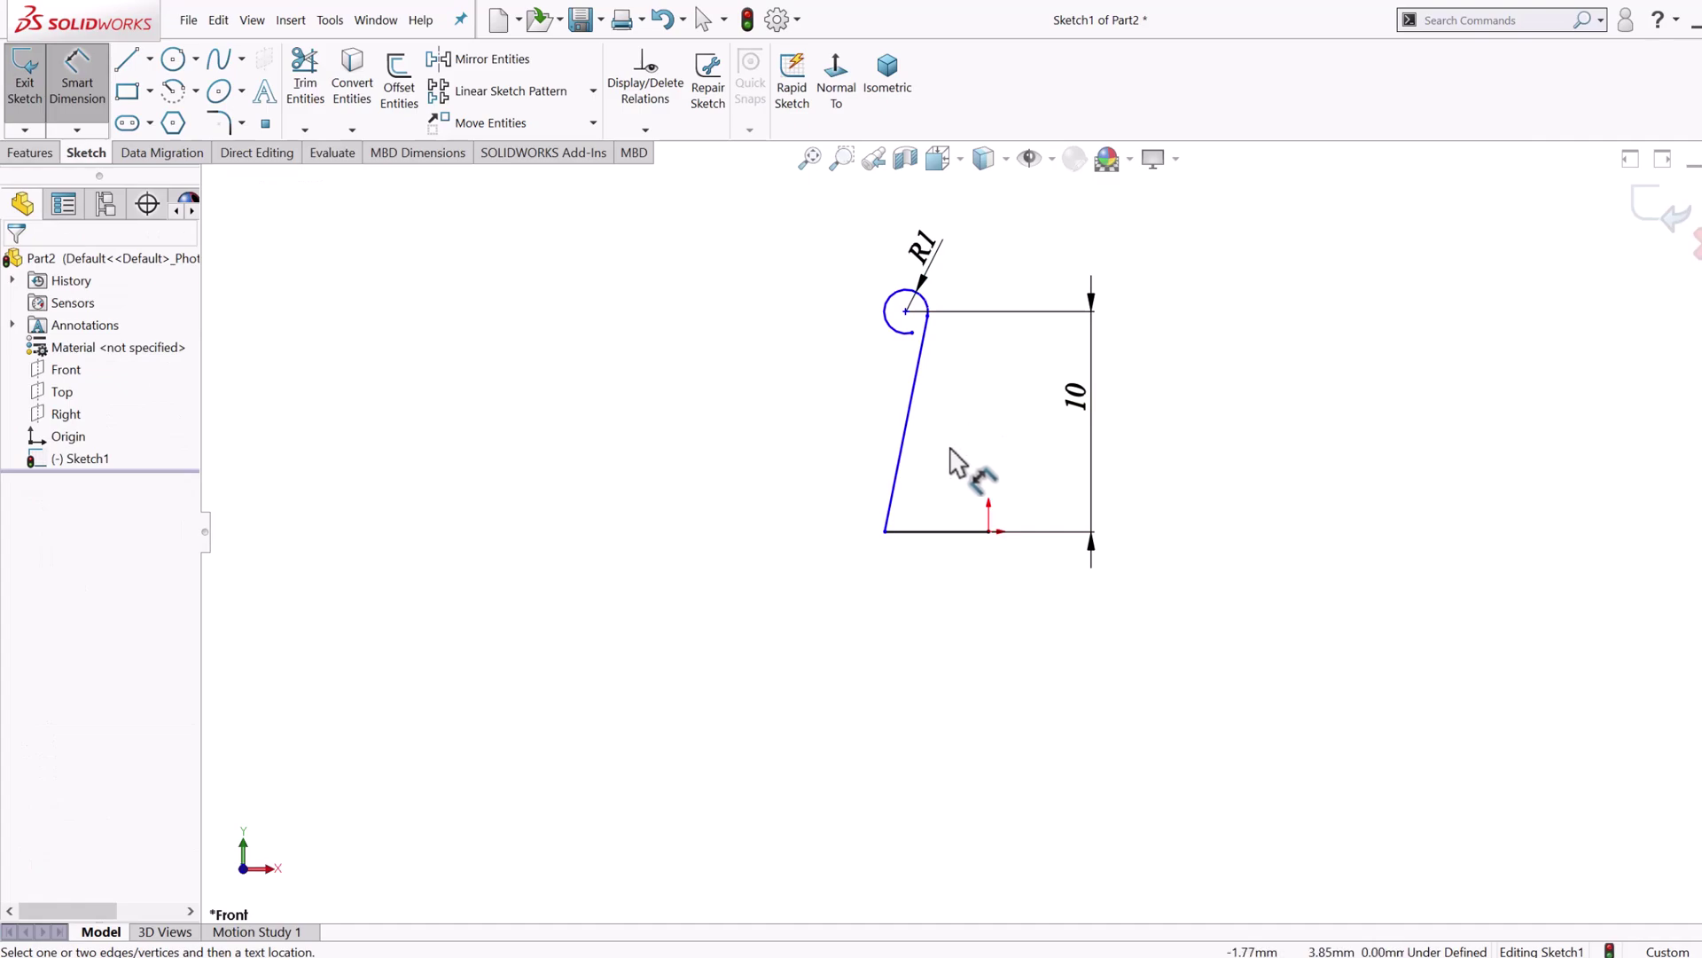
Step: Dimension the horizontal base line of the sketch to 6 mm
left_click(908, 533)
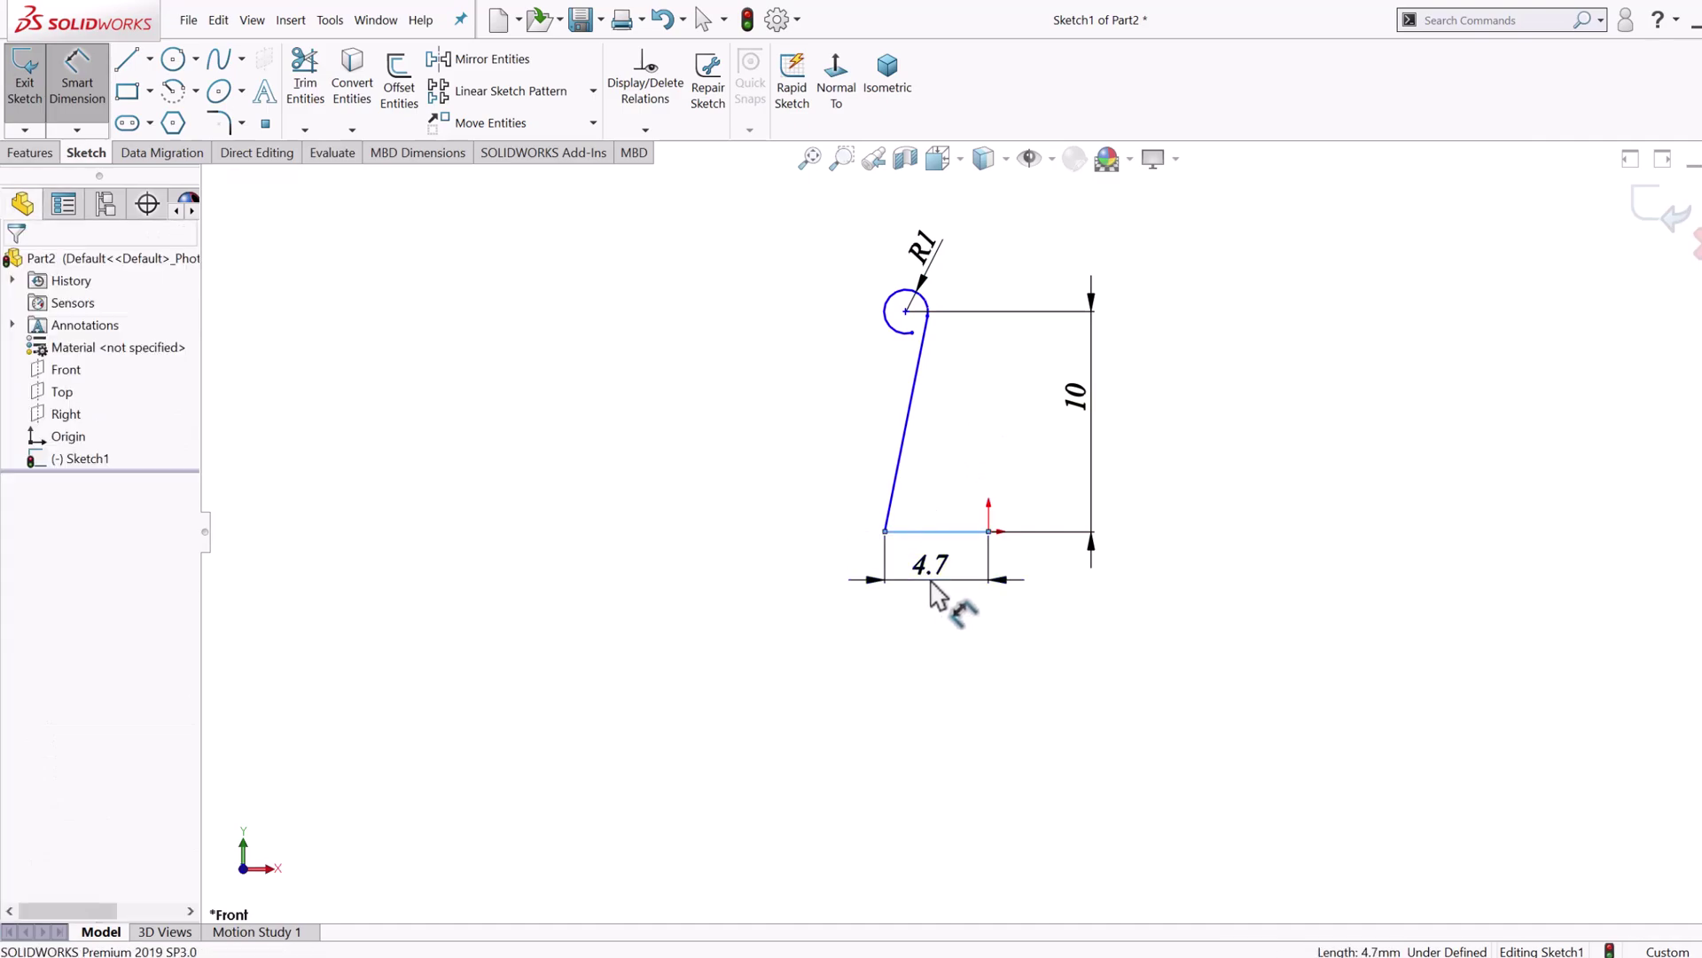
left_click(940, 590)
type("6")
key("Return")
Step: Dimension the horizontal distance between the arc's center and the origin to 1.3 mm
left_click(763, 457)
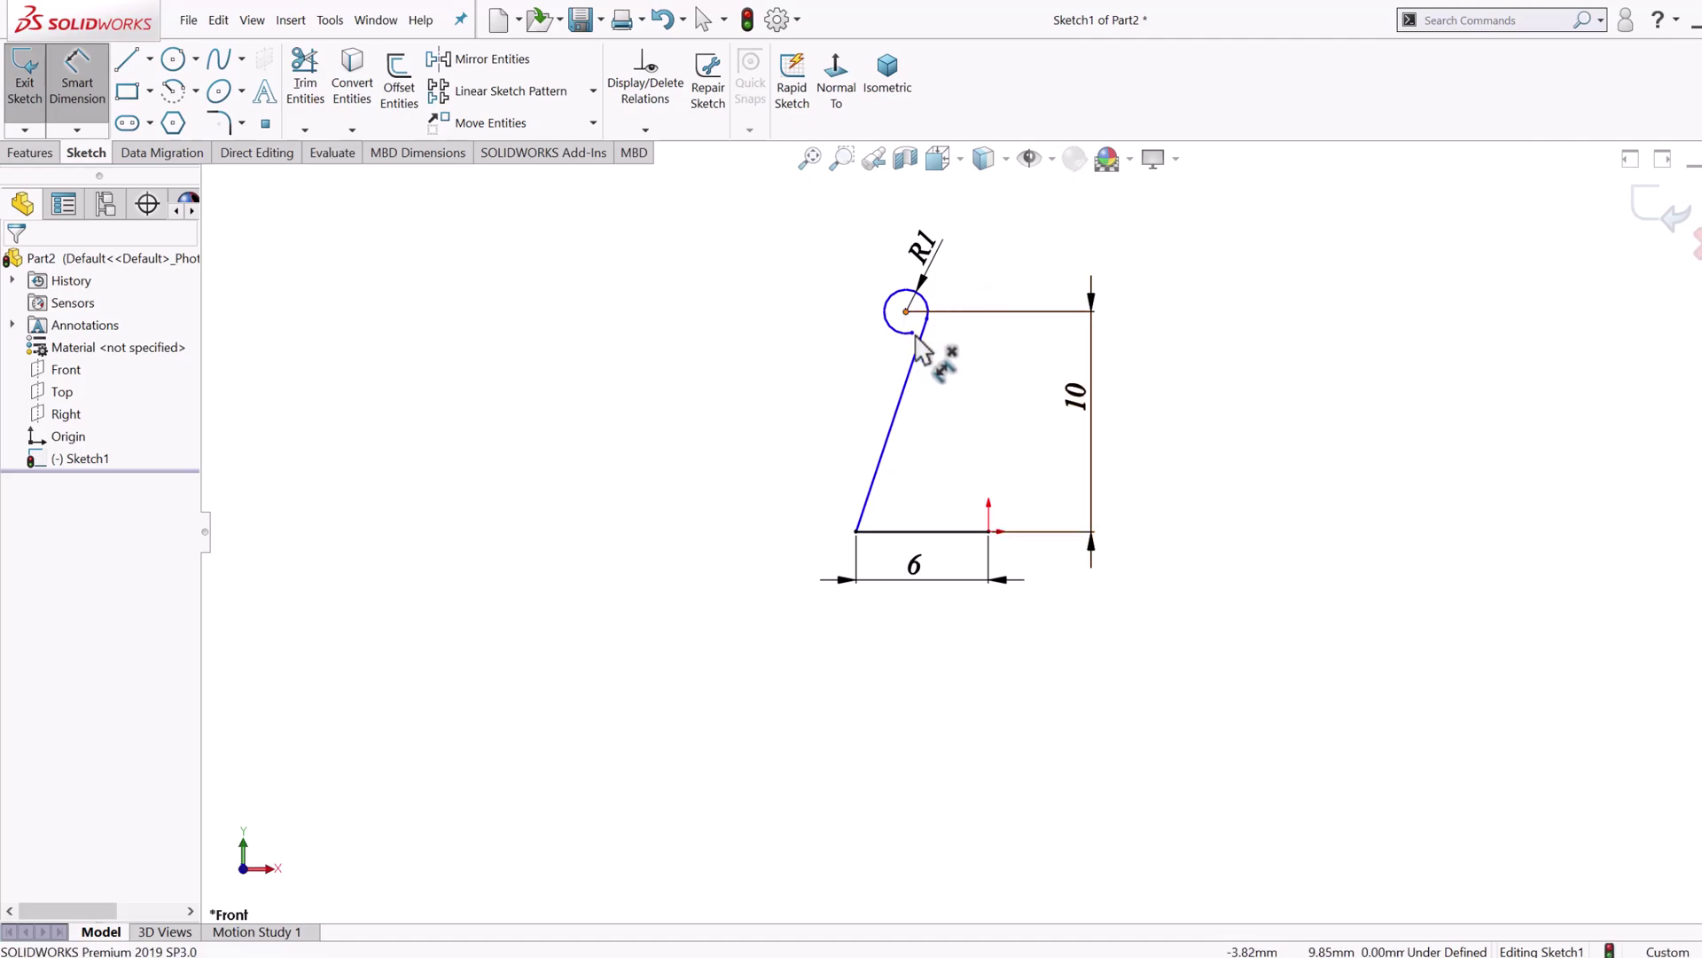
left_click(988, 531)
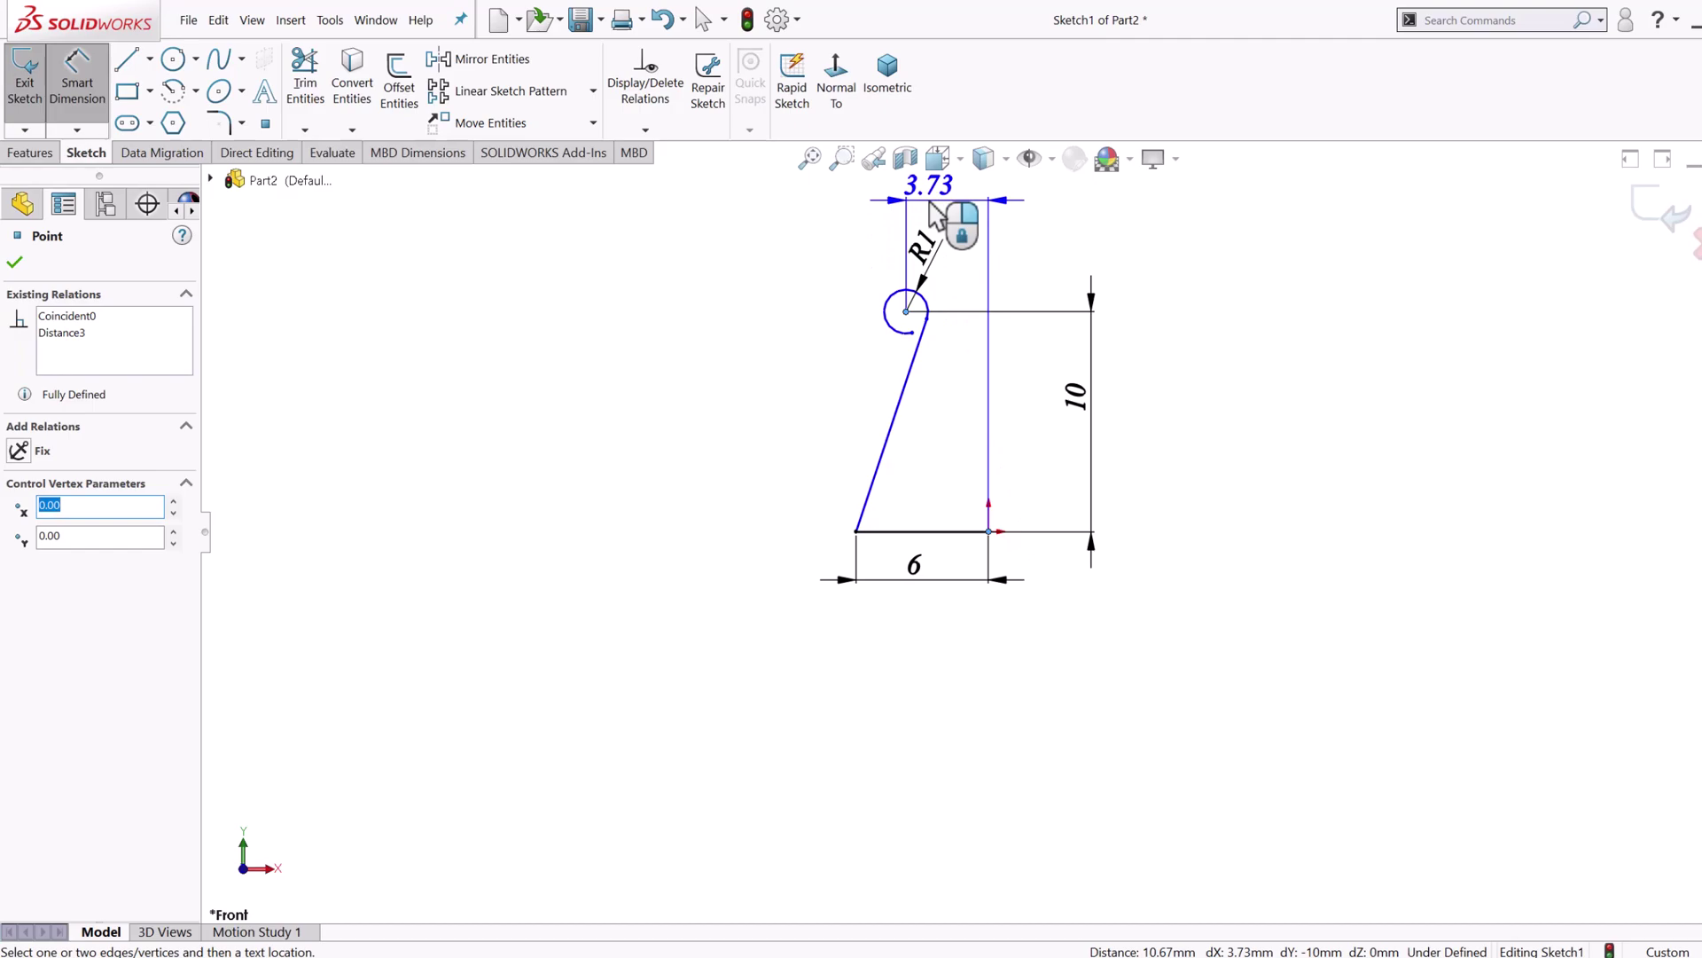
left_click(930, 211)
type("1.3")
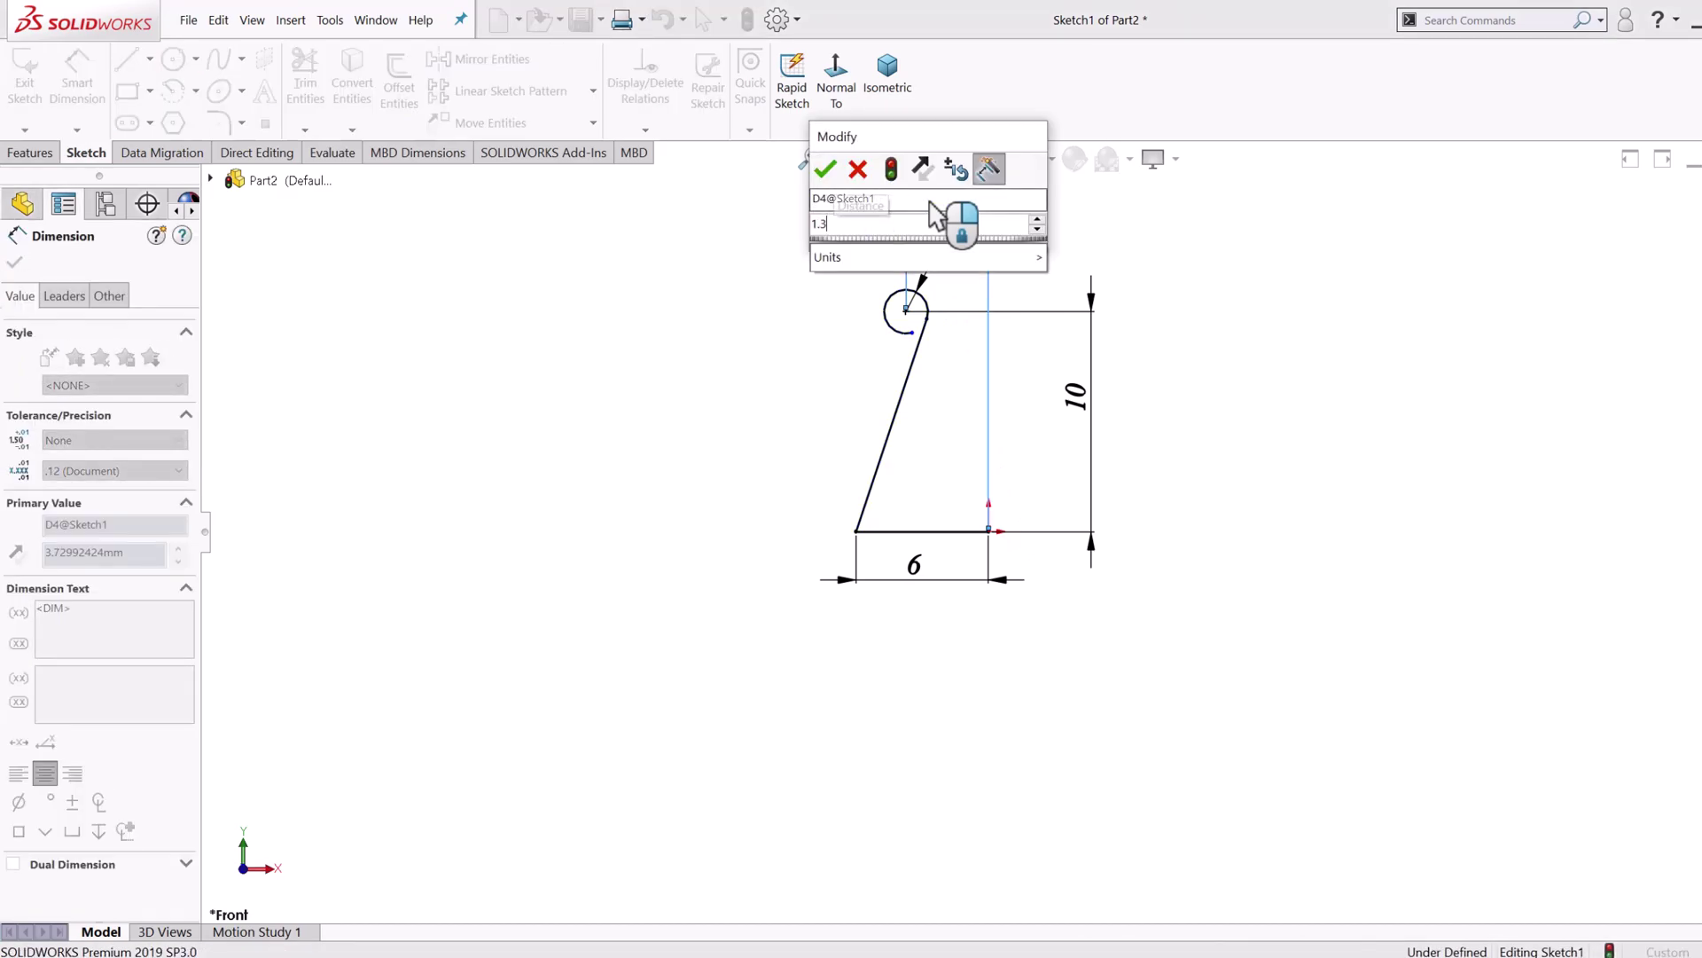
key("Return")
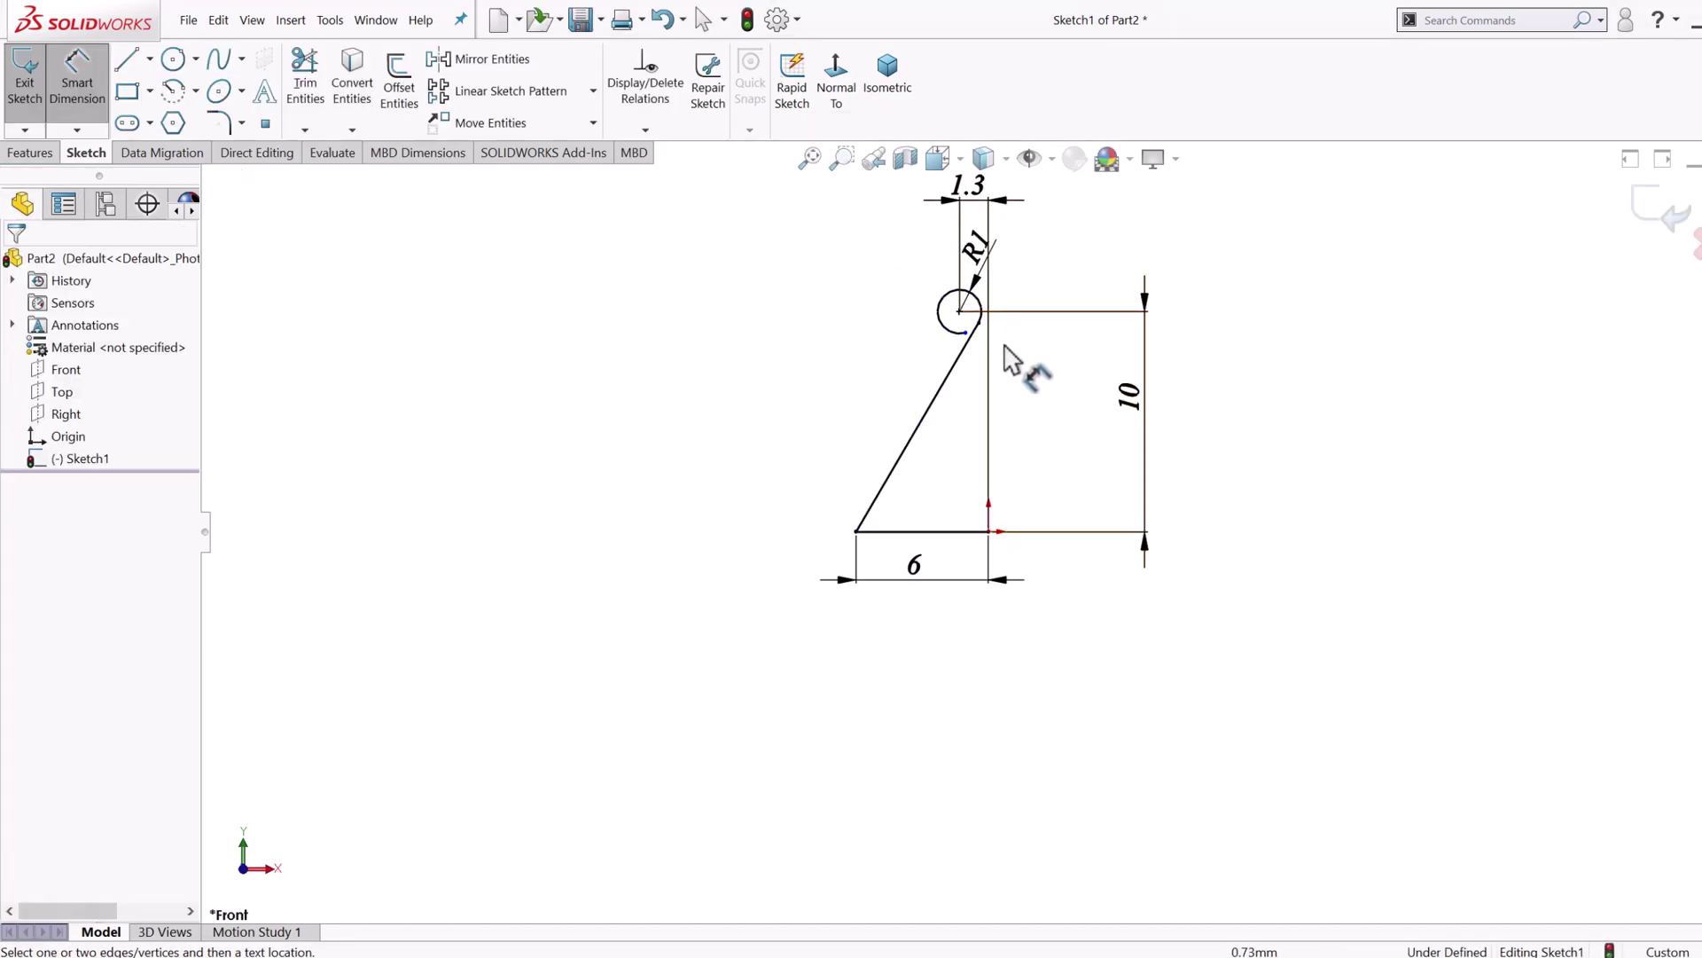
Step: Dimension the horizontal offset between the arc's open end and its center to 0.2 mm
scroll(1011, 359, "down", 1)
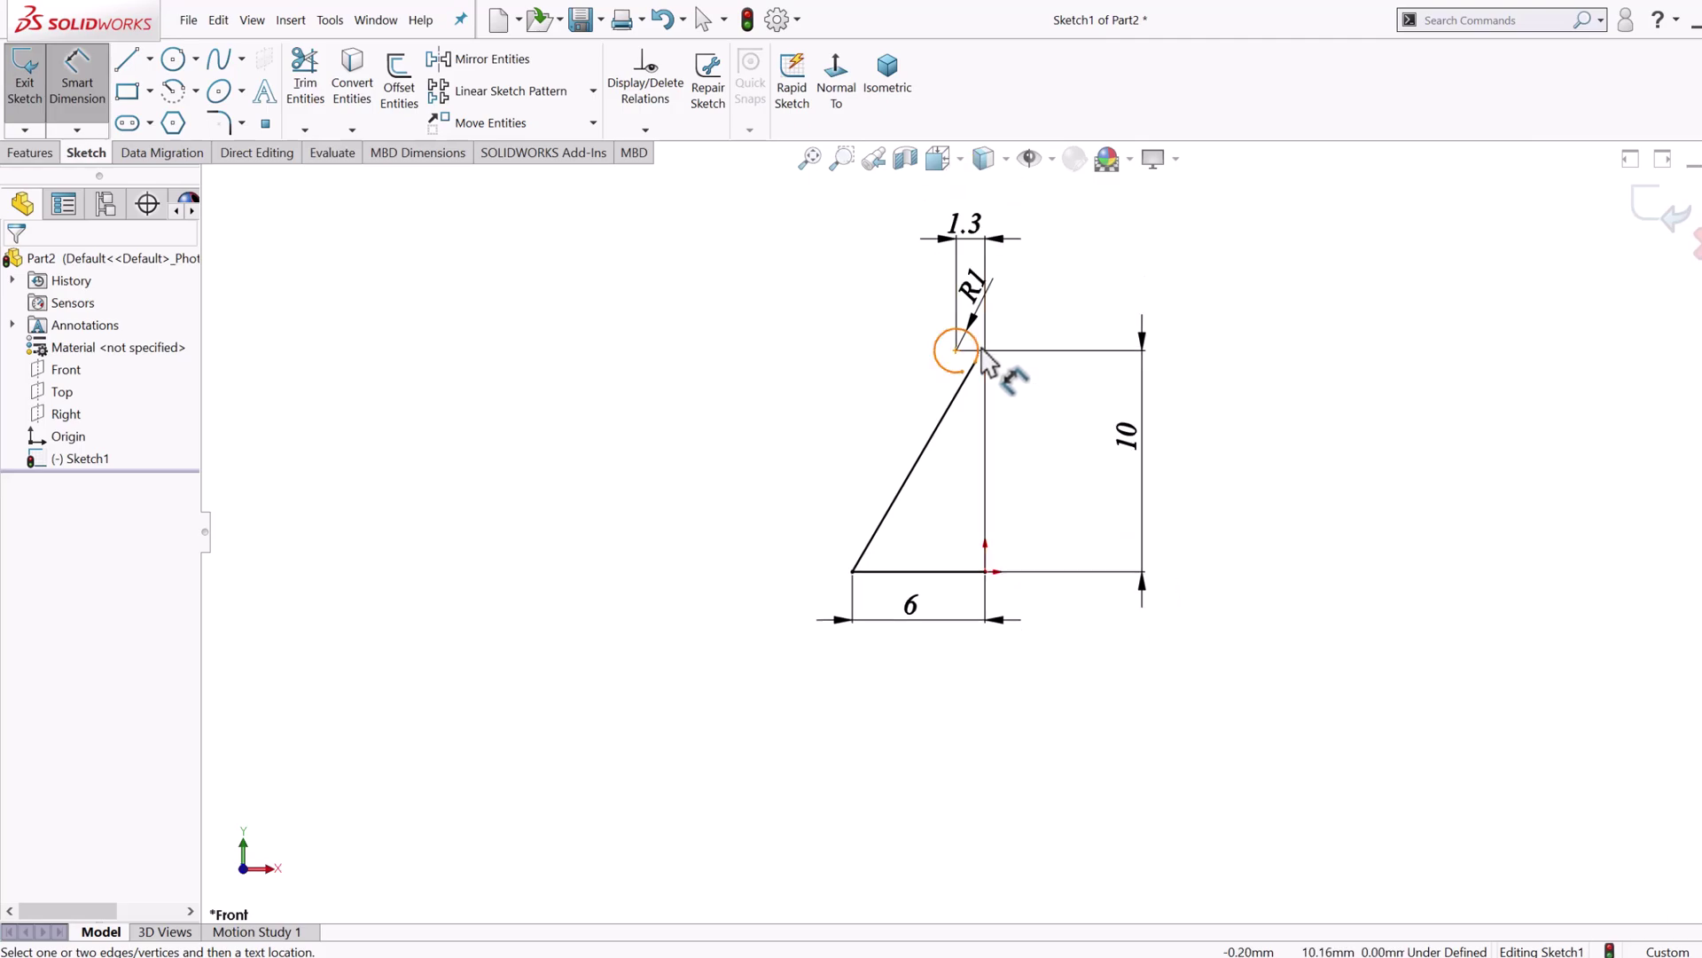
scroll(962, 395, "down", 2)
scroll(966, 413, "down", 2)
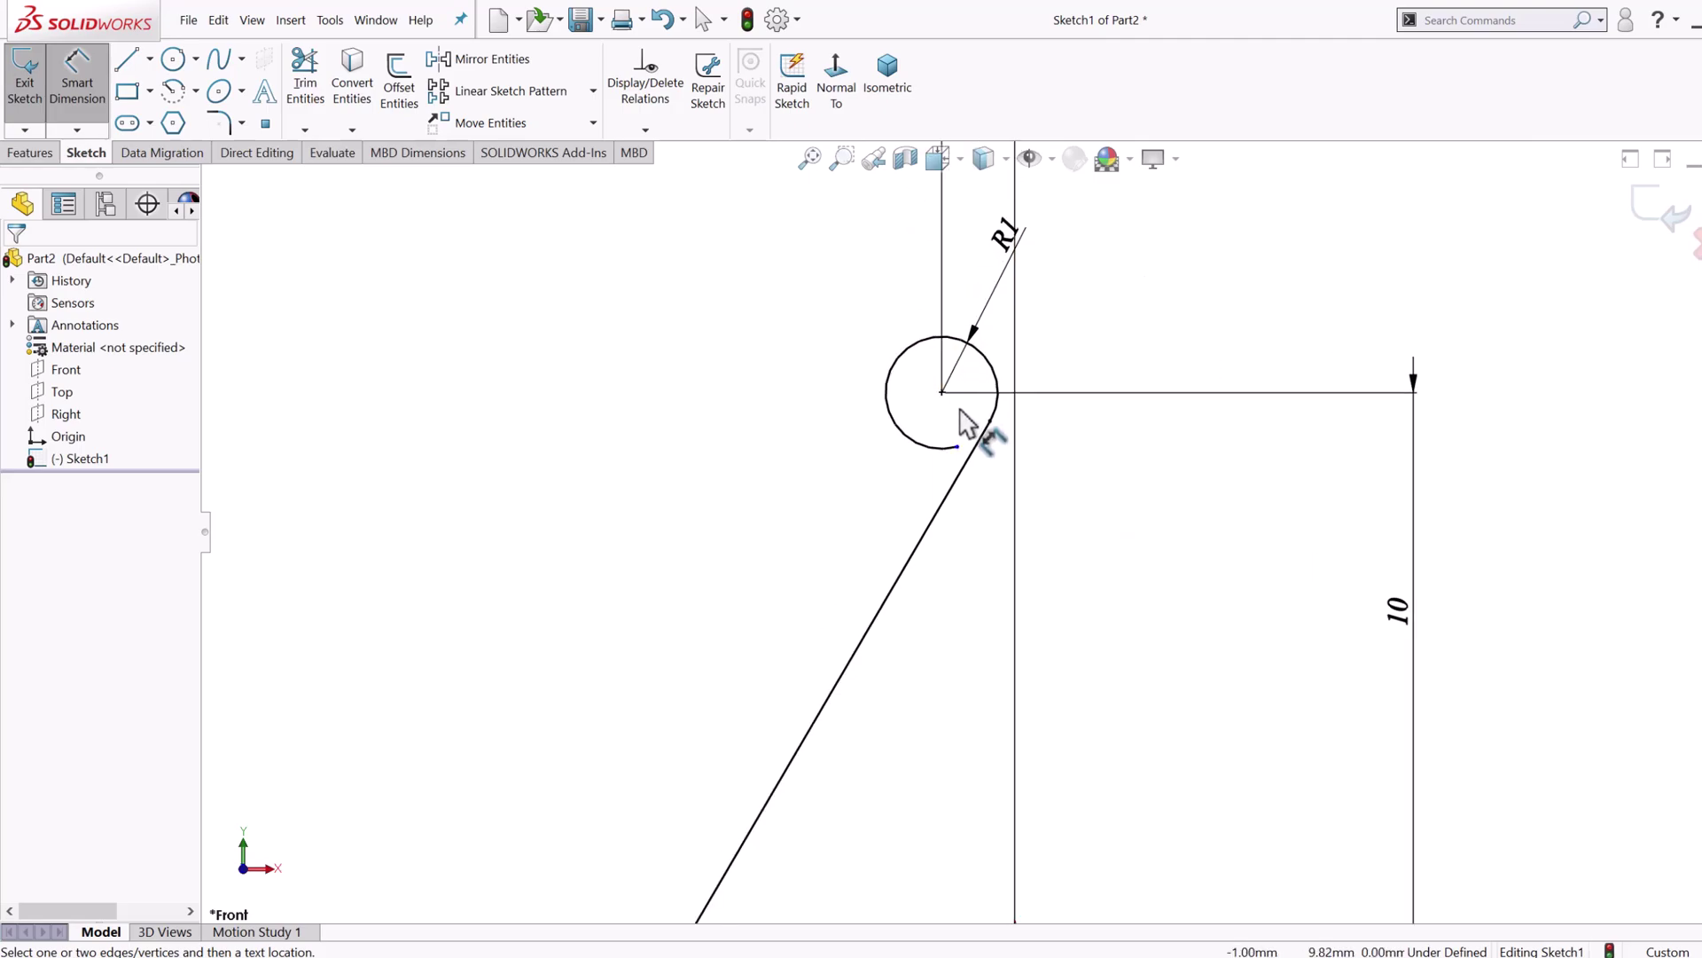
left_click(956, 445)
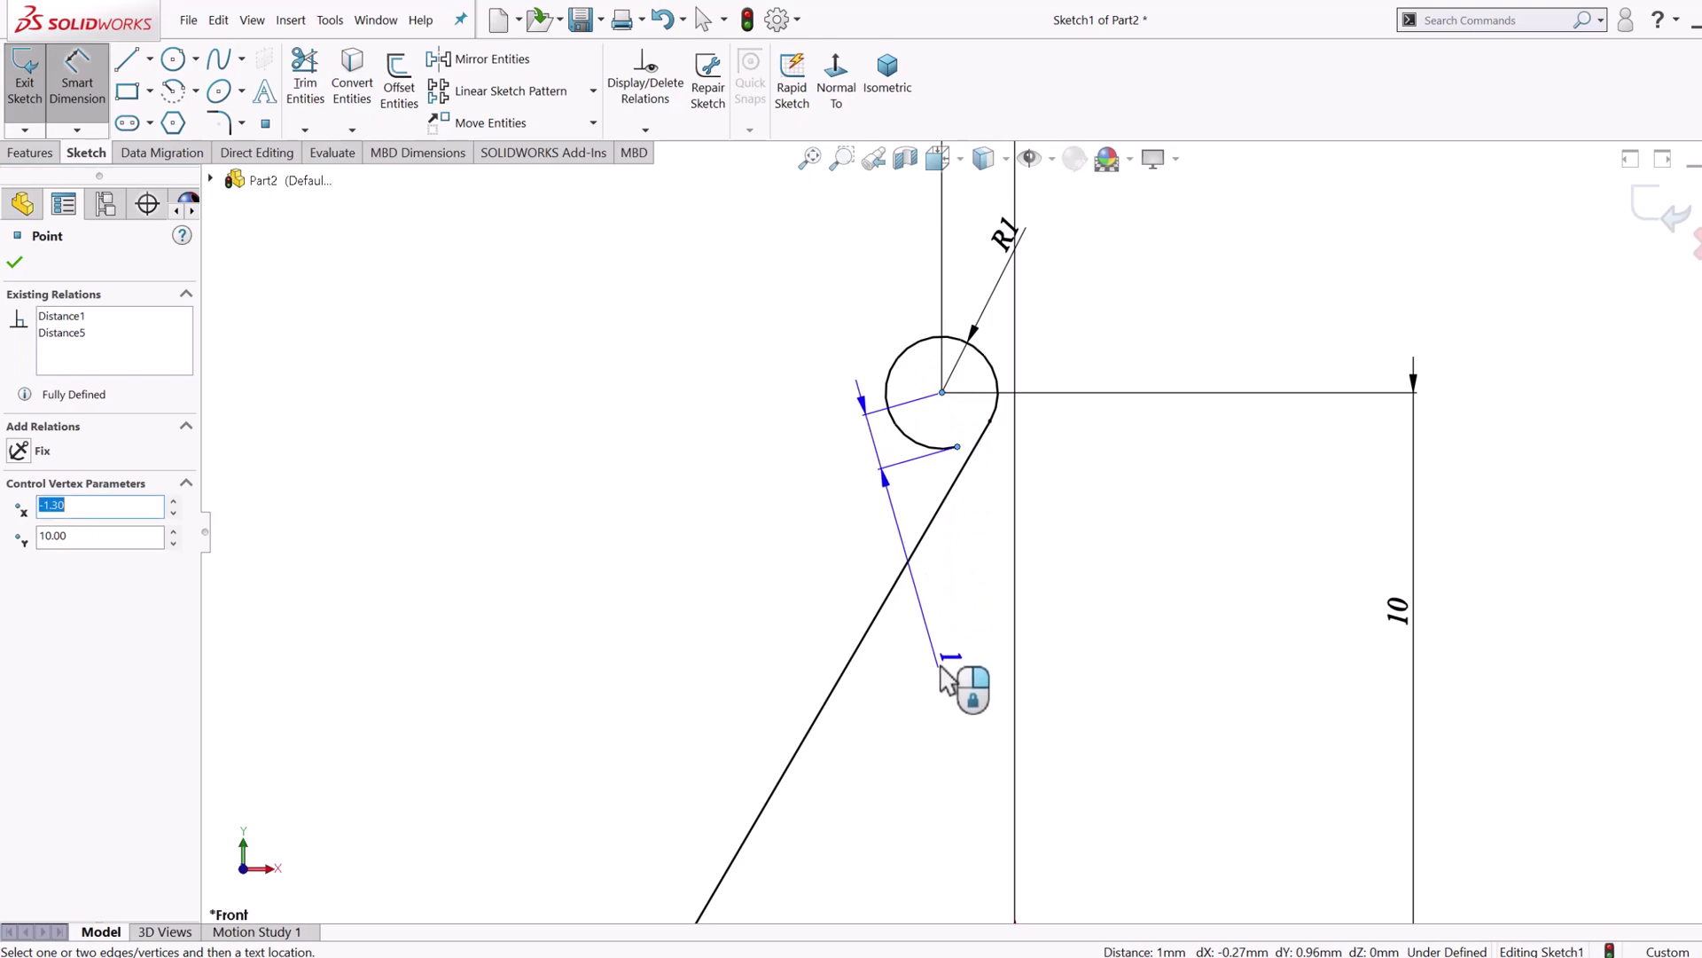
left_click(956, 693)
type("0.2")
key("Return")
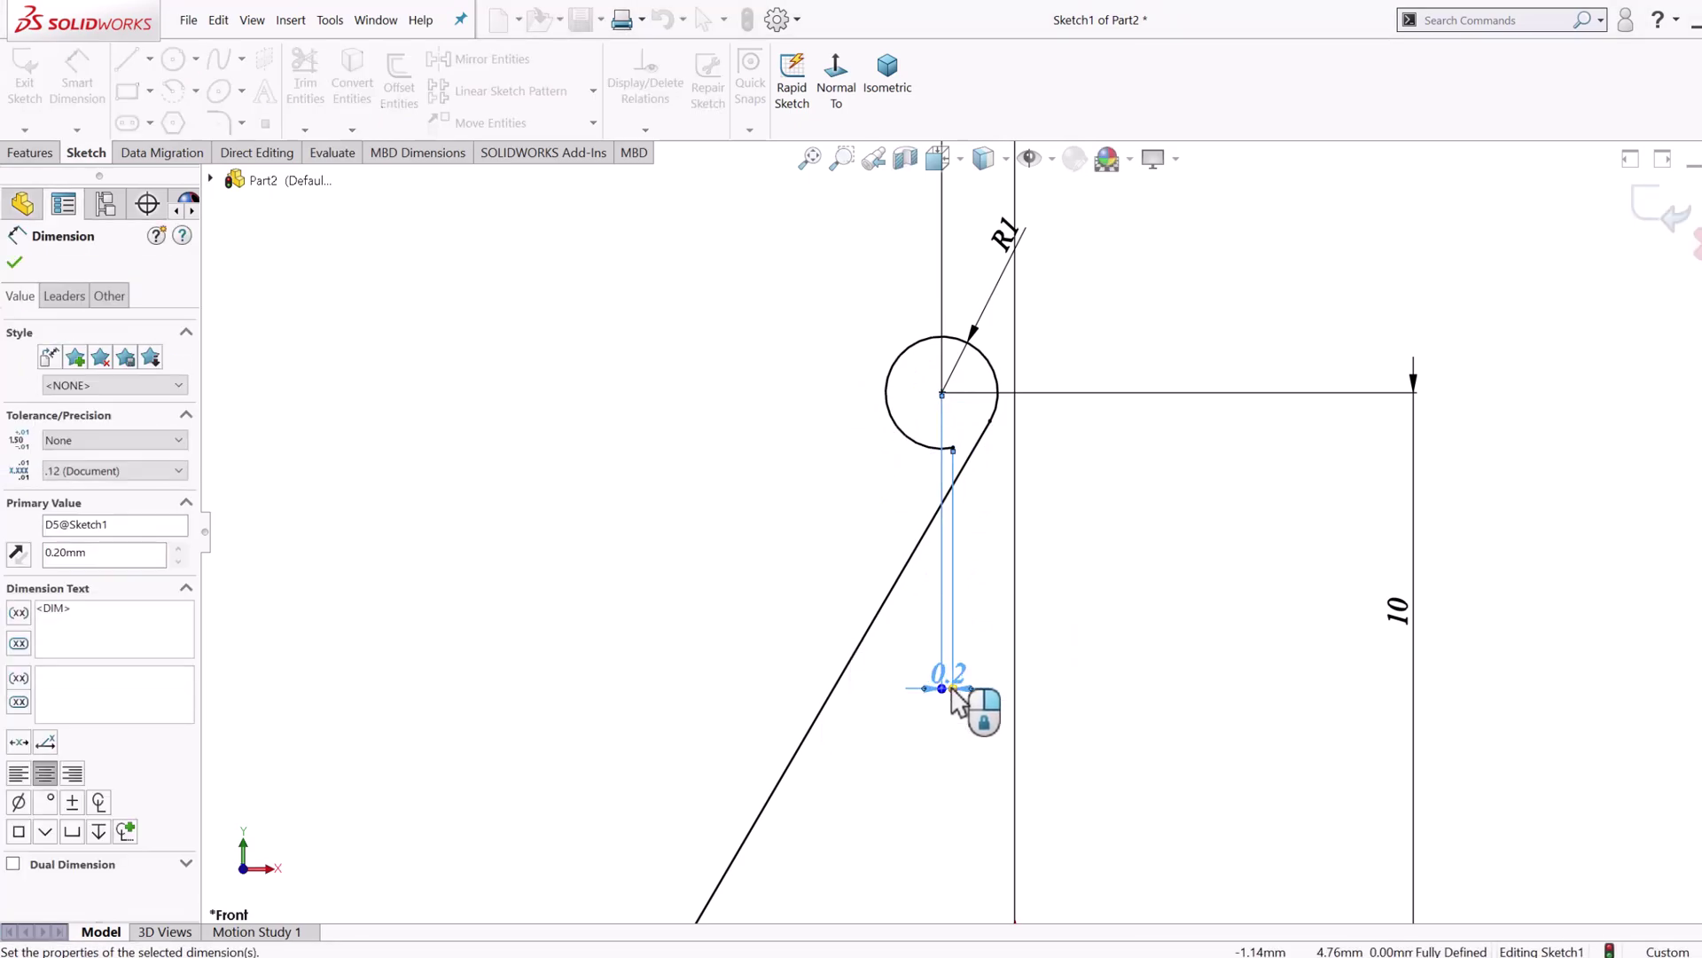
scroll(1104, 572, "up", 2)
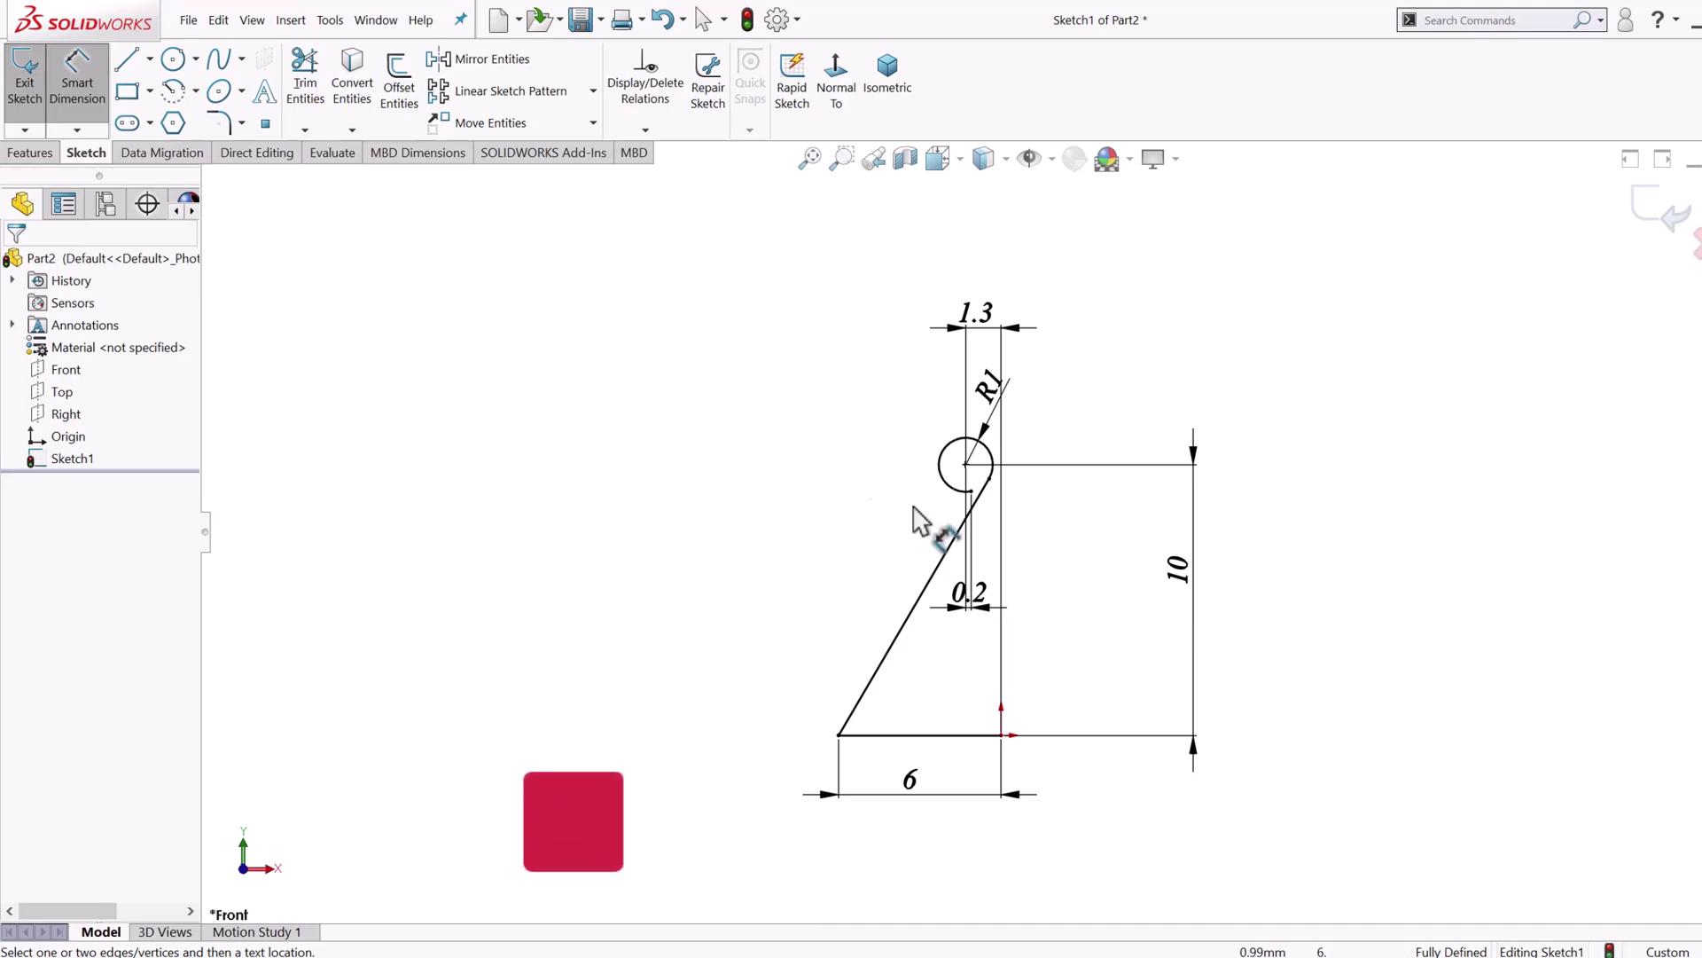
Step: Add the Sheet Metal tools to the CommandManager and bring them up
left_click(35, 160)
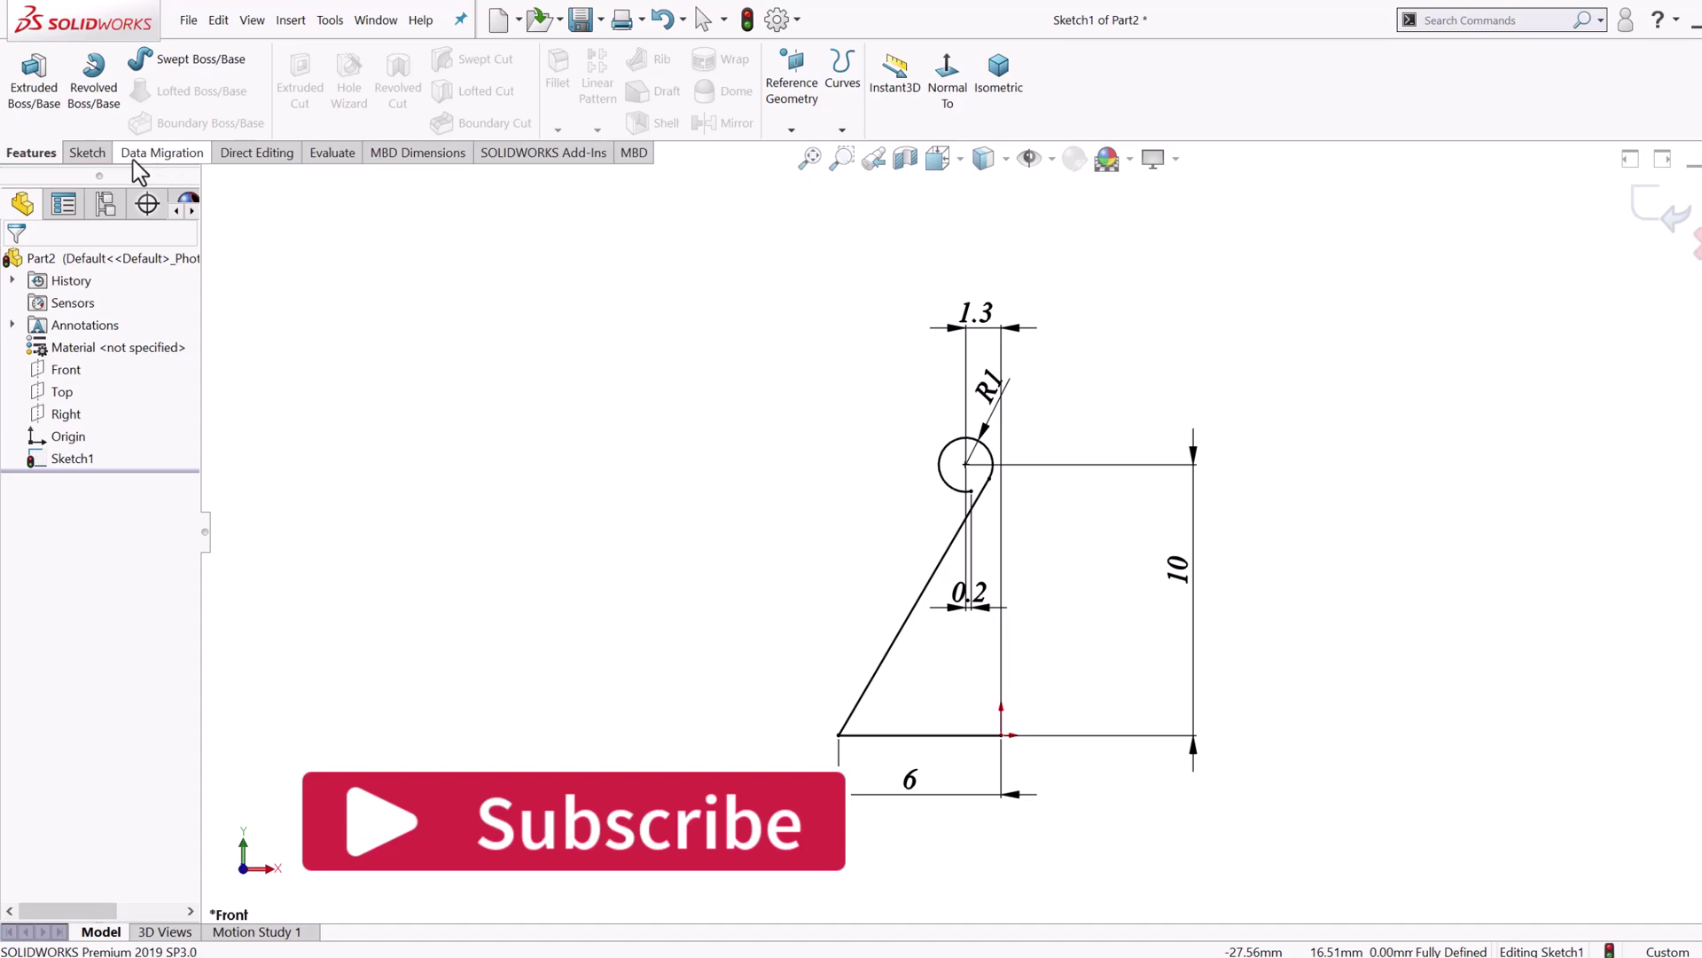
right_click(502, 153)
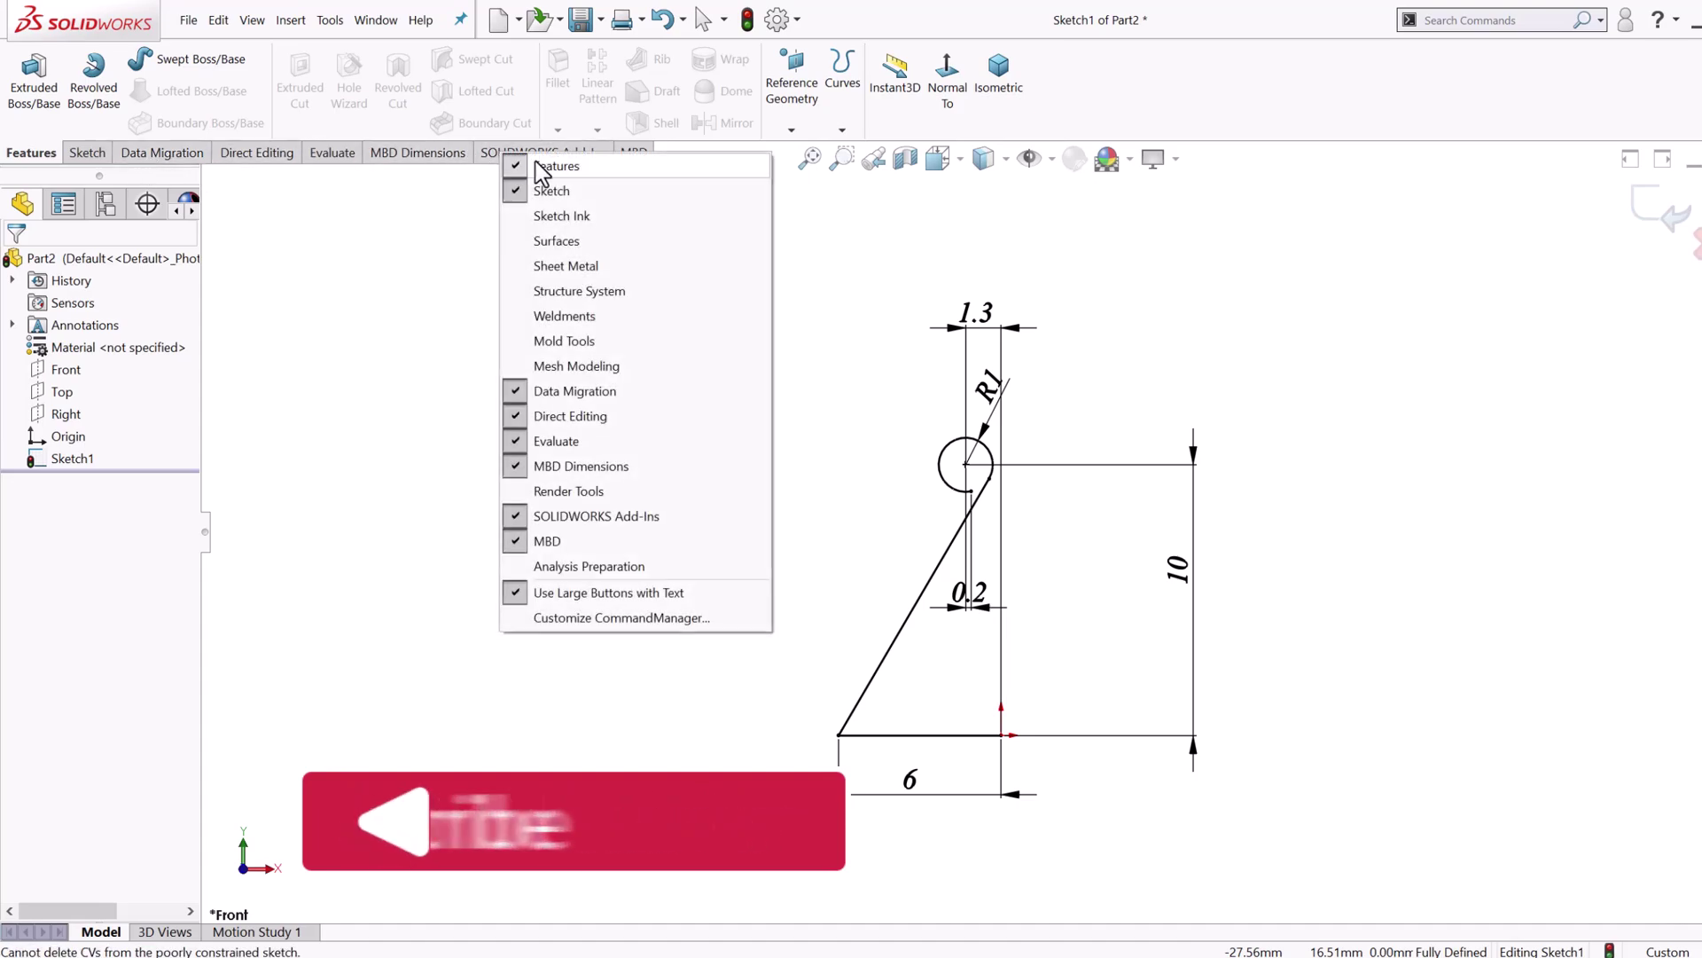
left_click(626, 268)
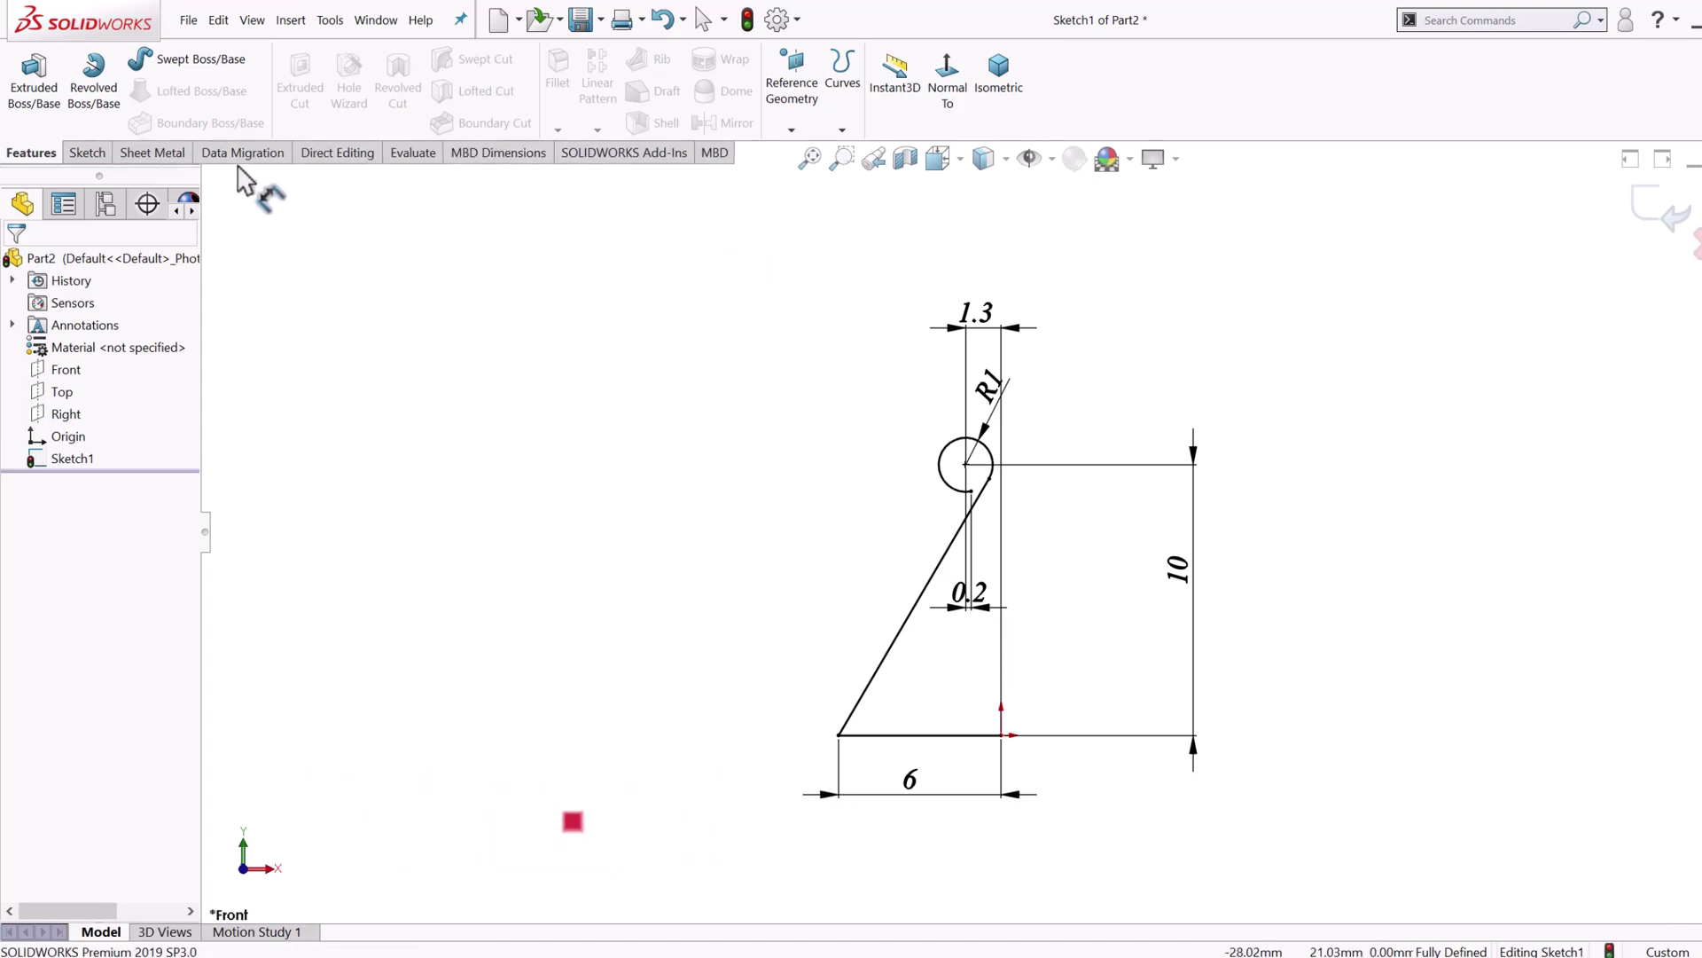
left_click(151, 153)
Step: Start a Base Flange from the hook-shaped sketch with a Mid Plane extent of 20 mm
left_click(36, 80)
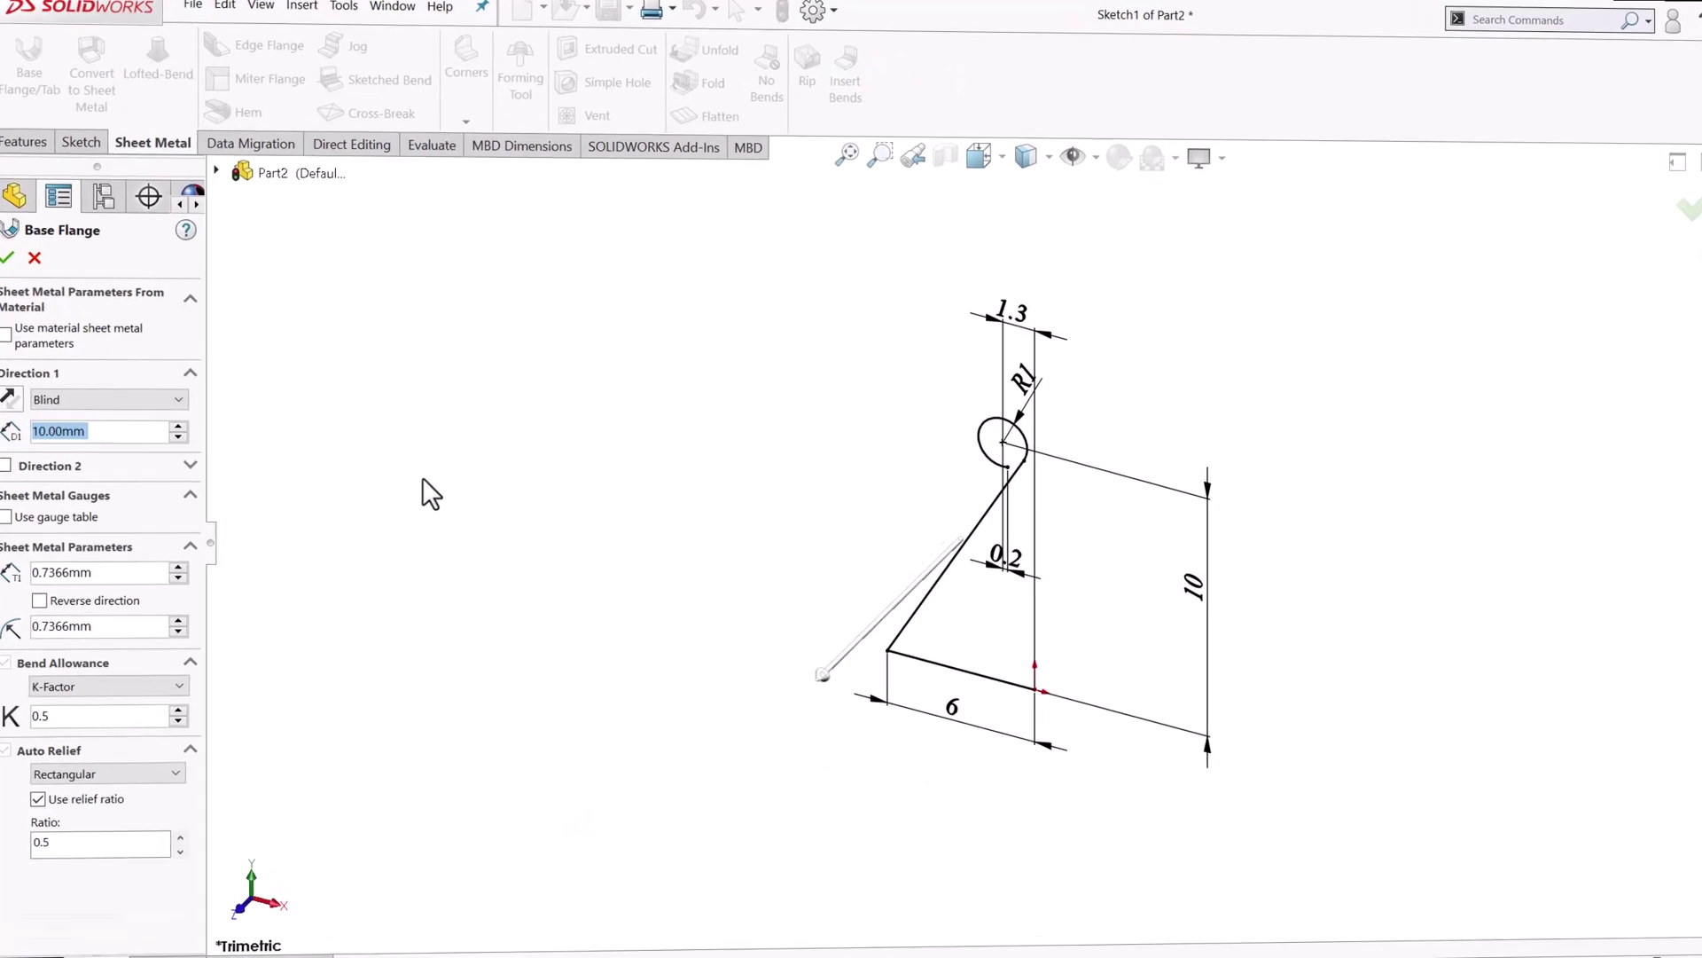
left_click(80, 400)
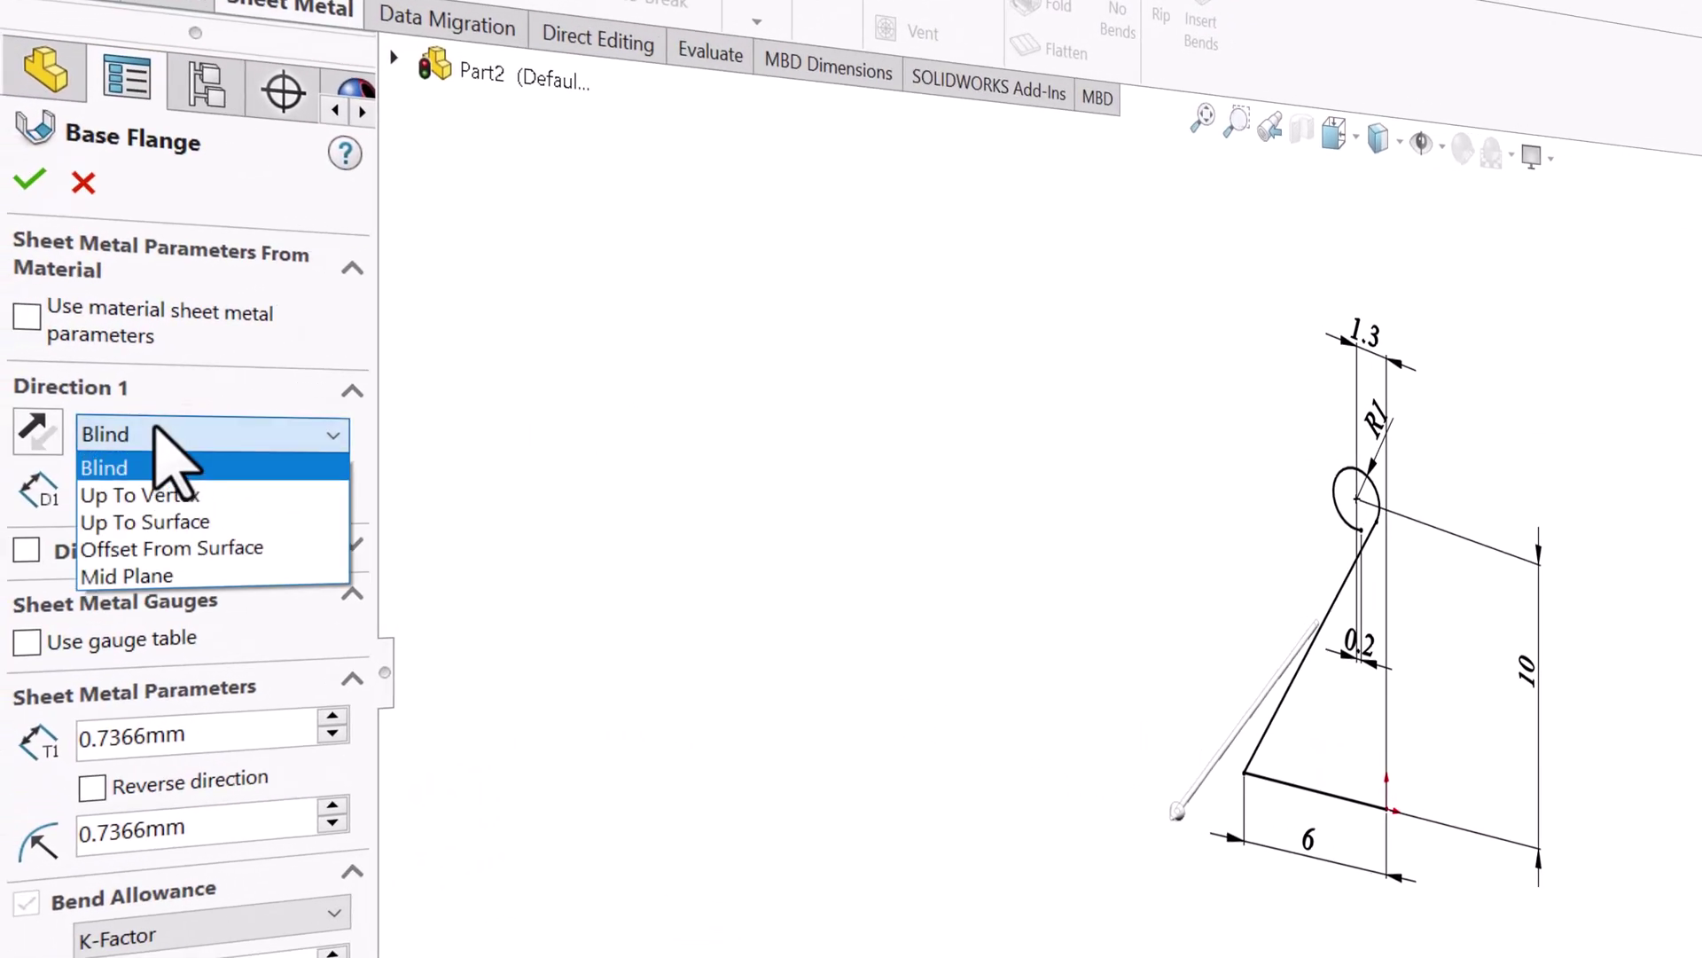
left_click(34, 485)
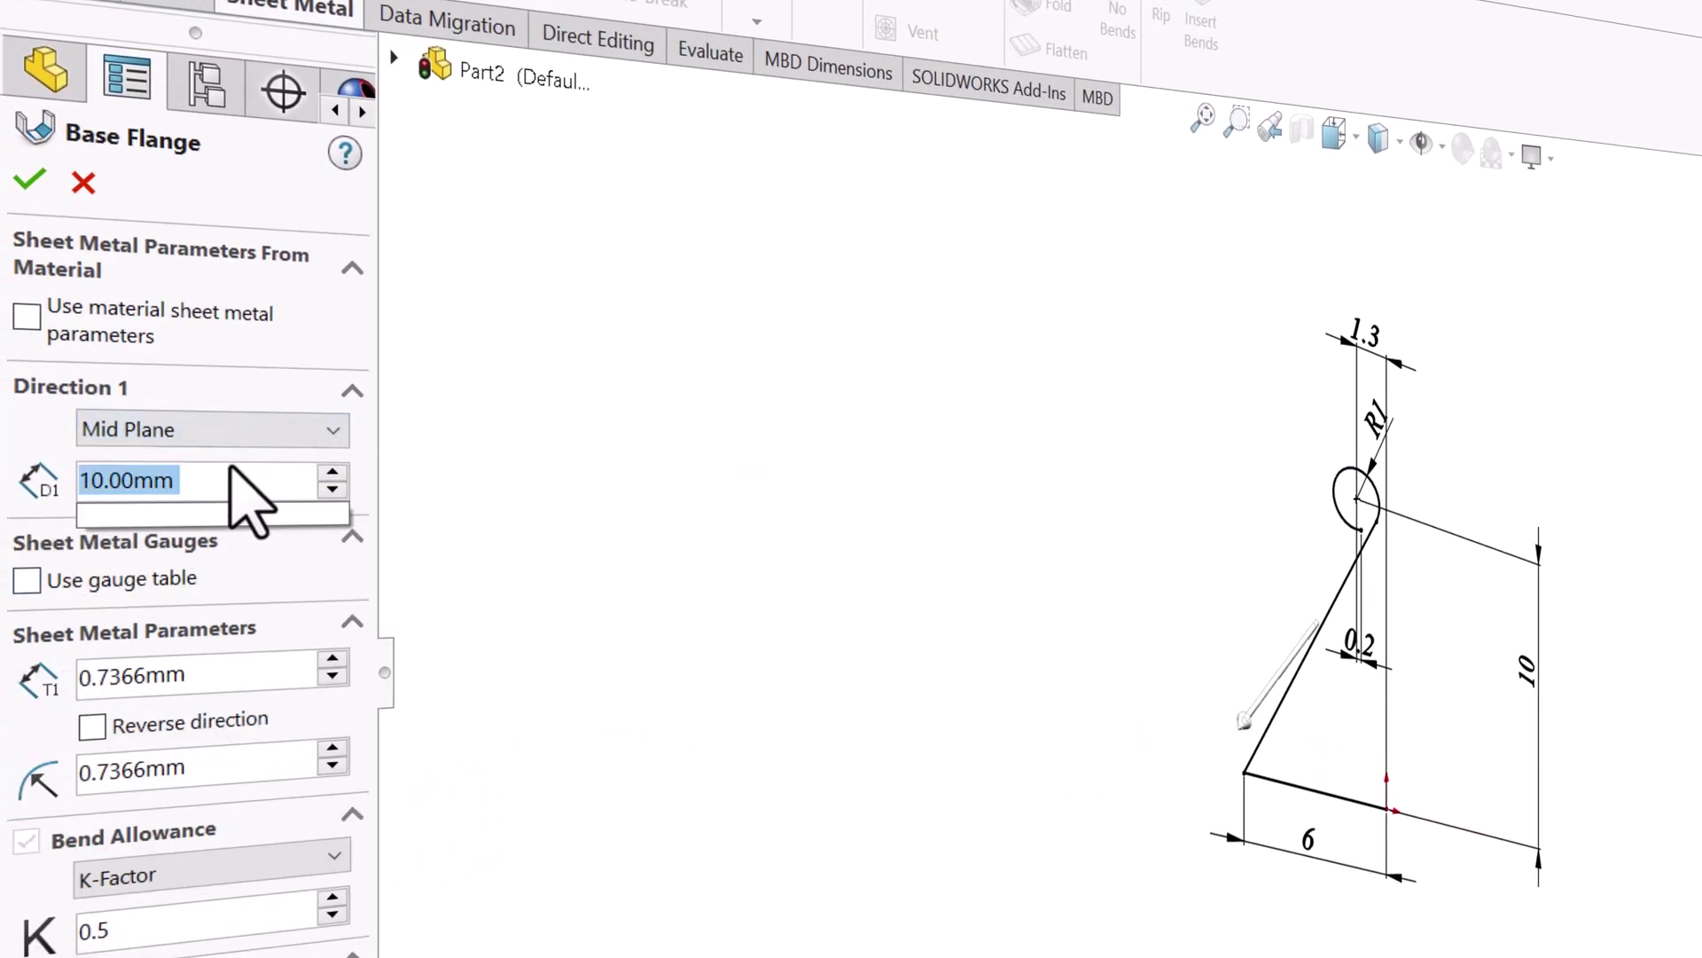
type("20")
key("Return")
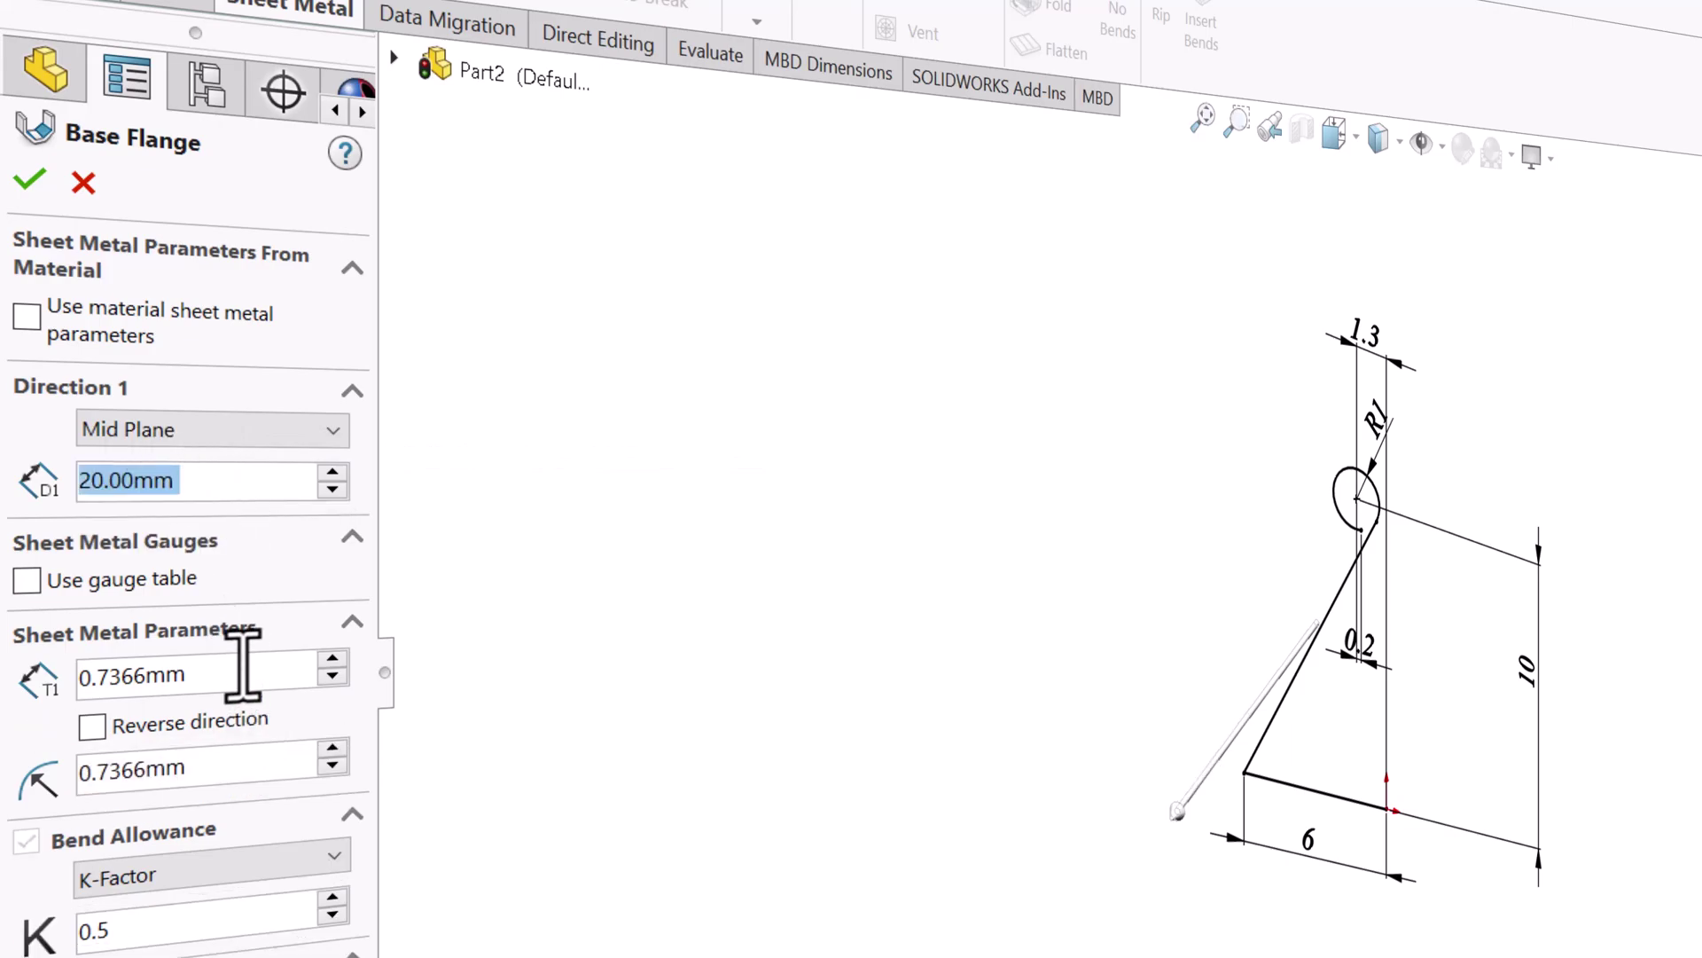
Step: Set the base flange's thickness to 0.25 mm and bend radius to 1.5 mm, and create it
left_click_drag(237, 675, 93, 678)
type("0.")
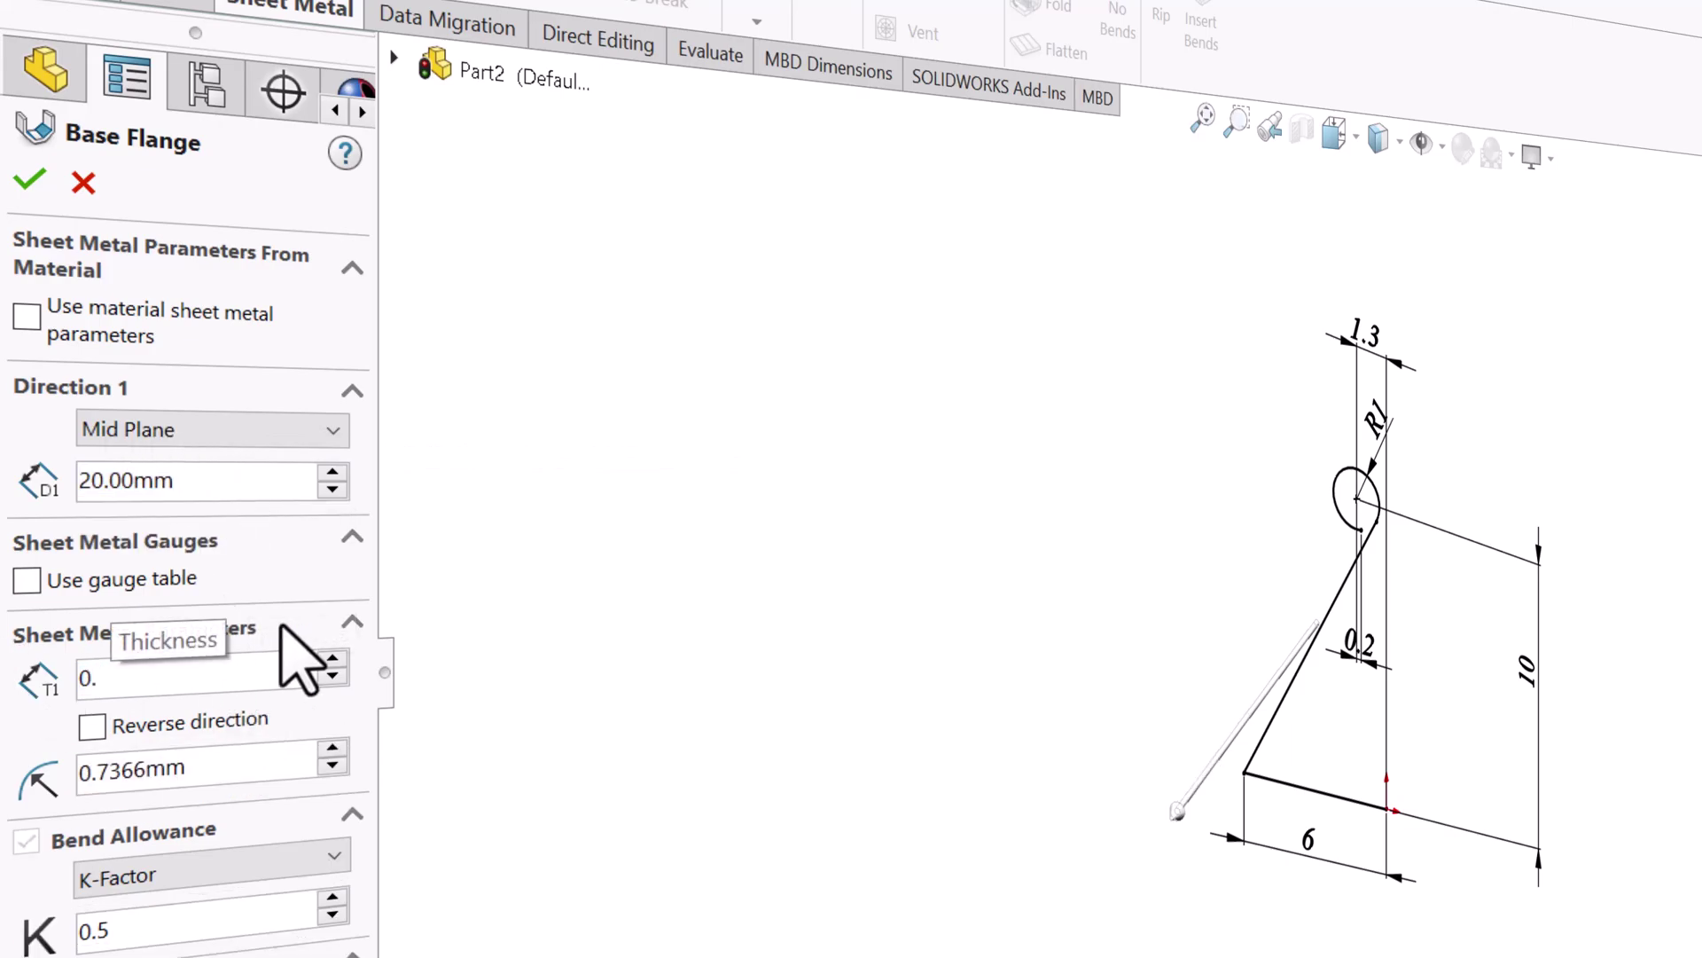
type("25")
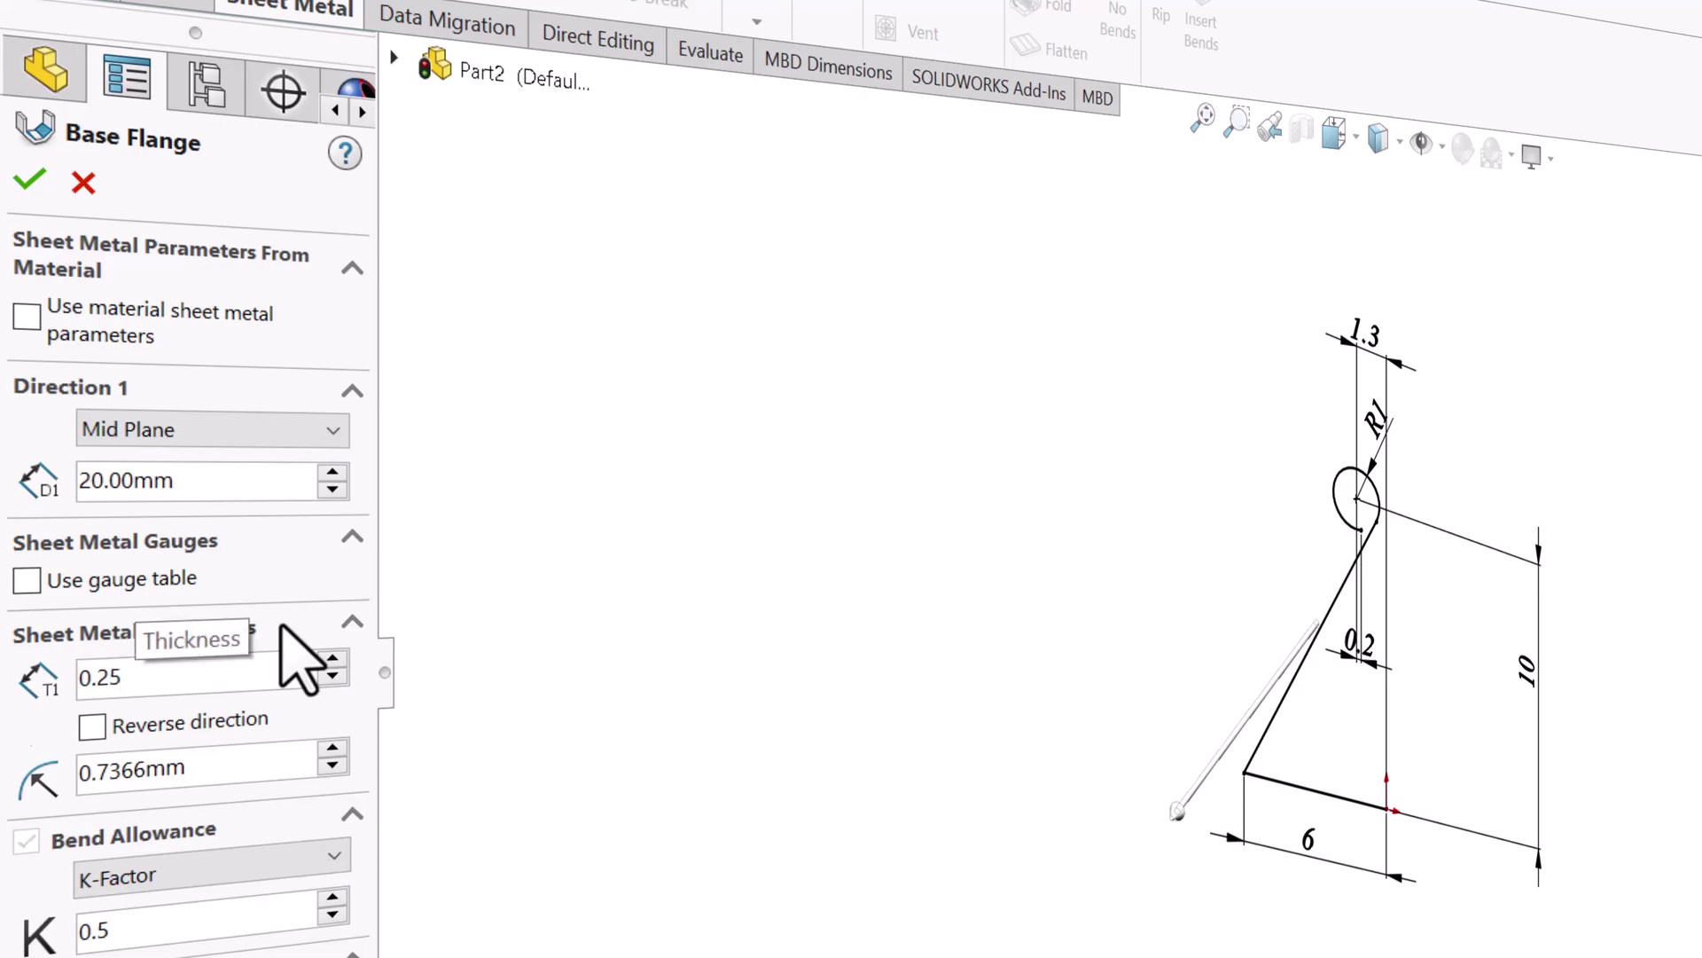
key("Return")
left_click_drag(235, 770, 18, 774)
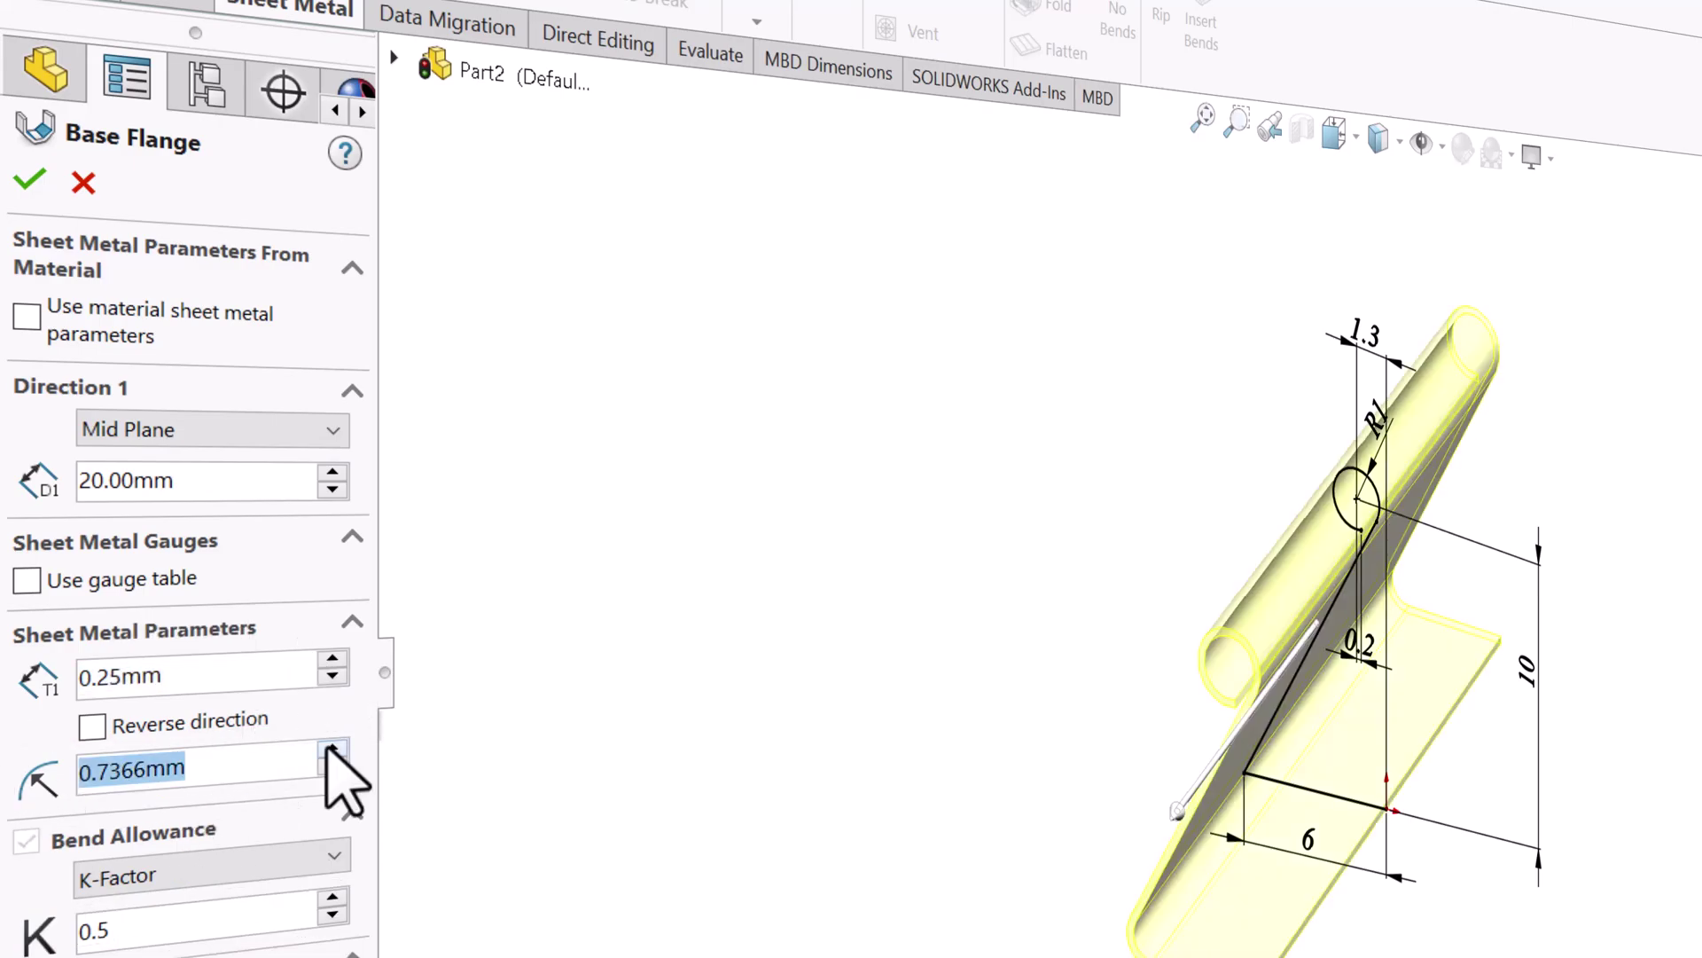
type("1.5")
key("Return")
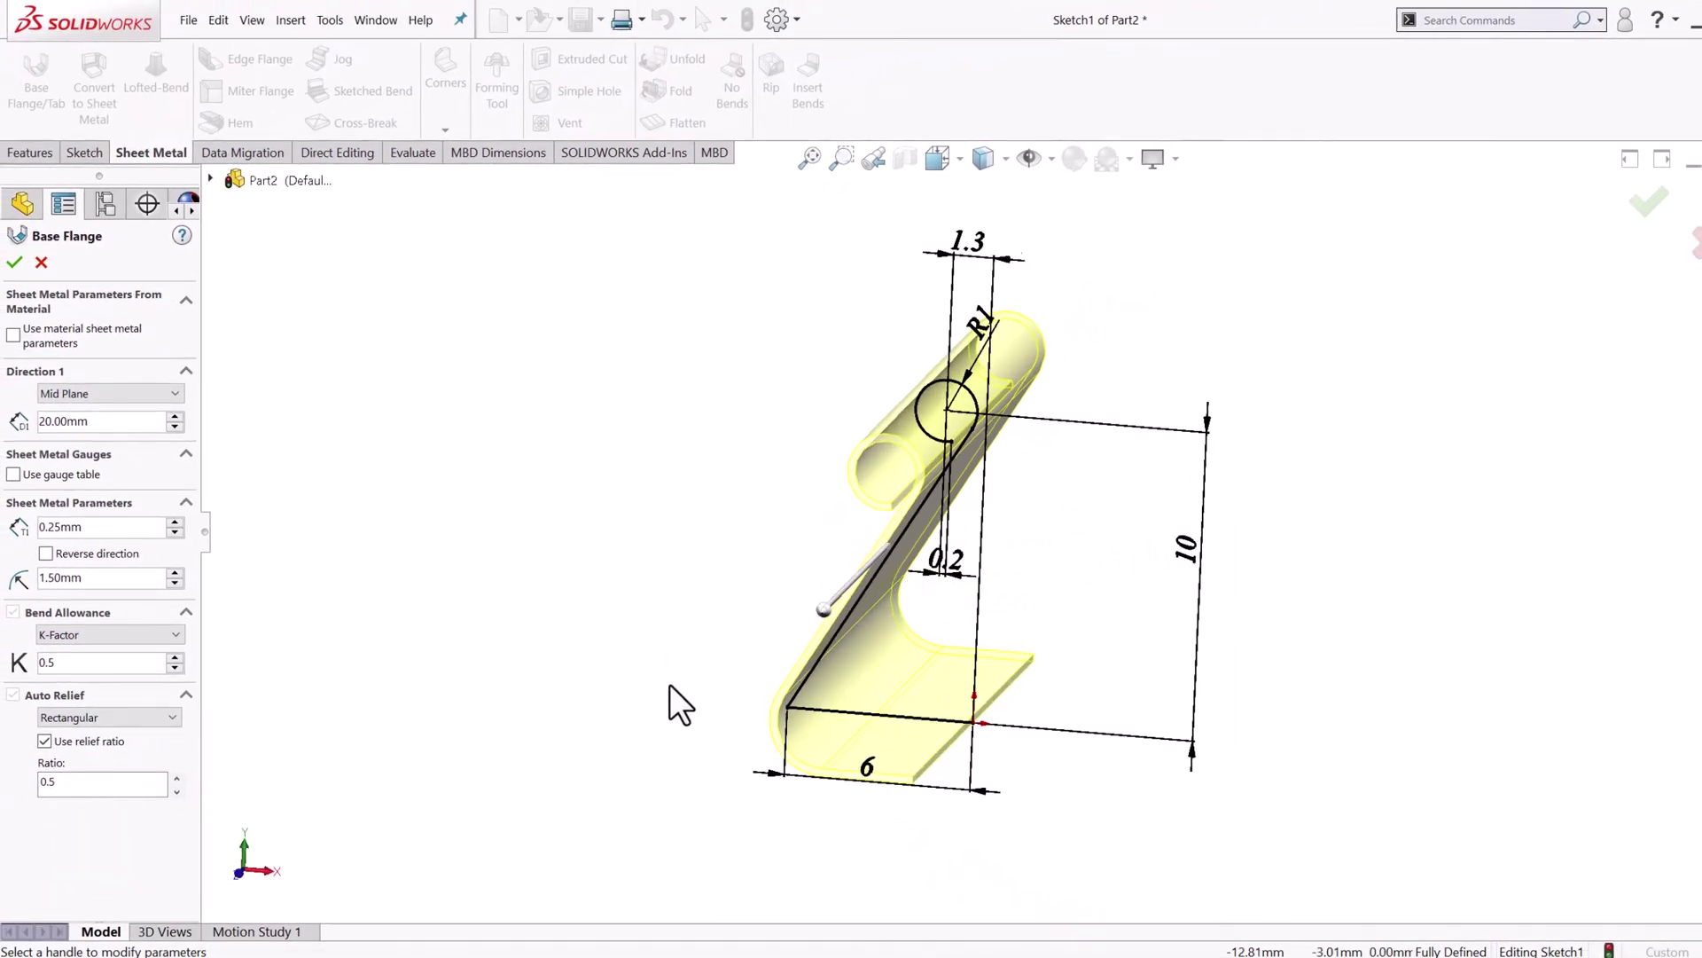
key("ctrl+1")
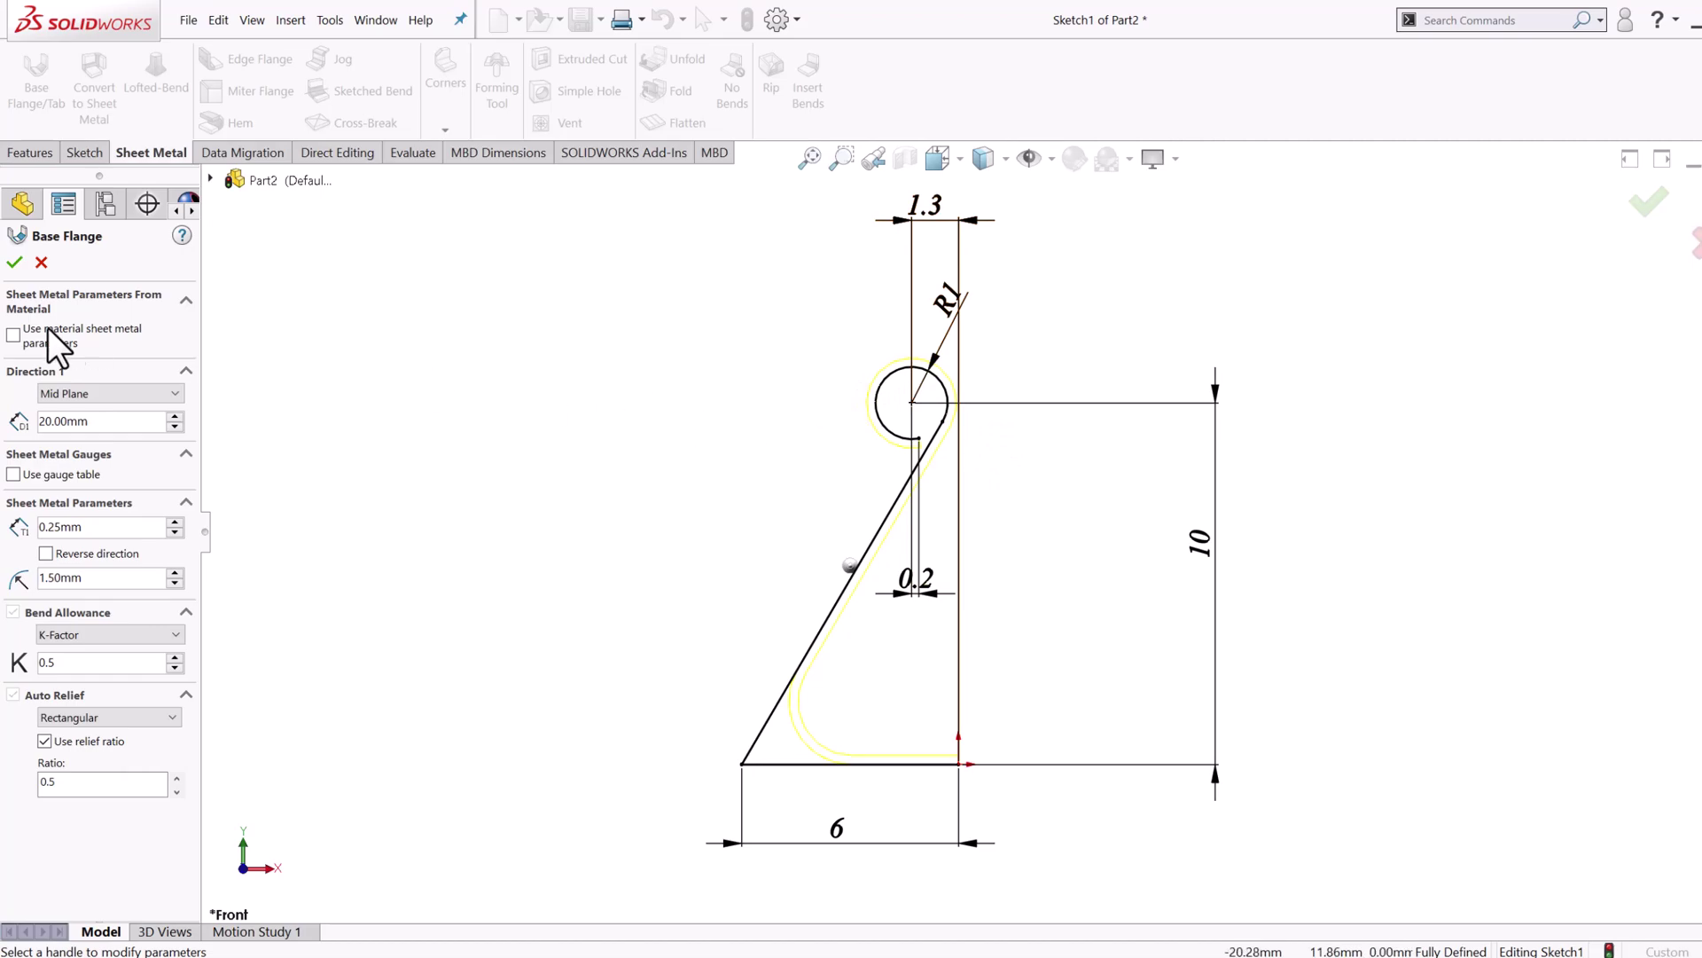
left_click(14, 265)
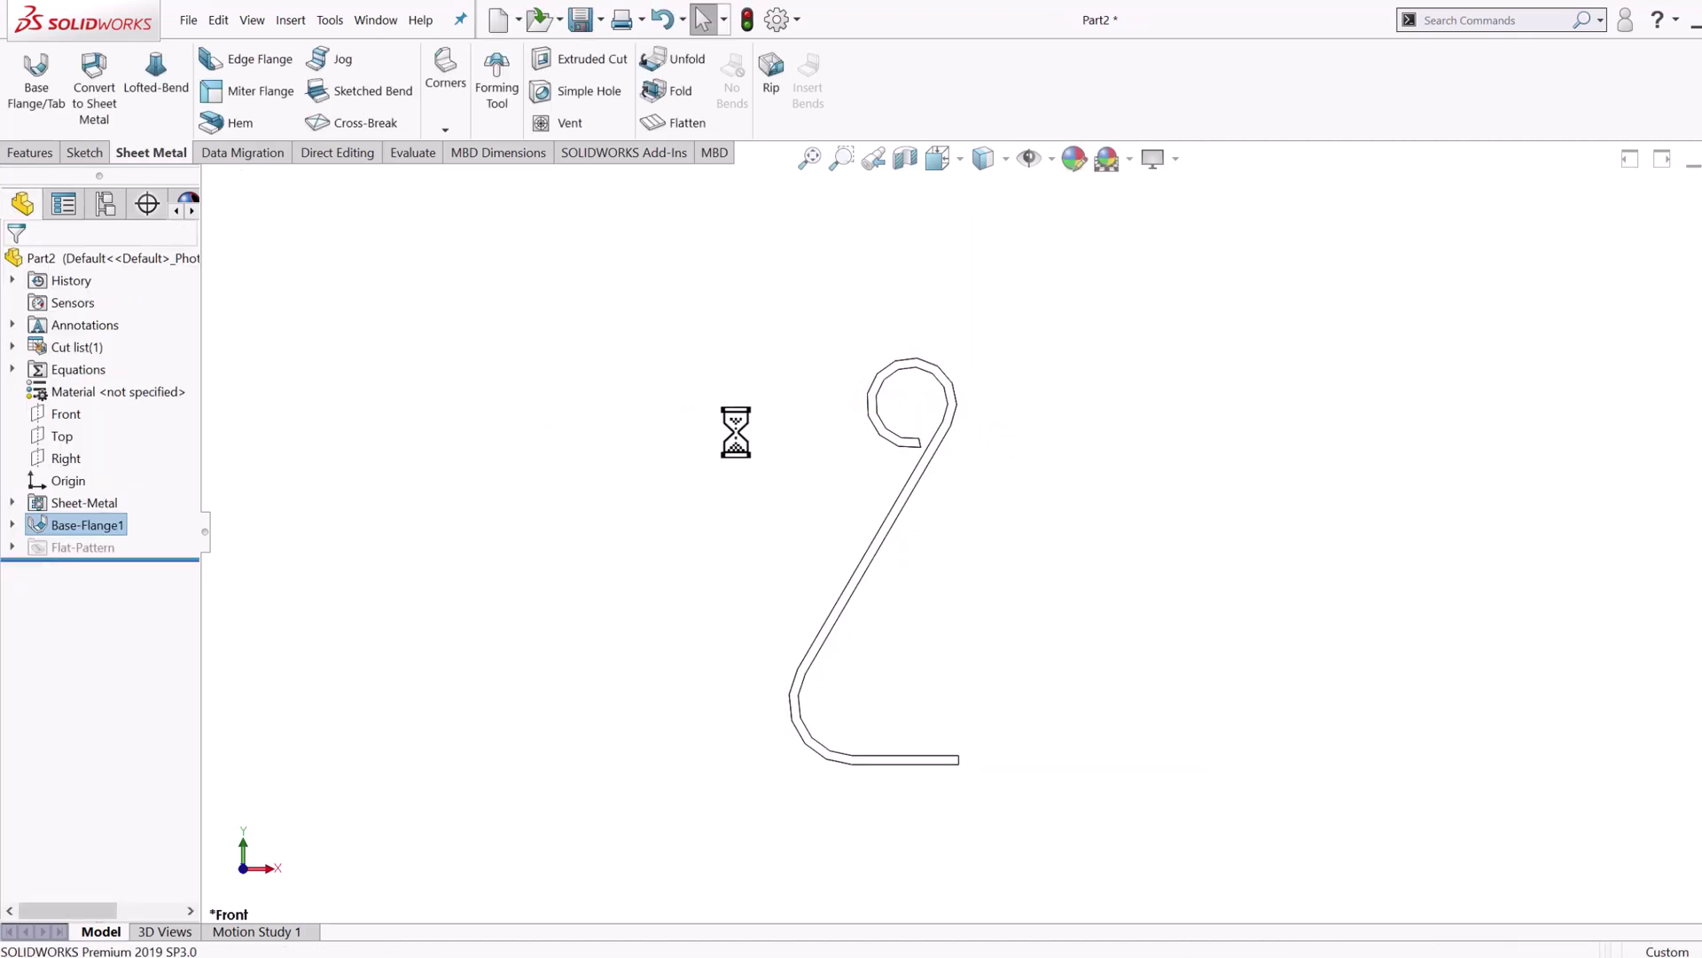
key("ctrl+7")
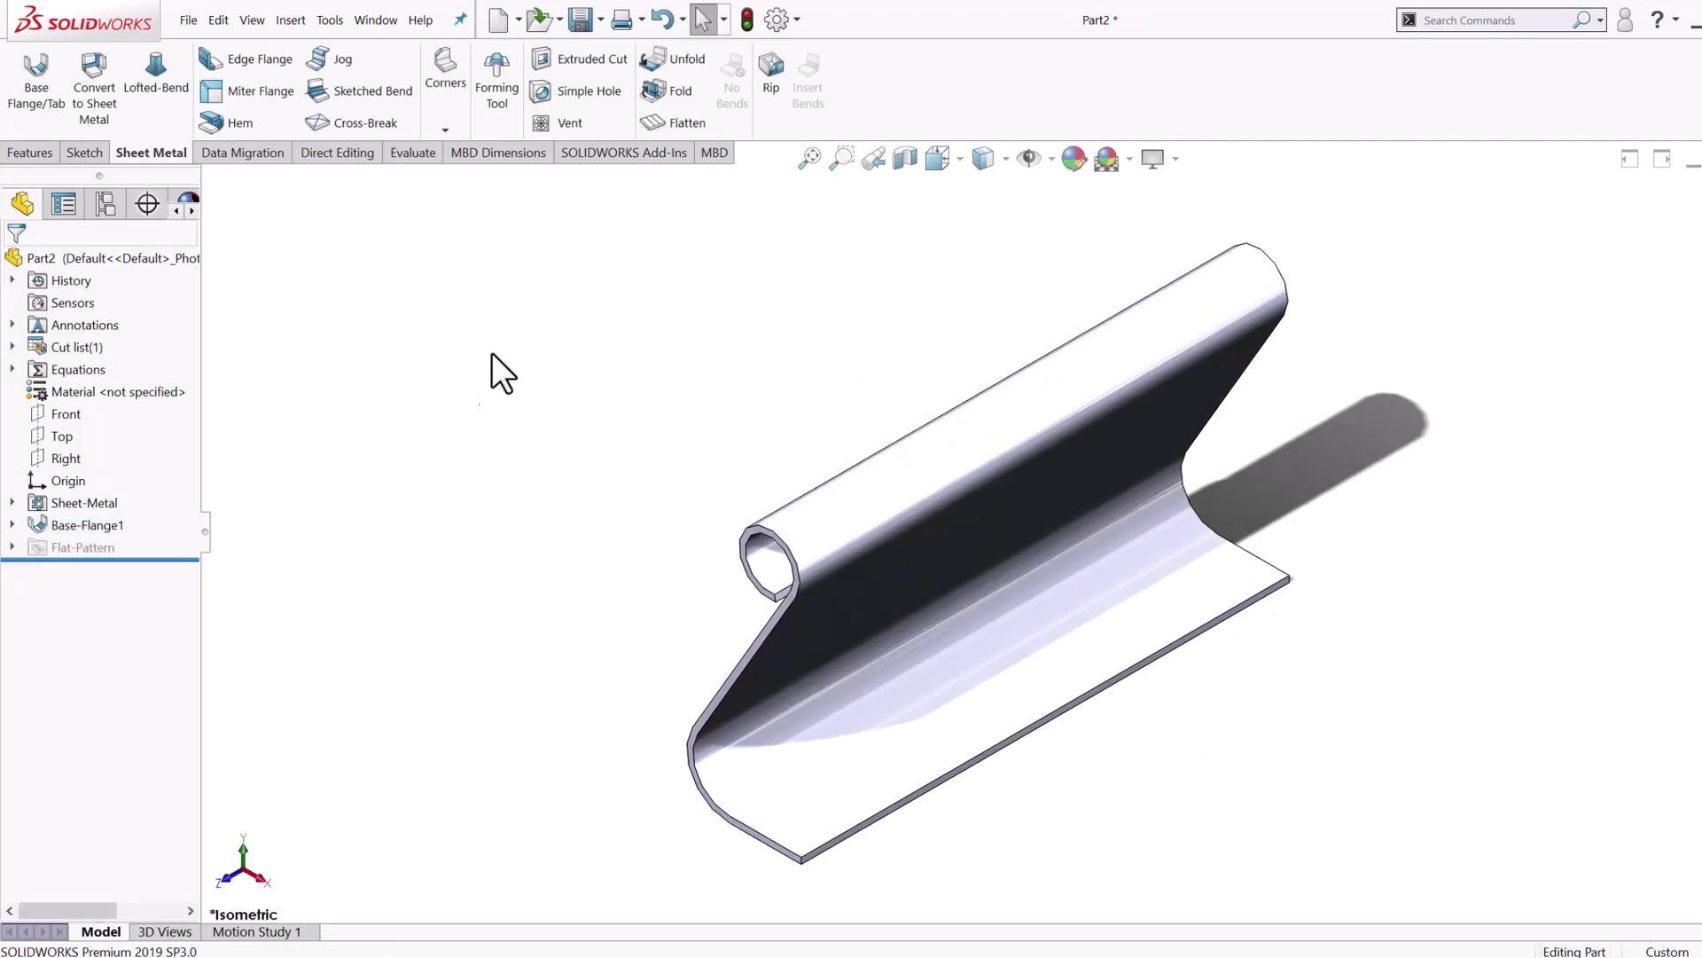
Step: Apply a pure red color (255, 0, 0) to the whole part
right_click(82, 263)
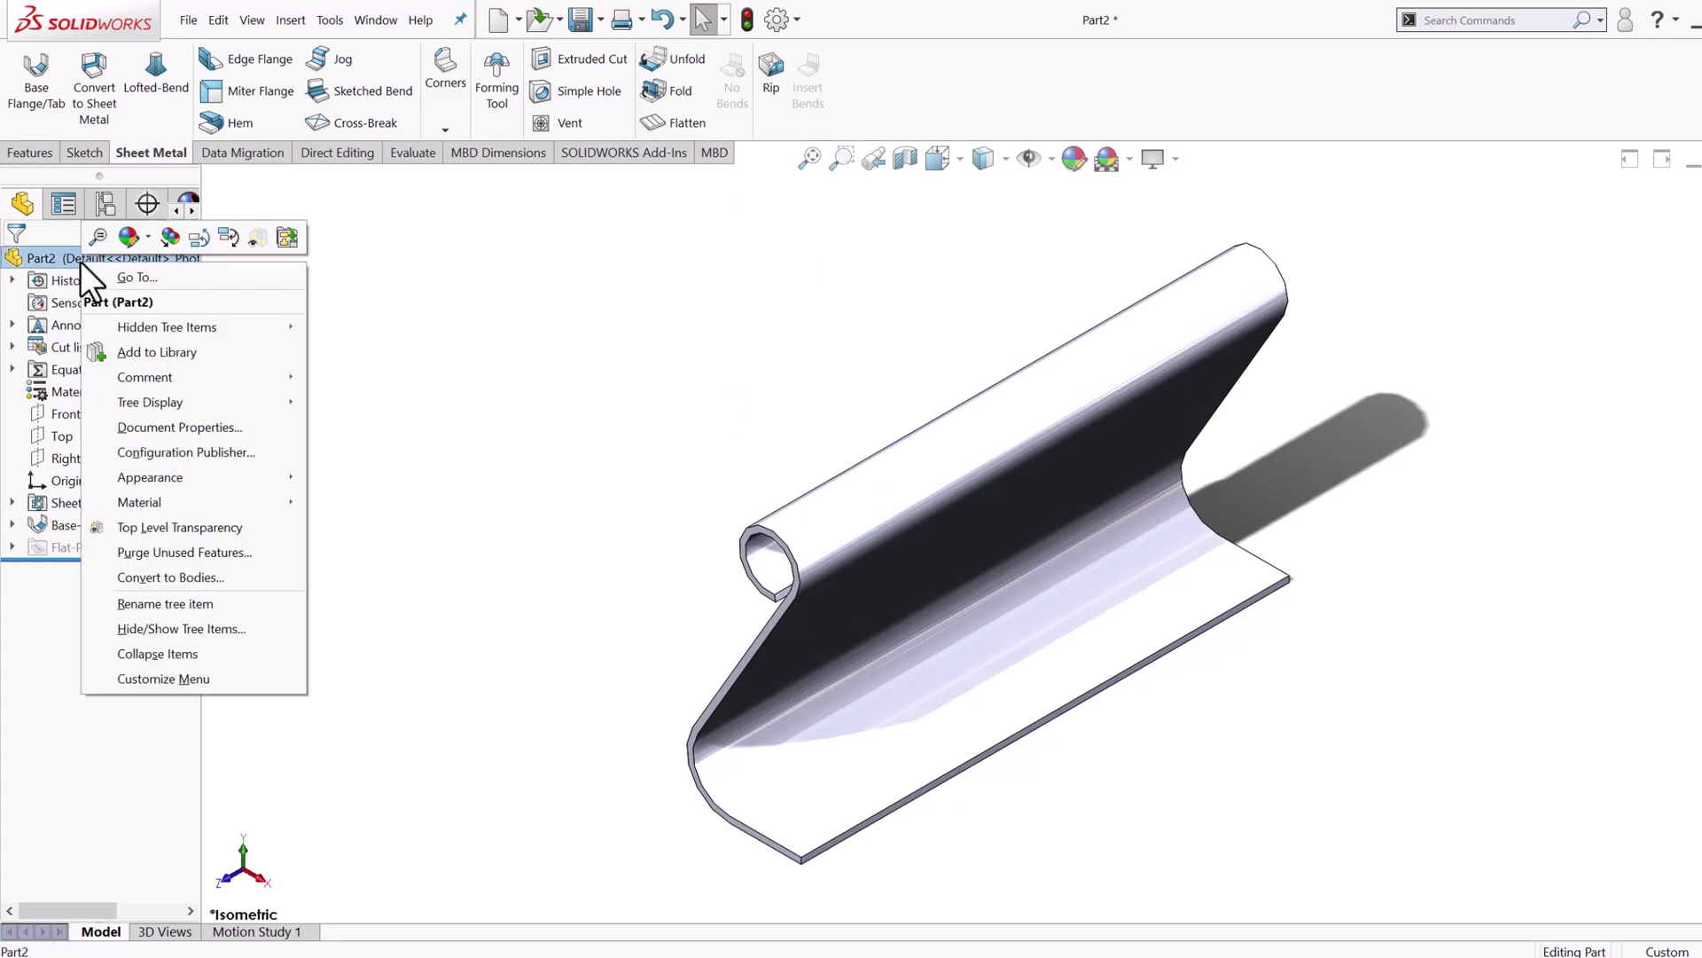
left_click(147, 237)
left_click(146, 271)
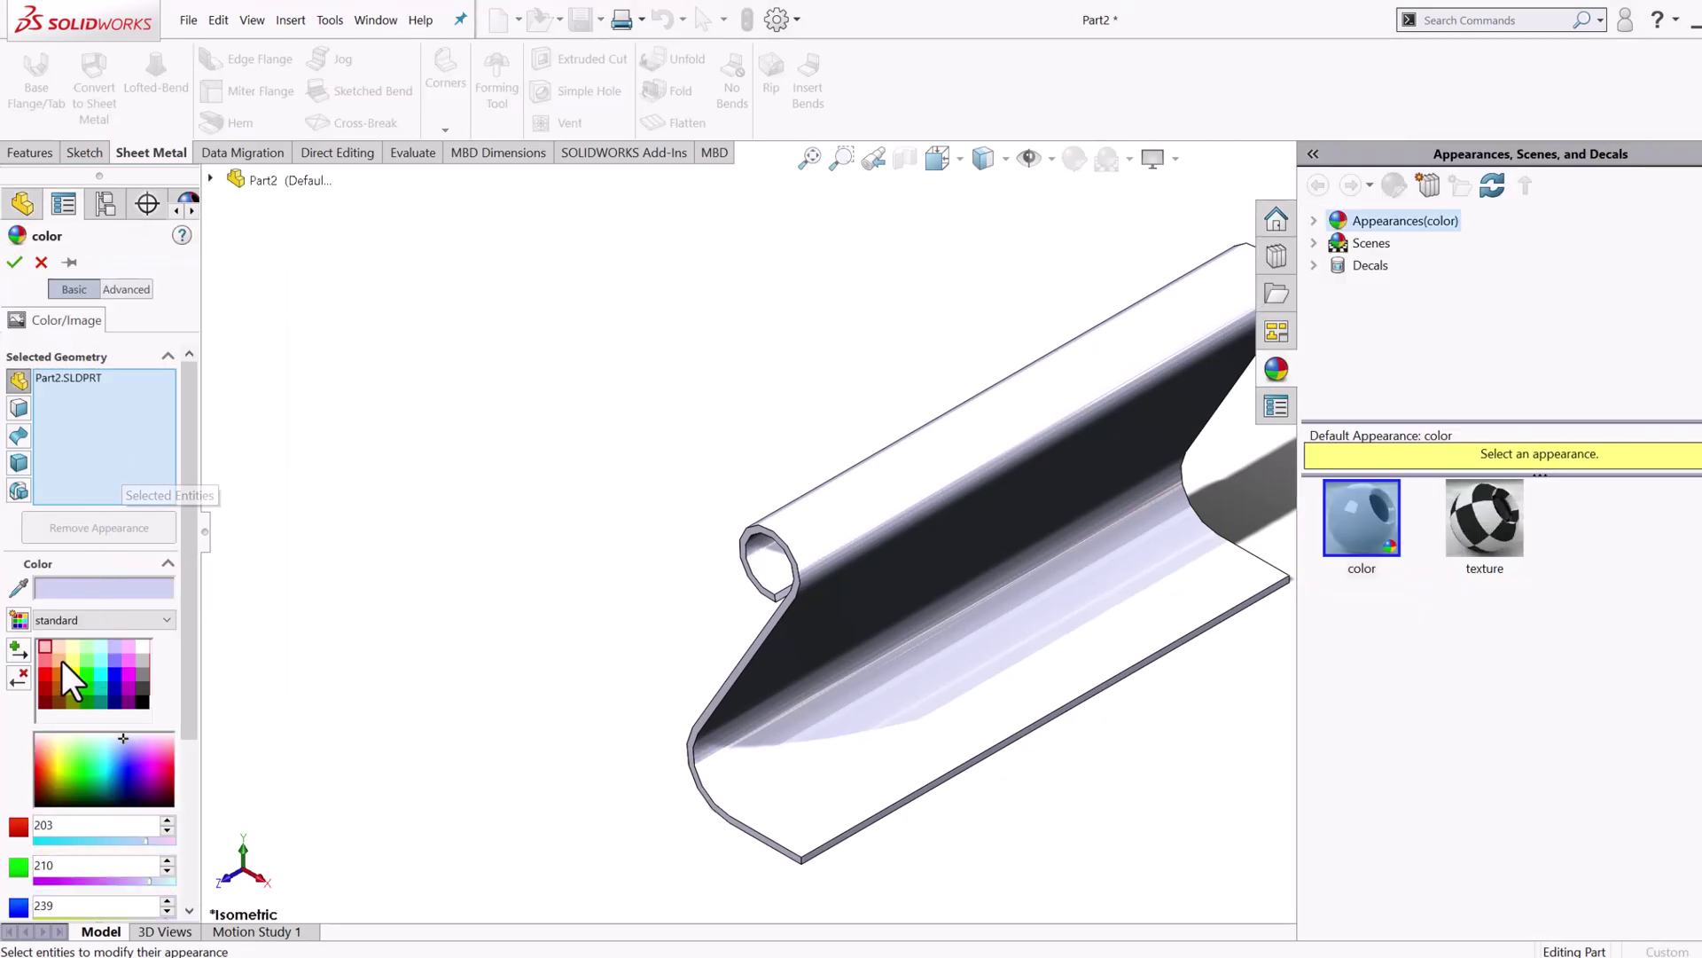
left_click(42, 656)
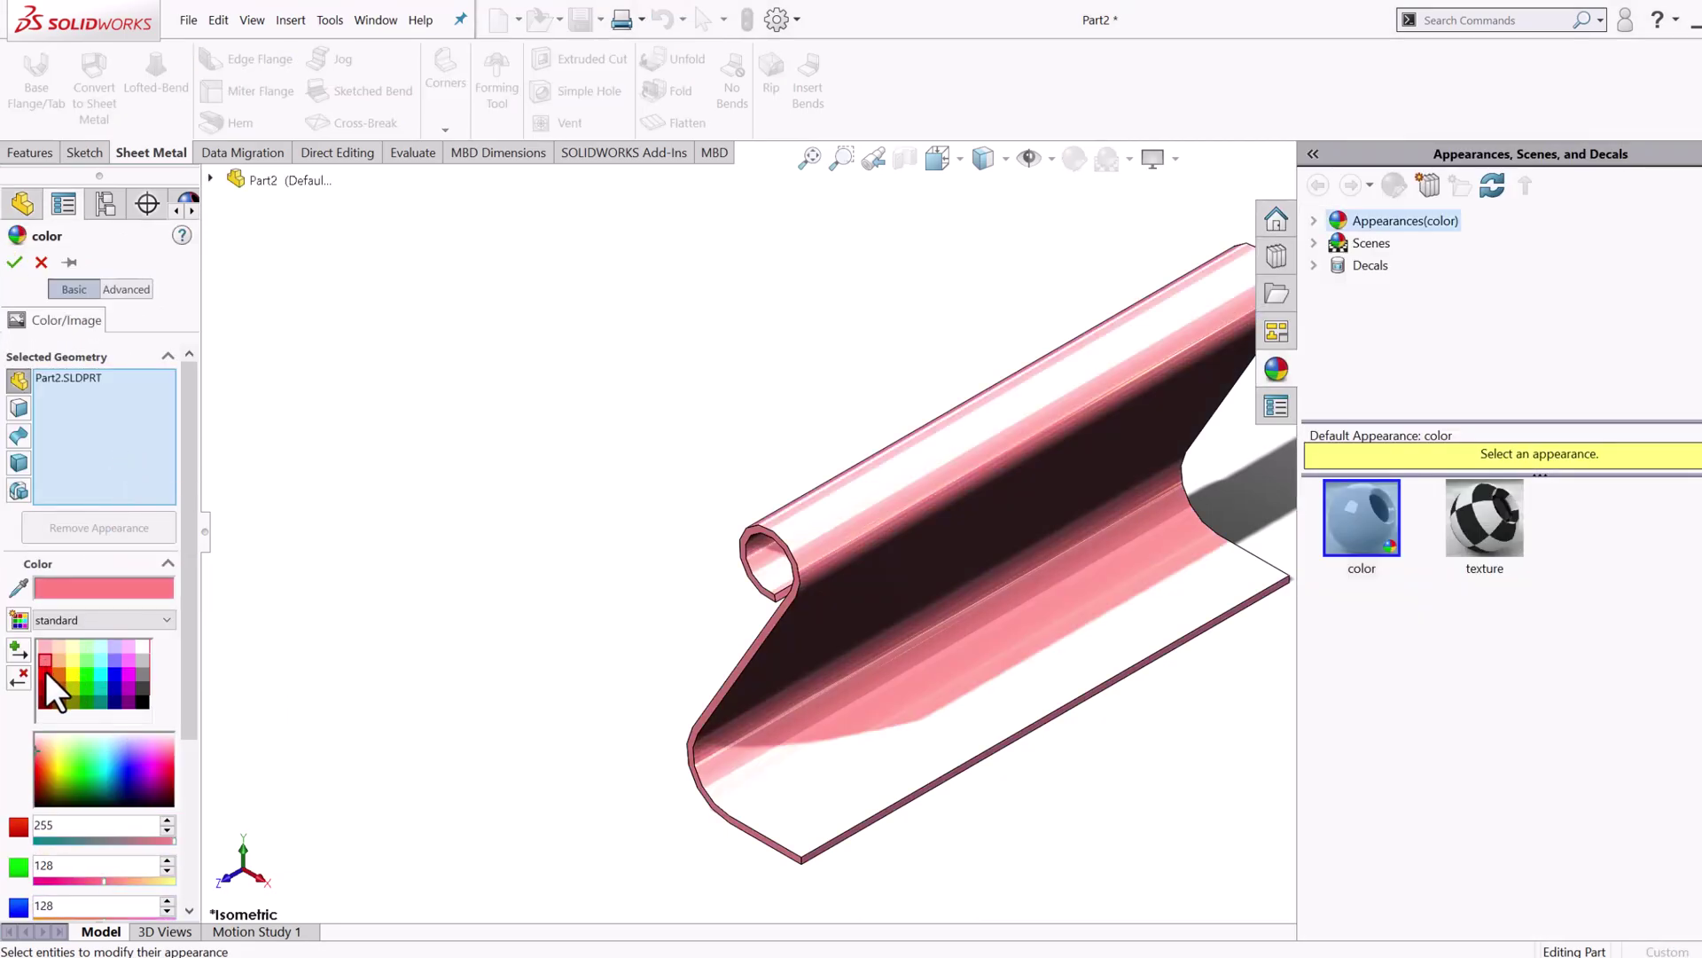
left_click(45, 671)
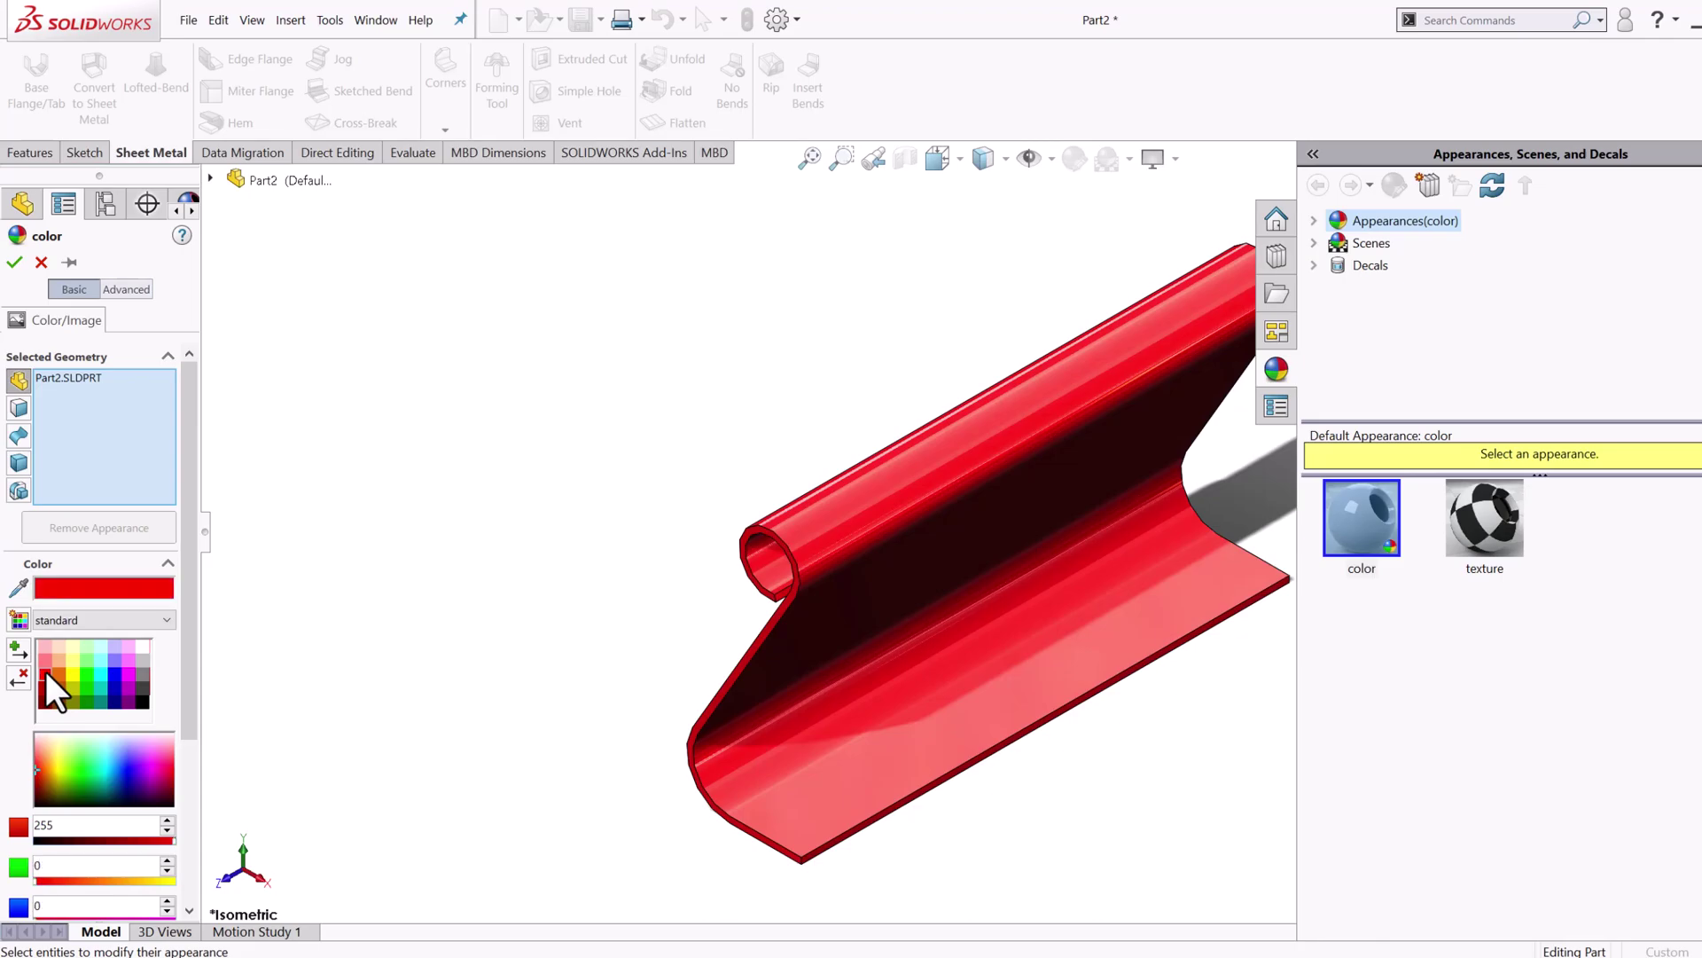
left_click(14, 262)
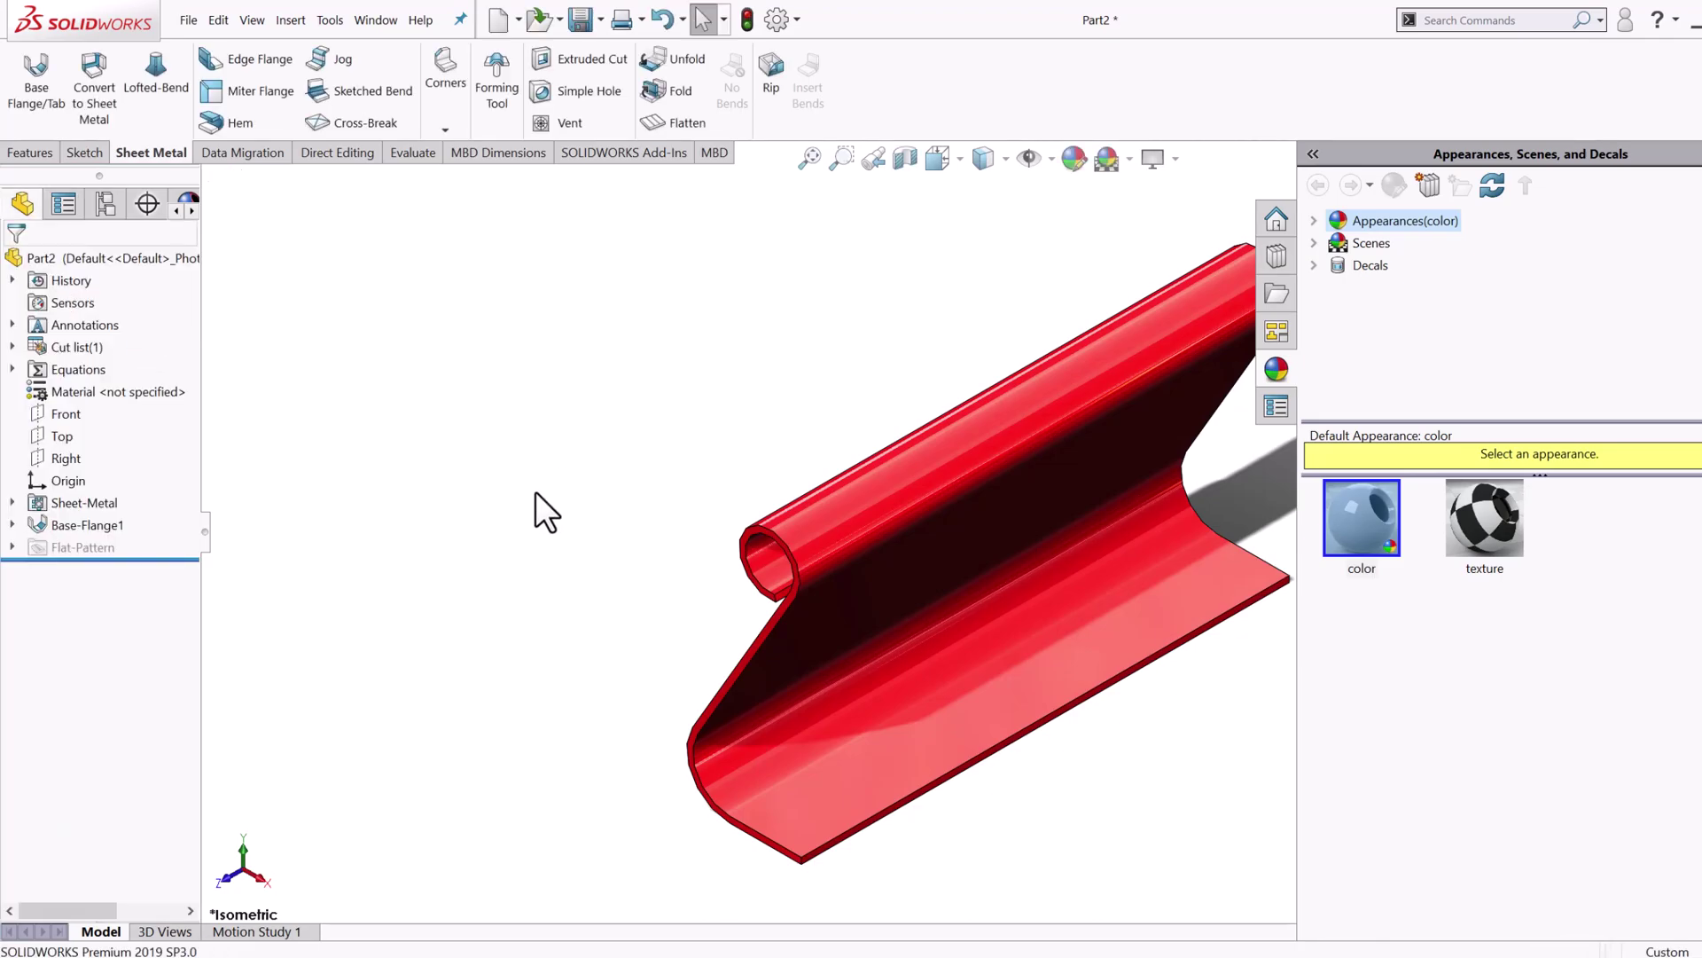
Step: Raise the document's image quality, setting both the shaded and wireframe resolution close to High (slower)
left_click(795, 16)
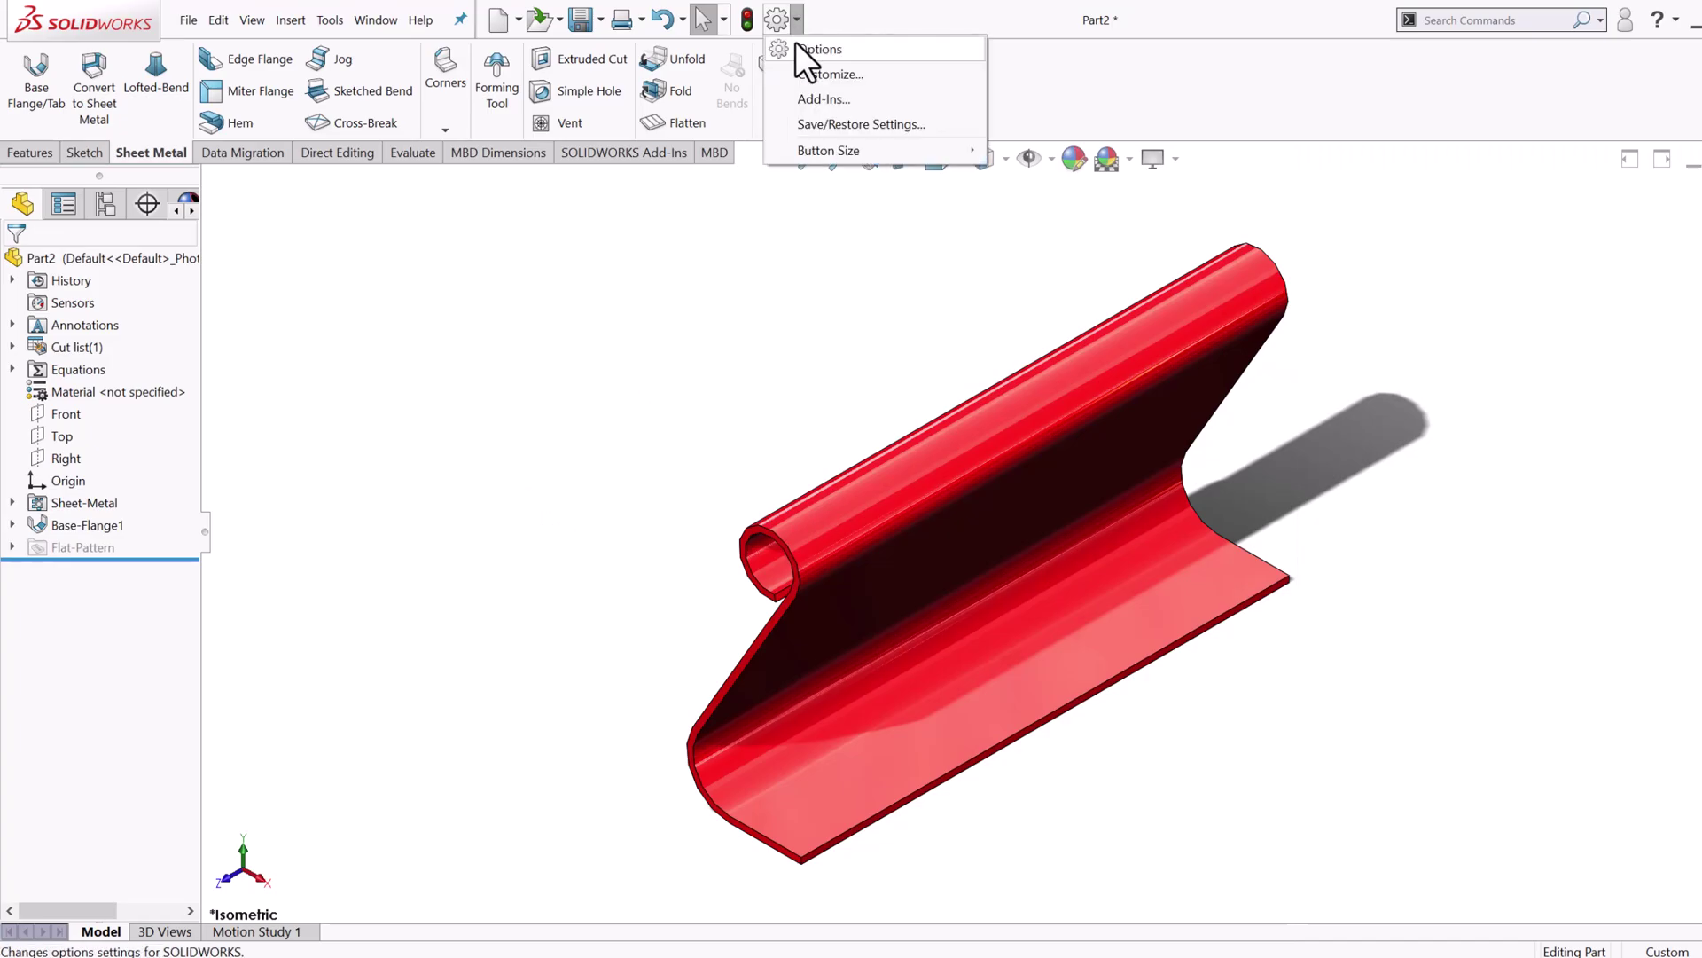
left_click(808, 48)
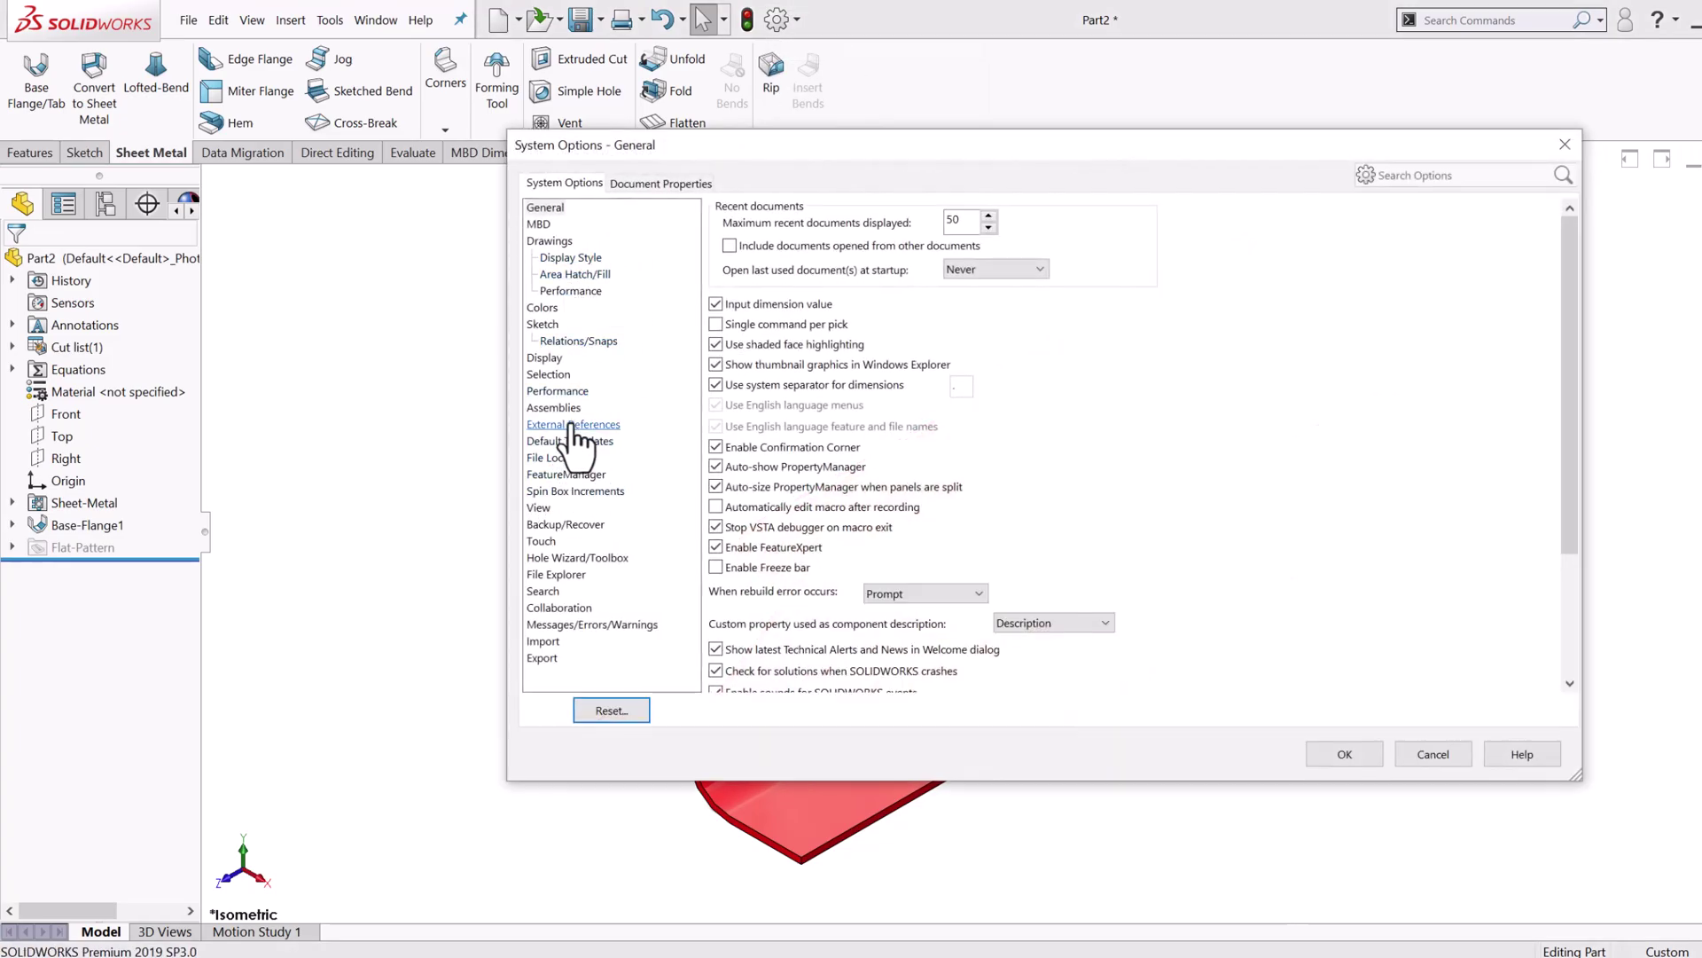
left_click(559, 391)
scroll(1153, 497, "down", 5)
left_click(1037, 558)
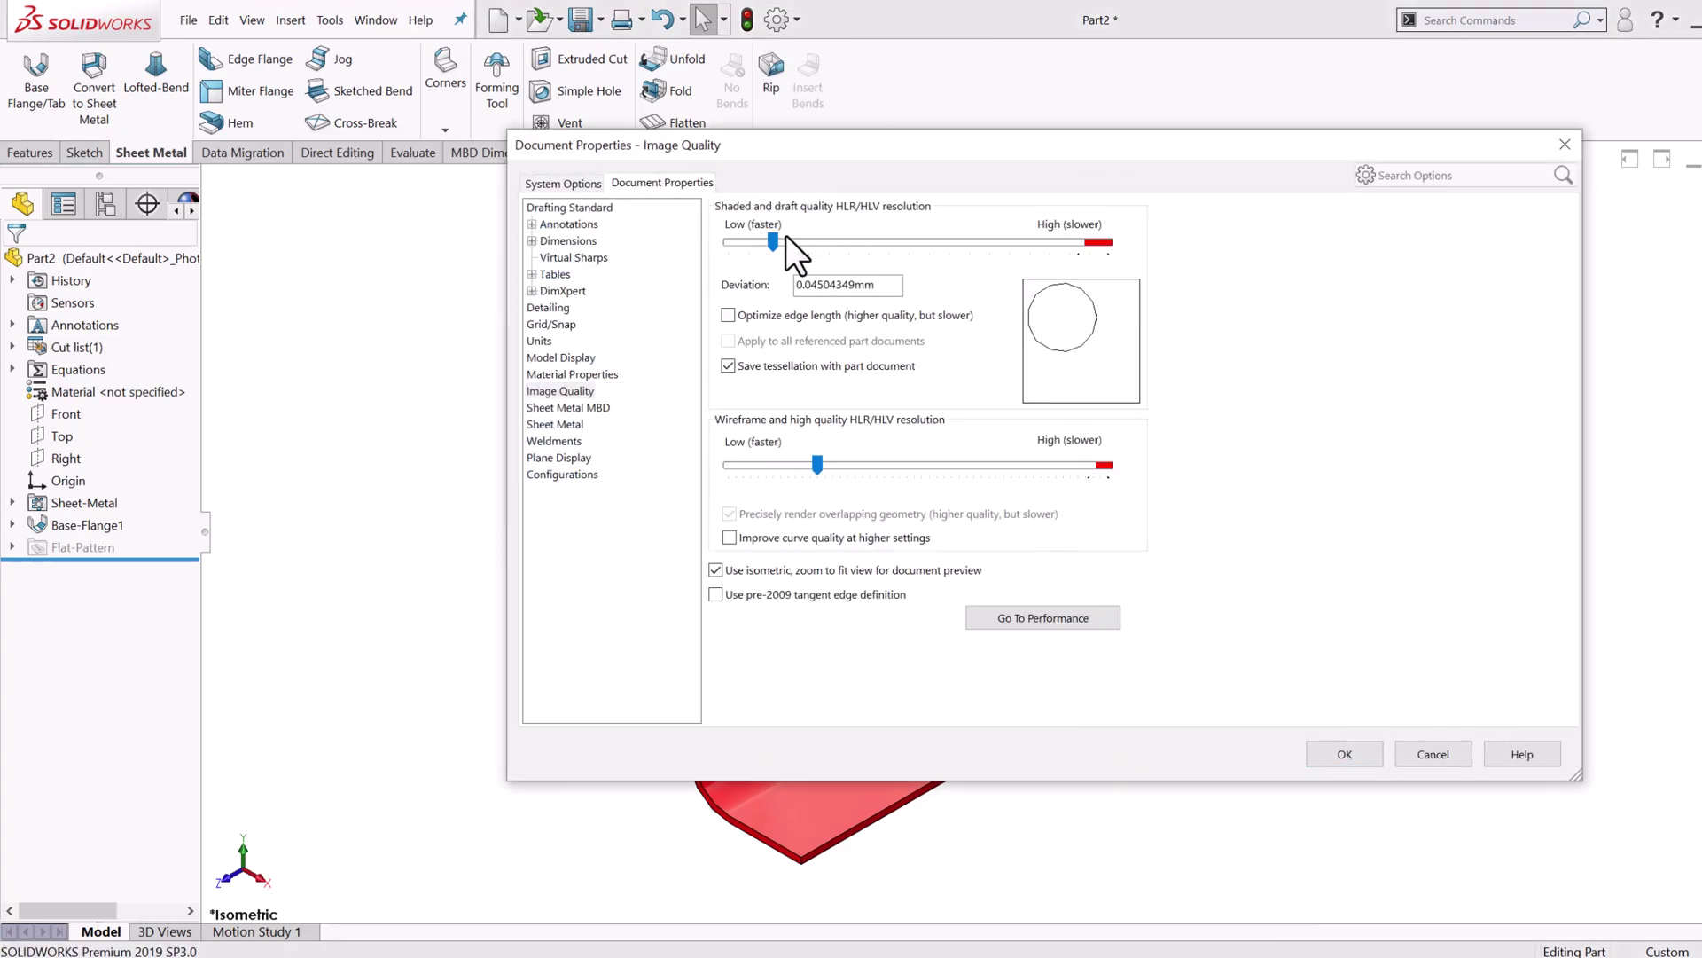
mouse_move(1071, 243)
left_mouse_down()
mouse_move(1094, 241)
mouse_move(1074, 243)
left_mouse_up()
left_click_drag(858, 468, 1084, 477)
left_click(1341, 753)
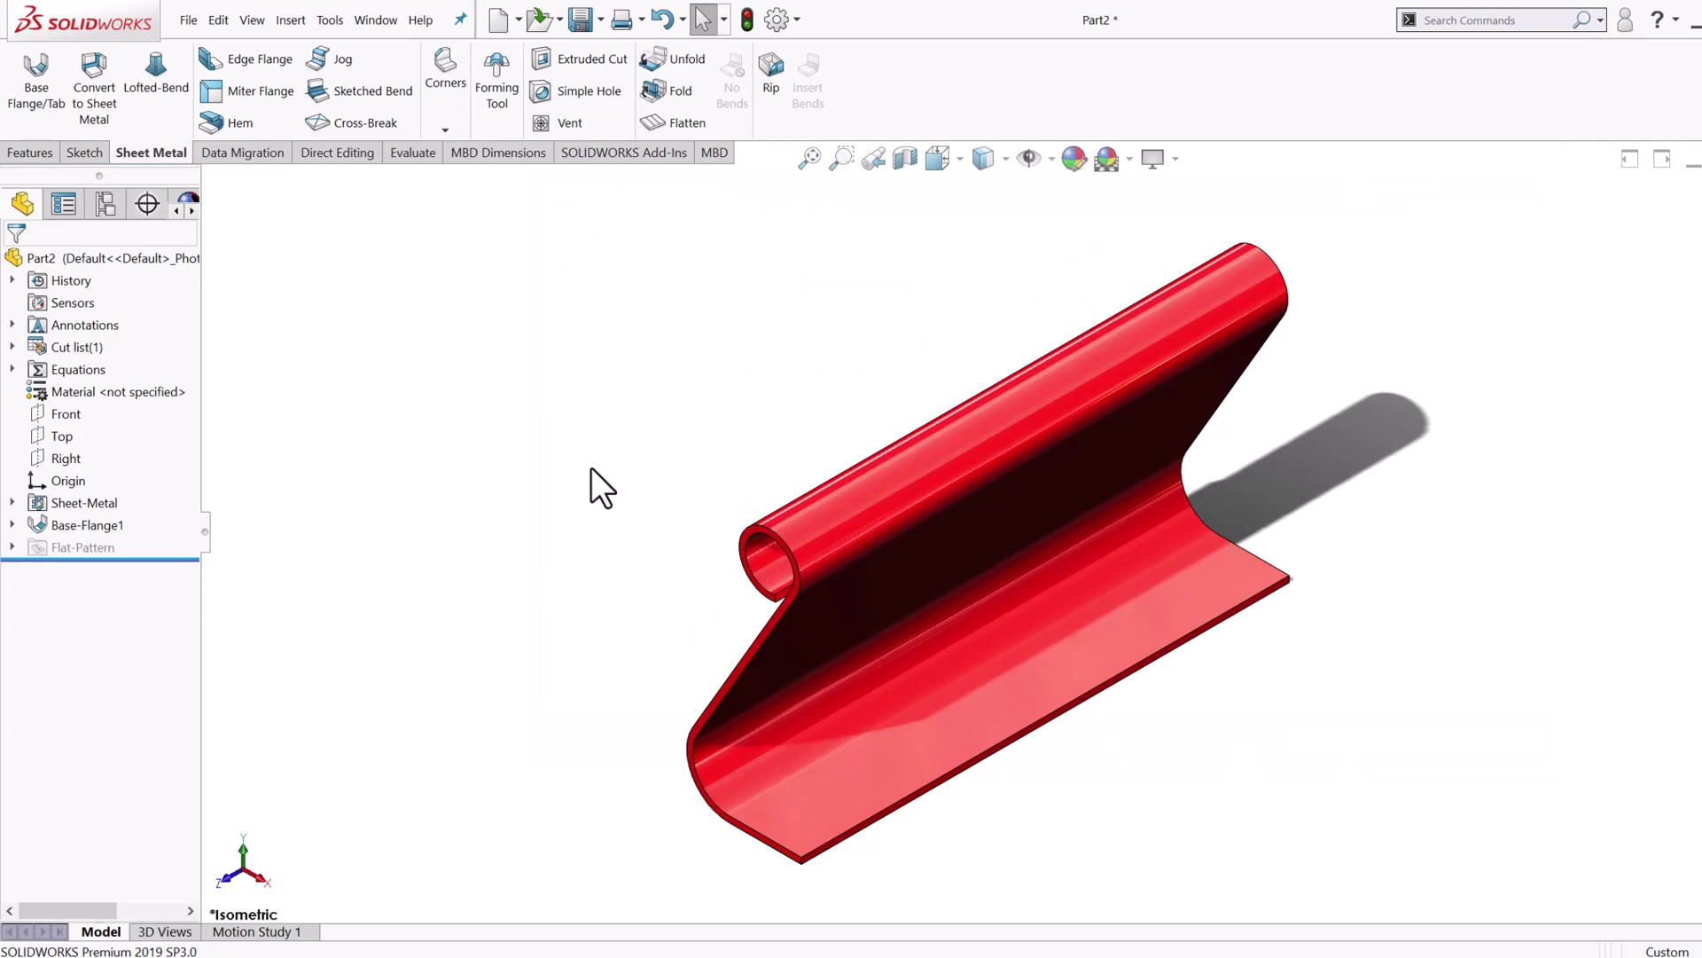
Step: Unfold all bends of the part, keeping the lower flange's flat inner face fixed
left_click(671, 58)
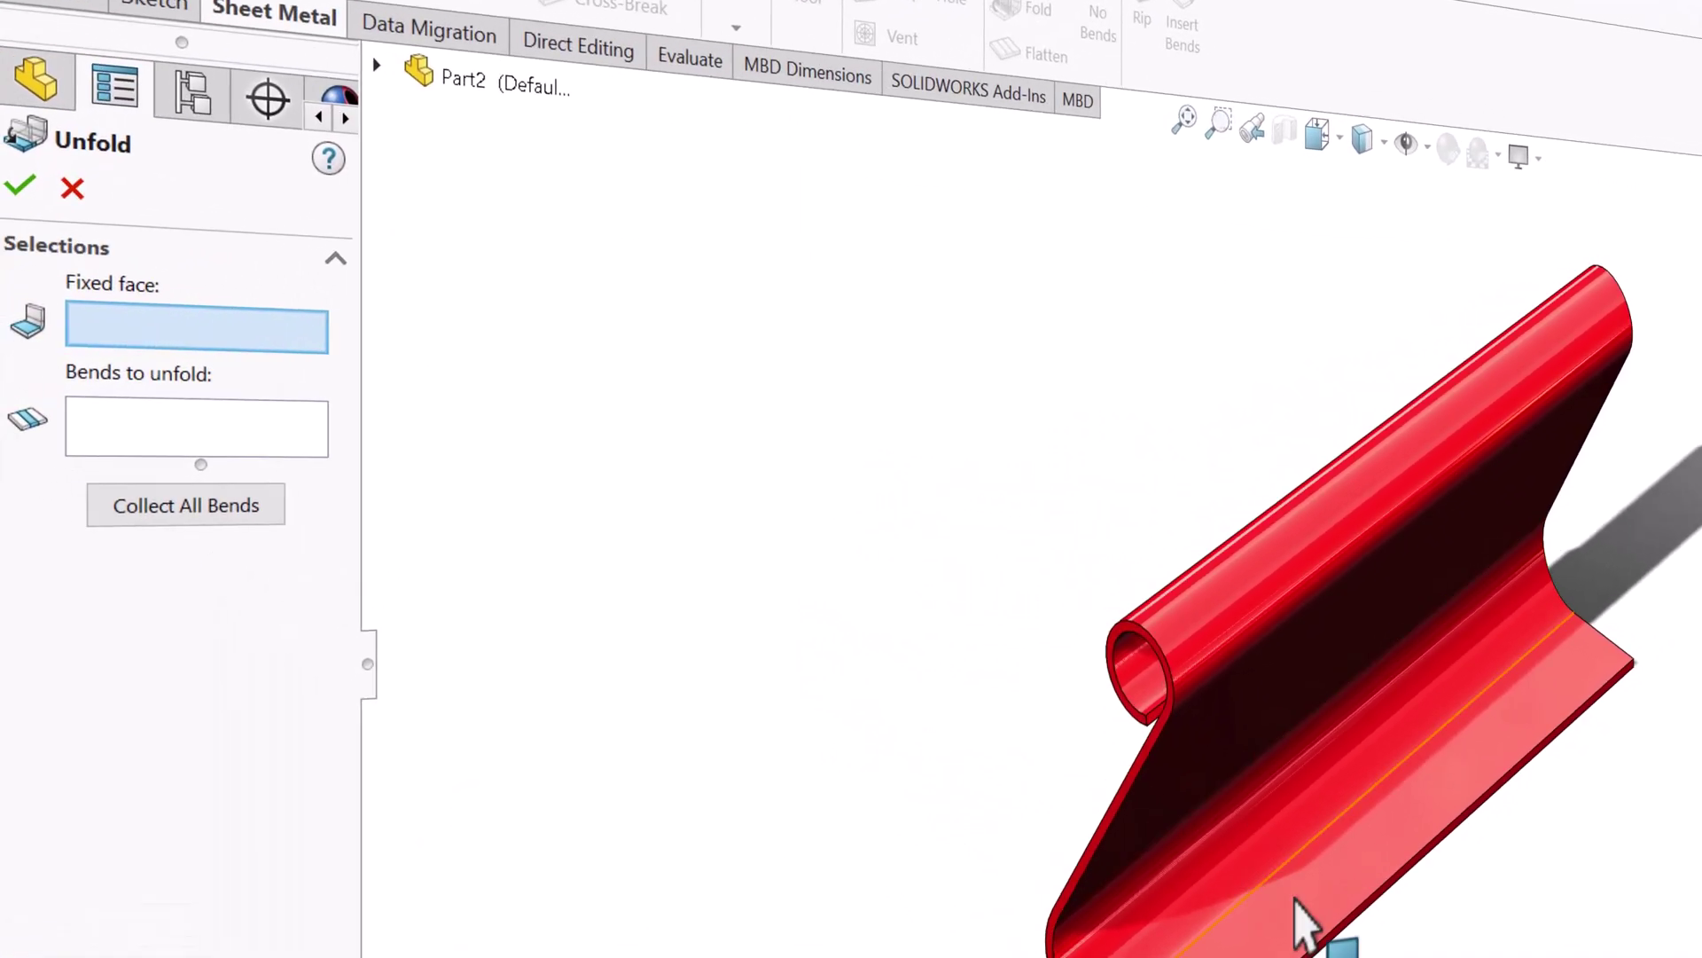
left_click(1302, 926)
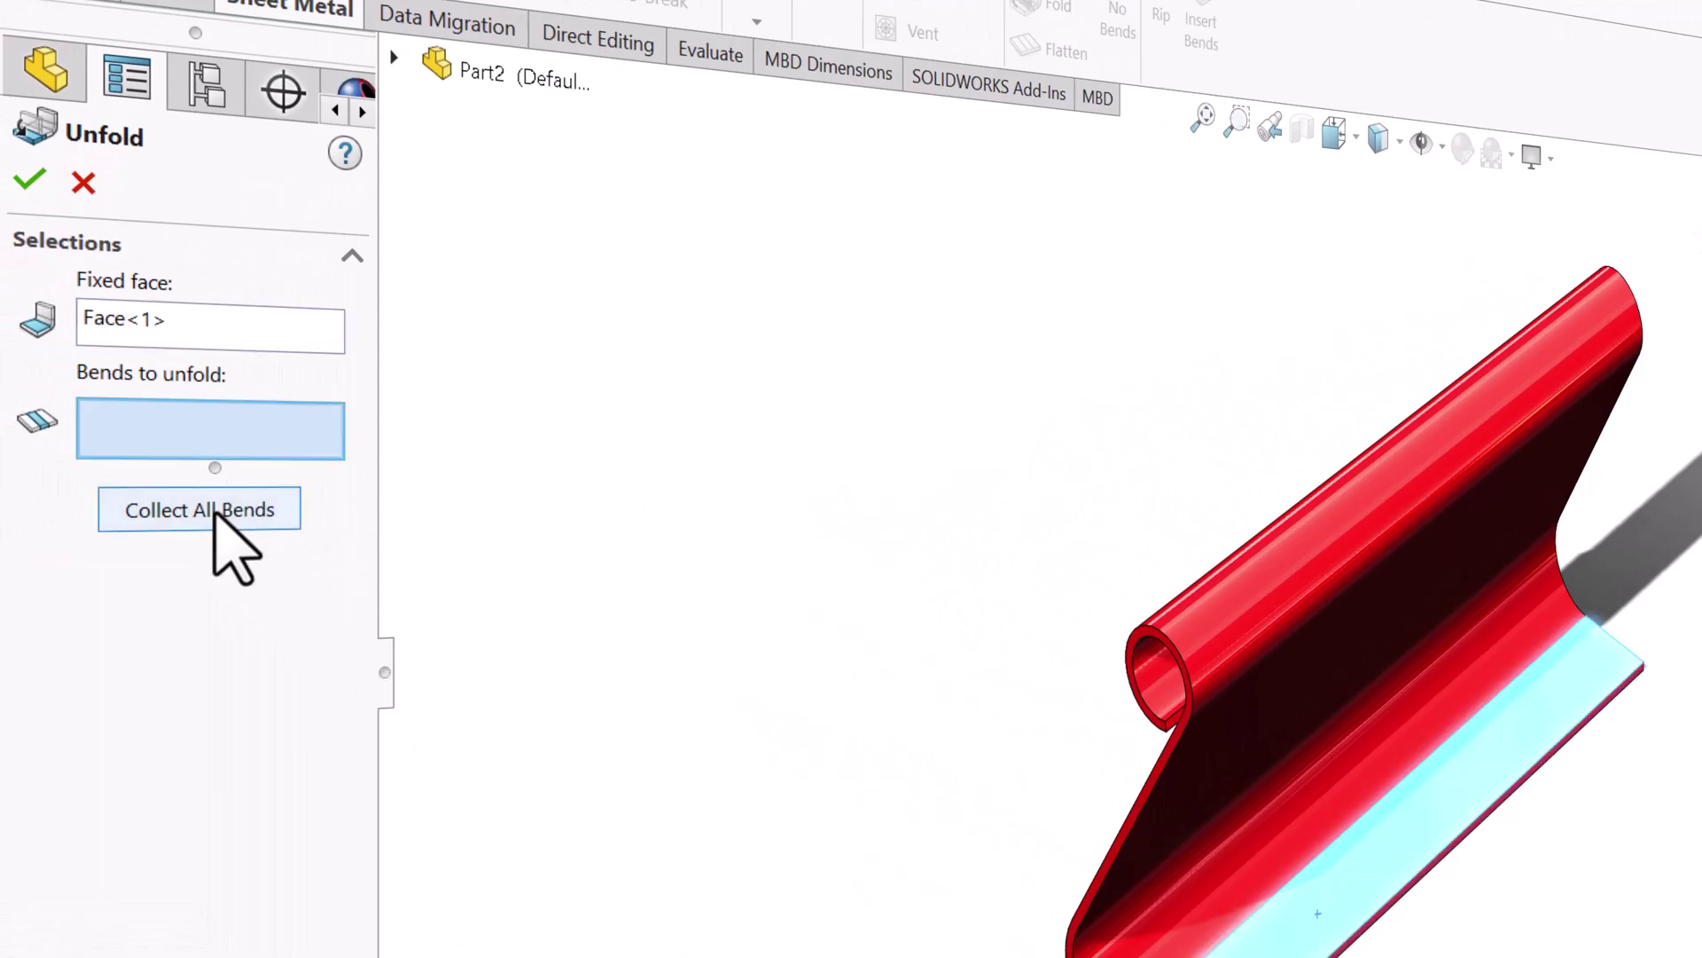
left_click(198, 507)
left_click(145, 454)
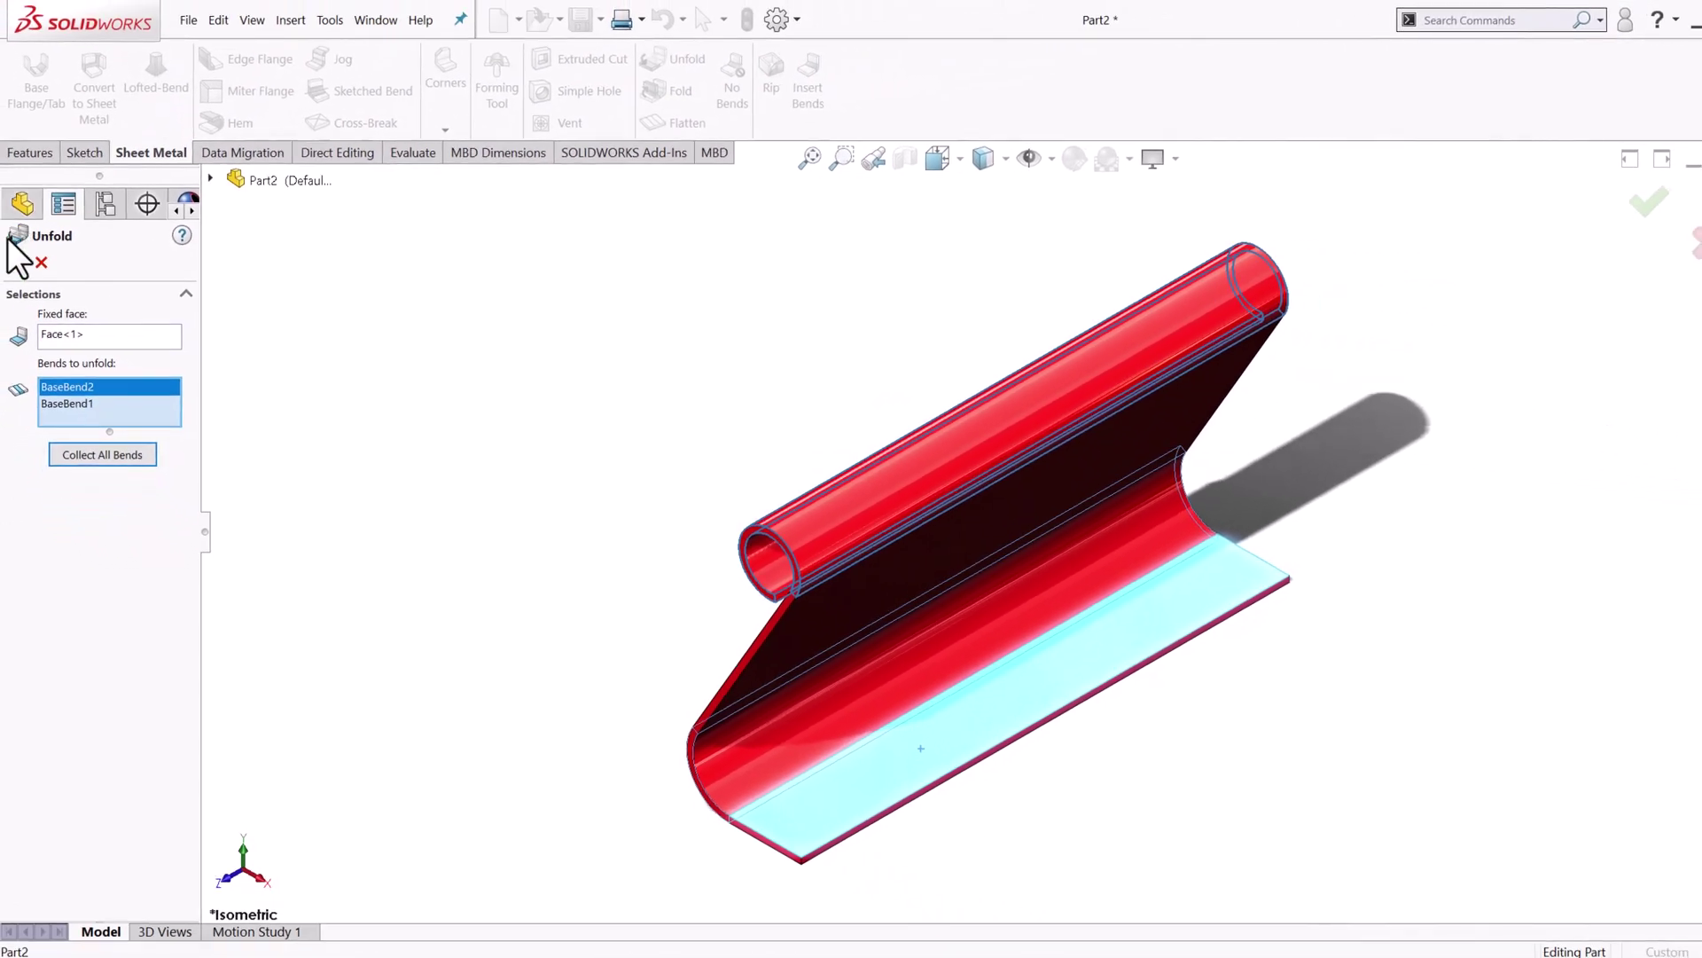
left_click(29, 180)
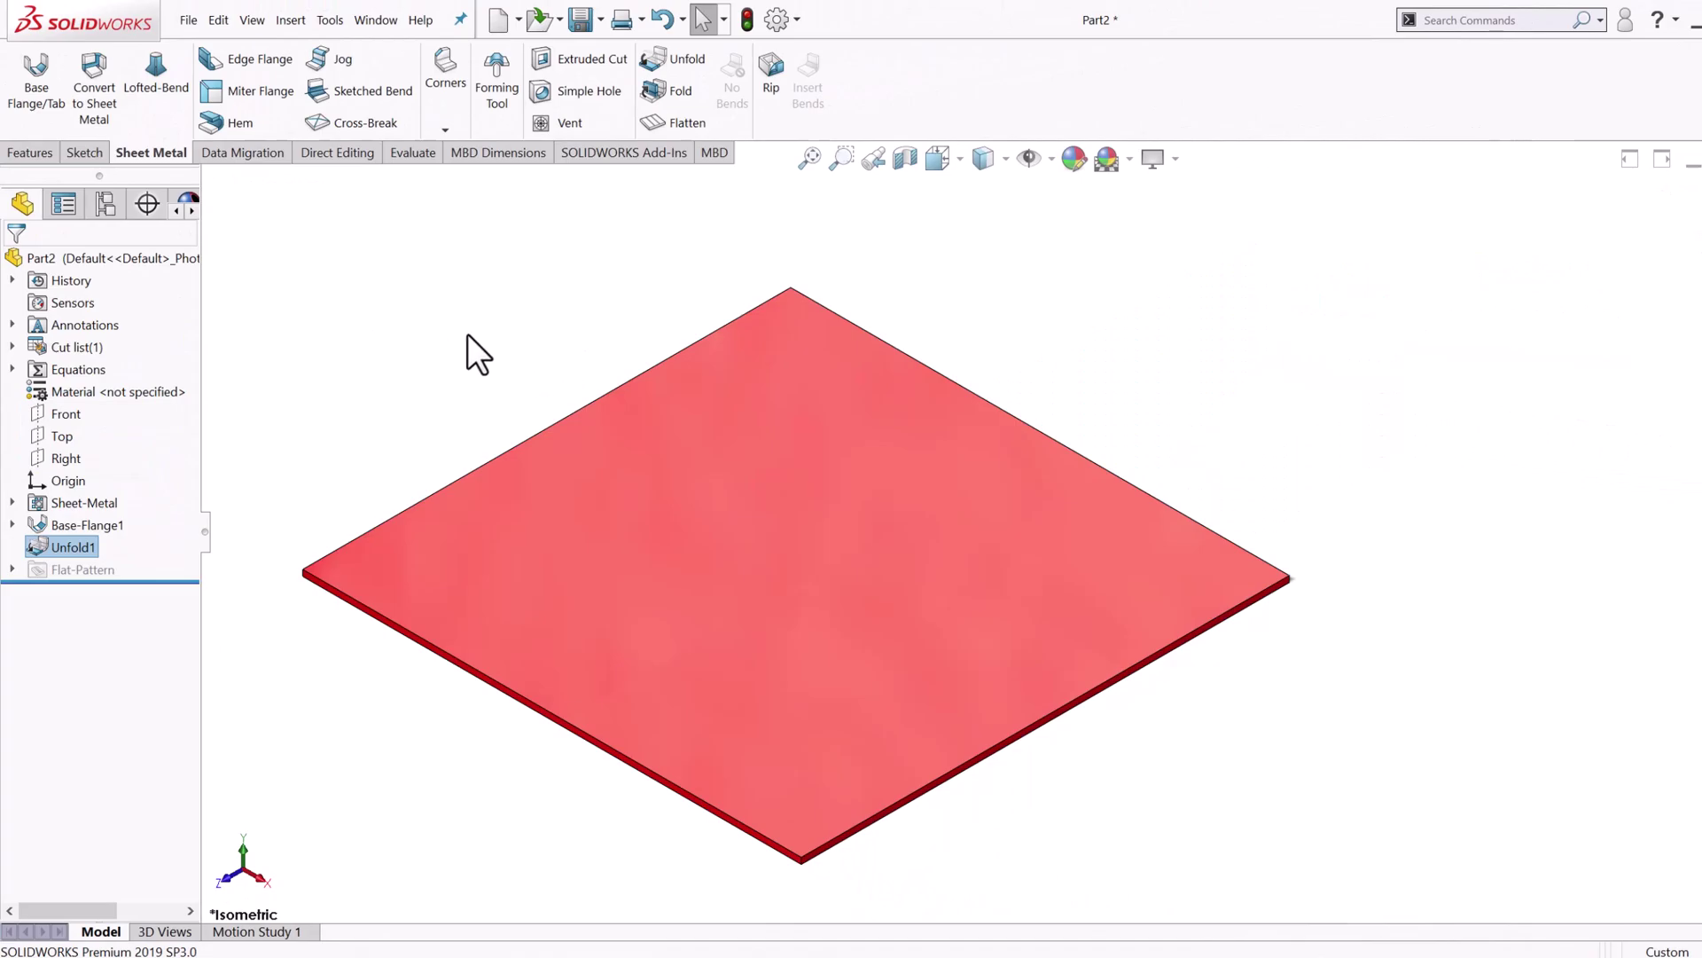
Step: Start a sketch on the unfolded sheet's upper face in the far bend region, with the view normal to it
left_click(577, 467)
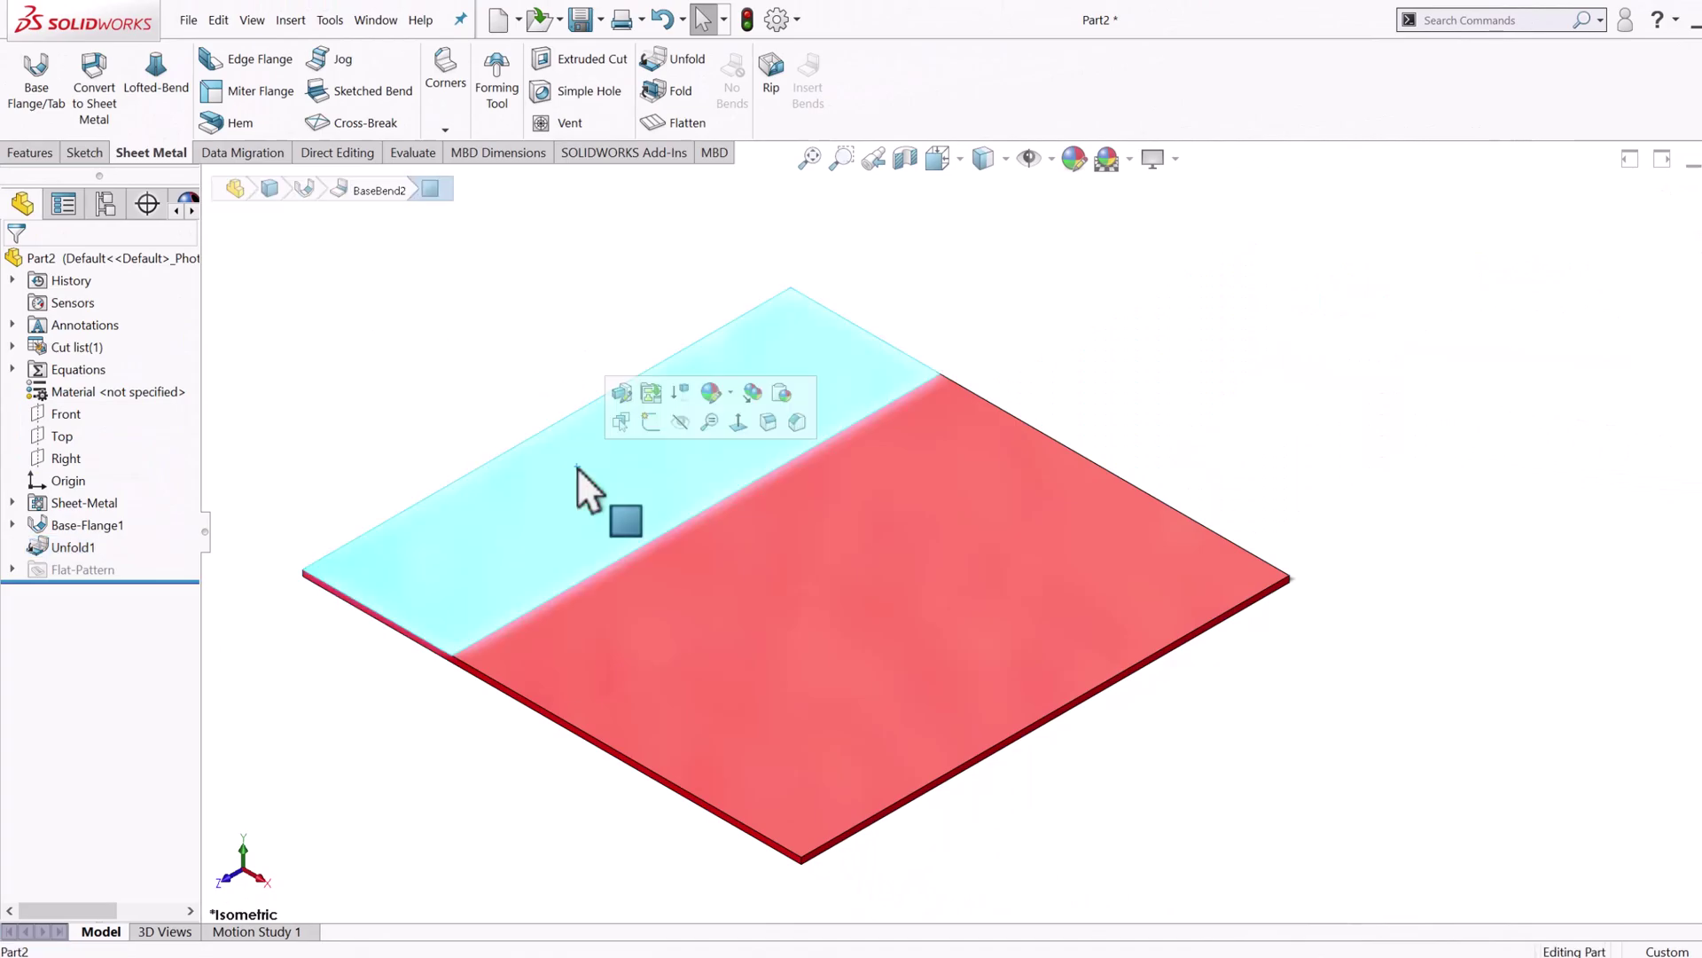
left_click(741, 420)
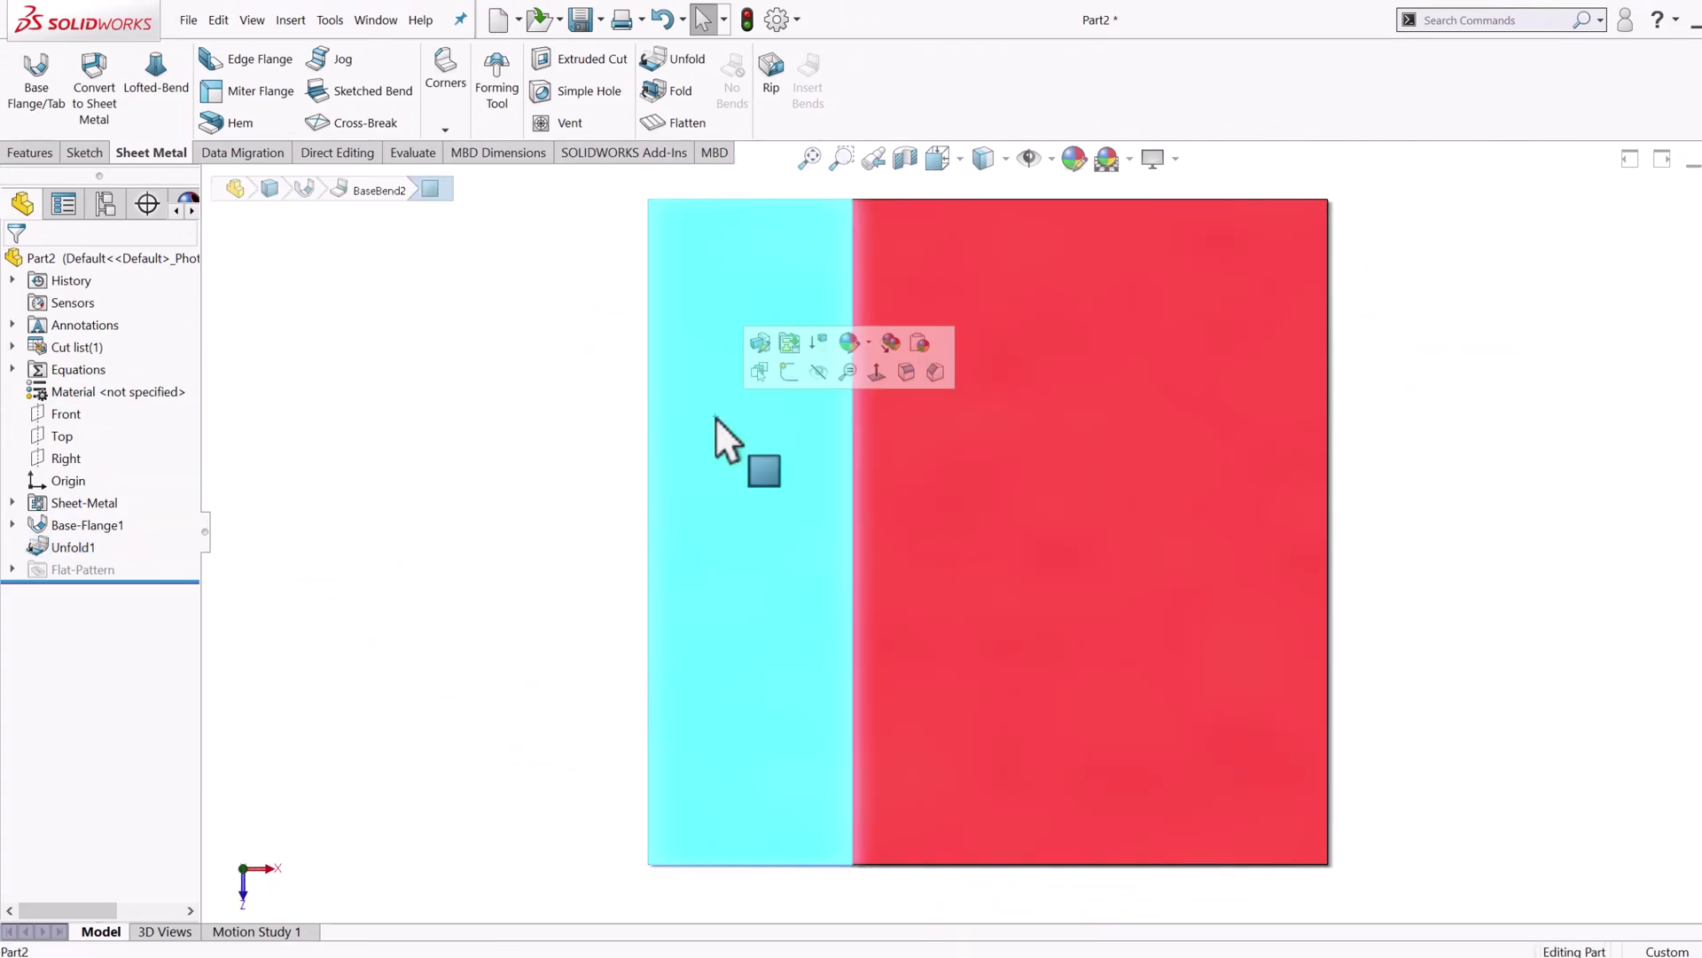
left_click(789, 371)
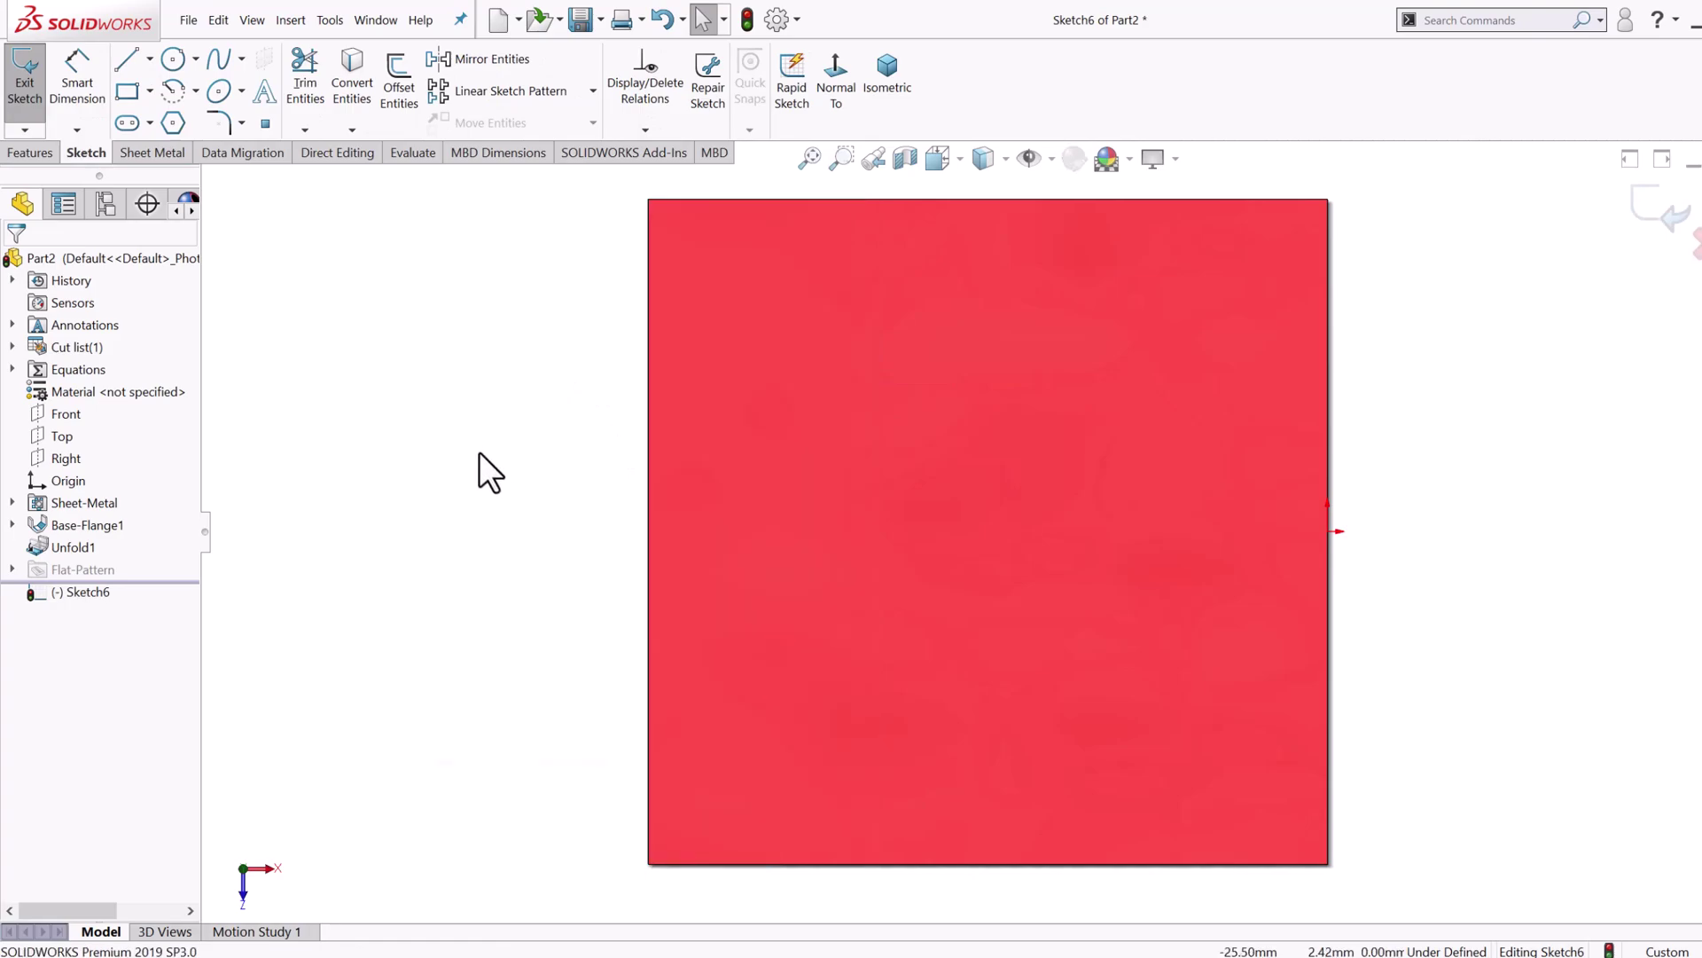
Step: Sketch a horizontal centerline from the origin across the sheet to the opposite edge
key("s")
left_click(525, 572)
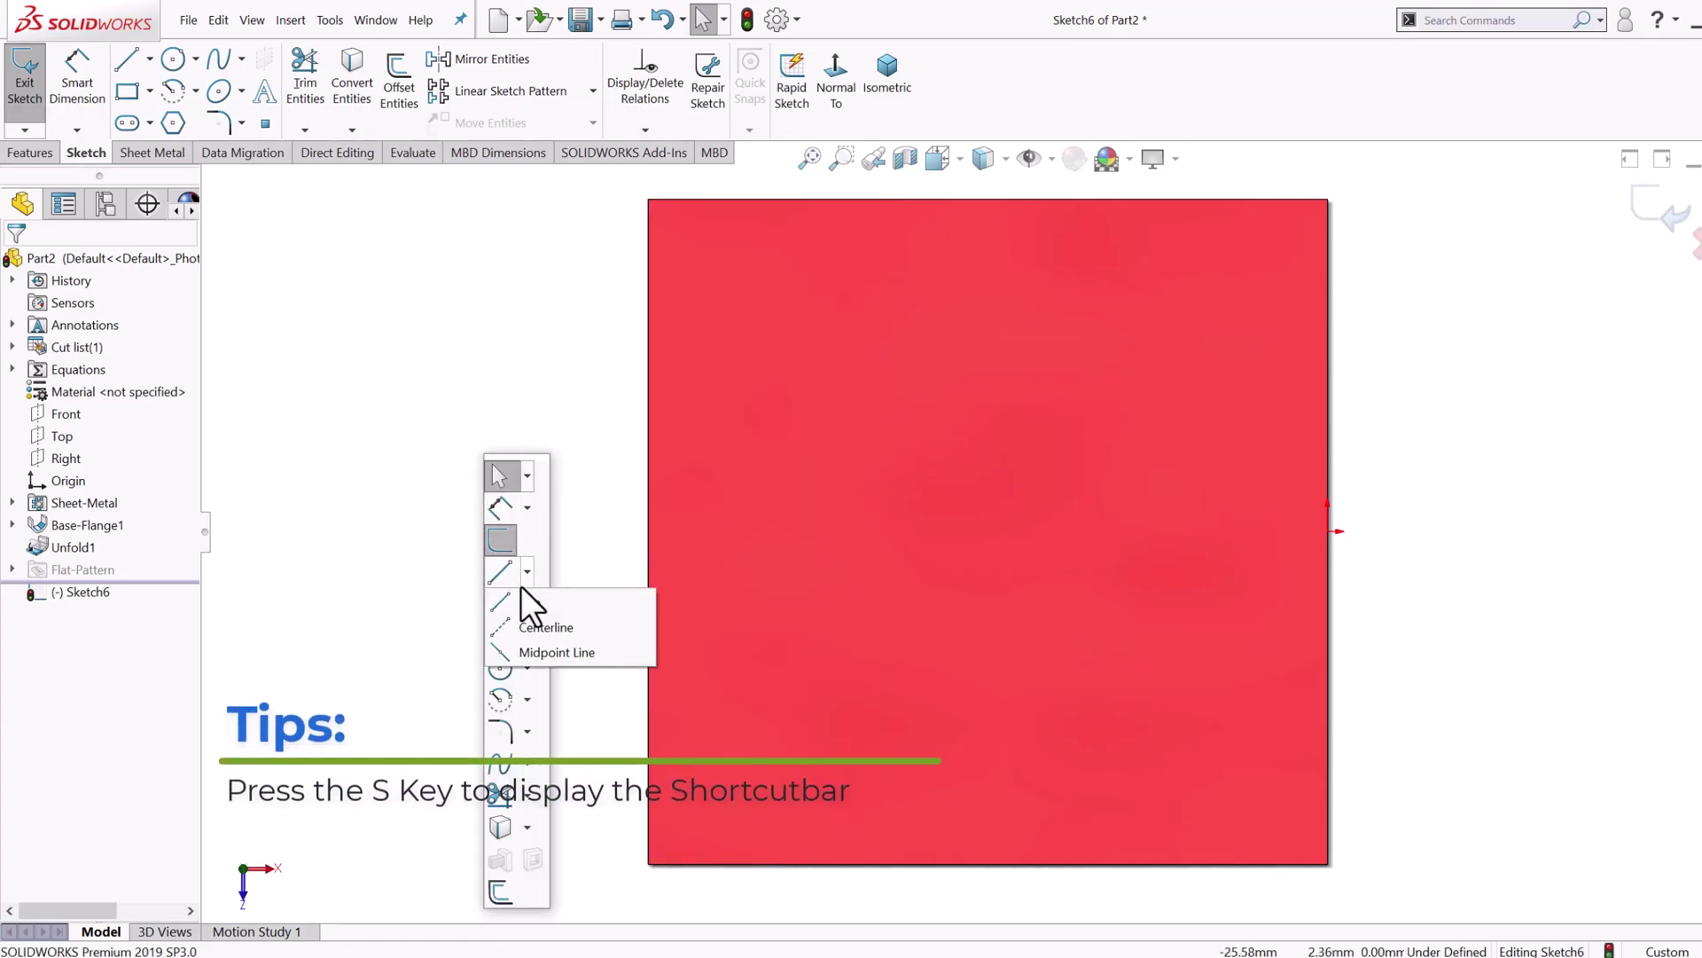
left_click(545, 627)
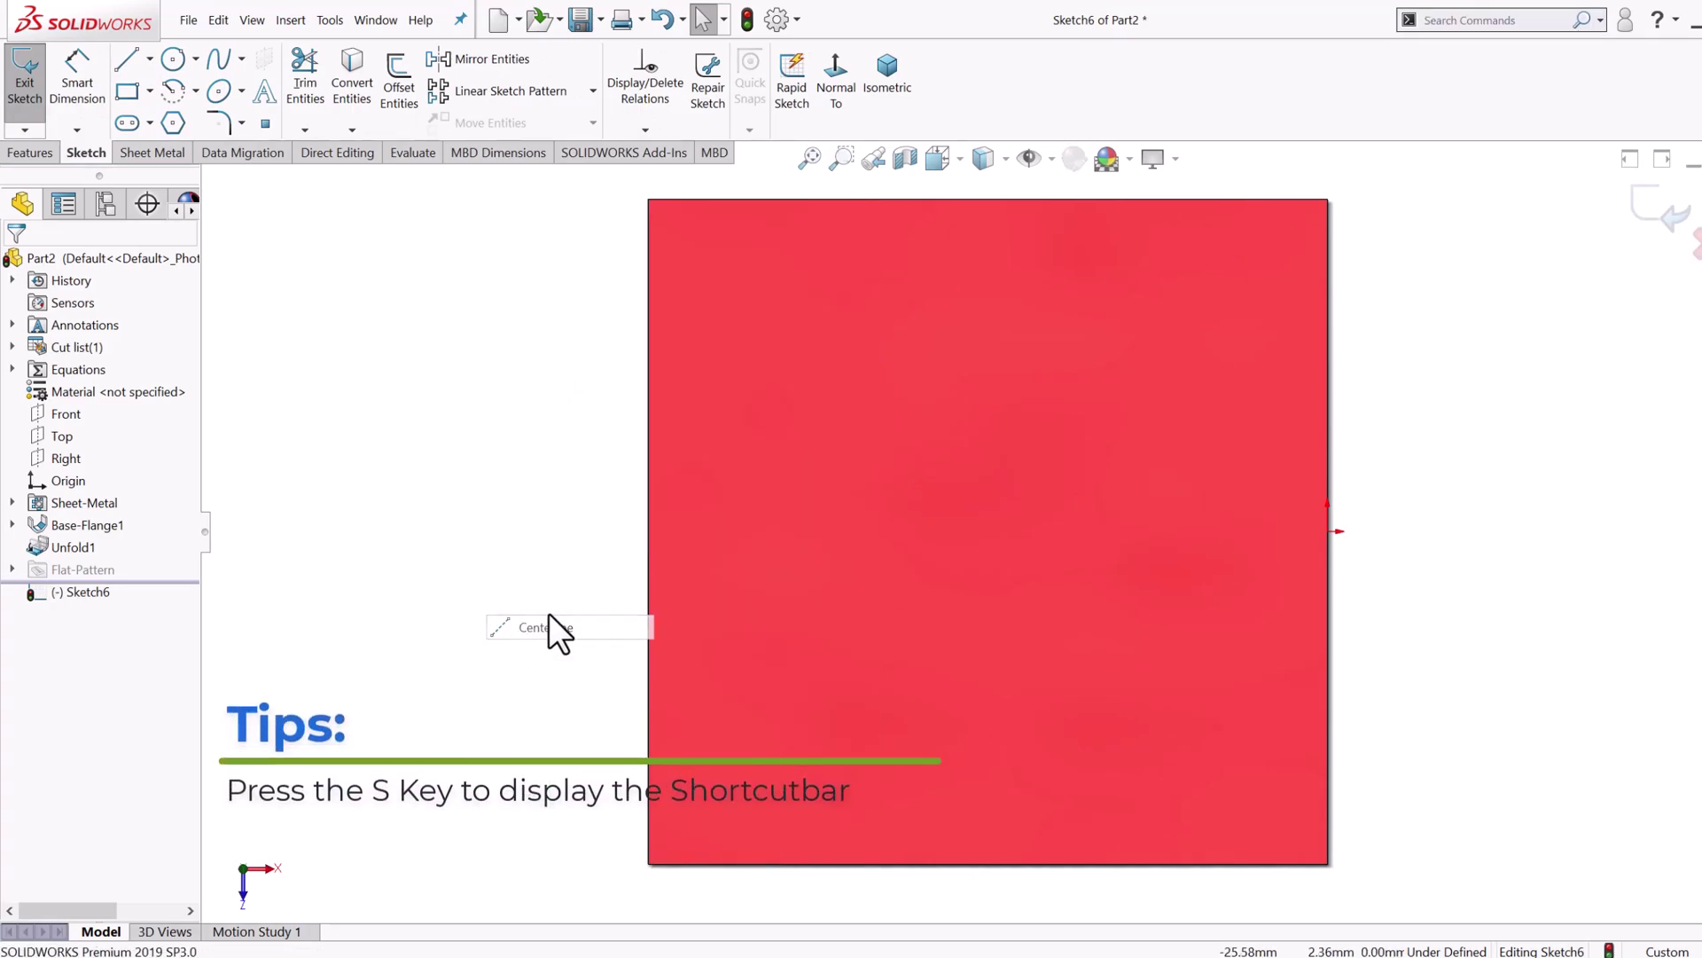
left_click(1327, 530)
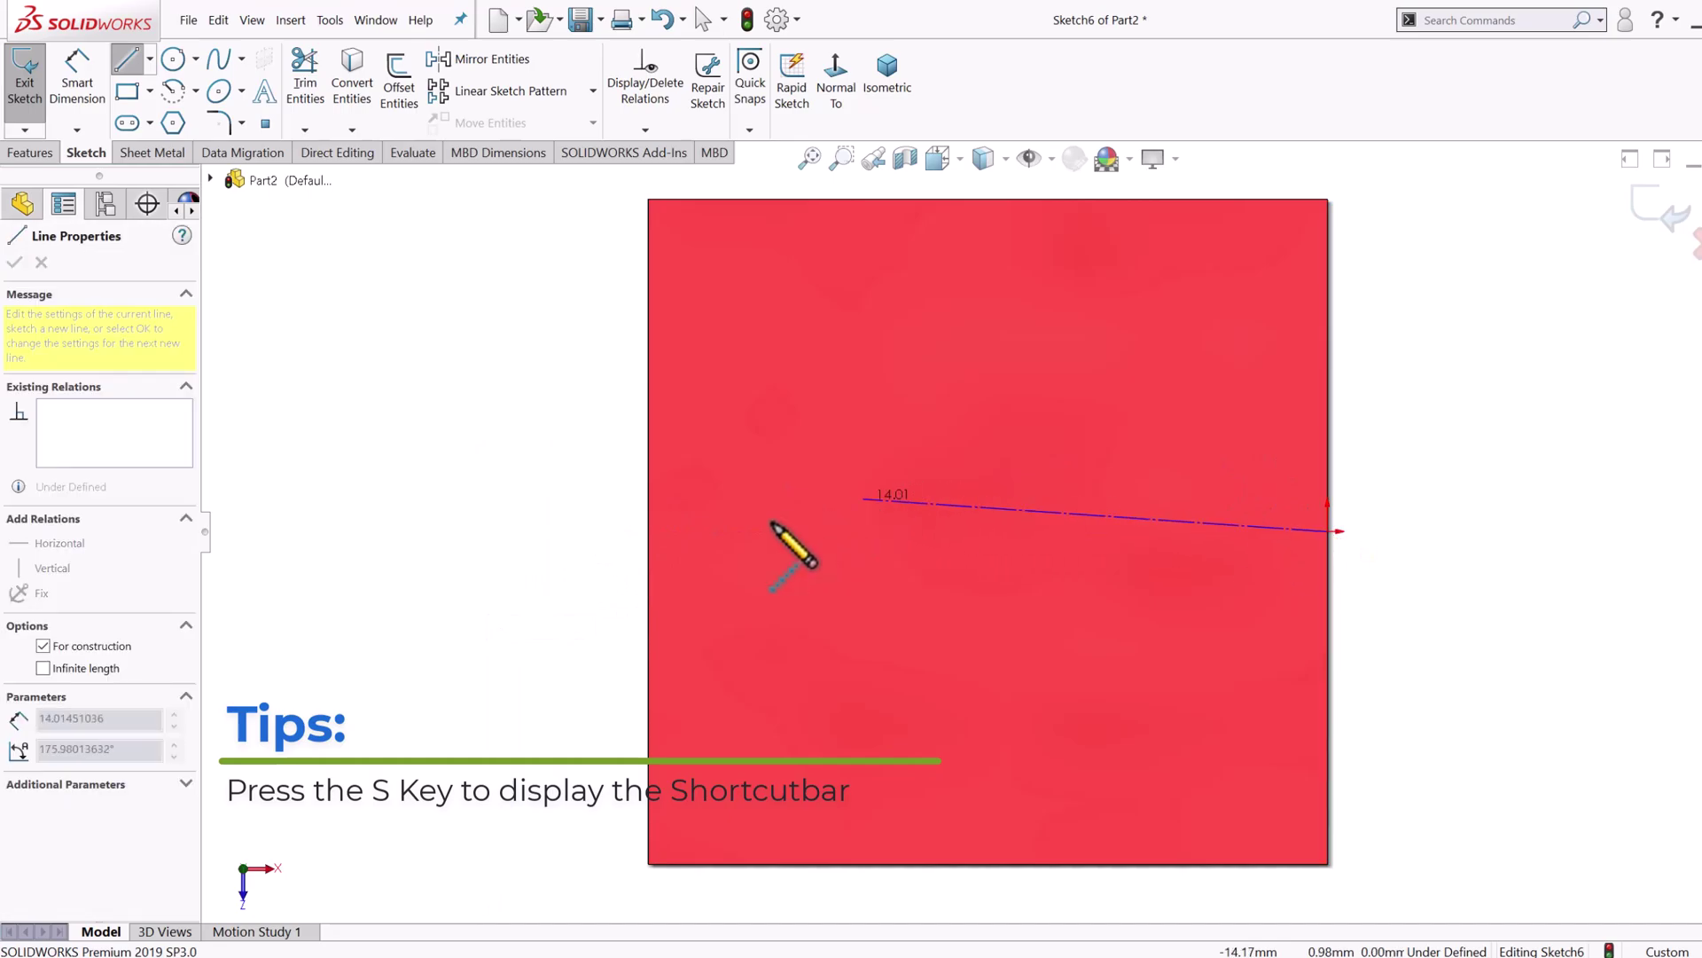
double_click(648, 530)
Step: Sketch an open profile from the sheet's edge, about 6.6 mm above the centerline, with two angled lines, a tangent arc, a return line and a vertical line down to the centerline
key("s")
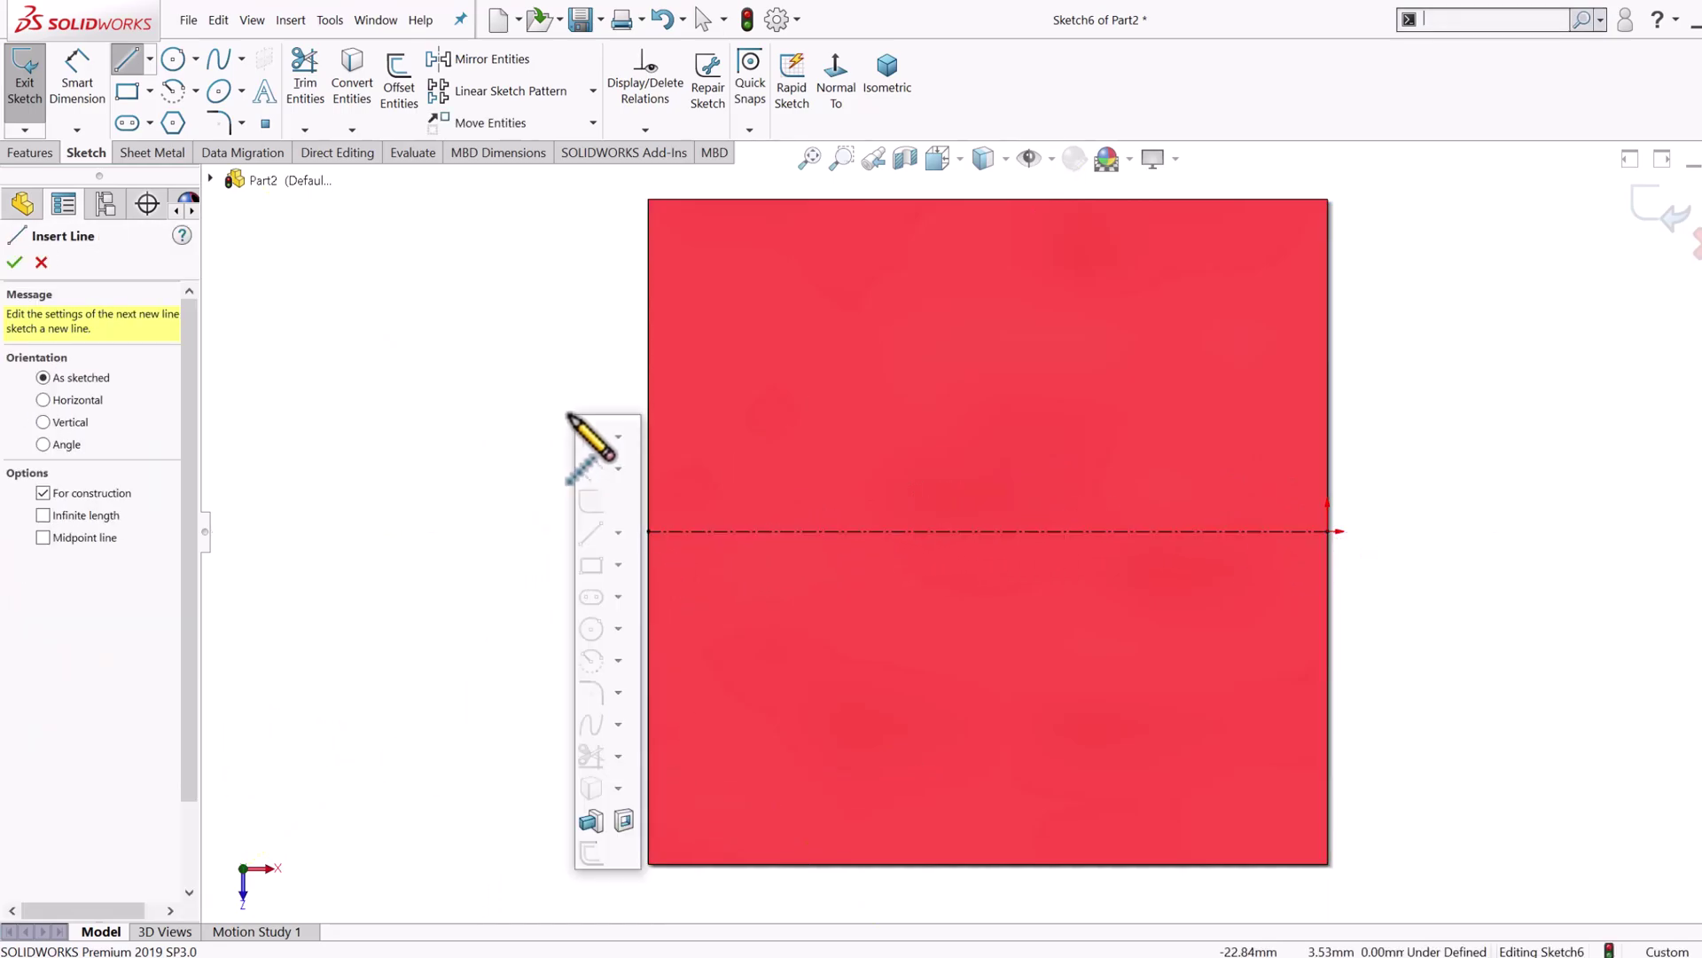
left_click(618, 534)
left_click(621, 561)
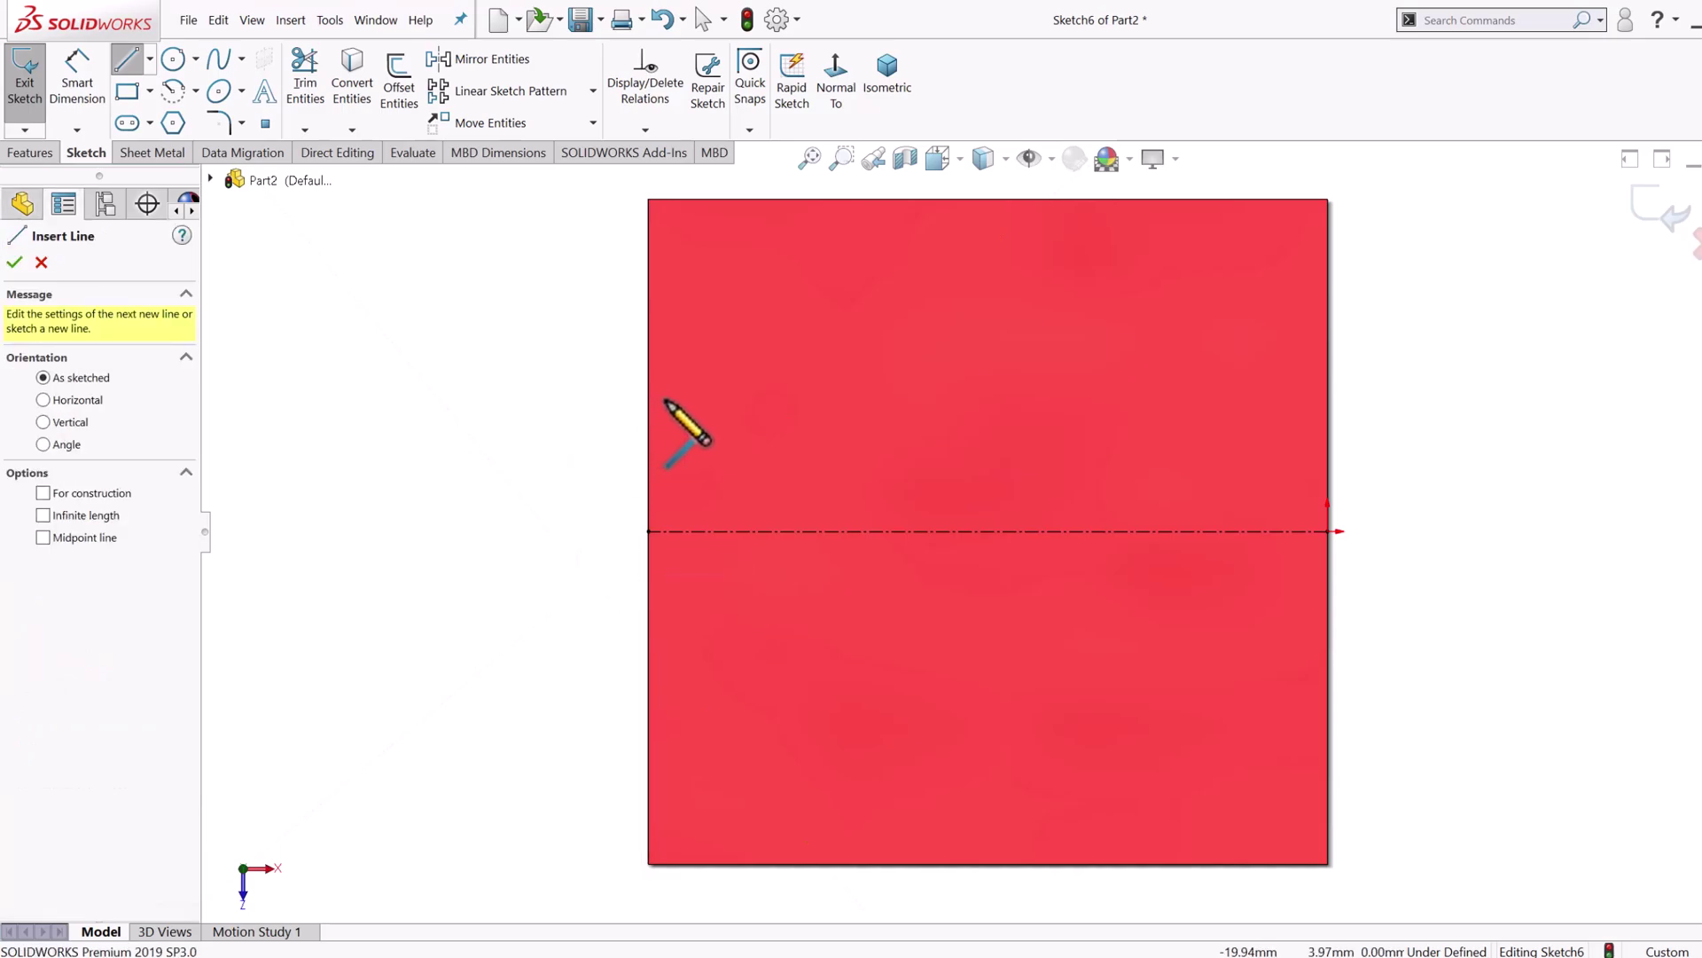
left_click(648, 311)
left_click(751, 375)
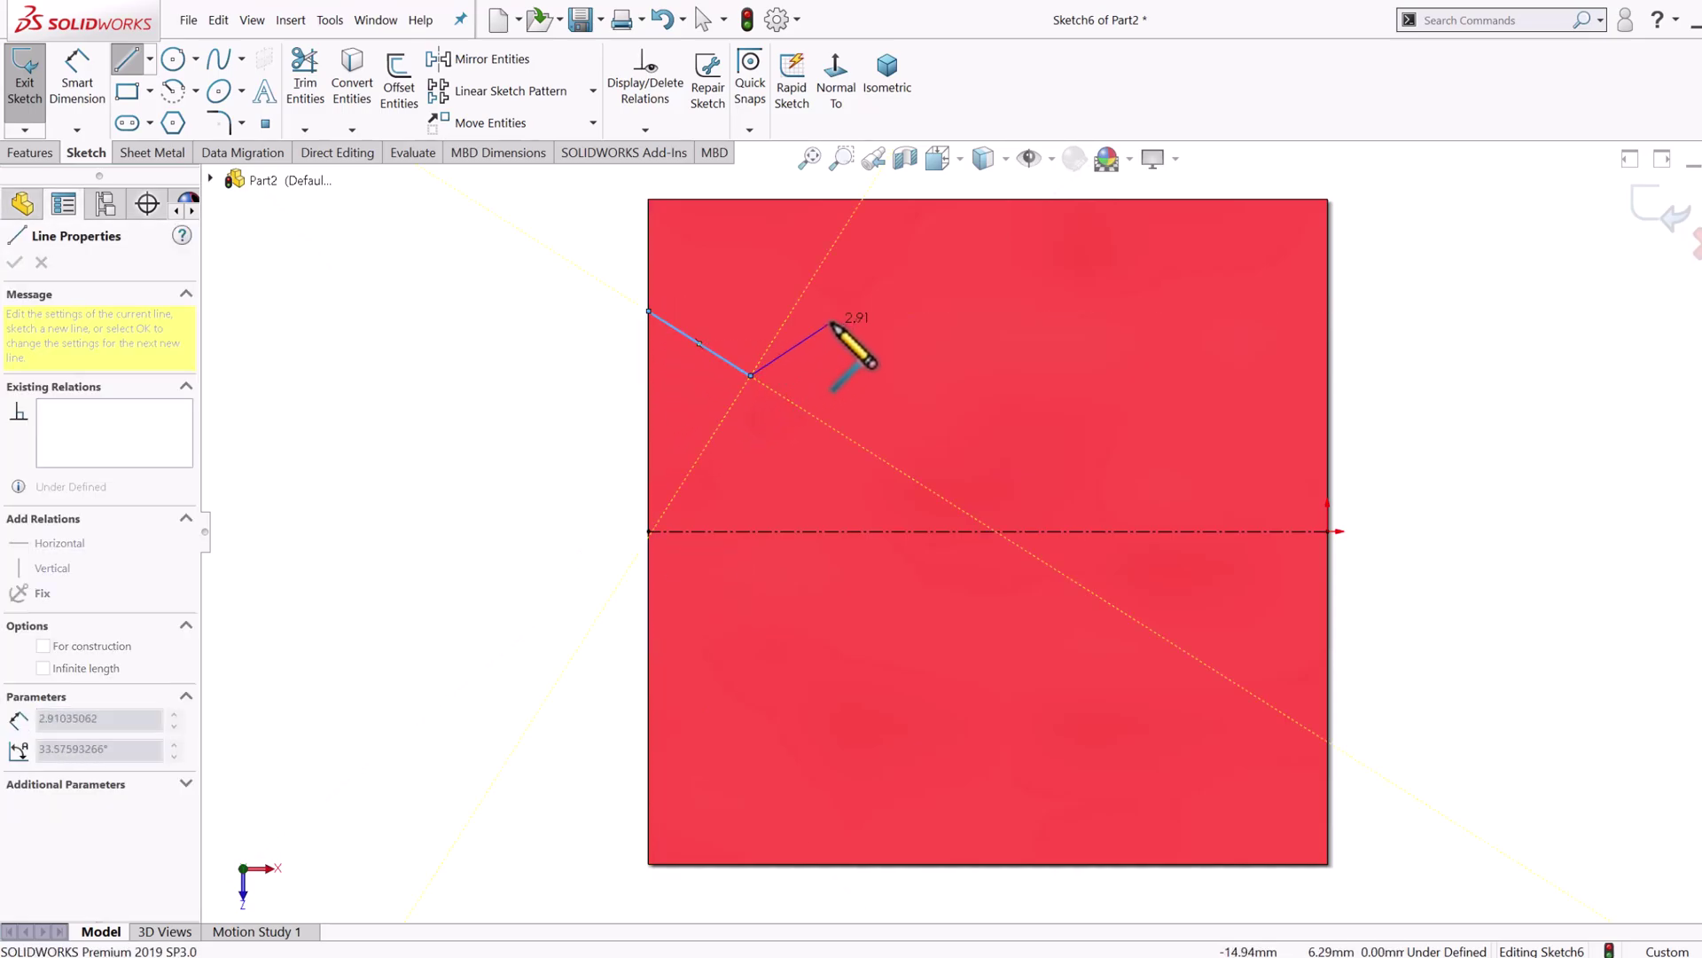
left_click(831, 323)
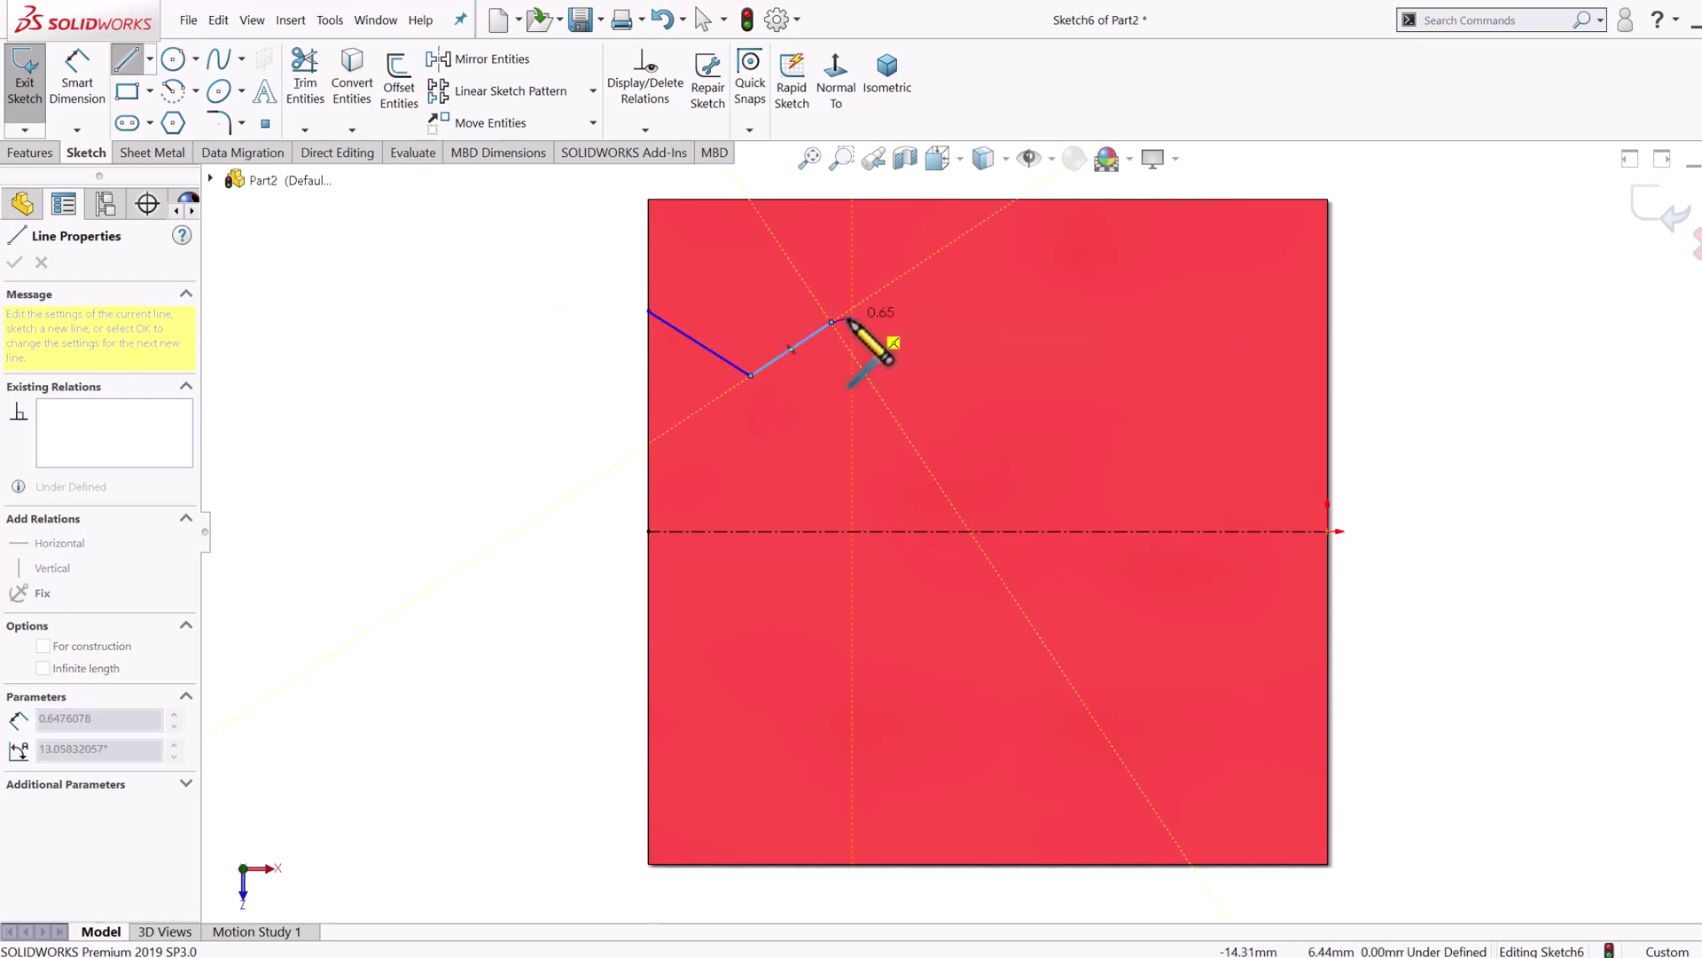
left_click(886, 405)
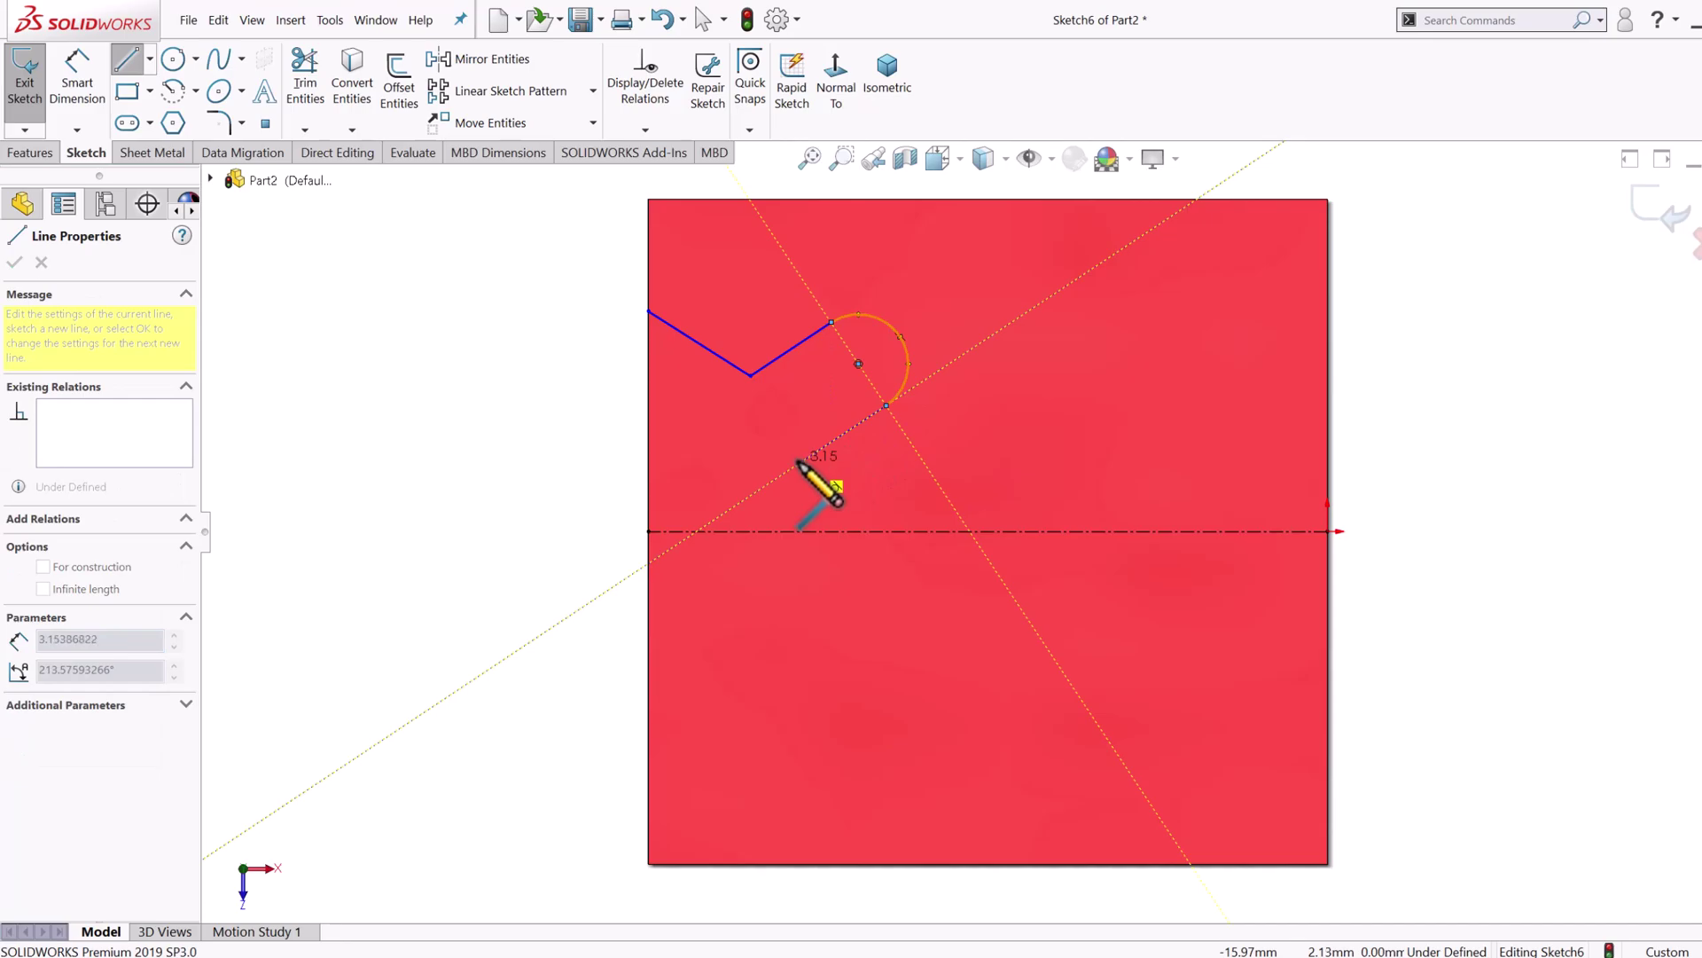
left_click(727, 511)
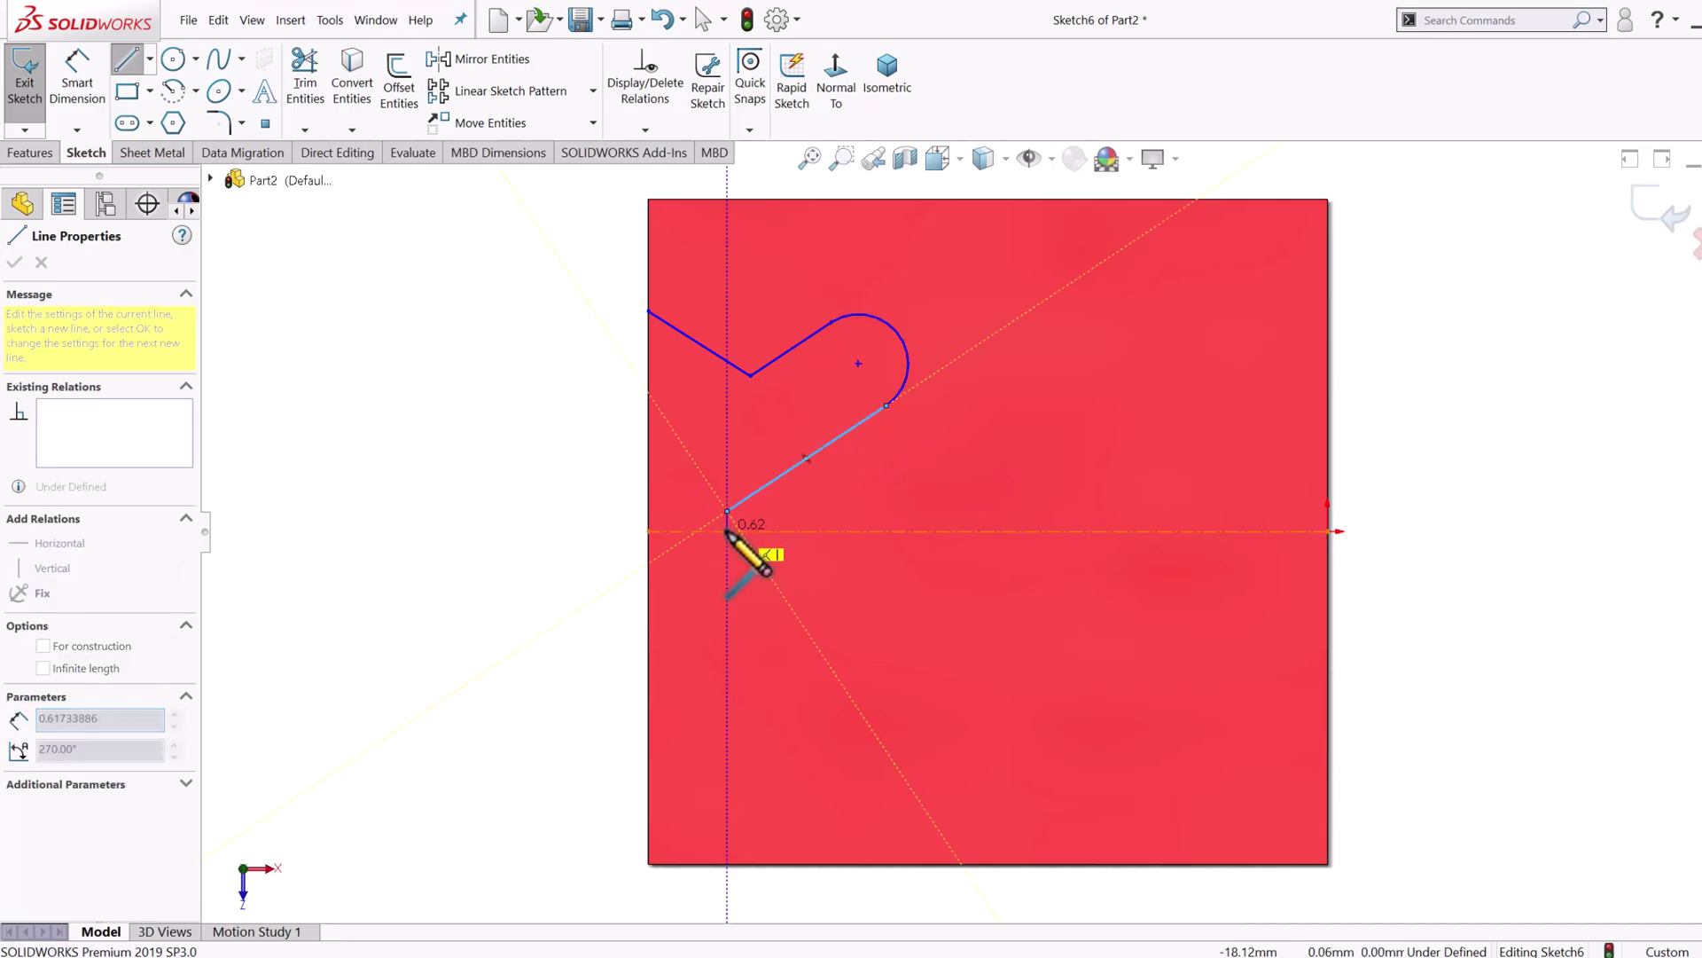
double_click(727, 530)
Step: Dimension the profile's start point on the sheet edge 5 mm from the centerline's end
key("s")
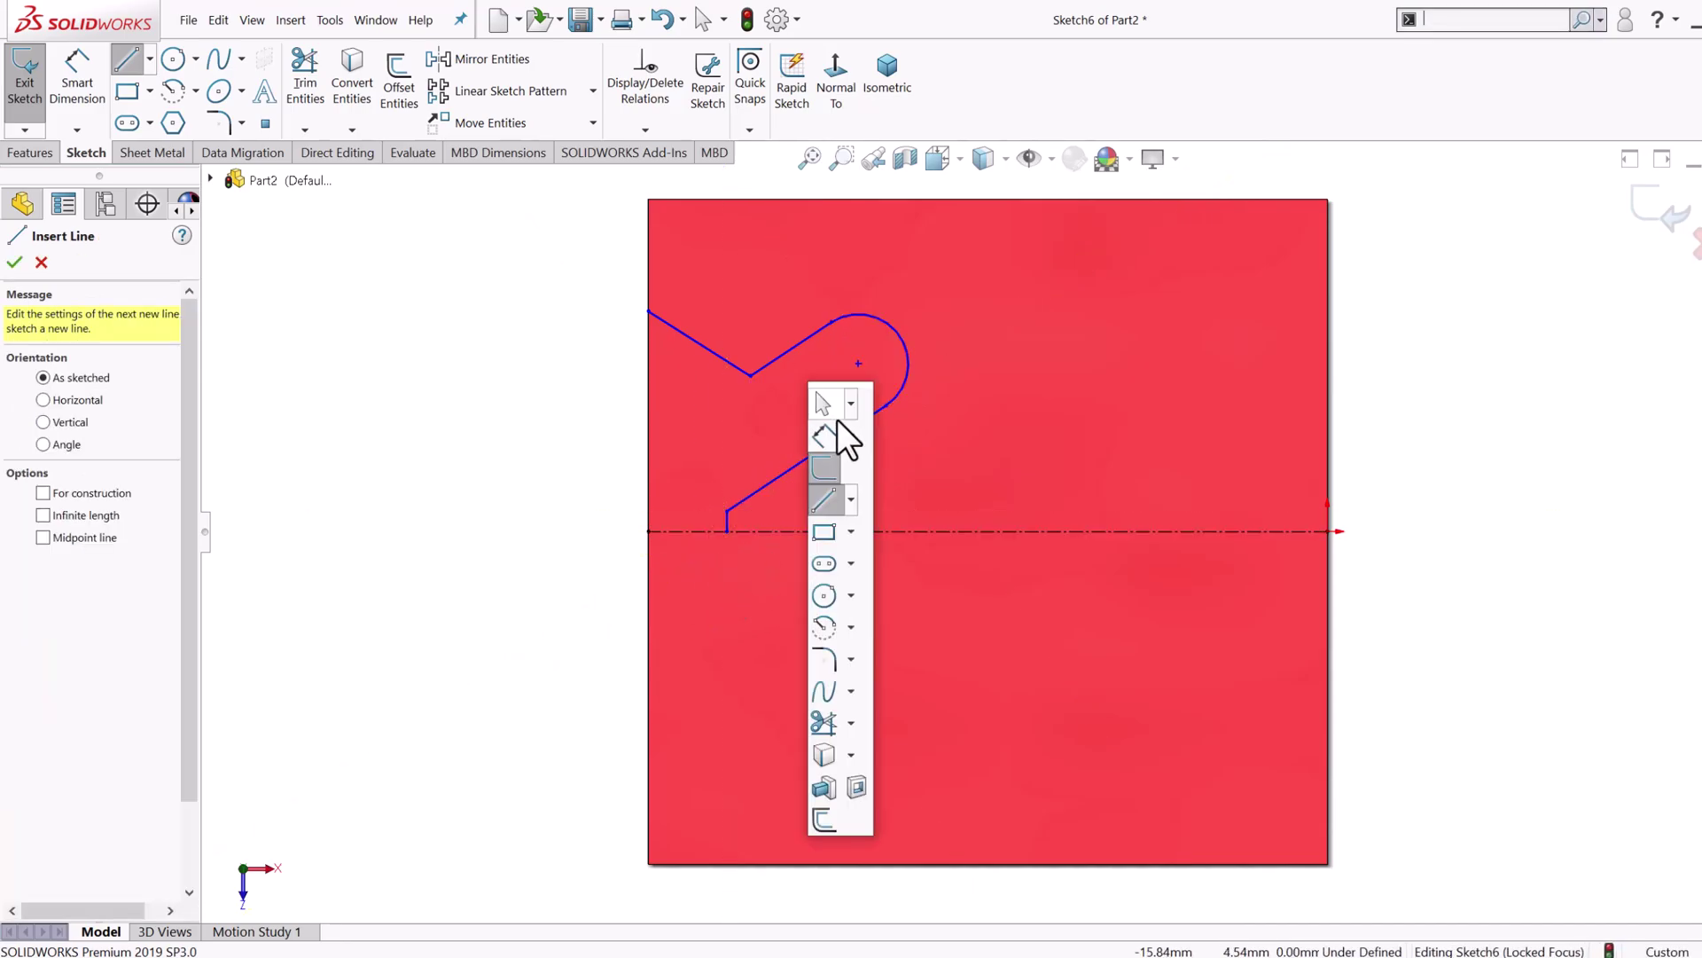
left_click(822, 434)
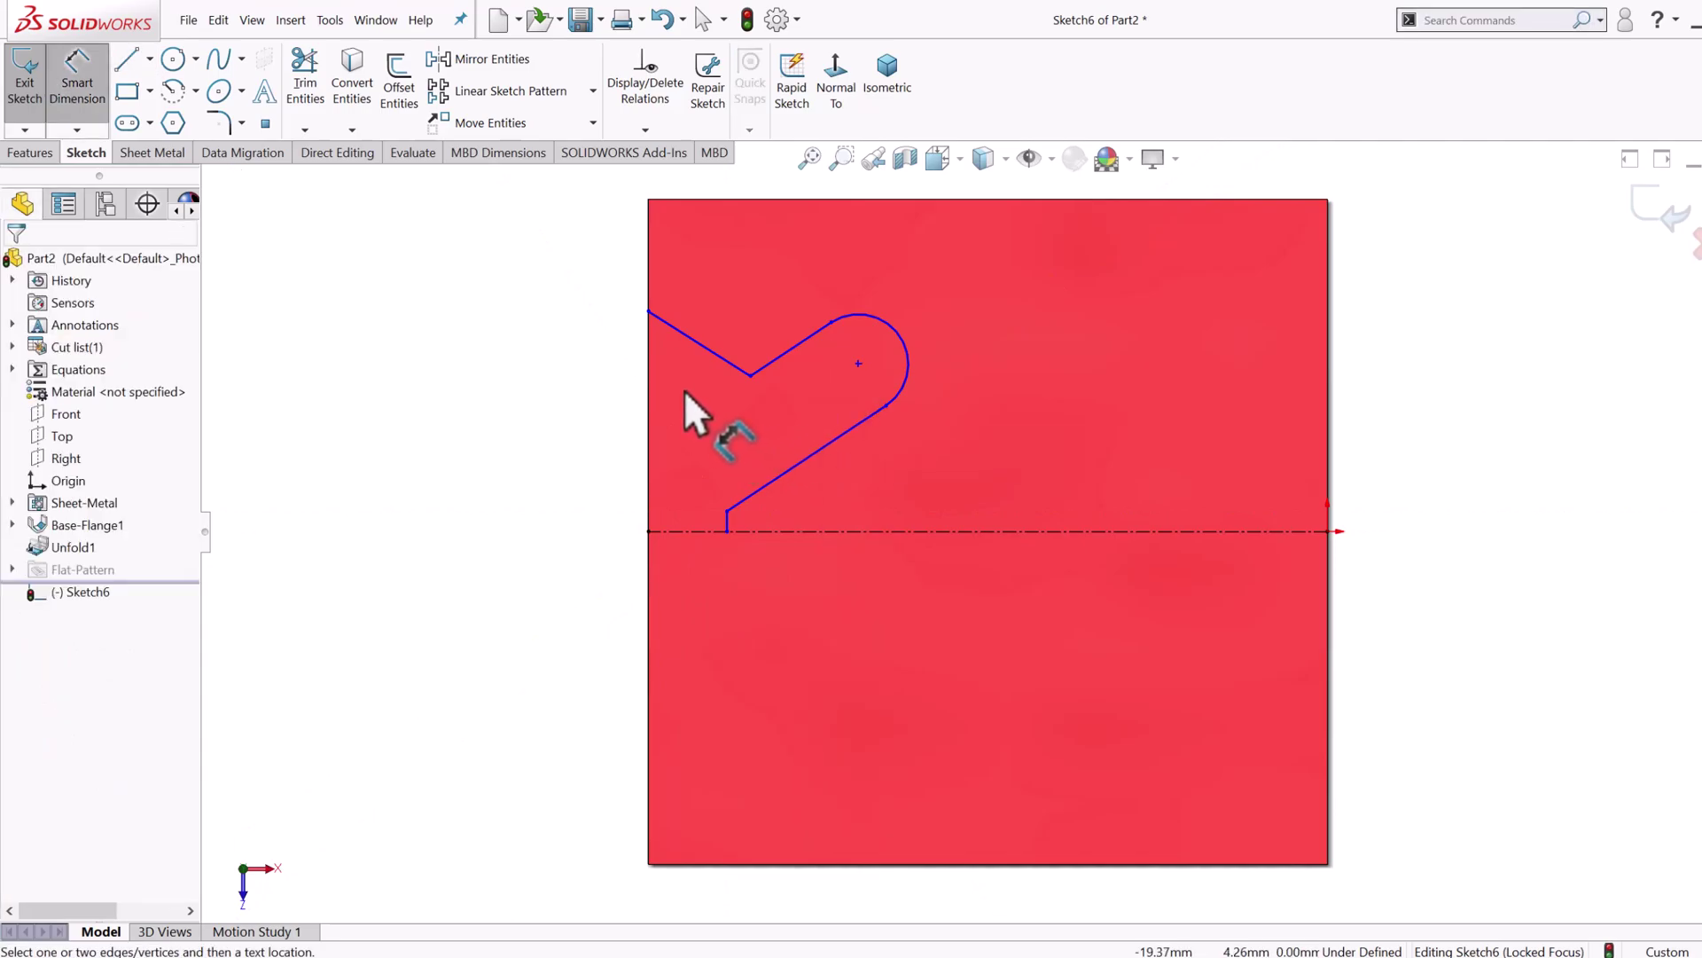
left_click(650, 312)
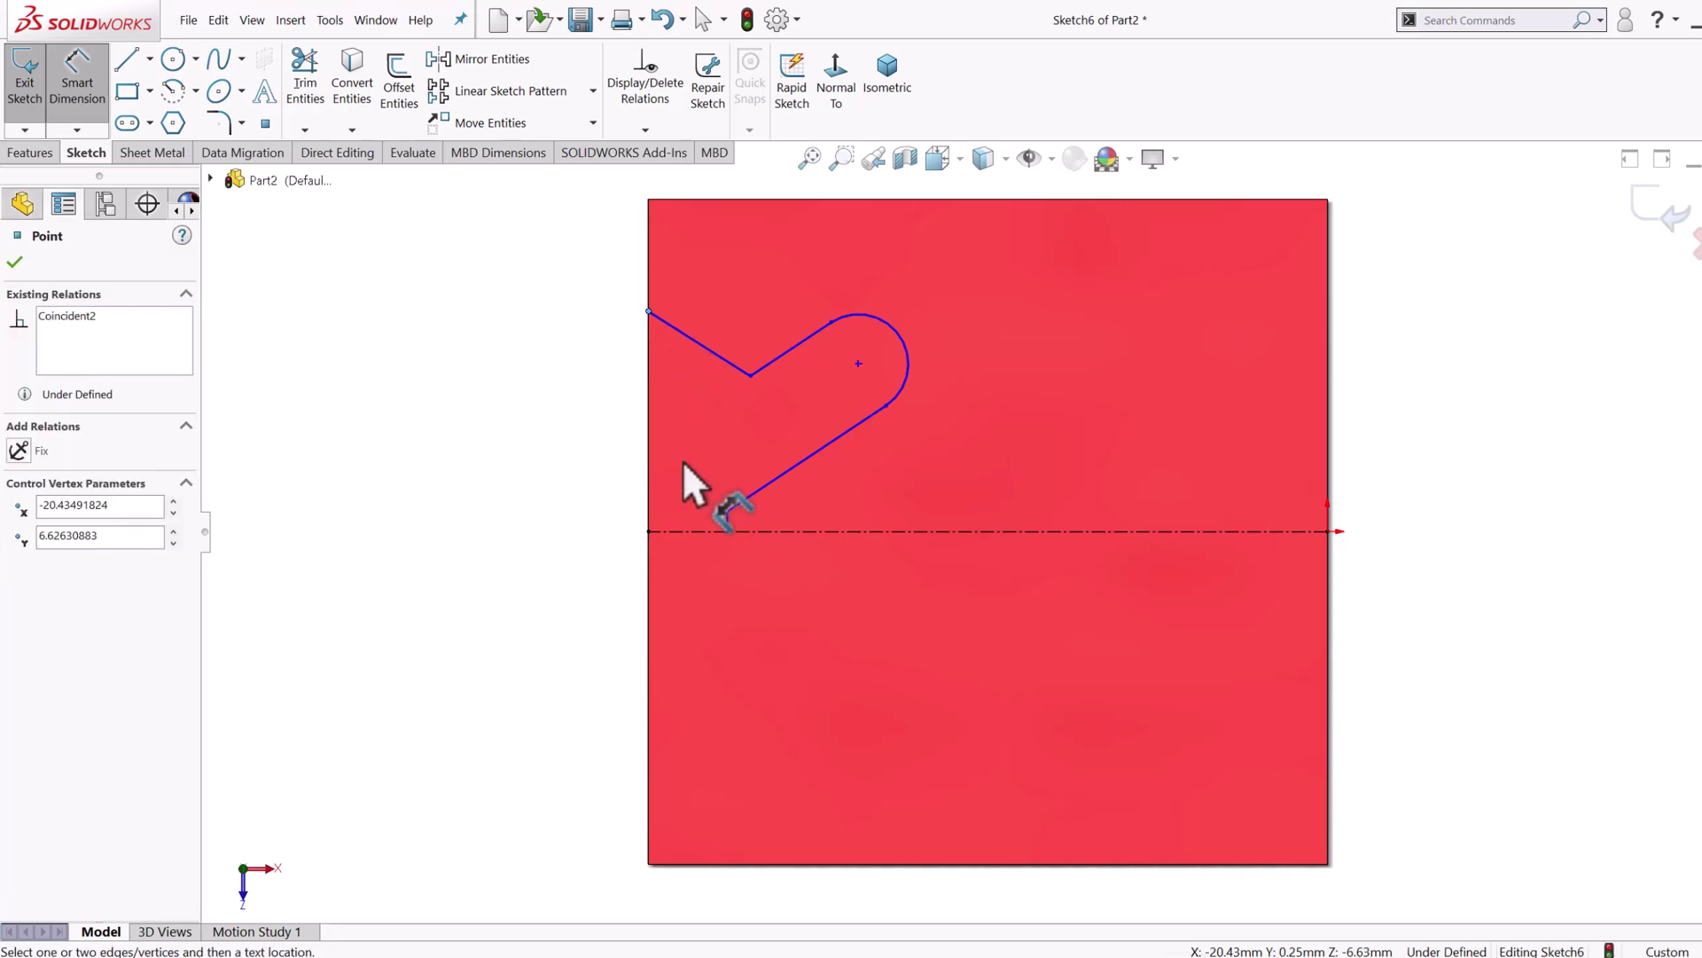
left_click(648, 532)
left_click(560, 439)
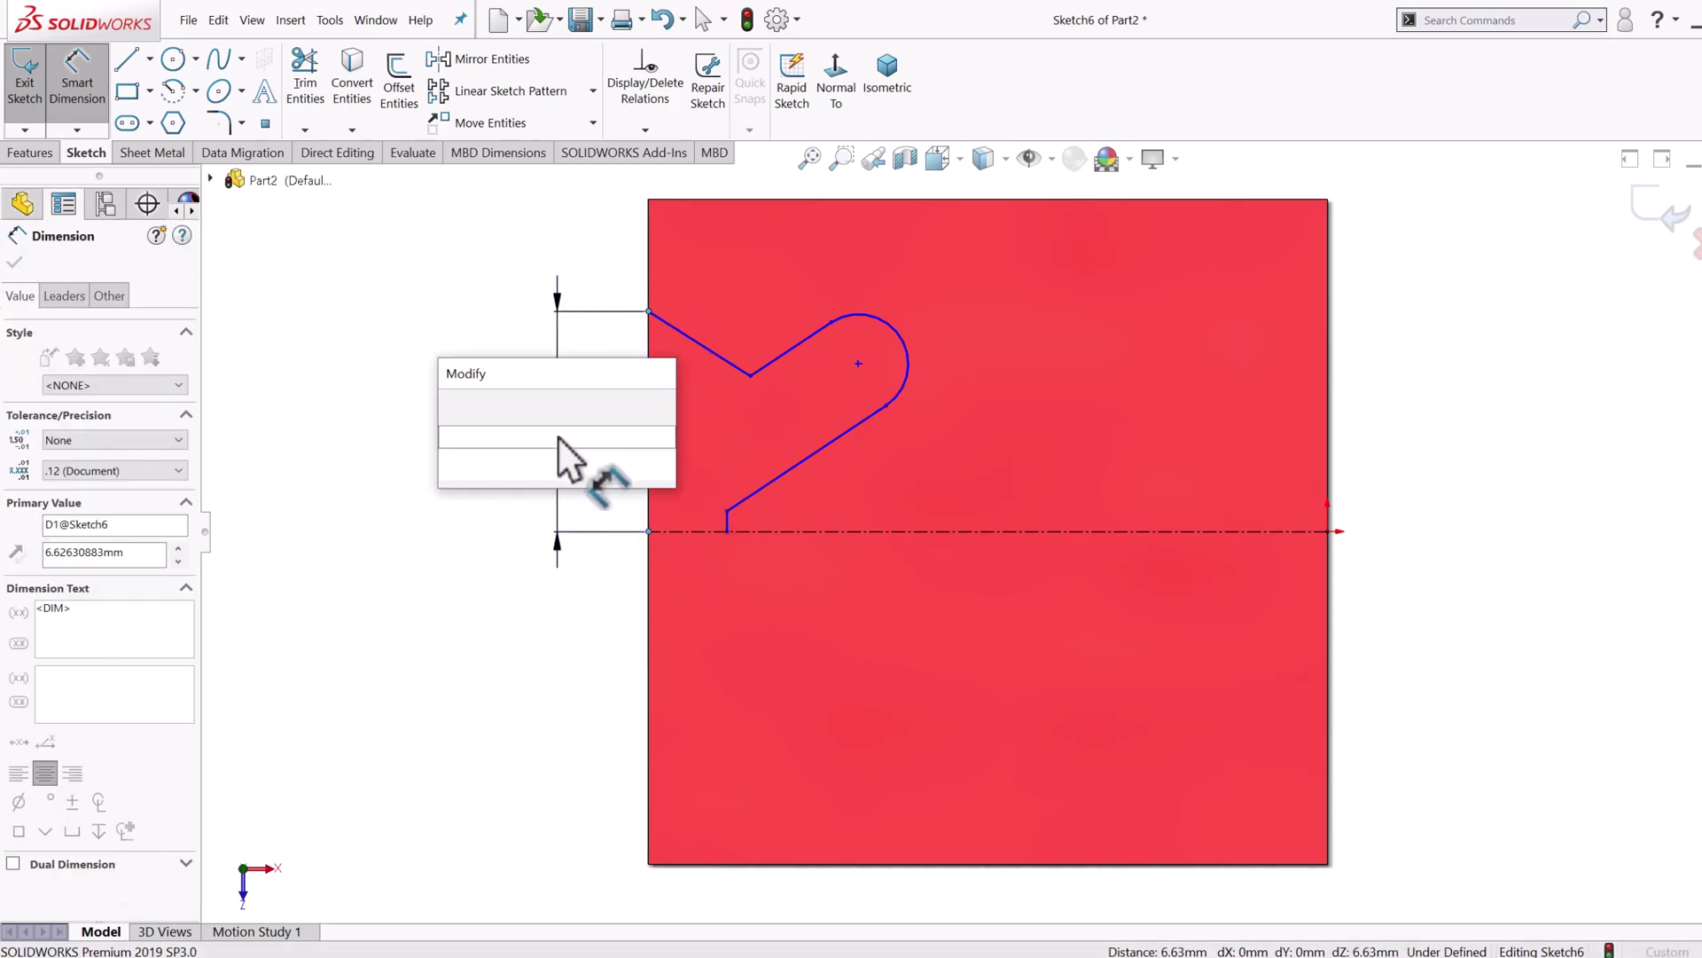
type("5")
key("Return")
left_click(463, 415)
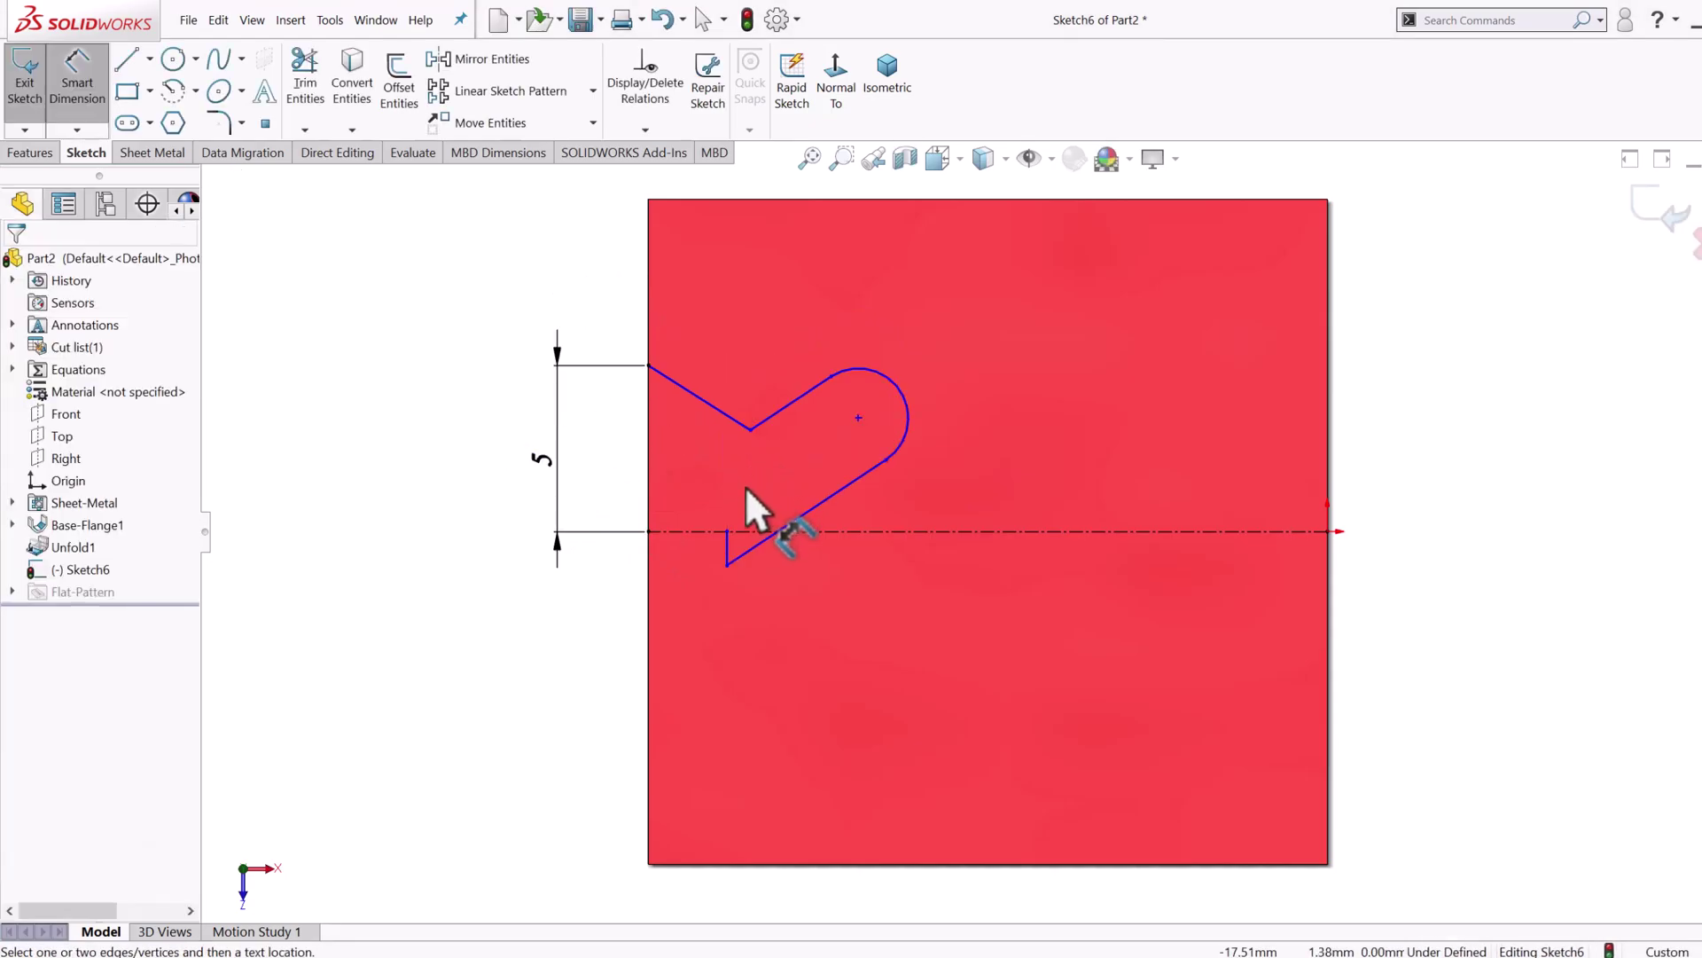
Step: Move the corner between the short vertical line and the return line above the centerline
key("Escape")
mouse_move(727, 566)
left_mouse_down()
mouse_move(745, 507)
mouse_move(727, 502)
left_mouse_up()
left_click(557, 629)
Step: Dimension the arc's center 4.5 mm vertically from the centerline
key("s")
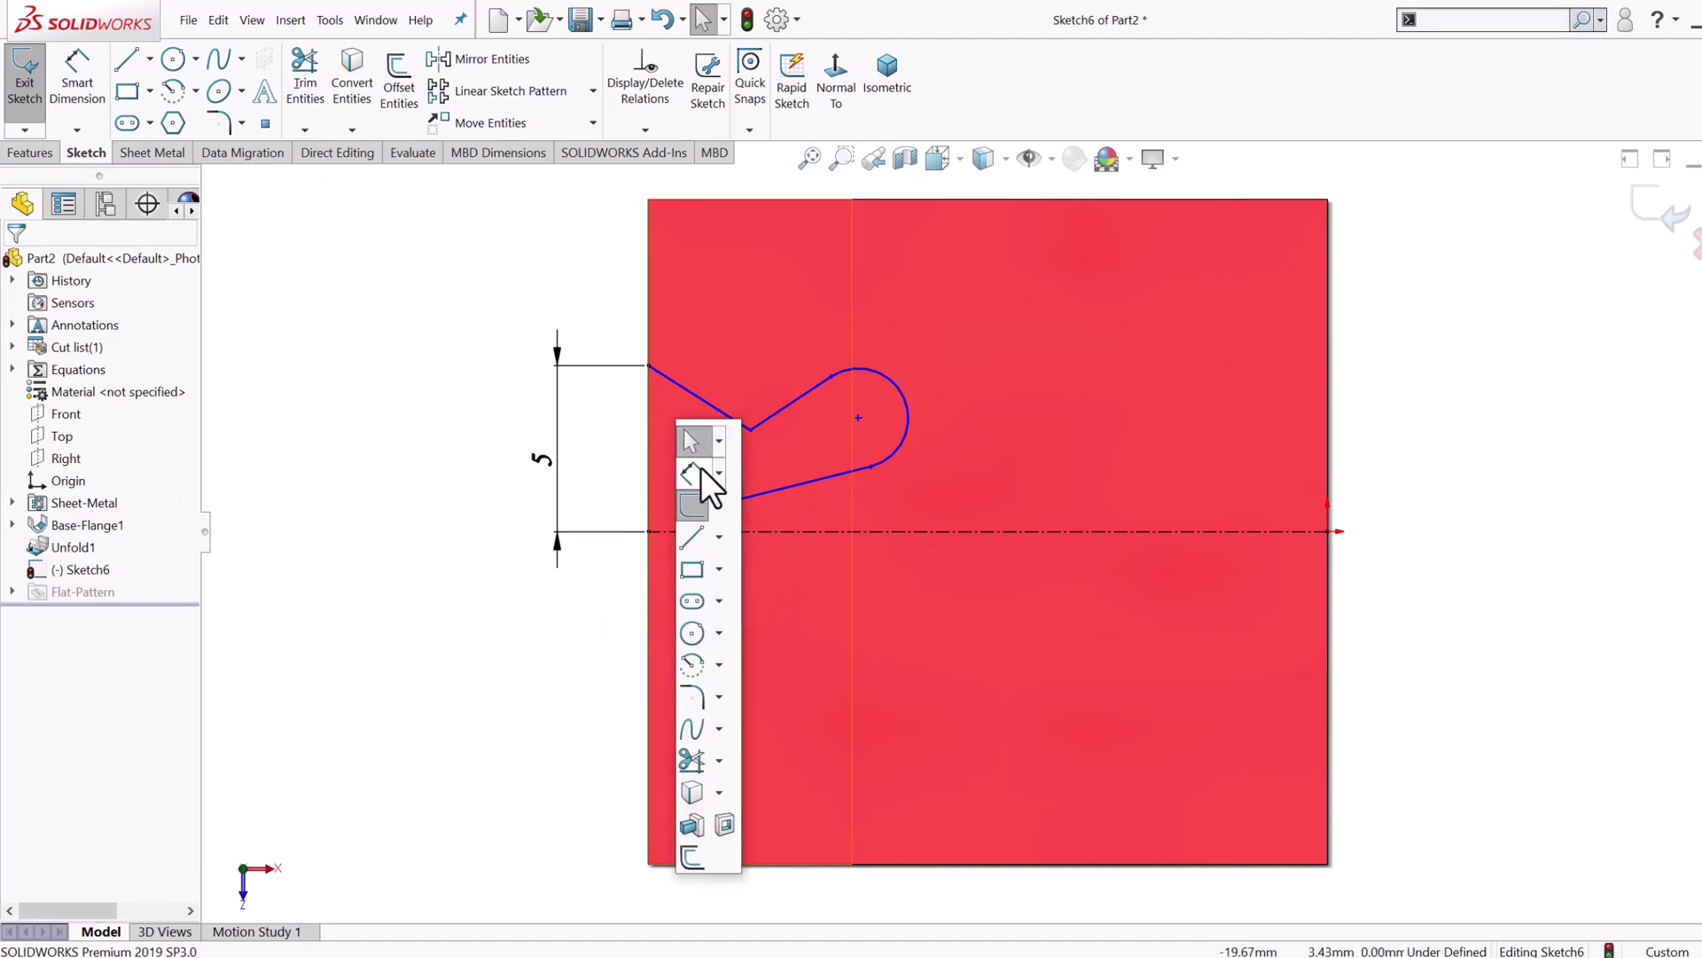
left_click(700, 468)
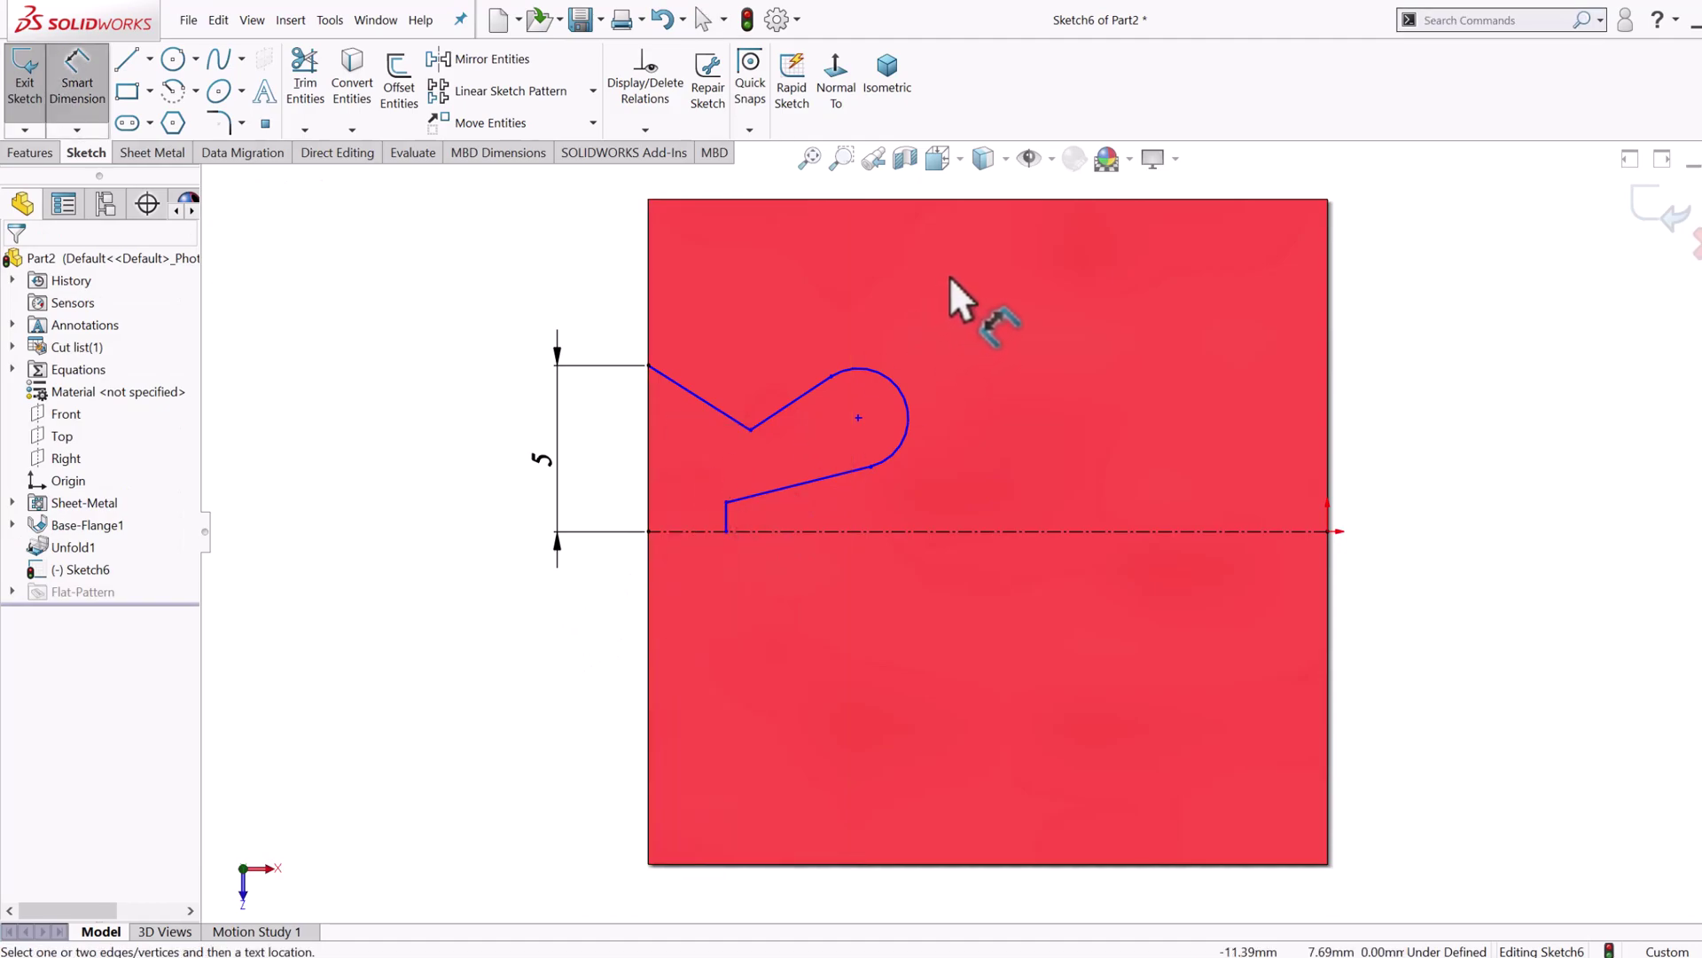
left_click(859, 417)
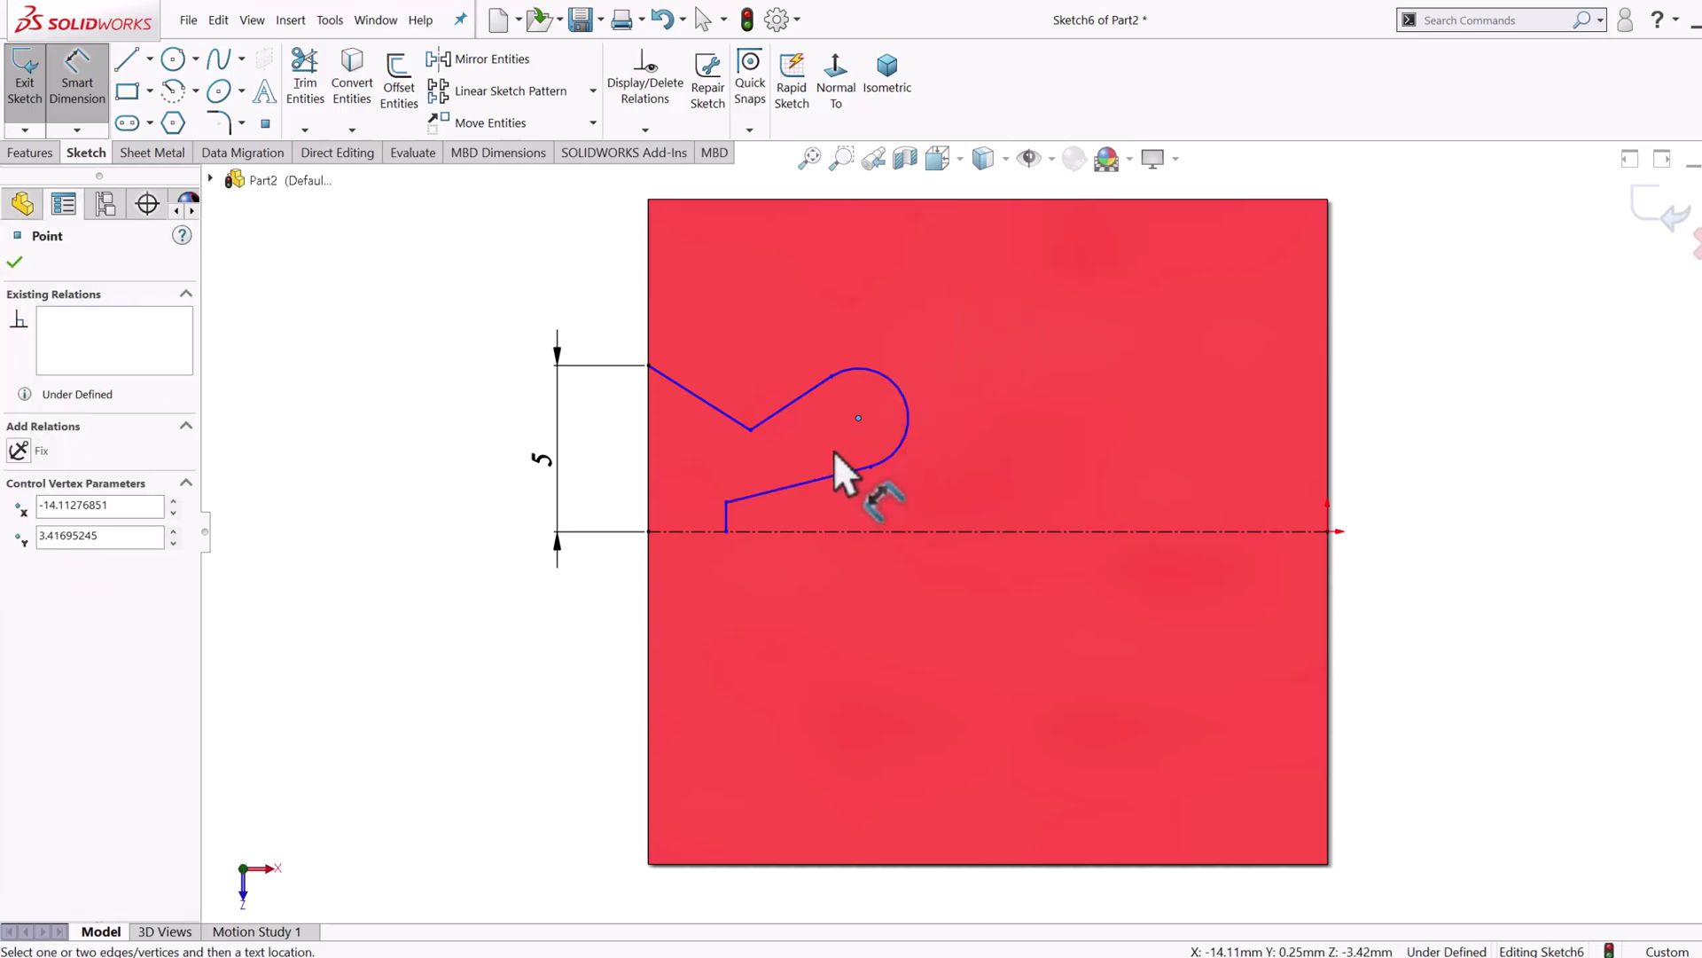
left_click(652, 529)
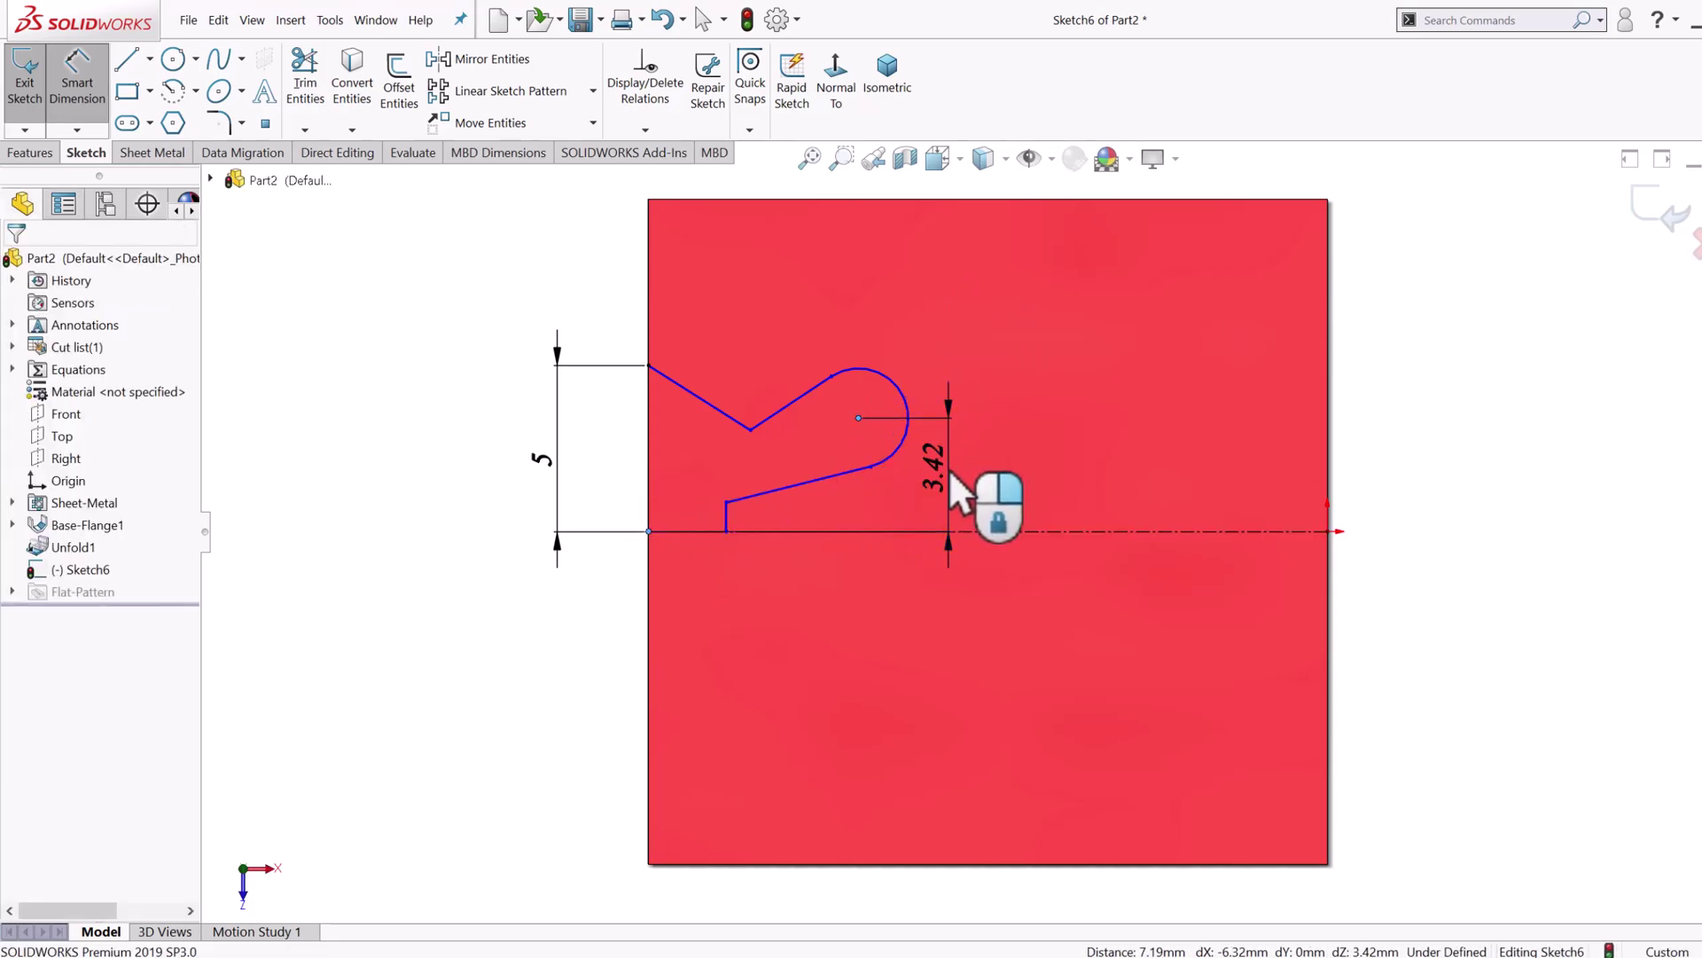
left_click(954, 479)
type("4")
key("Return")
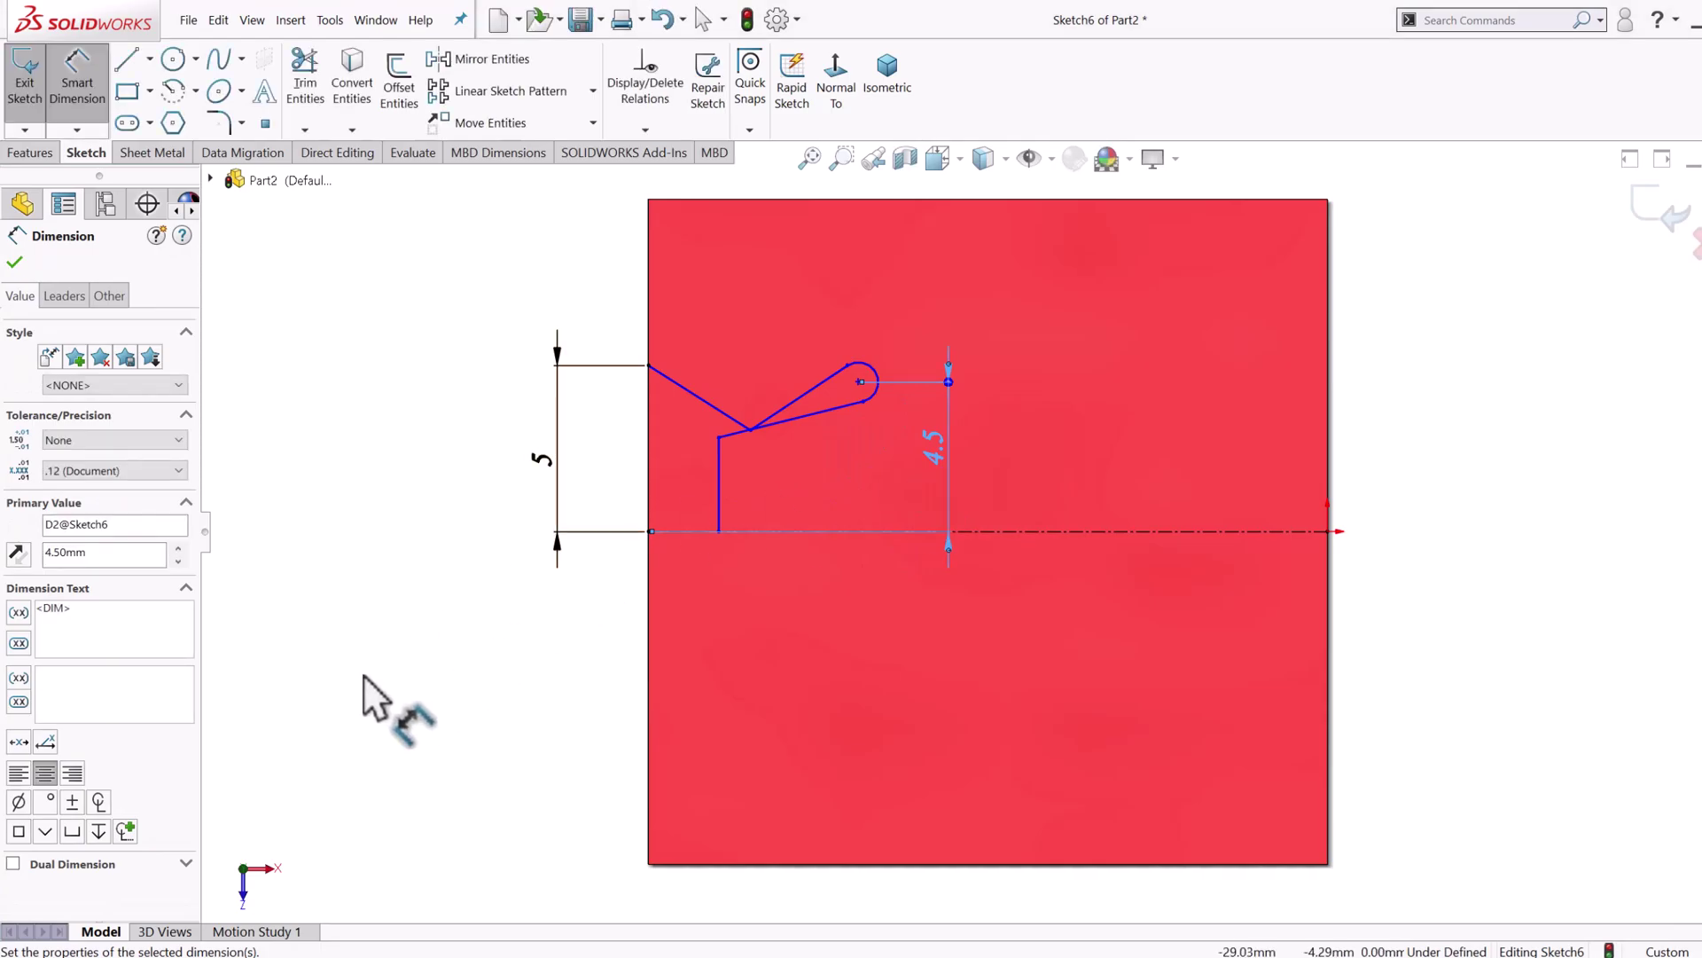
left_click(364, 696)
Step: Dimension the arc's center 6 mm horizontally from the sheet's edge
left_click(857, 382)
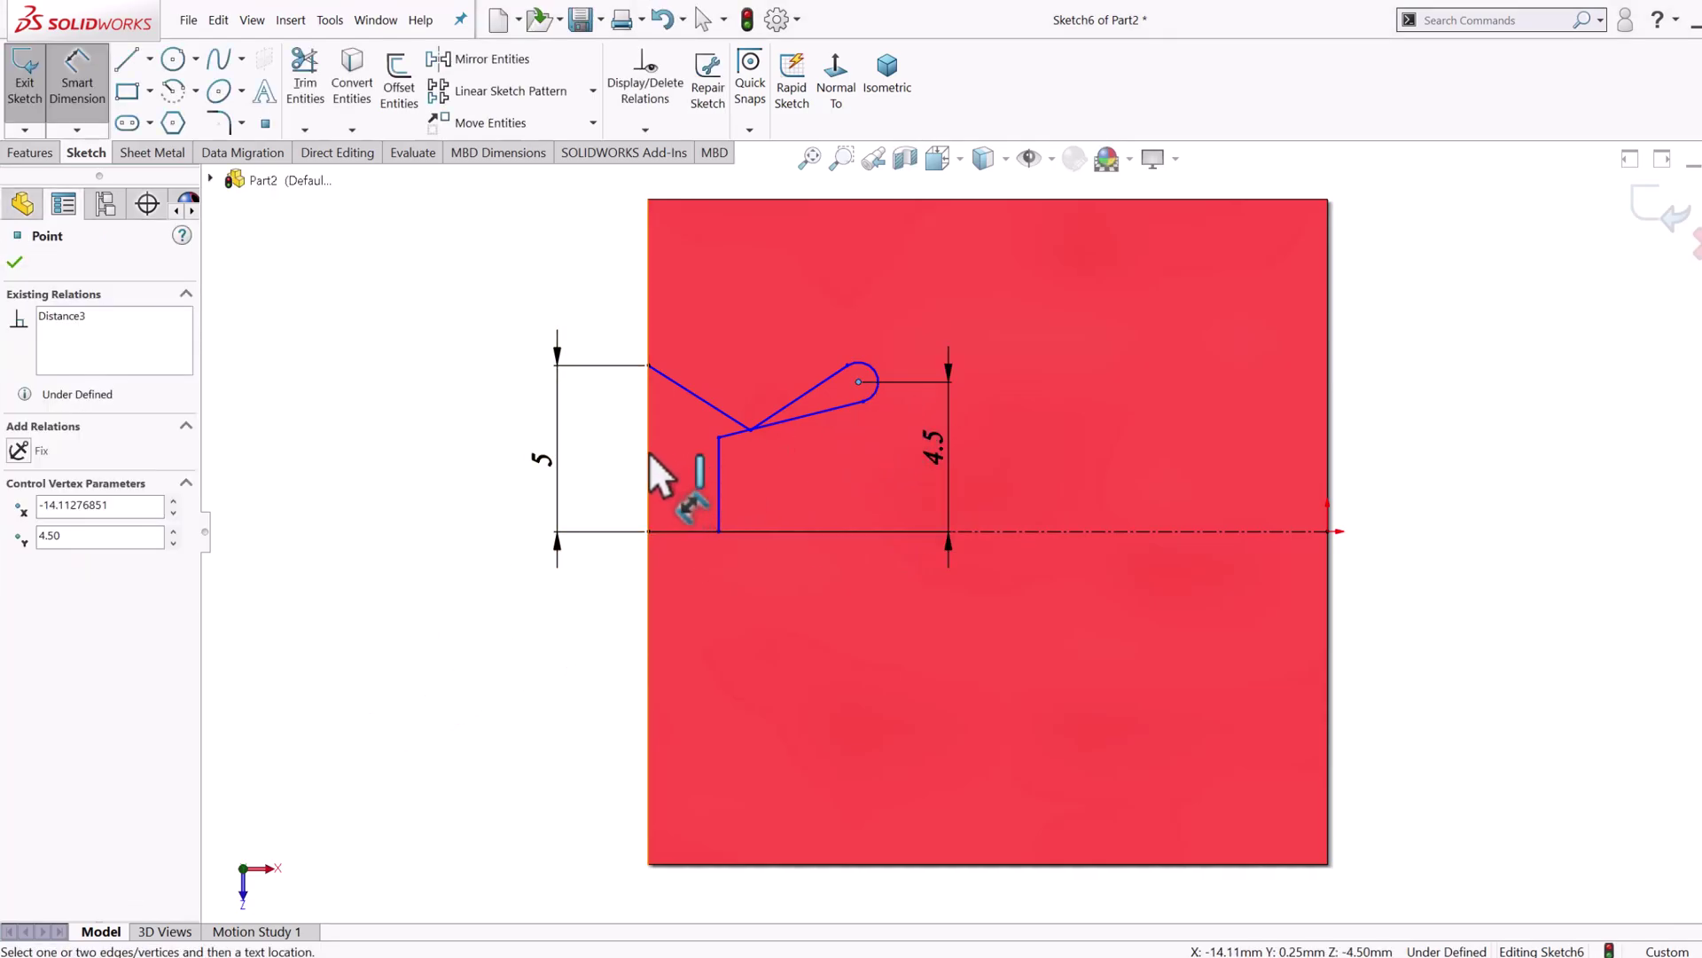
left_click(652, 465)
left_click(753, 280)
type("6")
key("Return")
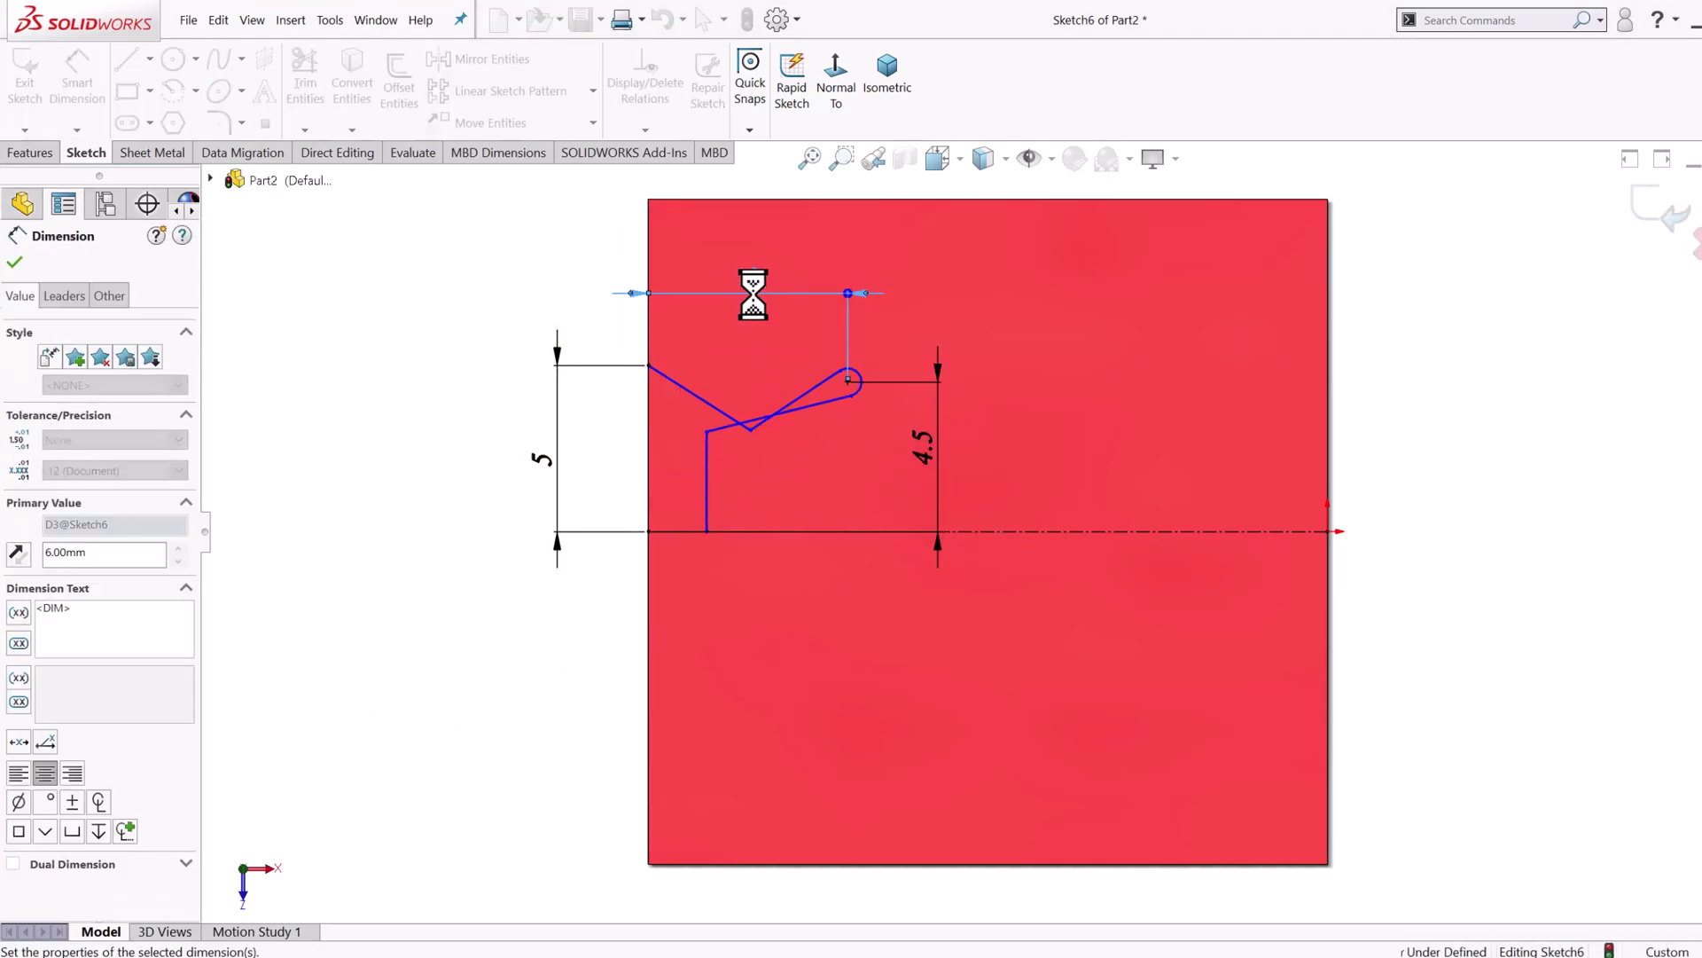
left_click(526, 314)
Step: Move the vertex between the two upper angled lines clear of the lower return line
scroll(743, 310, "down", 1)
key("Escape")
left_click_drag(743, 441, 723, 425)
left_click(558, 684)
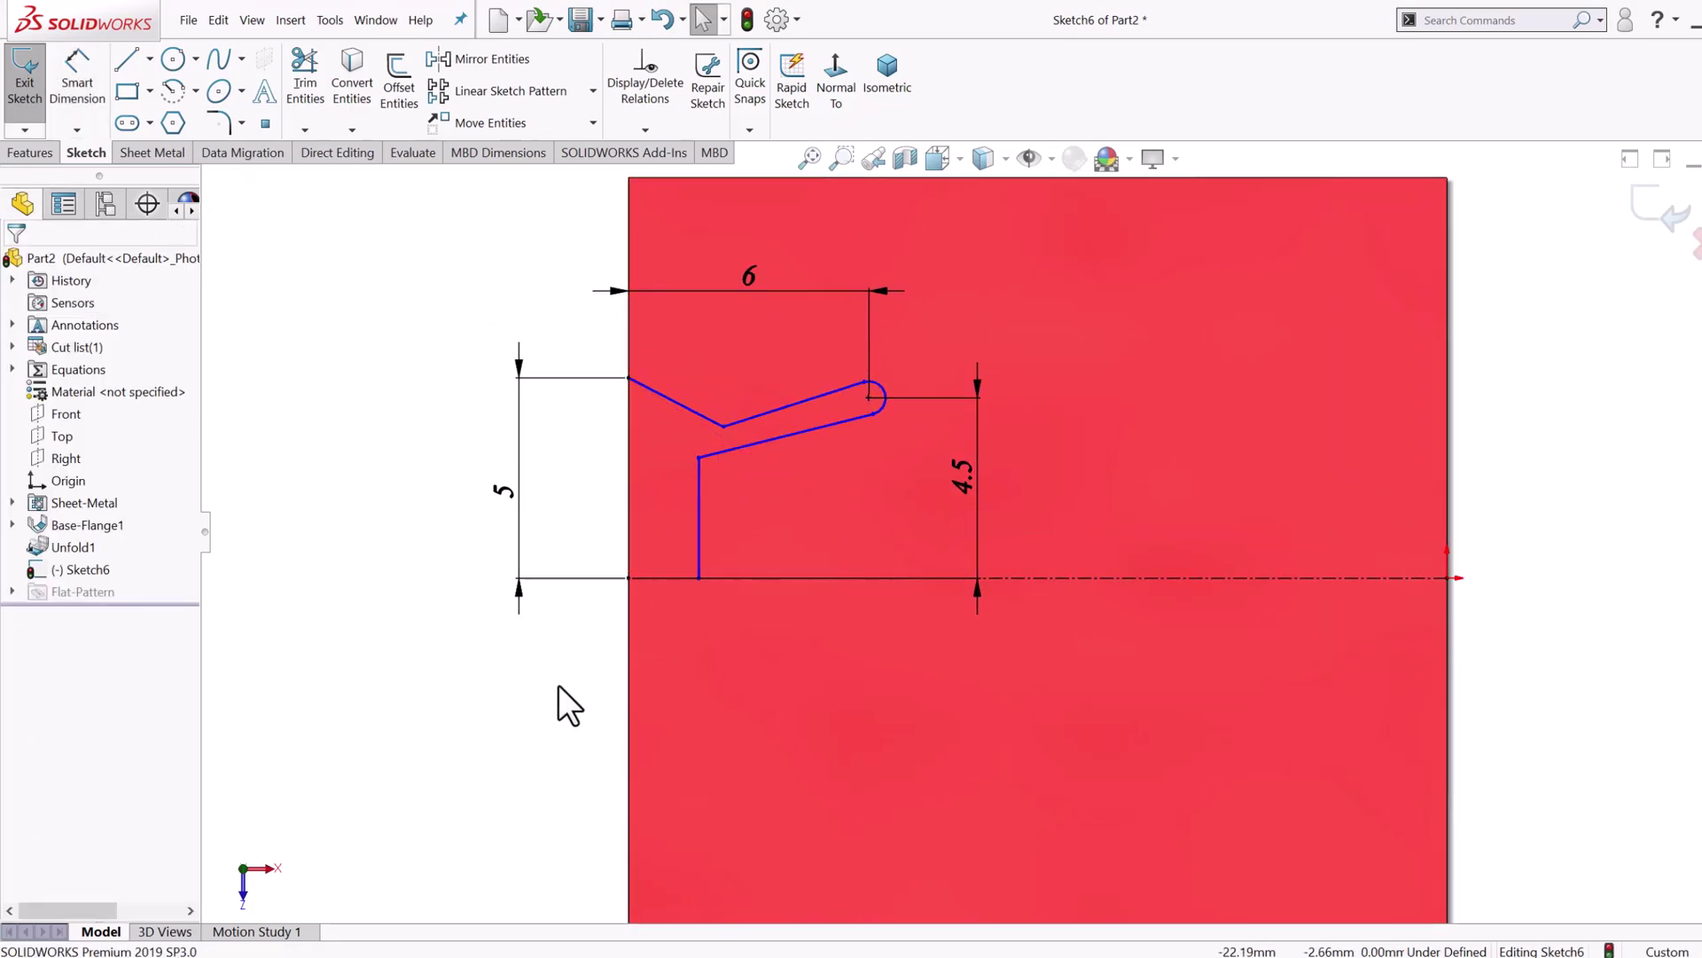
Step: Dimension the short vertical line's length as 1.5 mm
key("s")
left_click(585, 587)
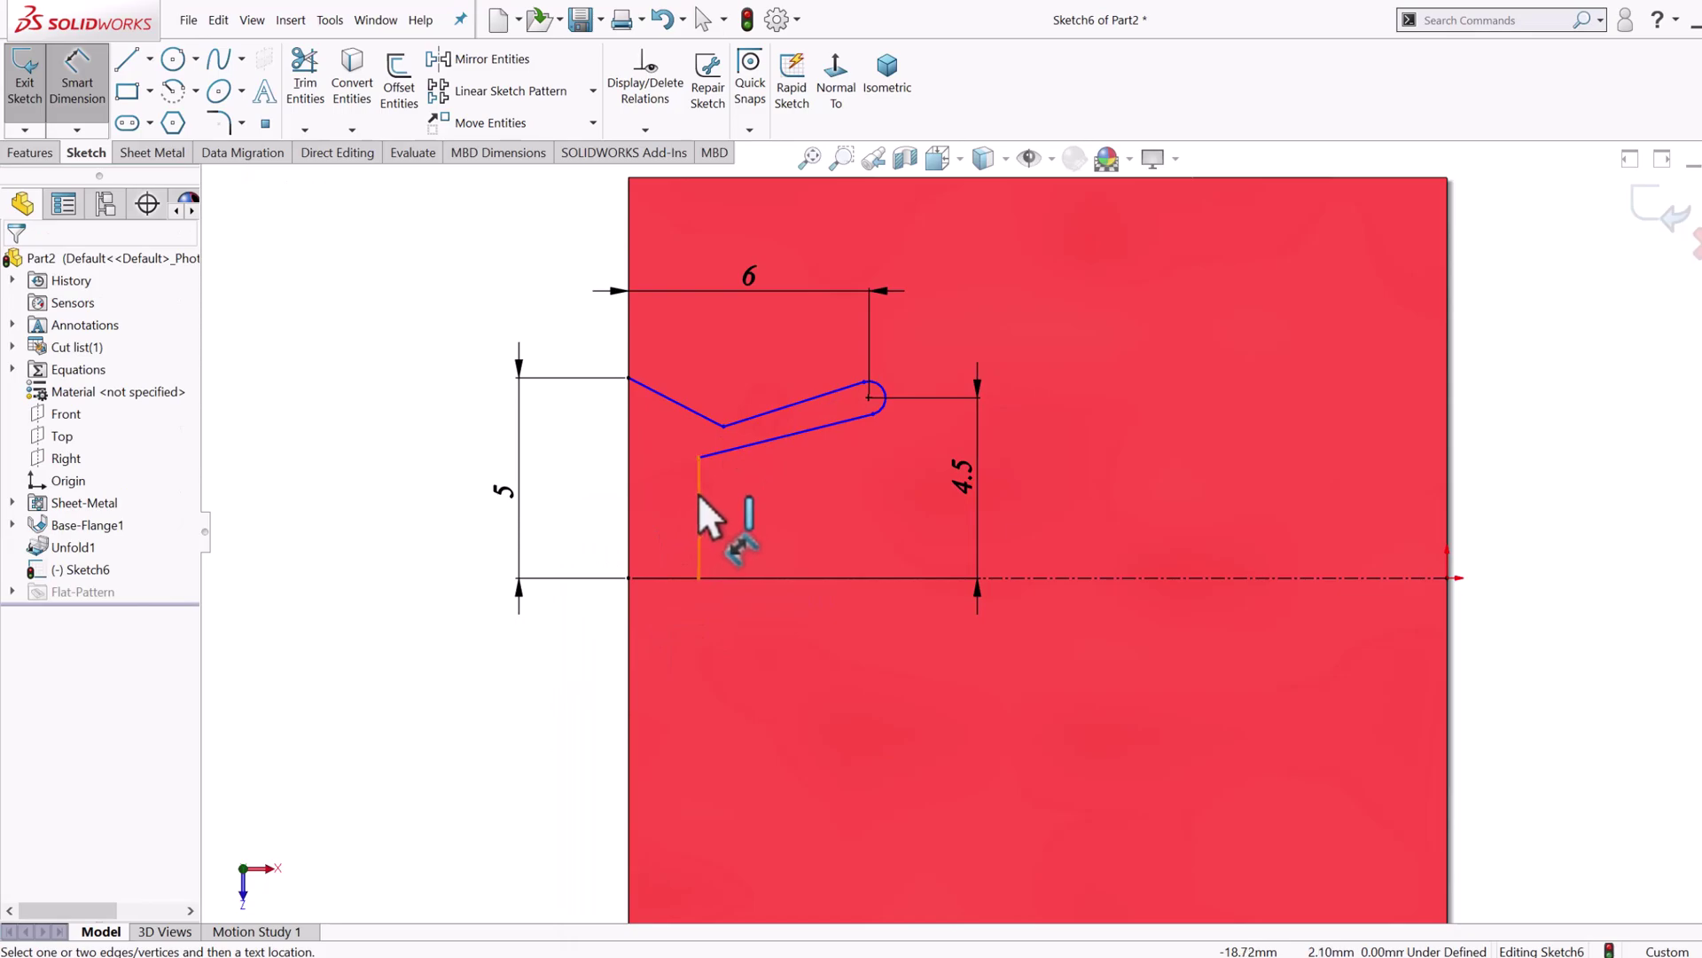
left_click(698, 494)
left_click(596, 528)
type("1.5")
key("Return")
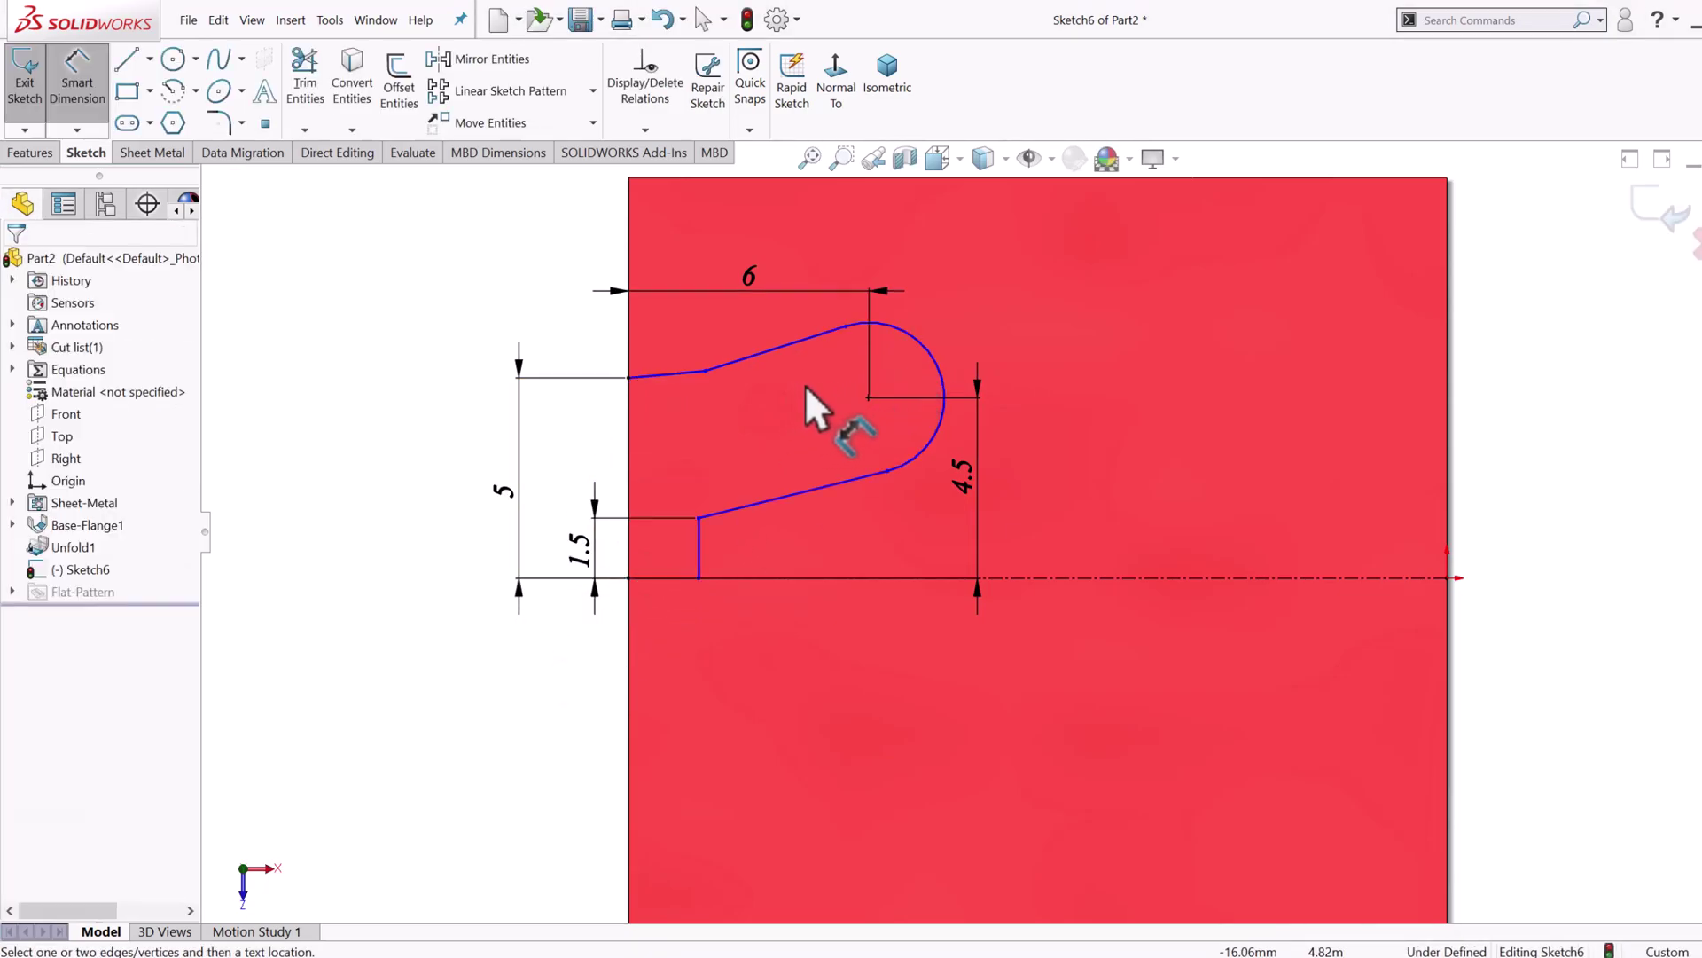
Step: Dimension the rounded end's arc with a radius of 1 mm
left_click(925, 342)
left_click(959, 301)
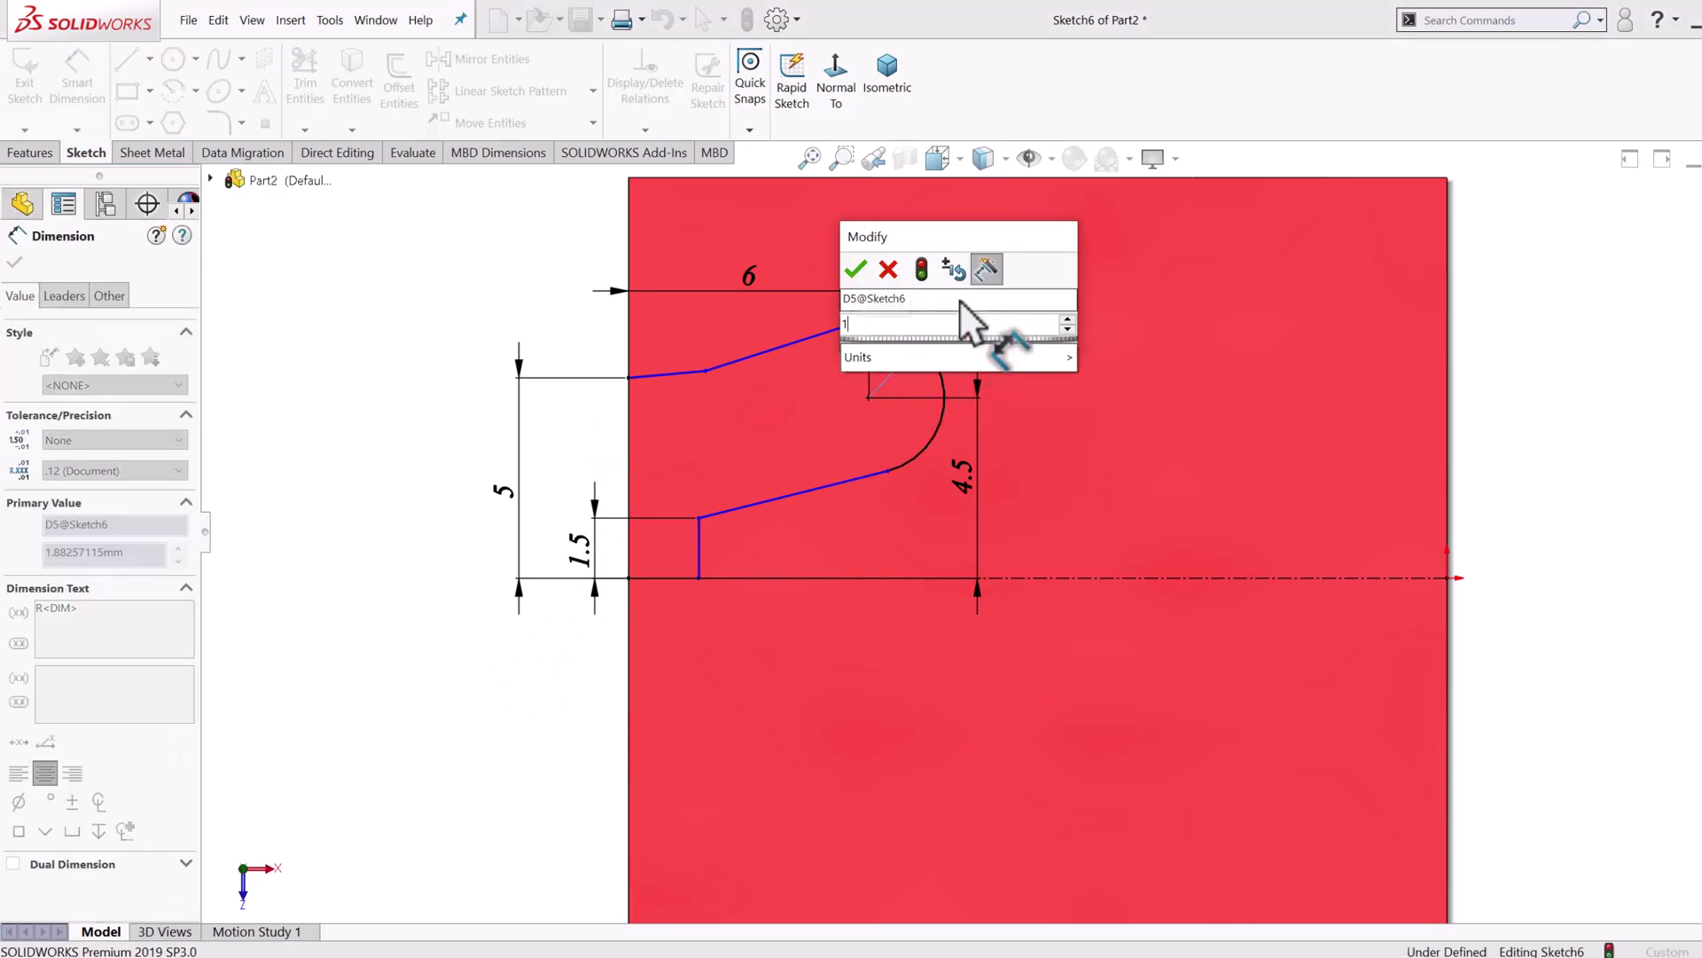
type("1")
key("Return")
left_click(429, 259)
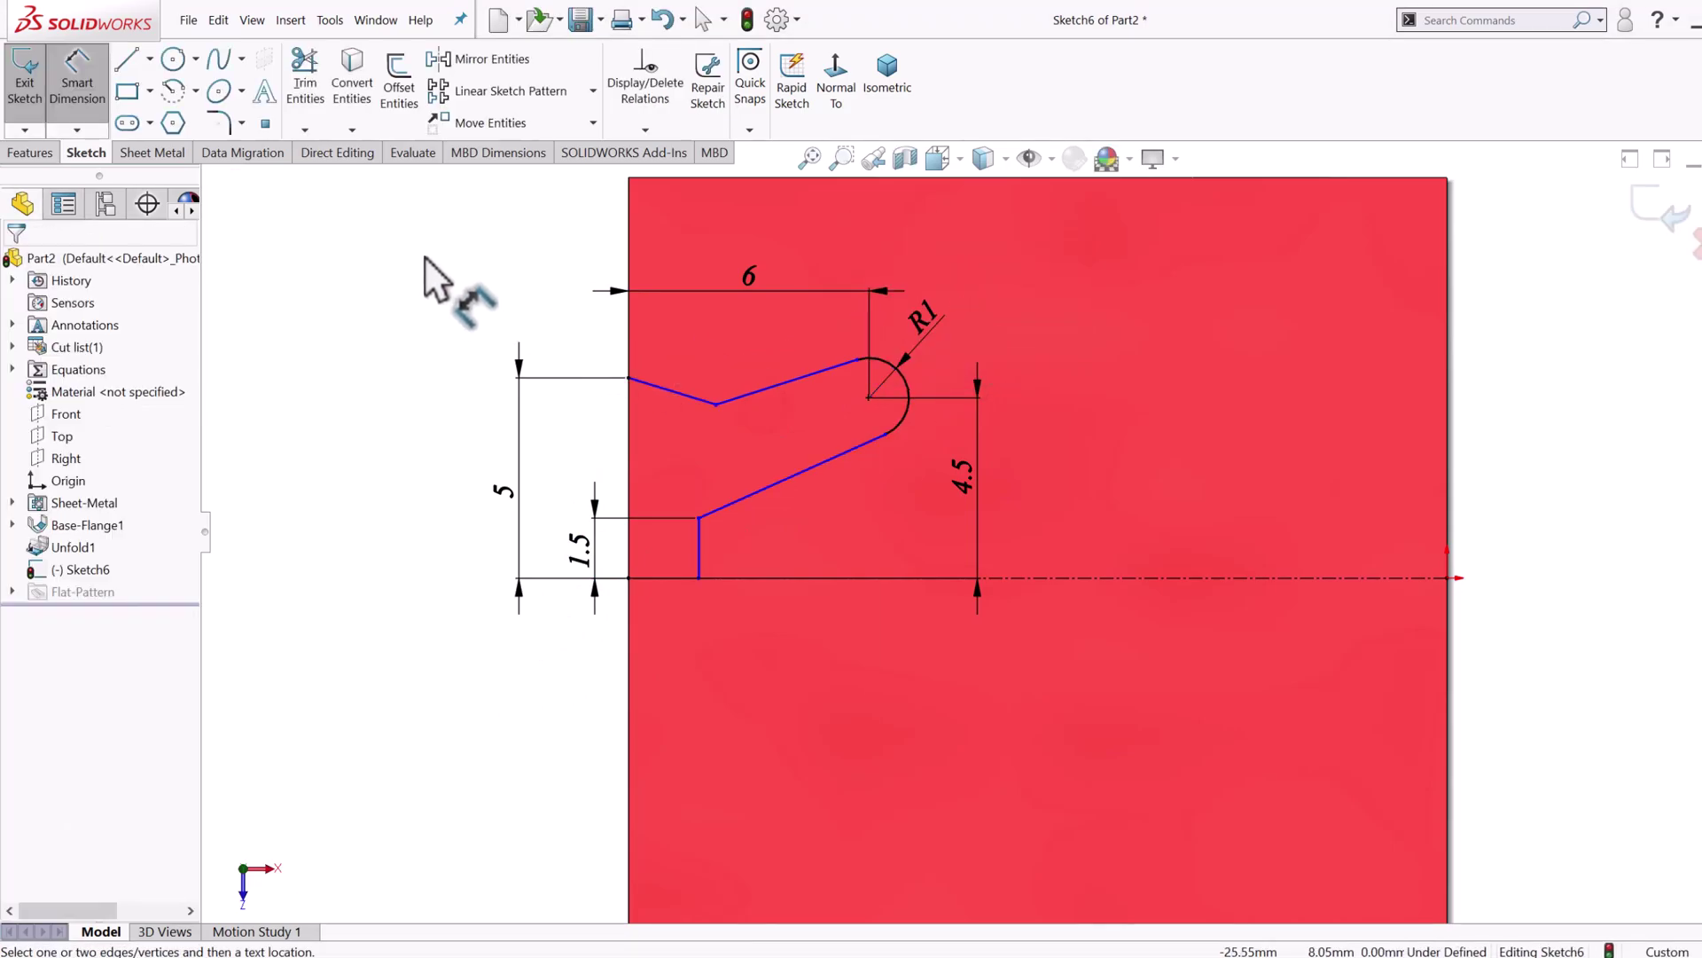
key("Escape")
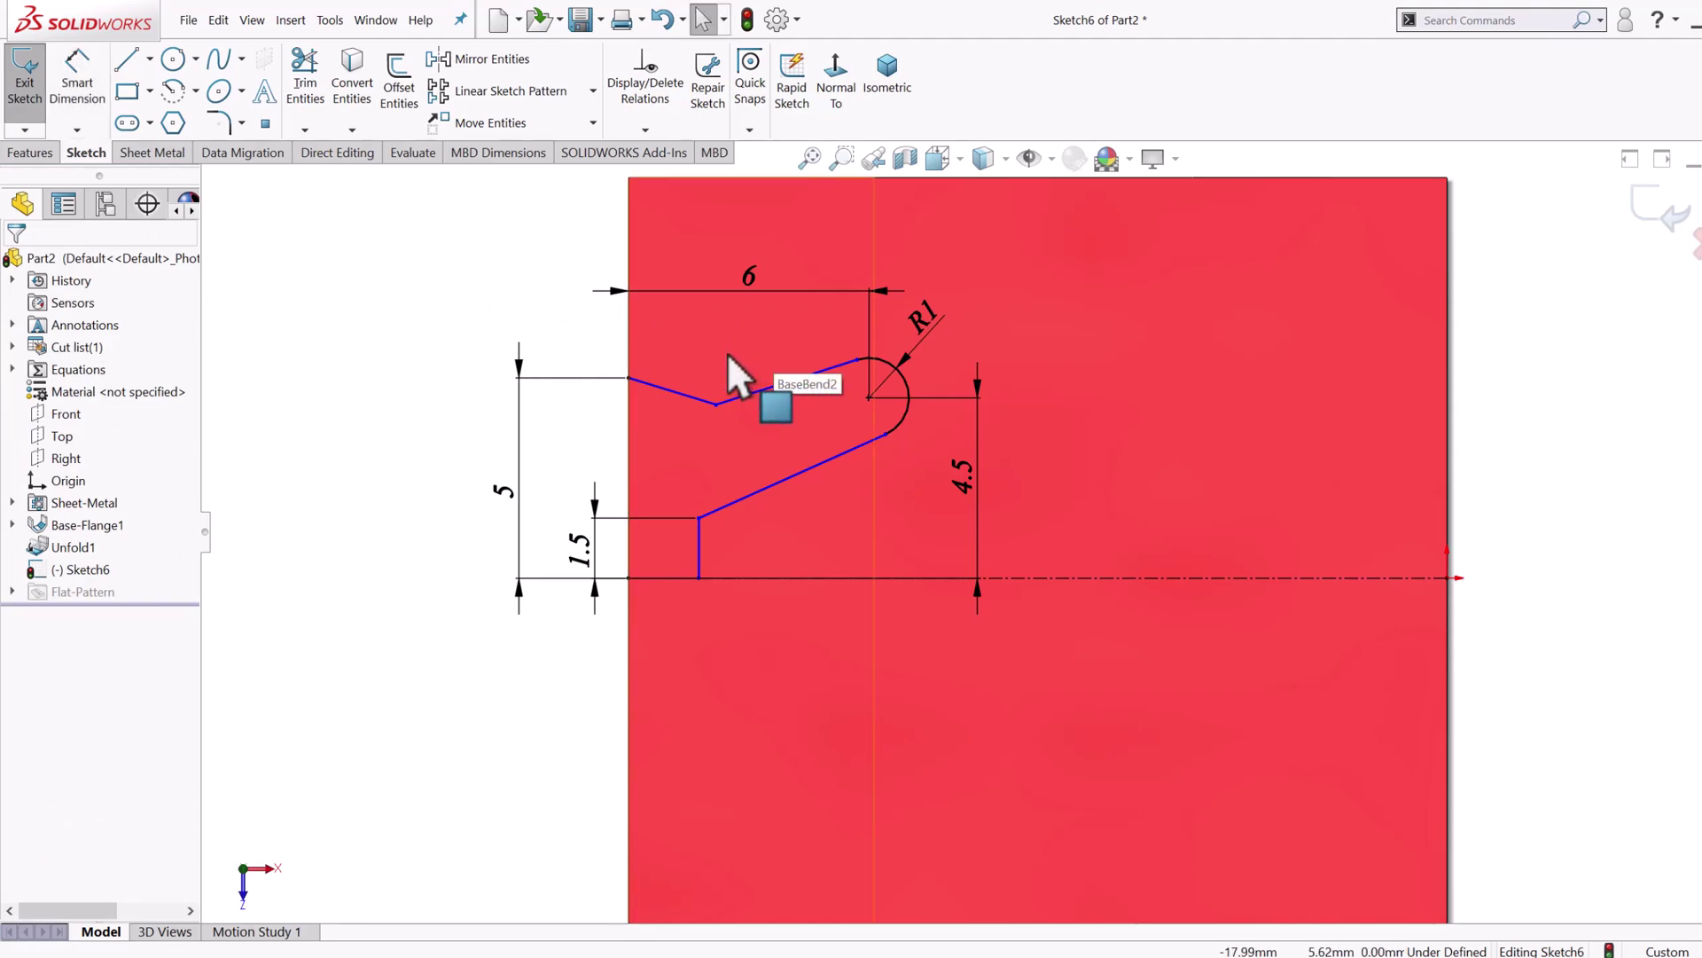
Step: Dimension the vertex between the two upper angled lines 3 mm horizontally from the sheet's edge
key("s")
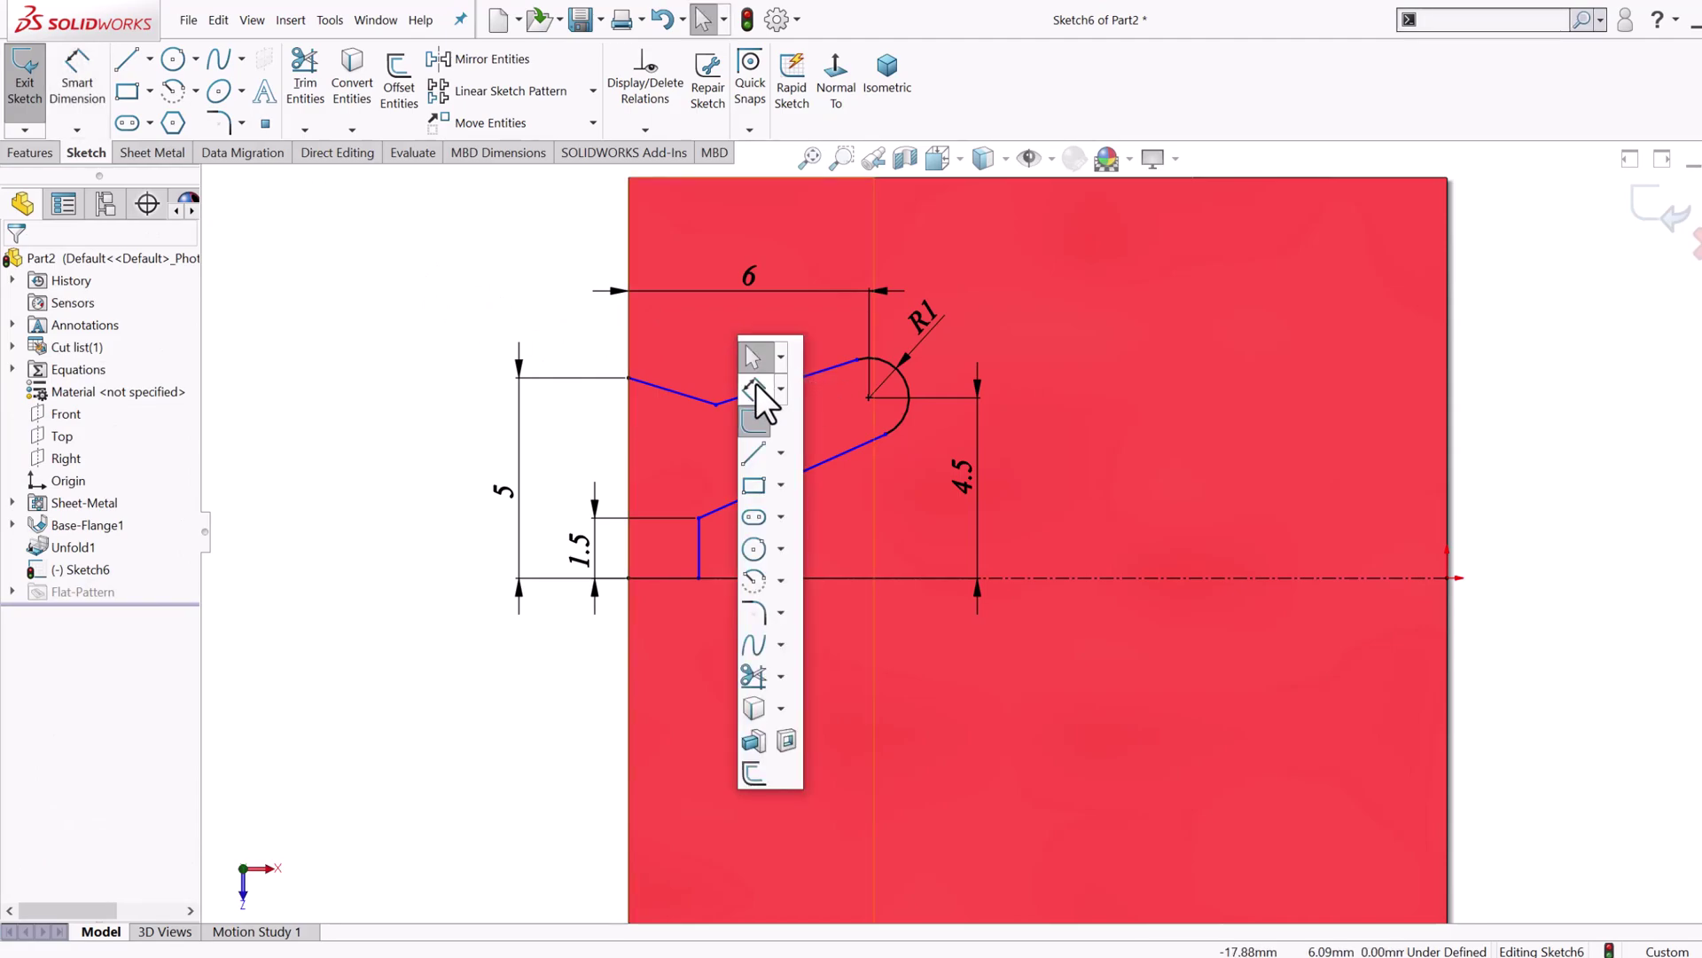
left_click(755, 383)
left_click(630, 378)
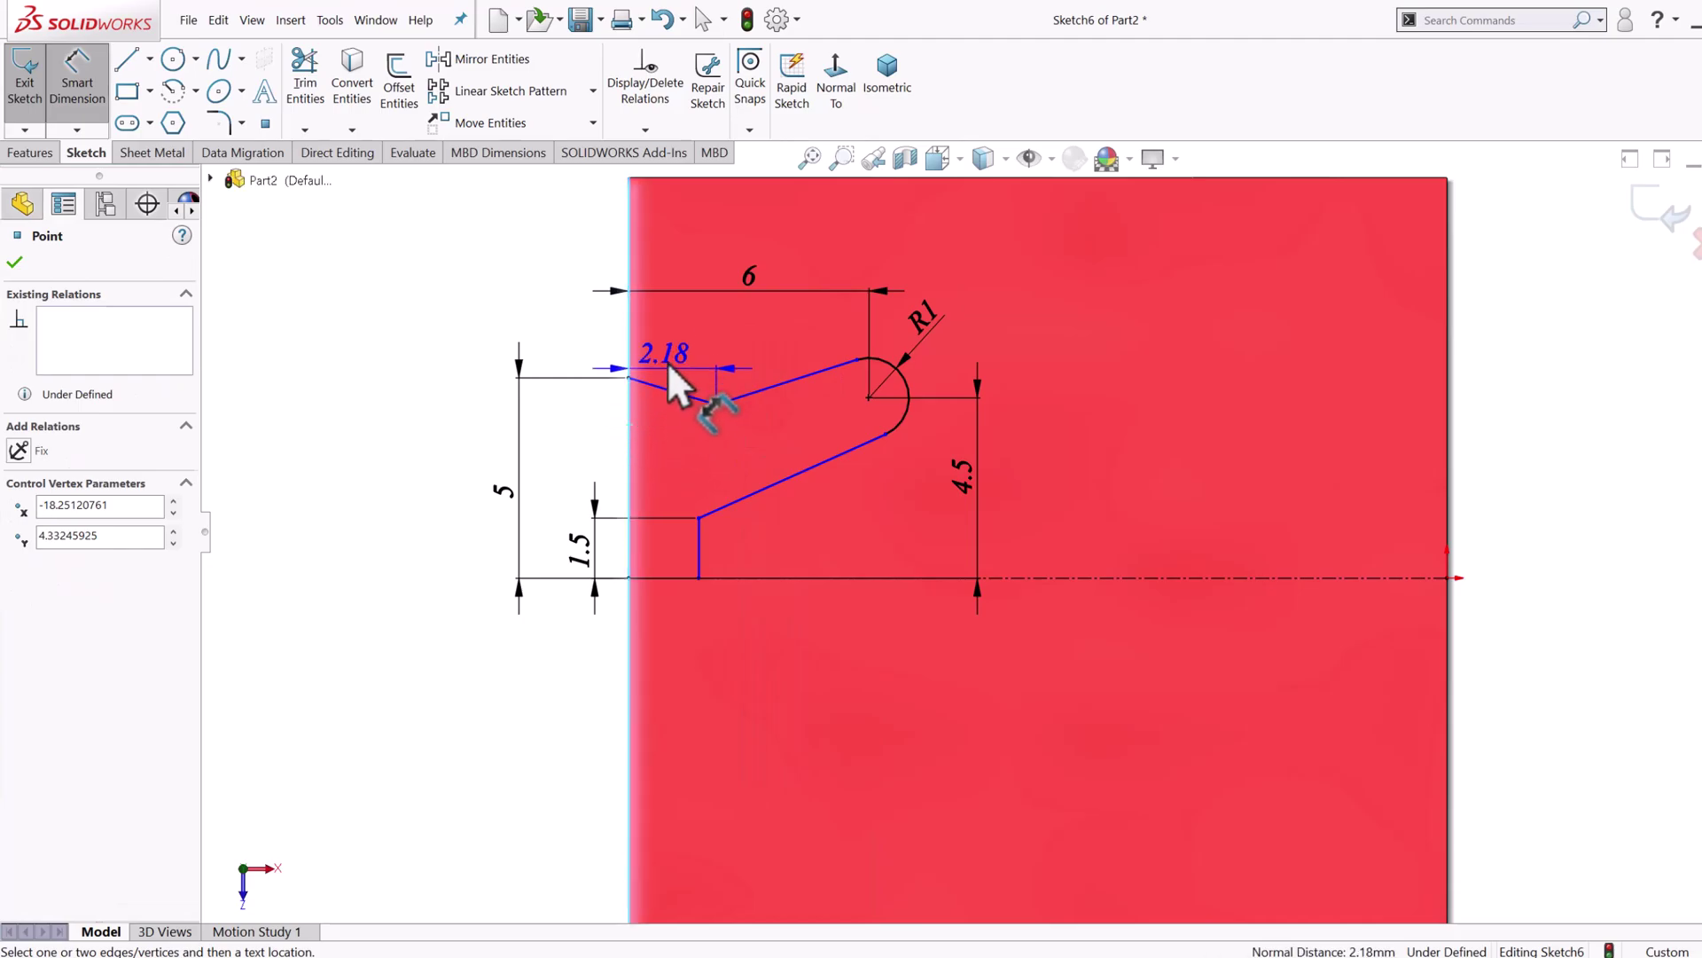
left_click(672, 346)
type("3")
key("Return")
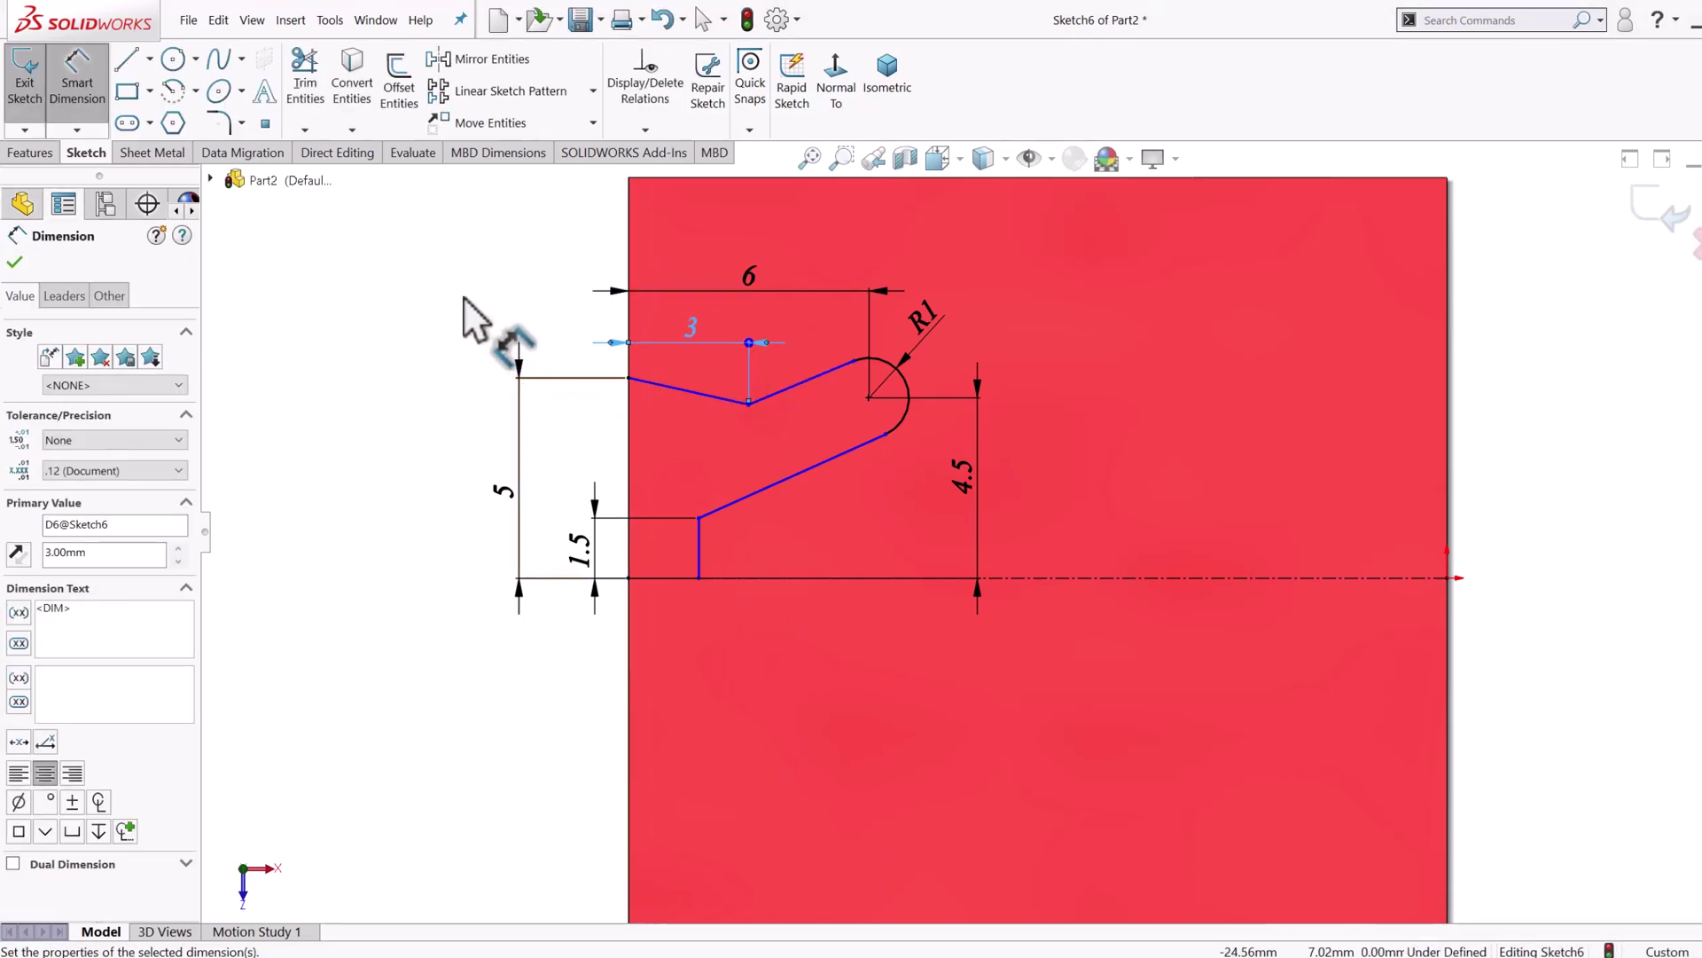
key("Escape")
Step: Make the upper angled line leading into the arc parallel to the lower return line
left_click(797, 387)
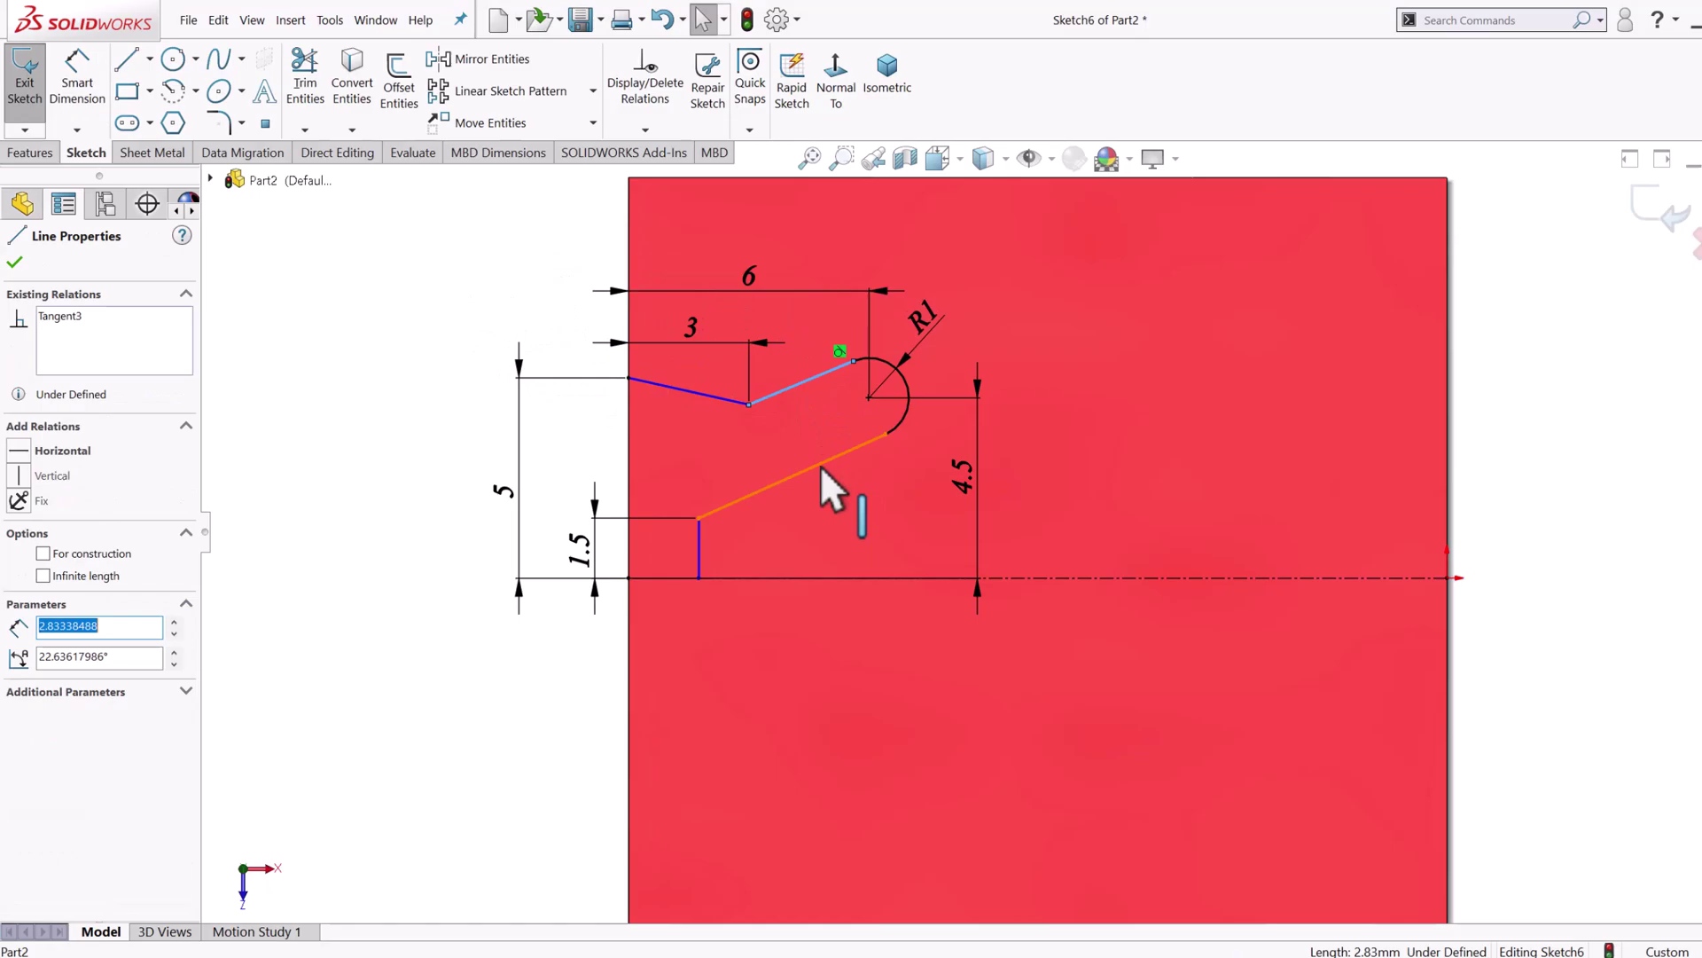
left_click(835, 456, "ctrl")
left_click(978, 387)
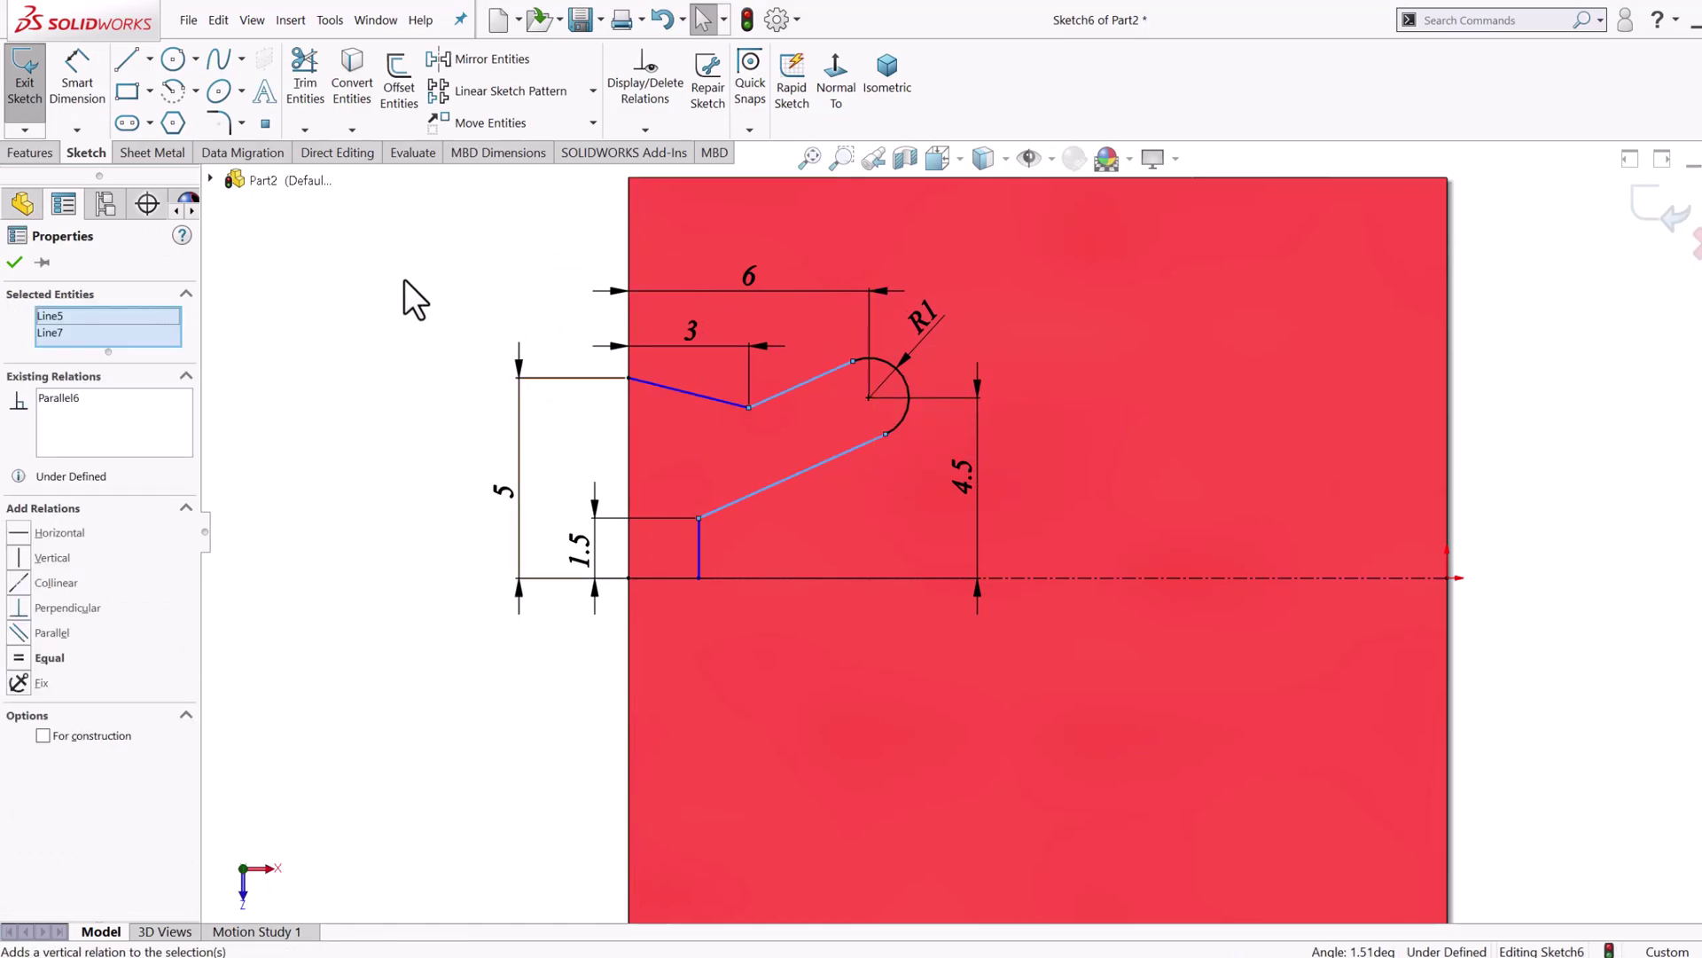
left_click(400, 283)
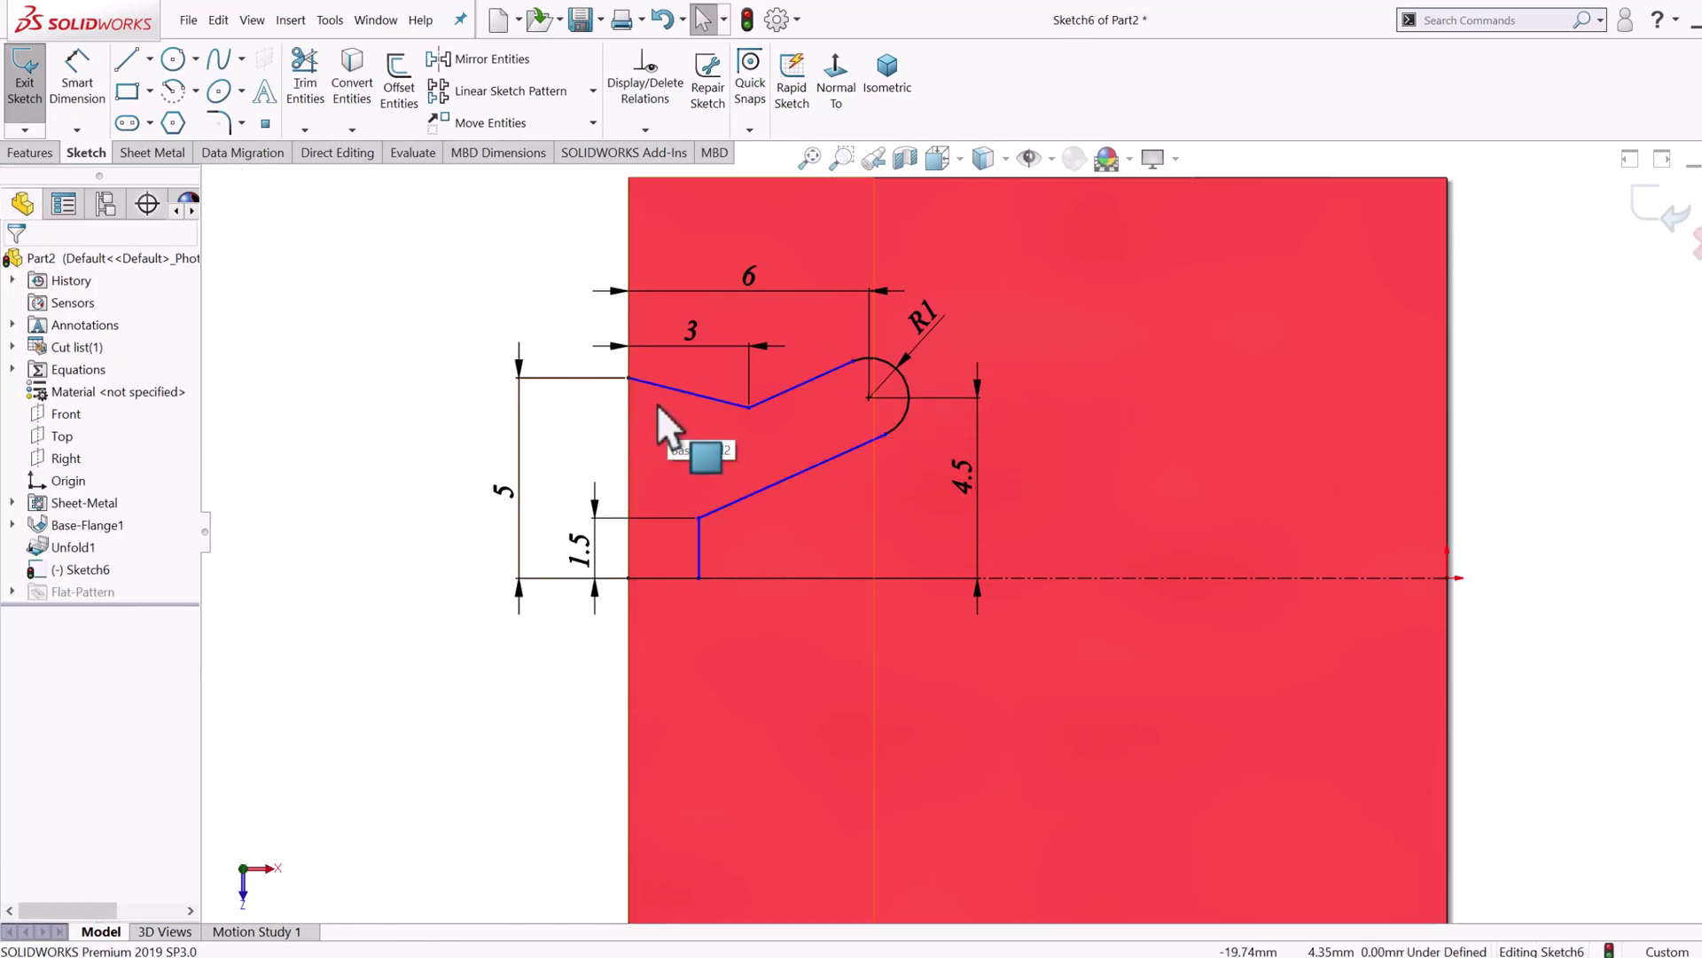
Step: Dimension the horizontal distance between the upper vertex and the short vertical line as 0.5 mm
right_click(566, 431)
left_click(588, 486)
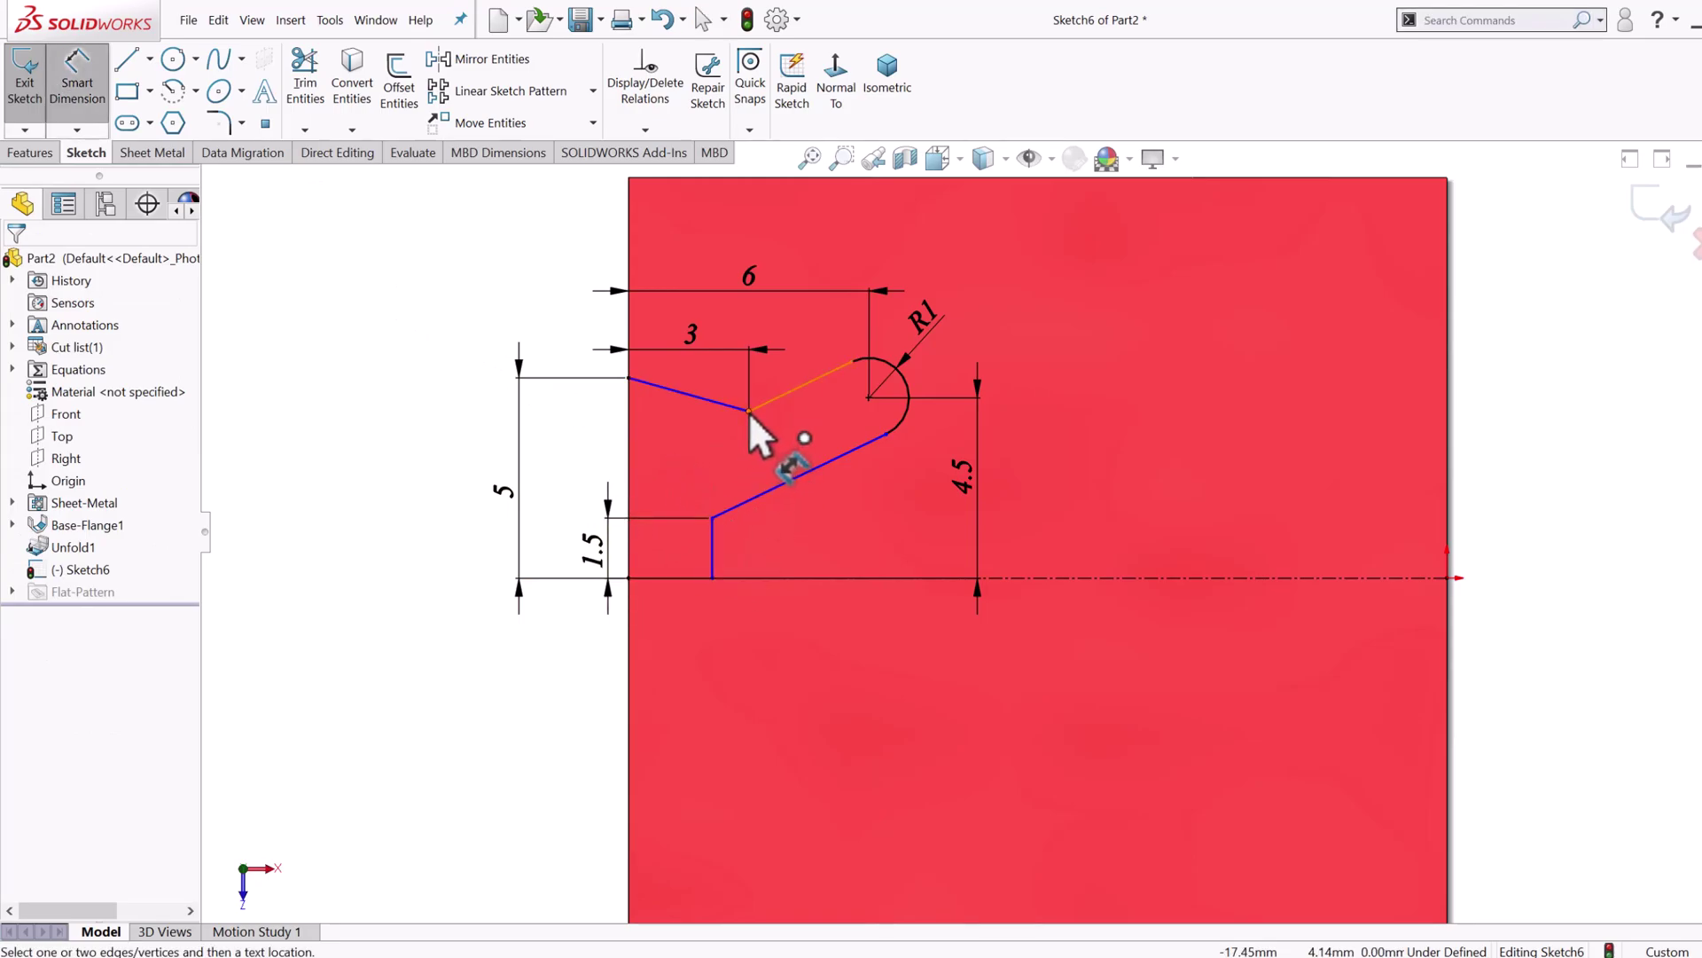
left_click(712, 518)
left_click(714, 546)
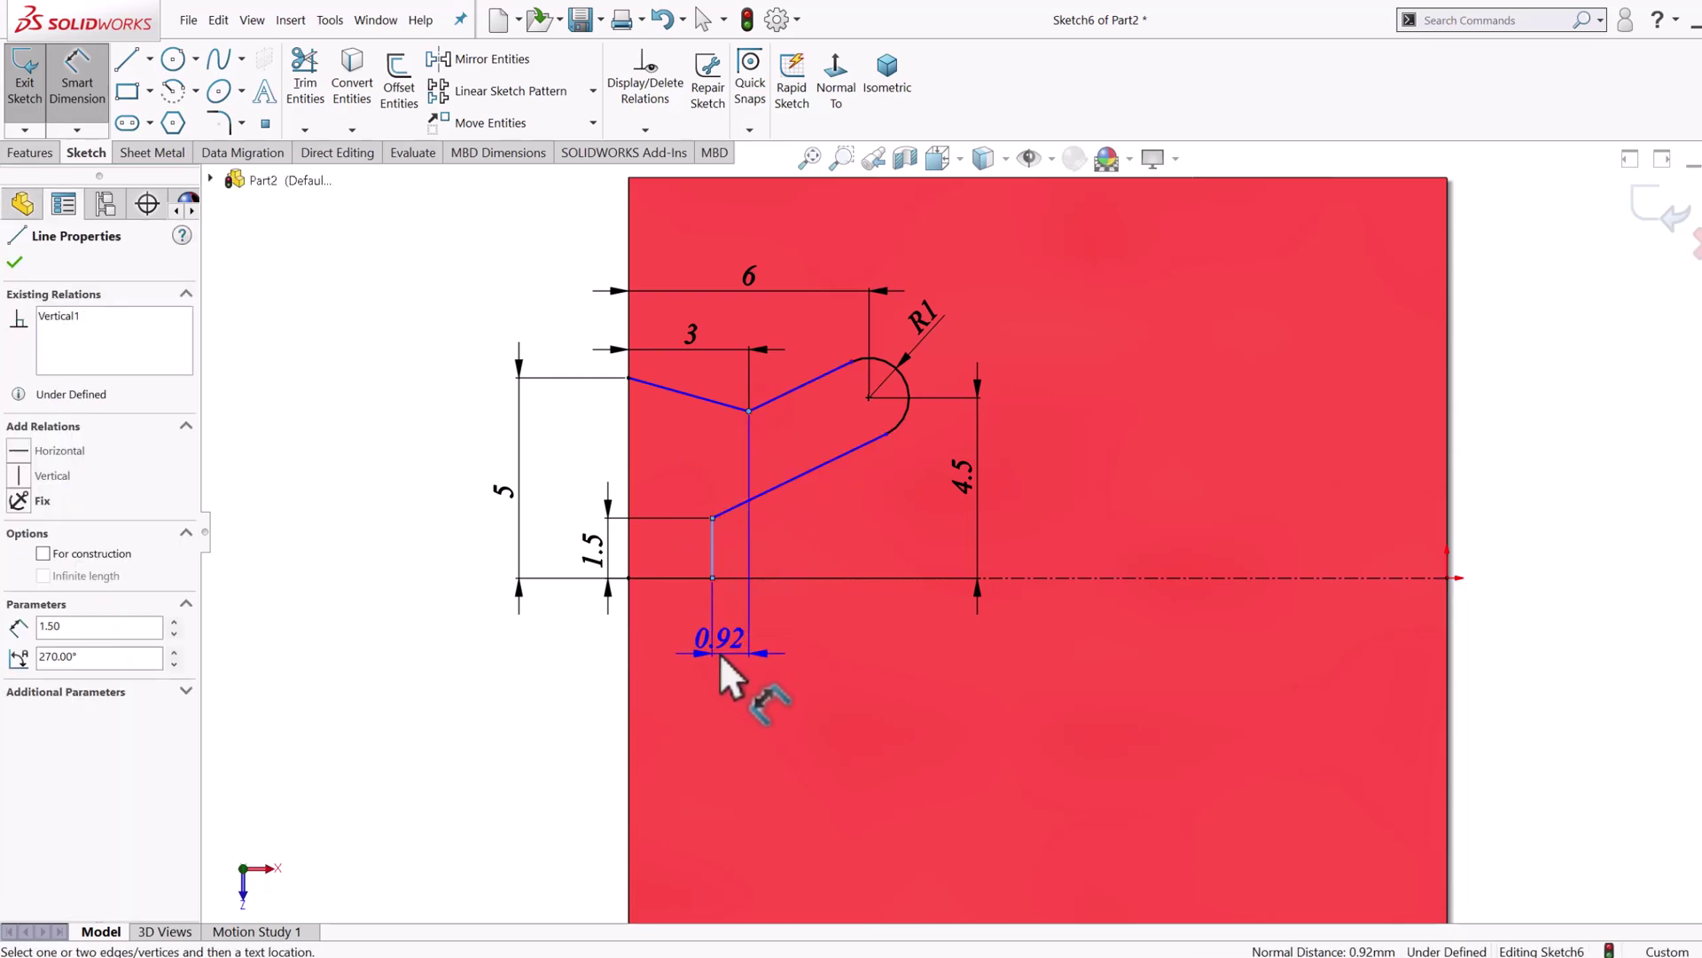
left_click(721, 670)
type("0.5")
key("Return")
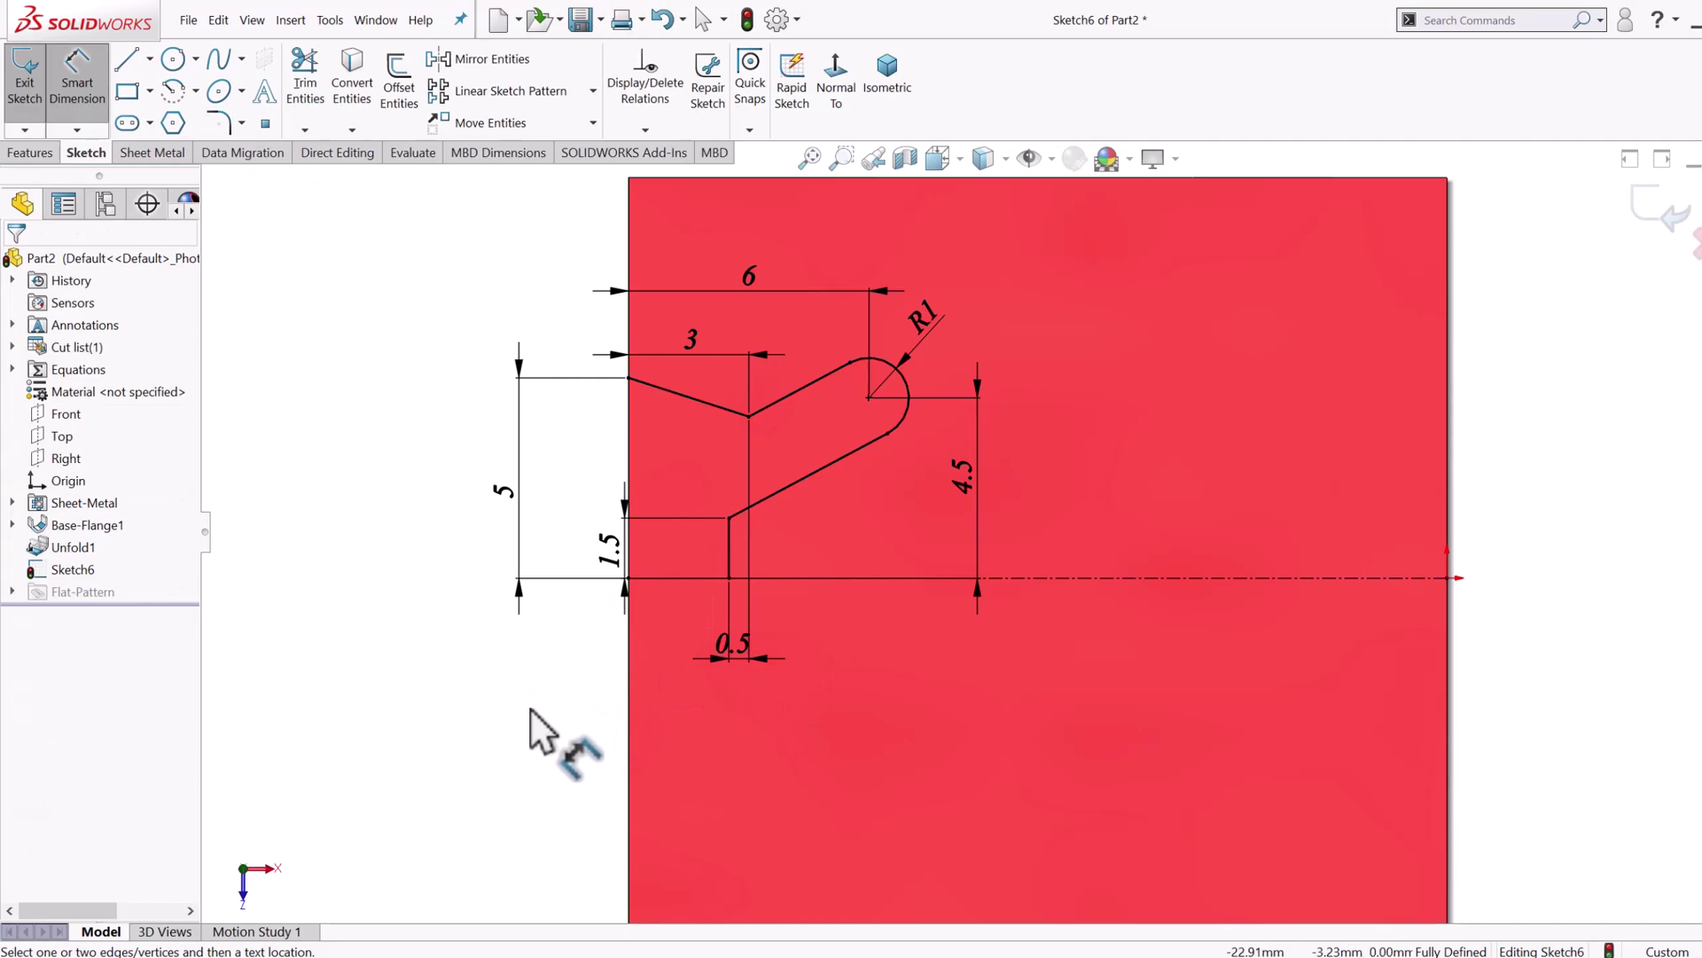
Step: Mirror the profile's four lines and arc about the horizontal centerline, keeping the originals
left_click(470, 60)
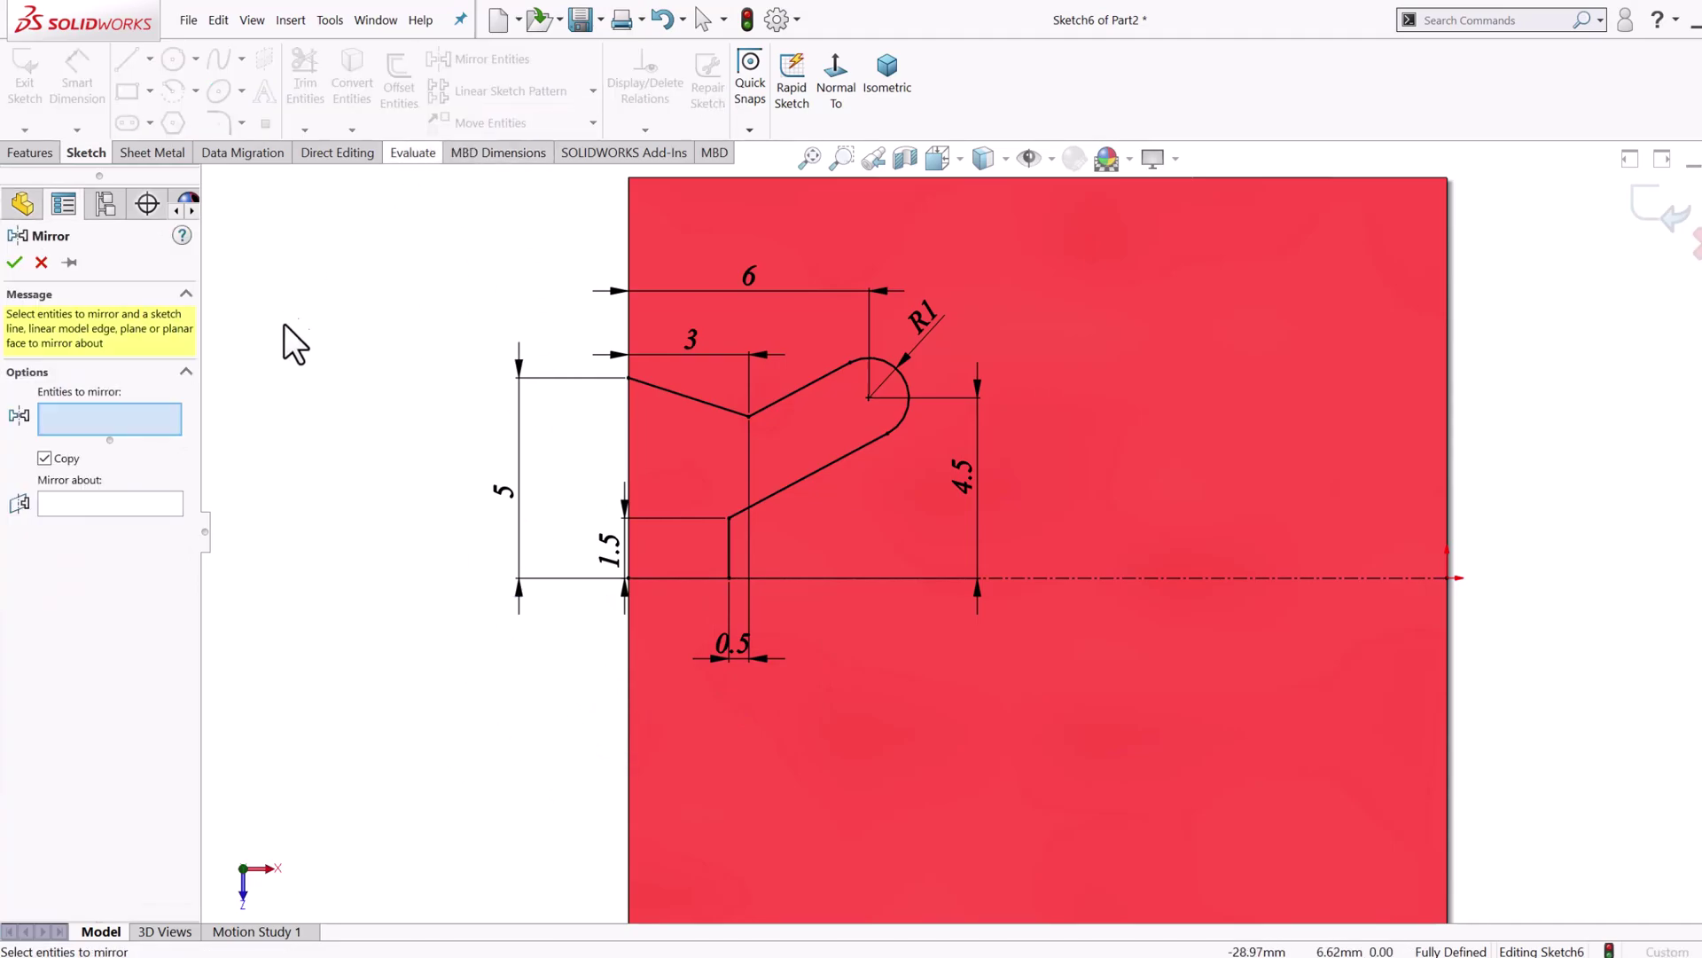
mouse_move(450, 228)
left_mouse_down()
mouse_move(879, 619)
mouse_move(934, 644)
left_mouse_up()
right_click(936, 645)
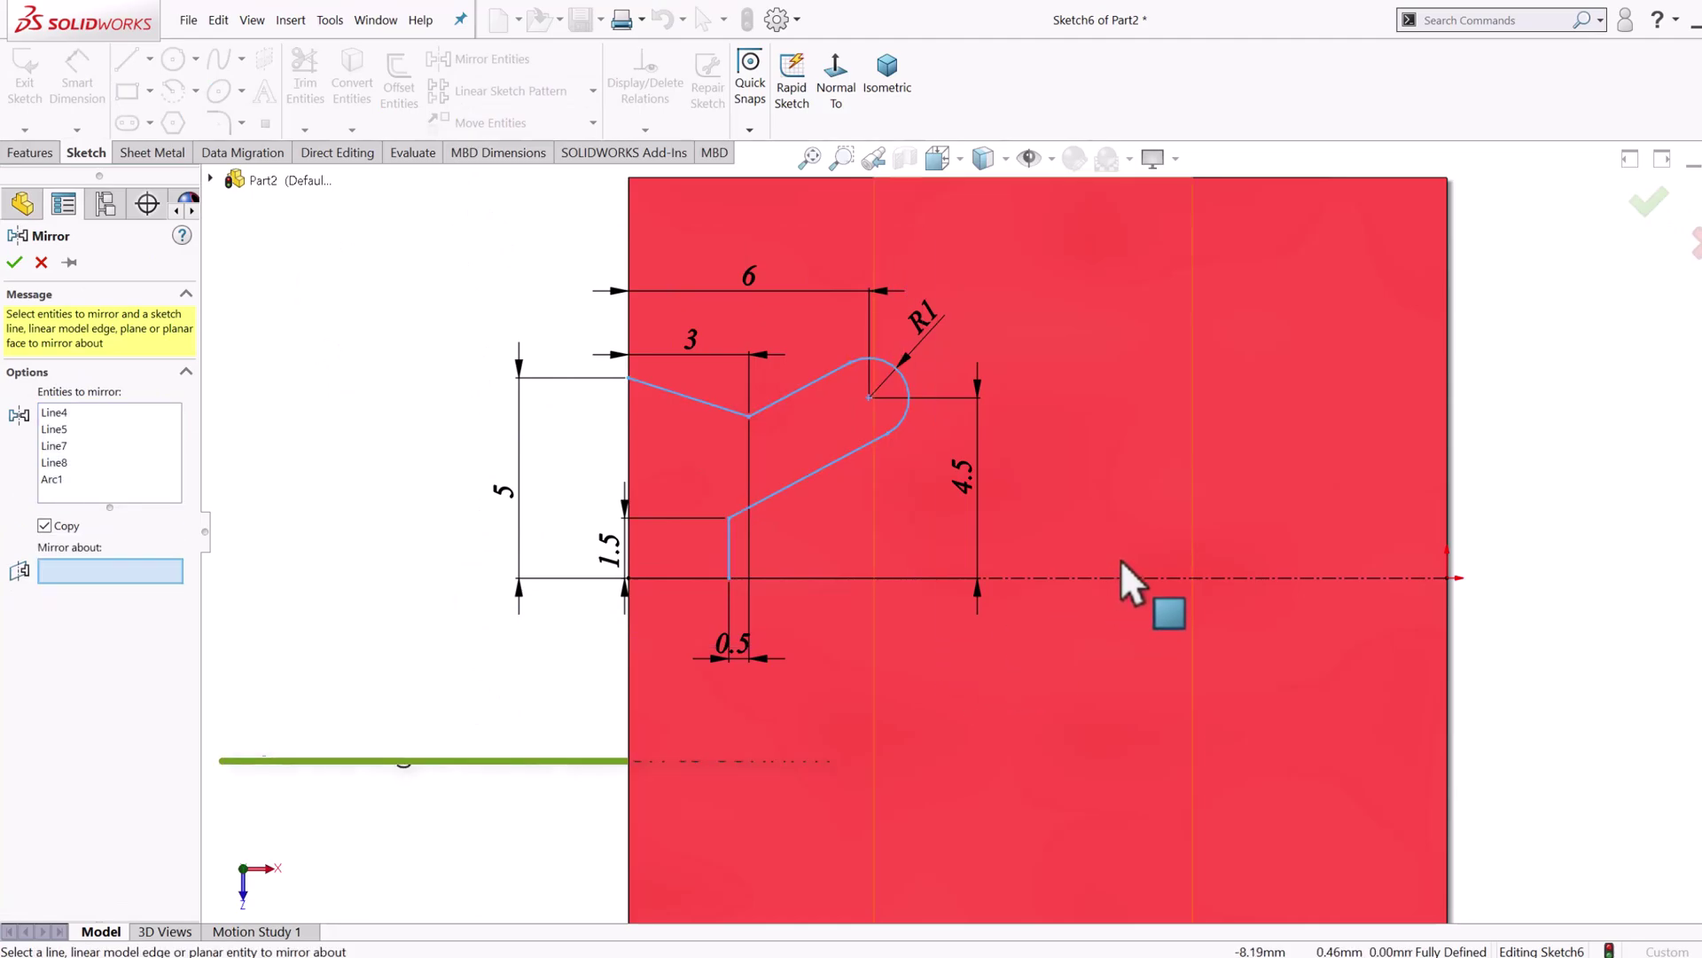
left_click(1103, 577)
right_click(1102, 577)
Step: Close the mirrored profile with a vertical line along the sheet's edge between its two open endpoints
key("s")
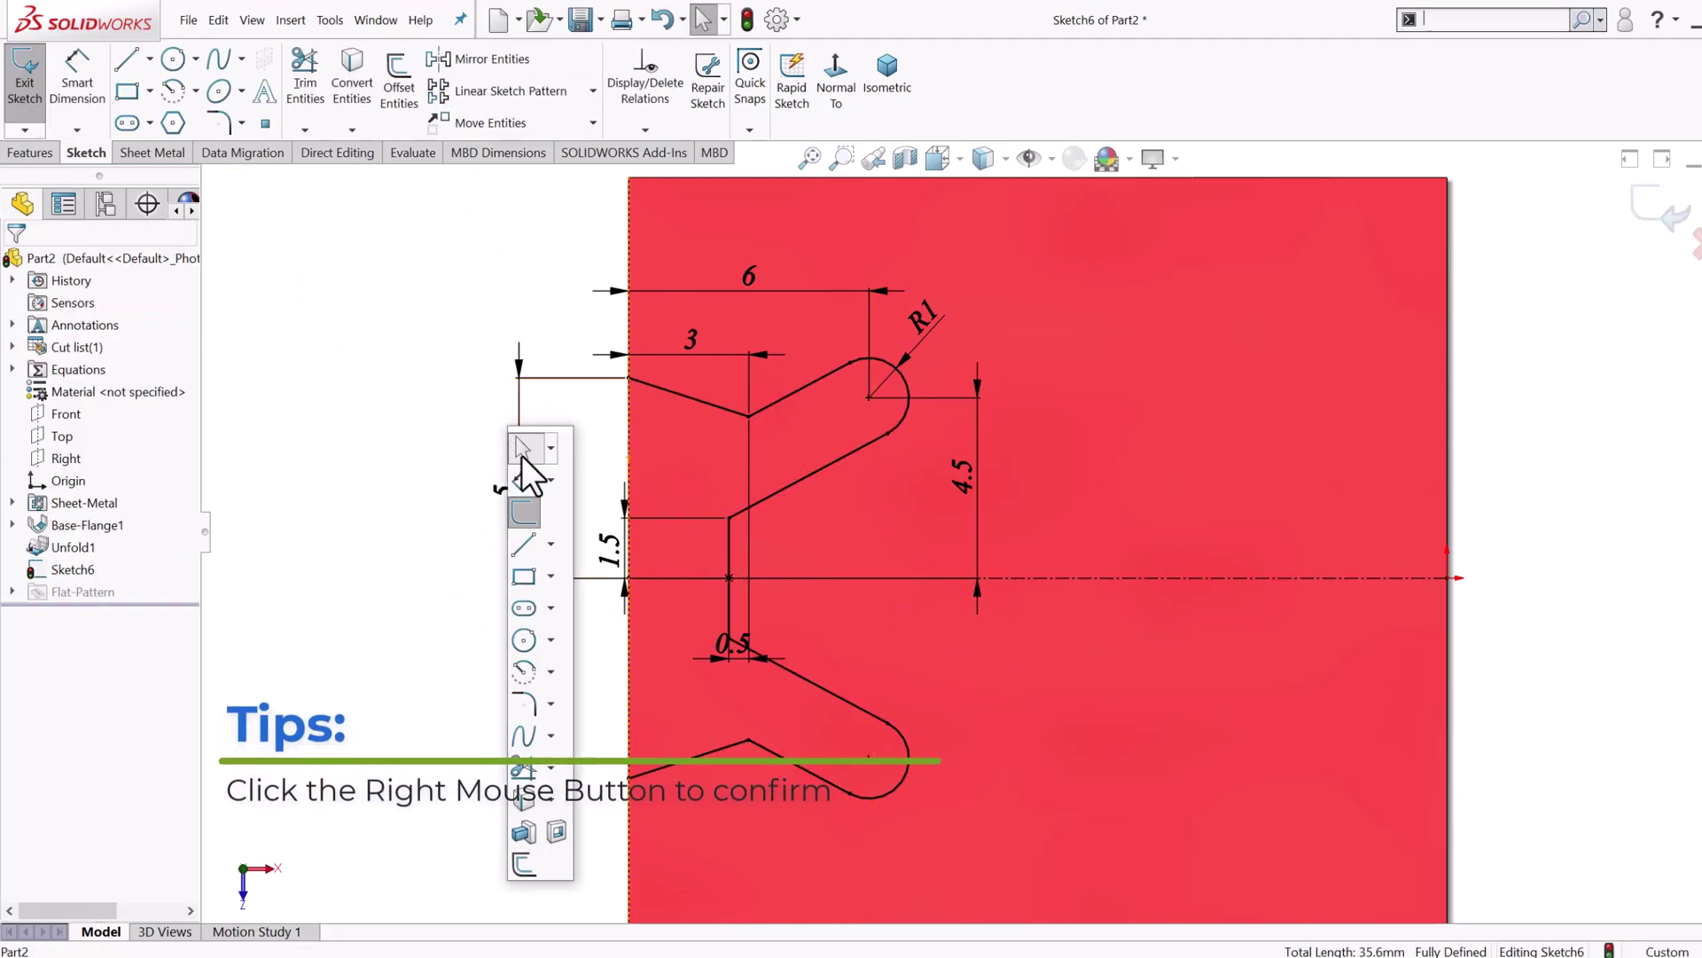
left_click(534, 534)
left_click(628, 378)
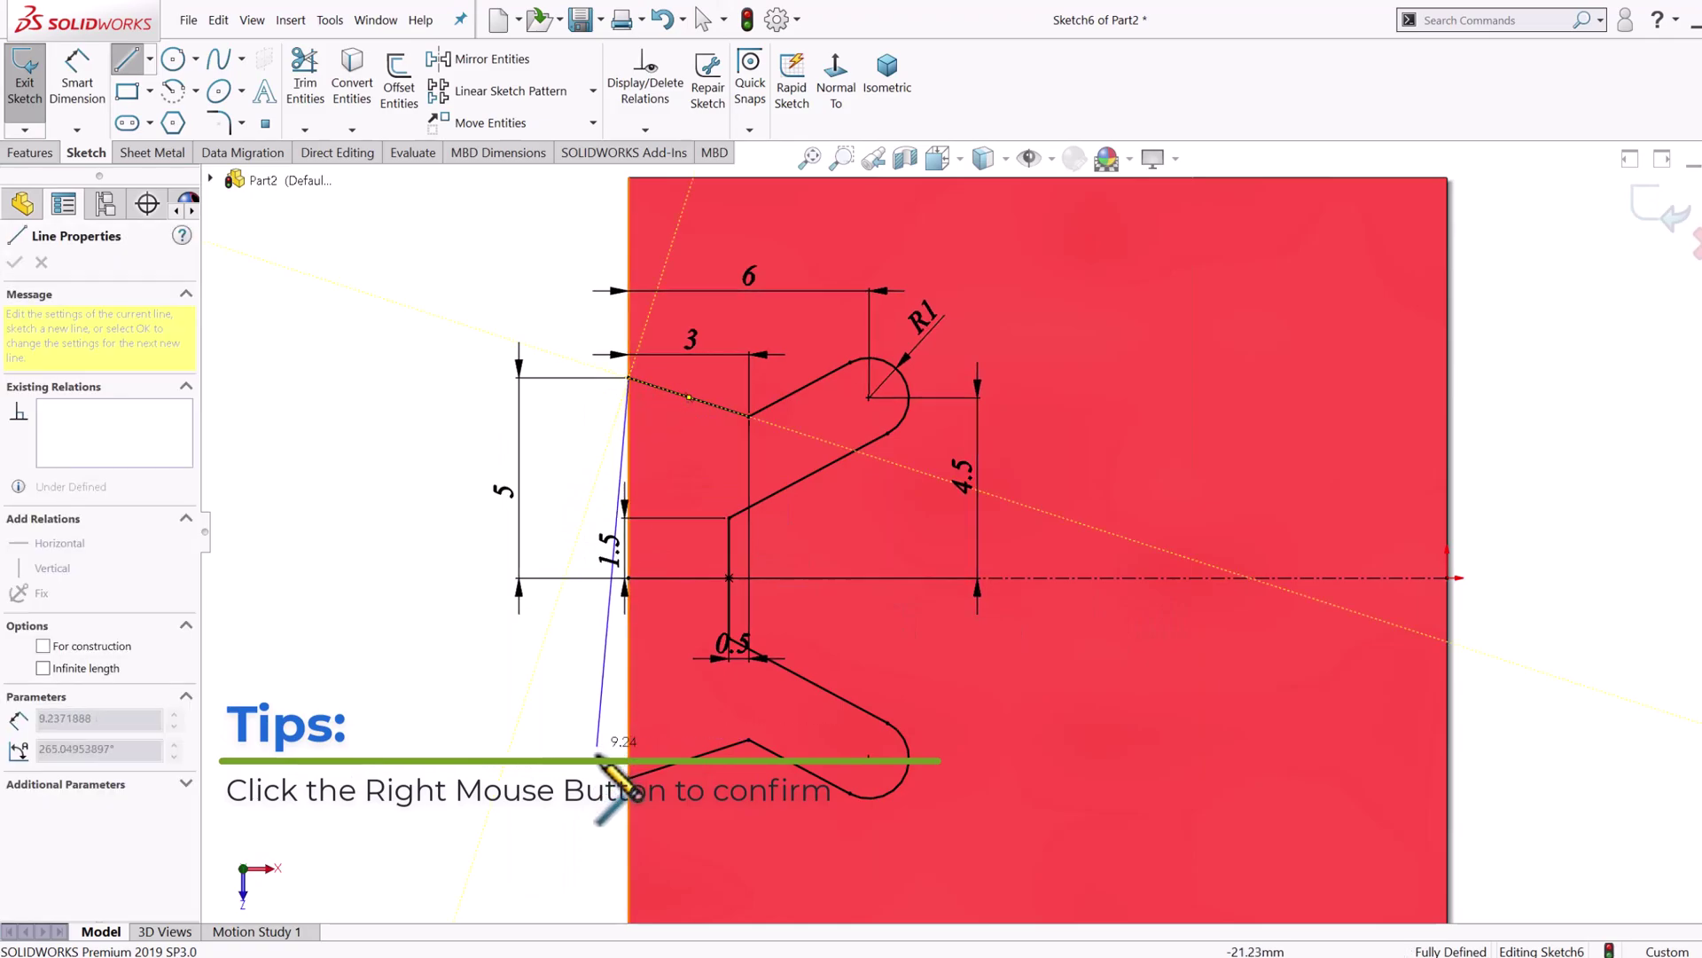
left_click(628, 777)
key("Escape")
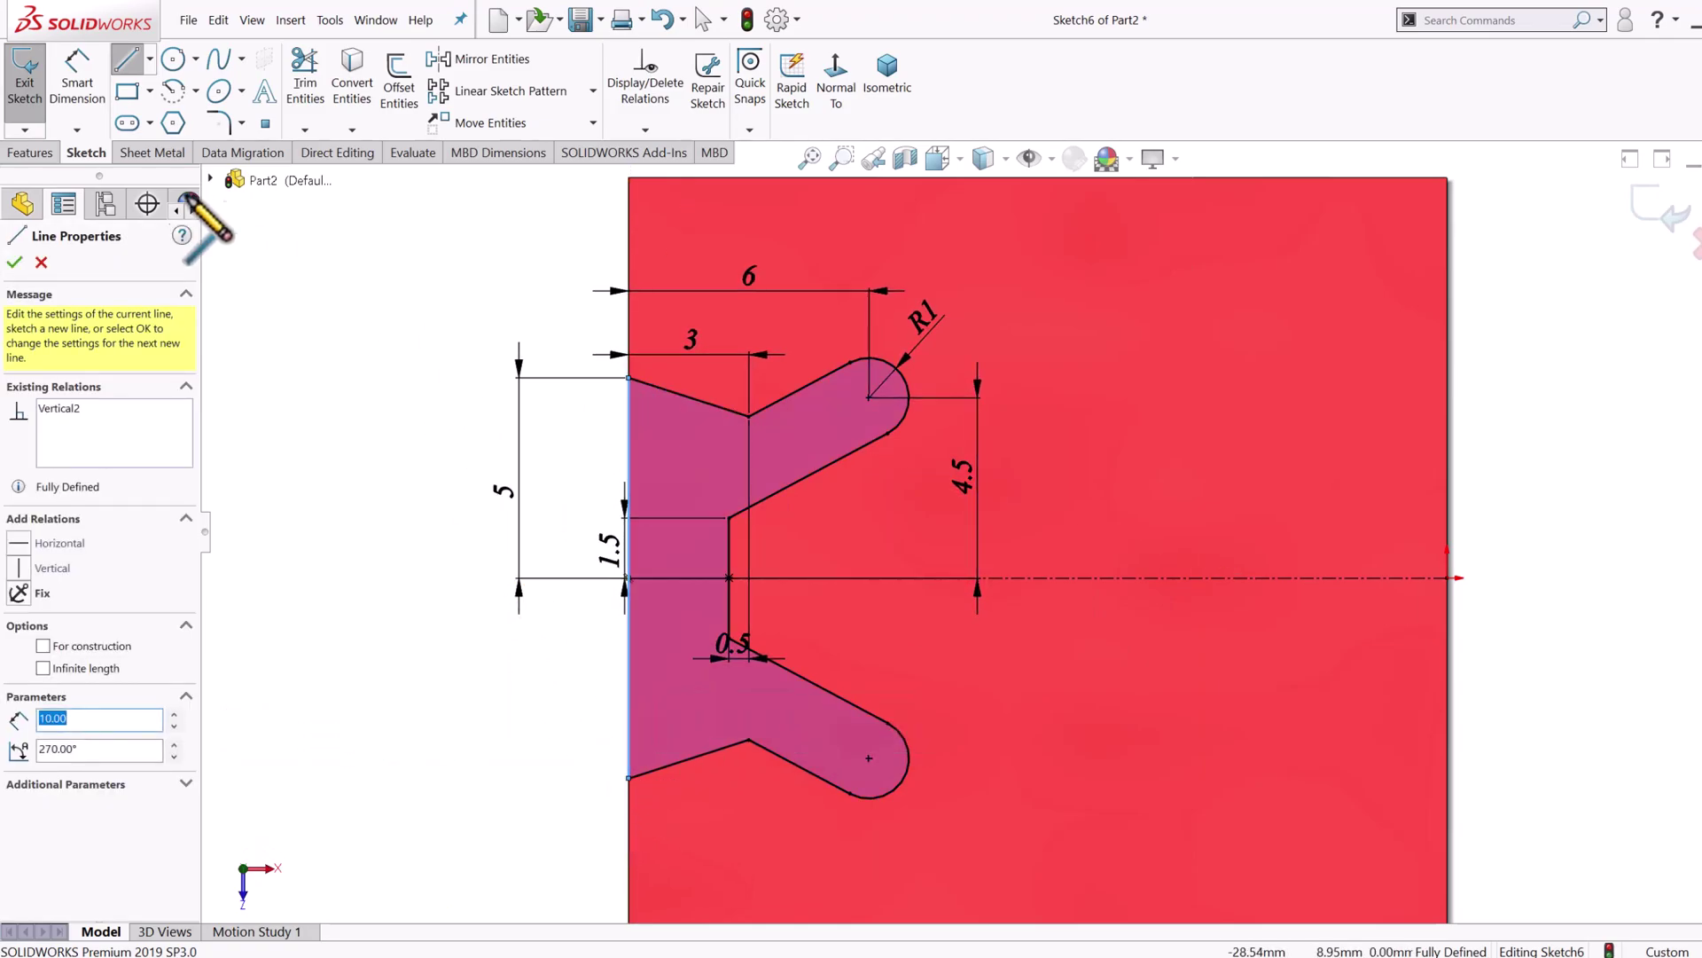
Step: Cut the closed profile through the flat sheet with a blind Extruded Cut linked to the sheet thickness
left_click(46, 150)
left_click(301, 89)
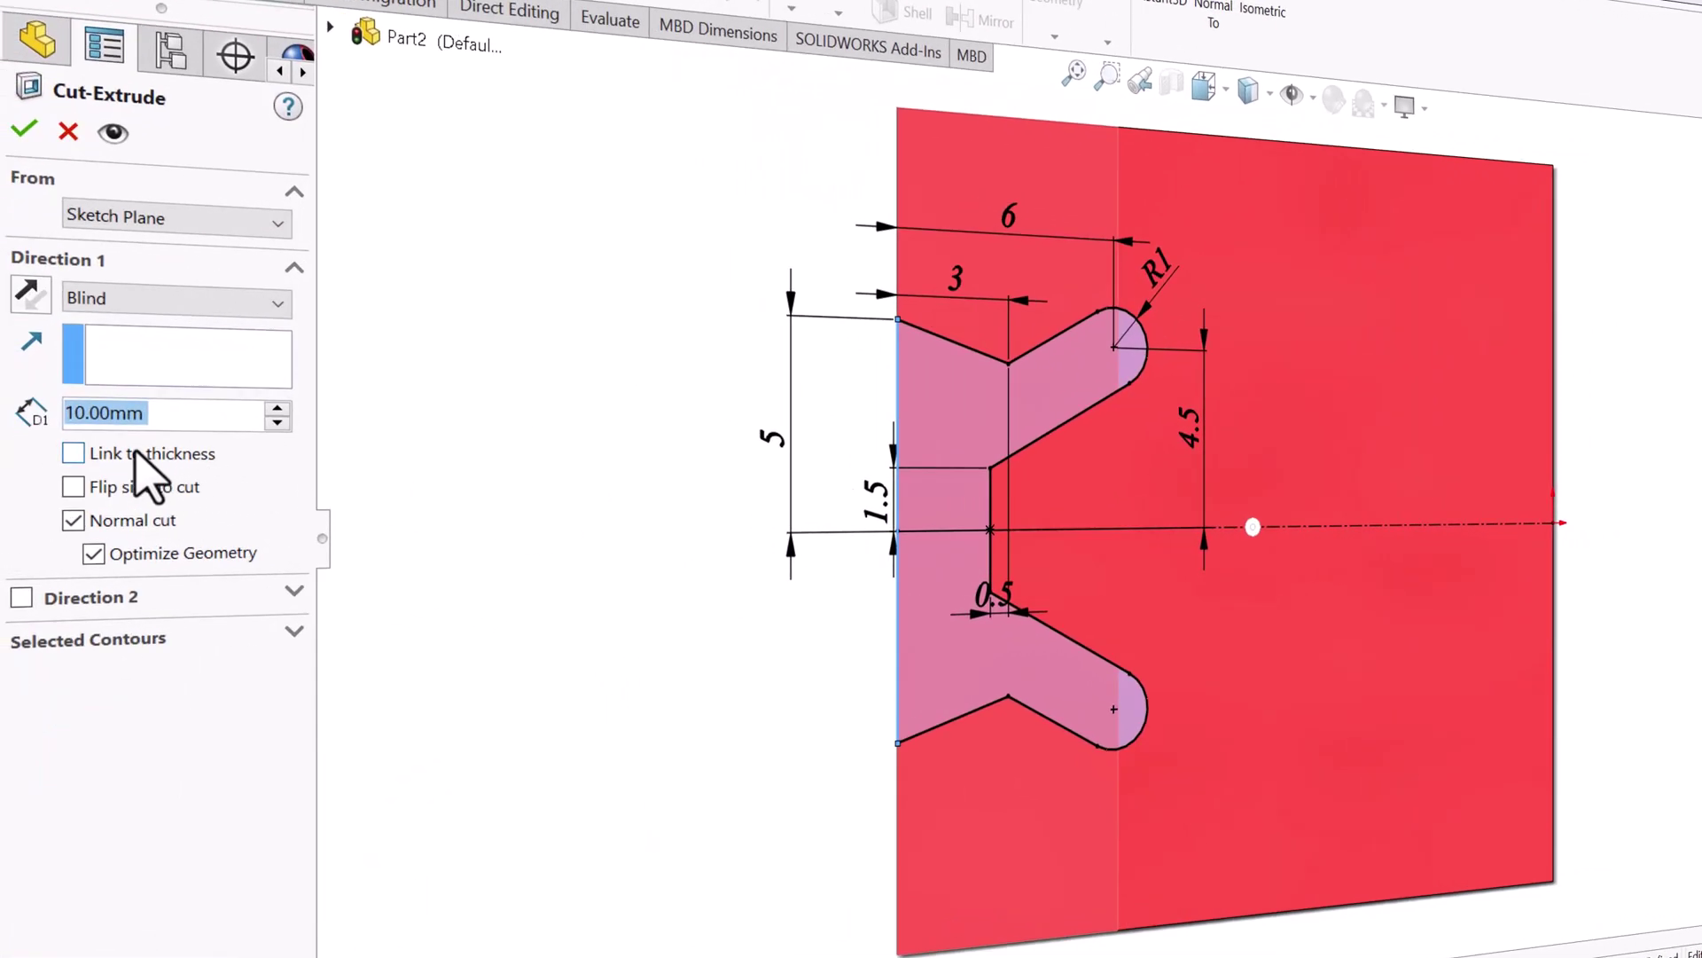
left_click(137, 453)
key("ctrl+7")
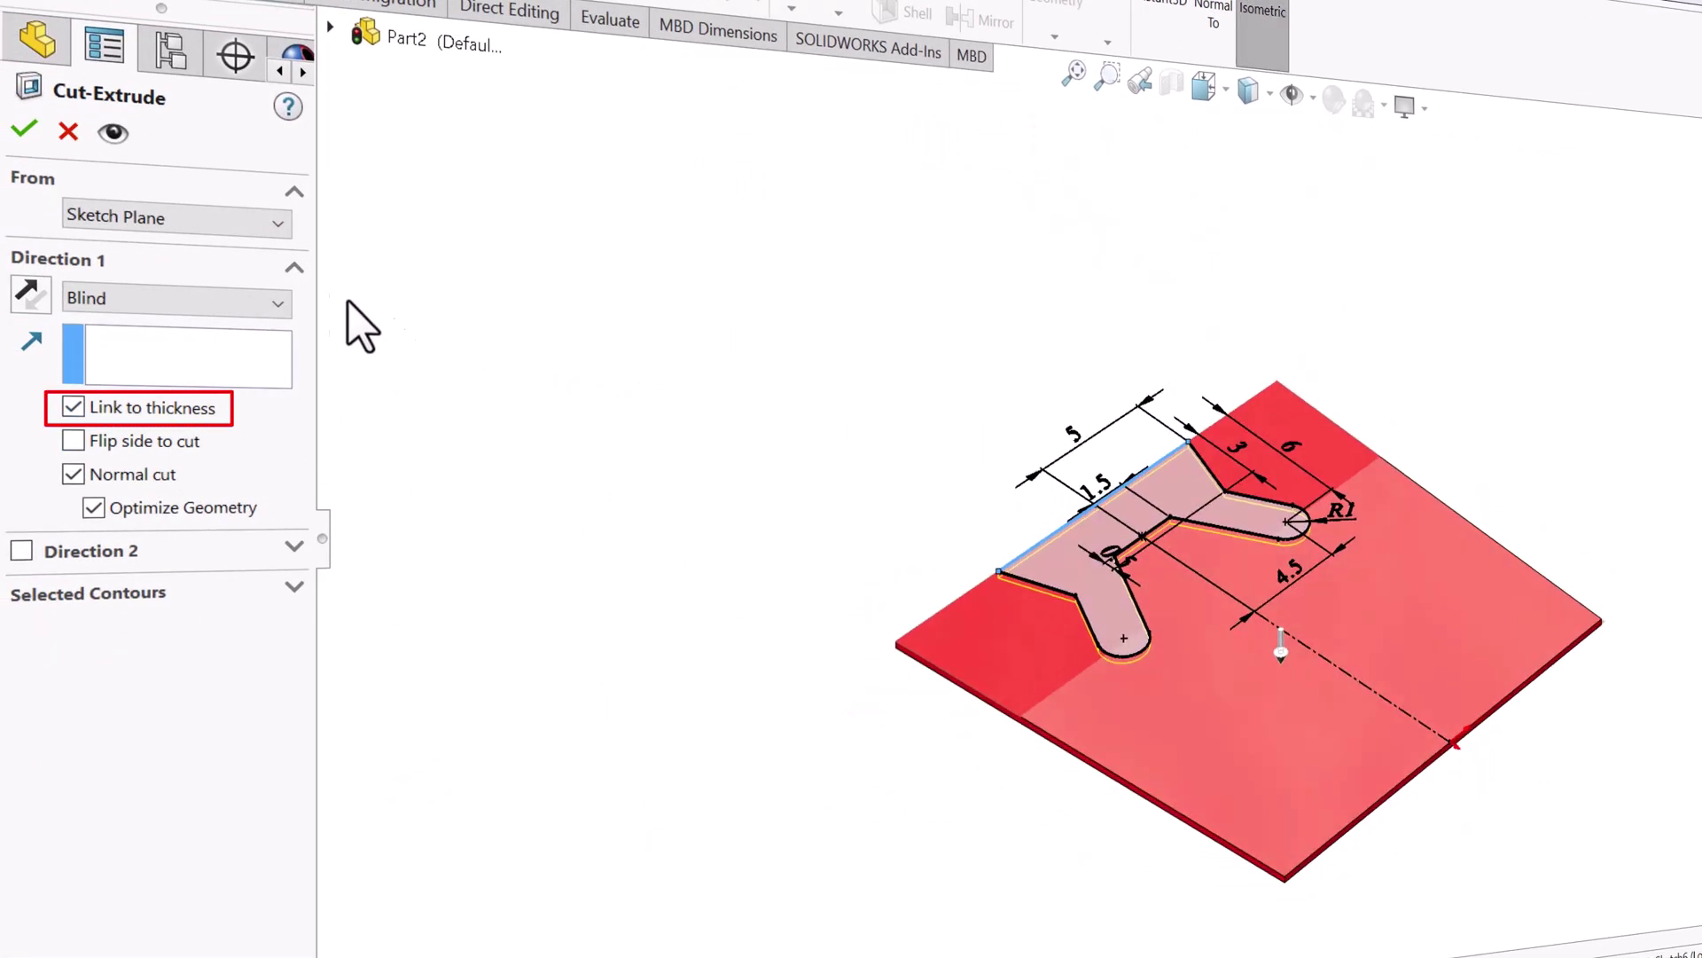
left_click(24, 129)
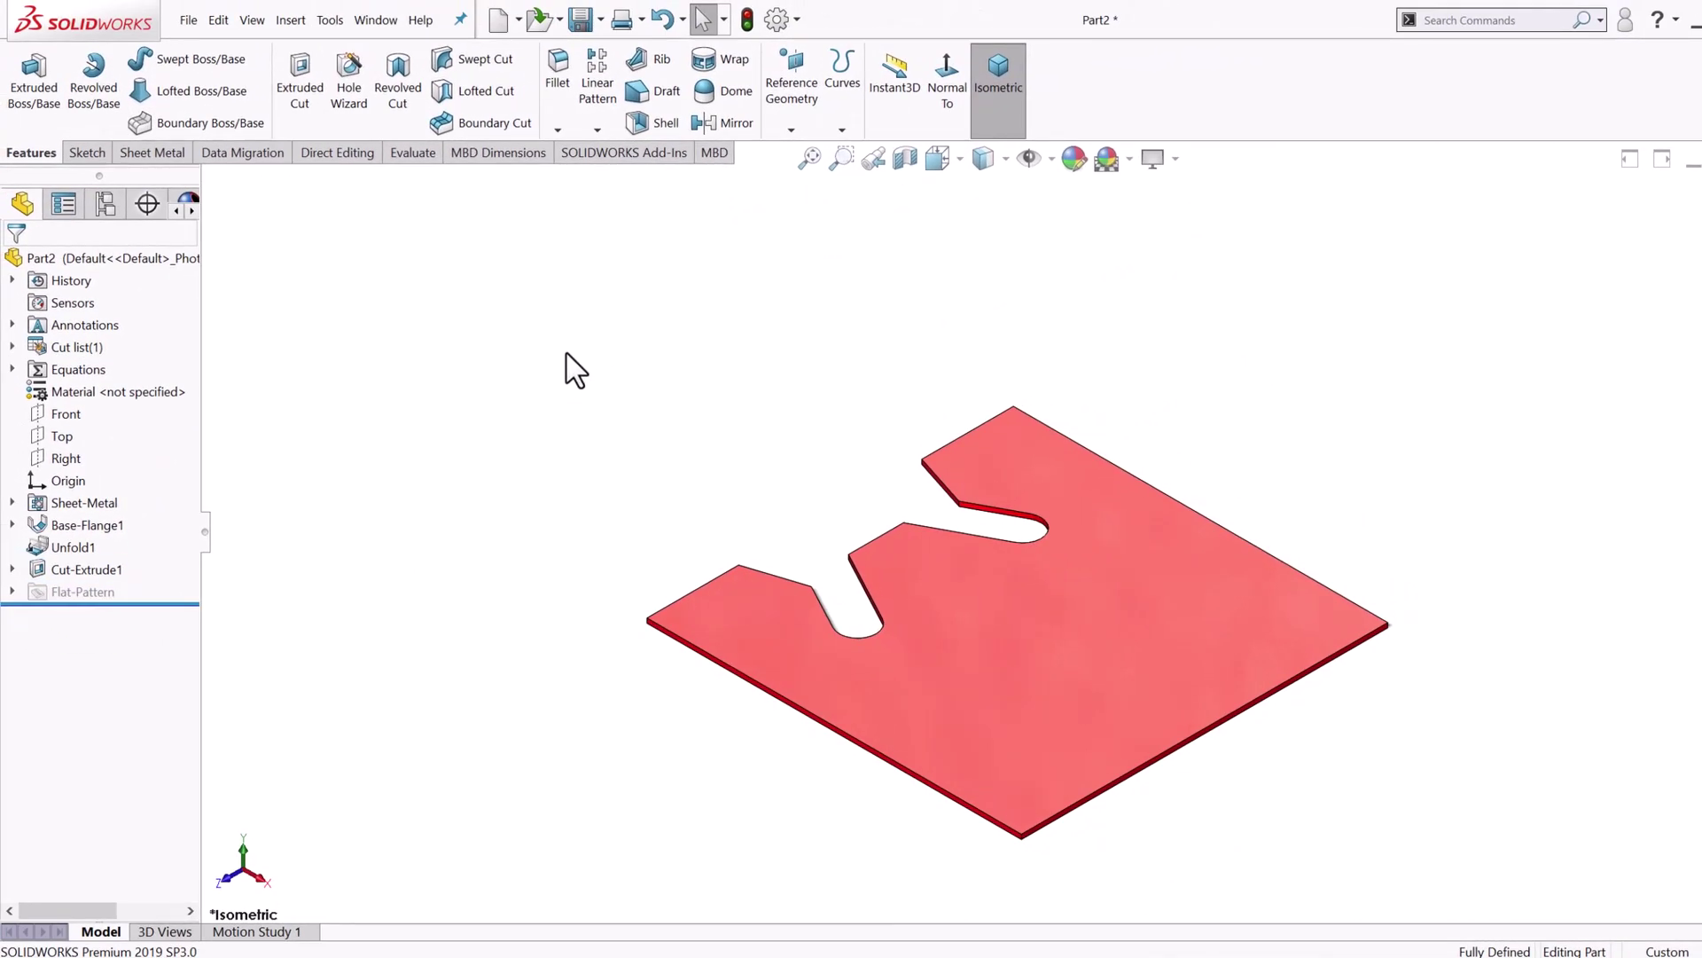
Step: Edit the cut's sketch to round its four sharp inner corners with 1 mm sketch fillets, and rebuild the cut
left_click(11, 569)
left_click(77, 589)
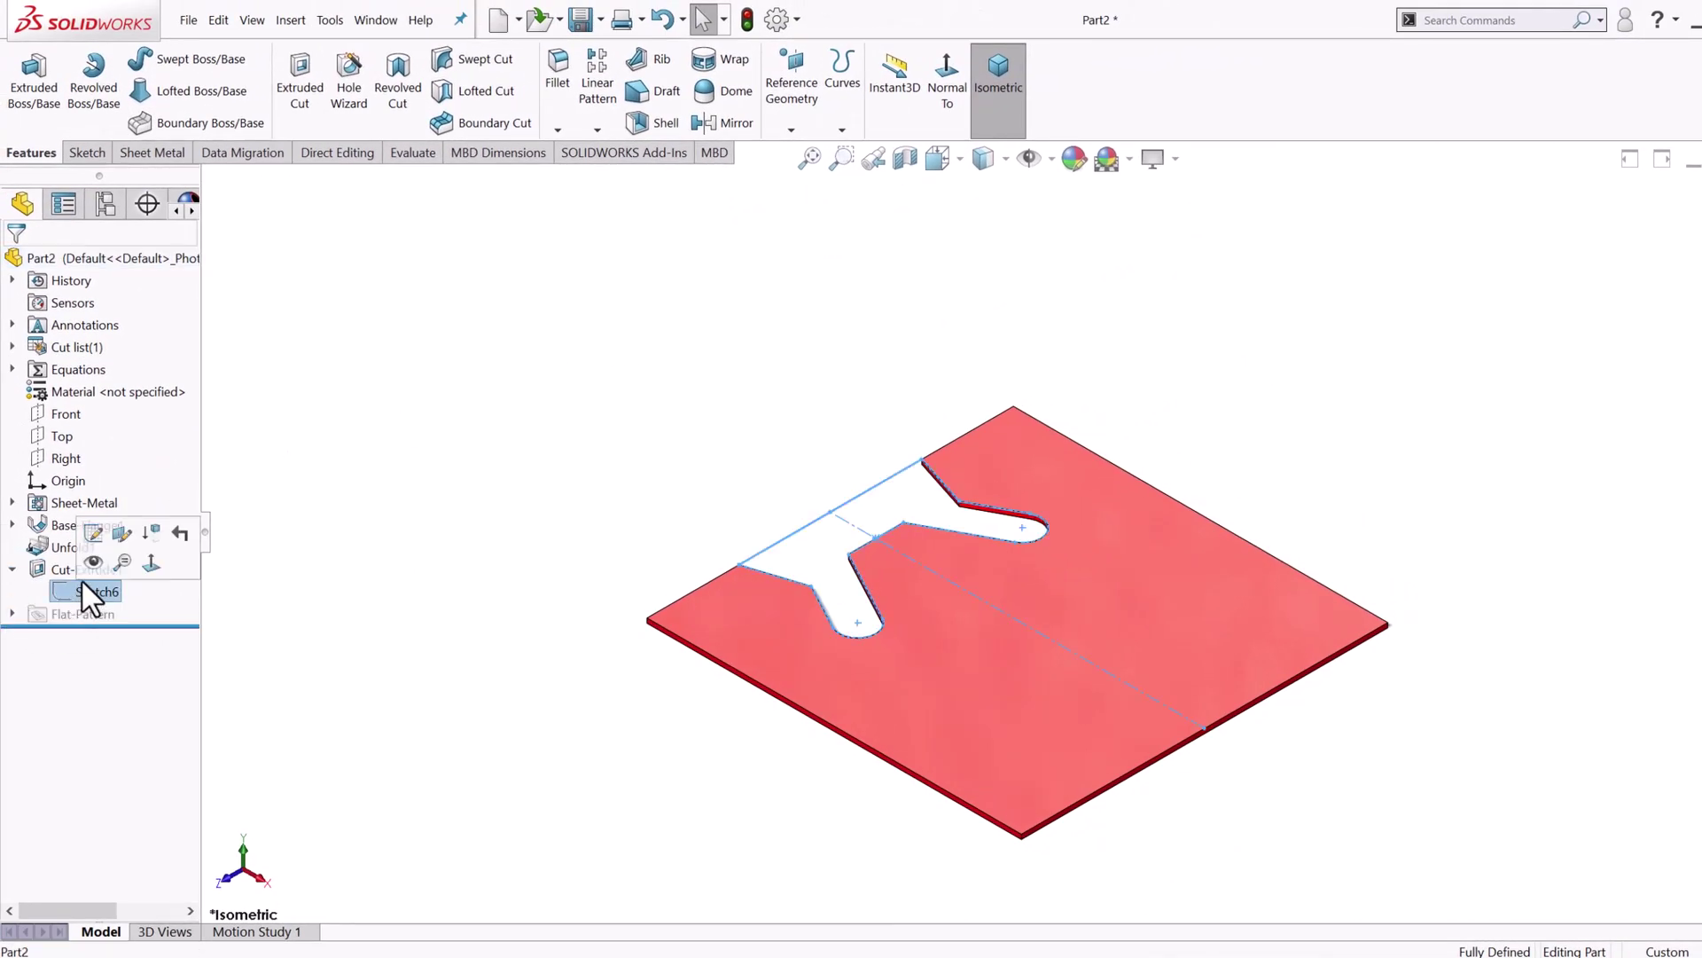
left_click(116, 535)
key("s")
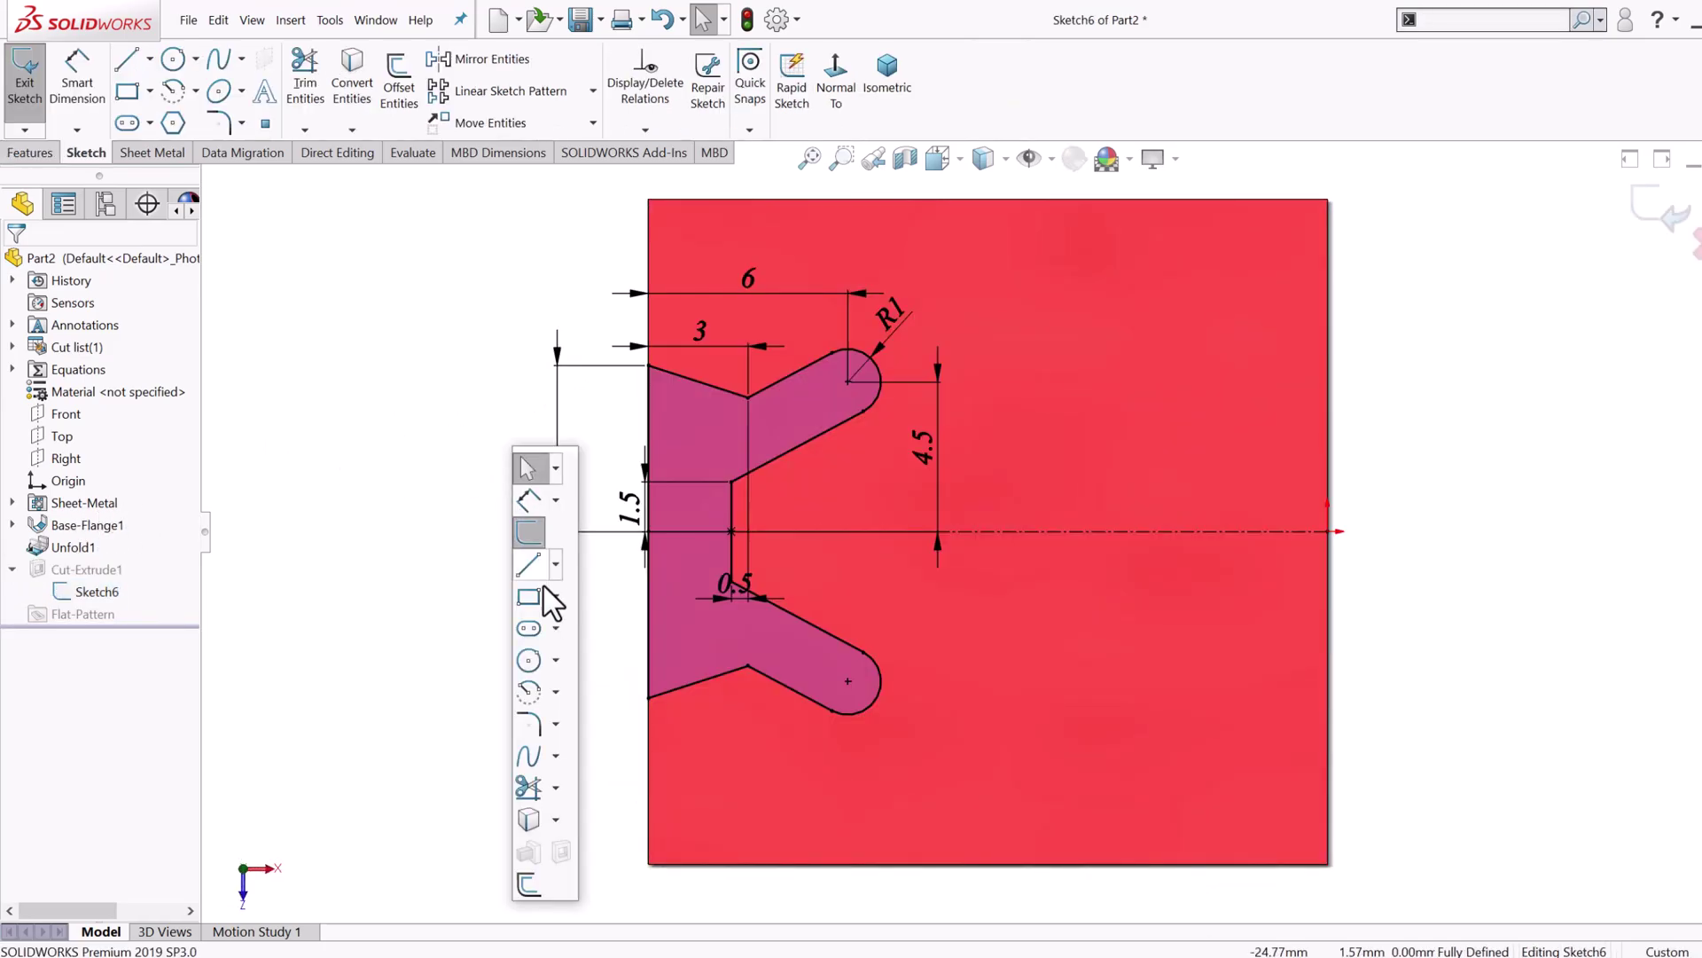
left_click(528, 725)
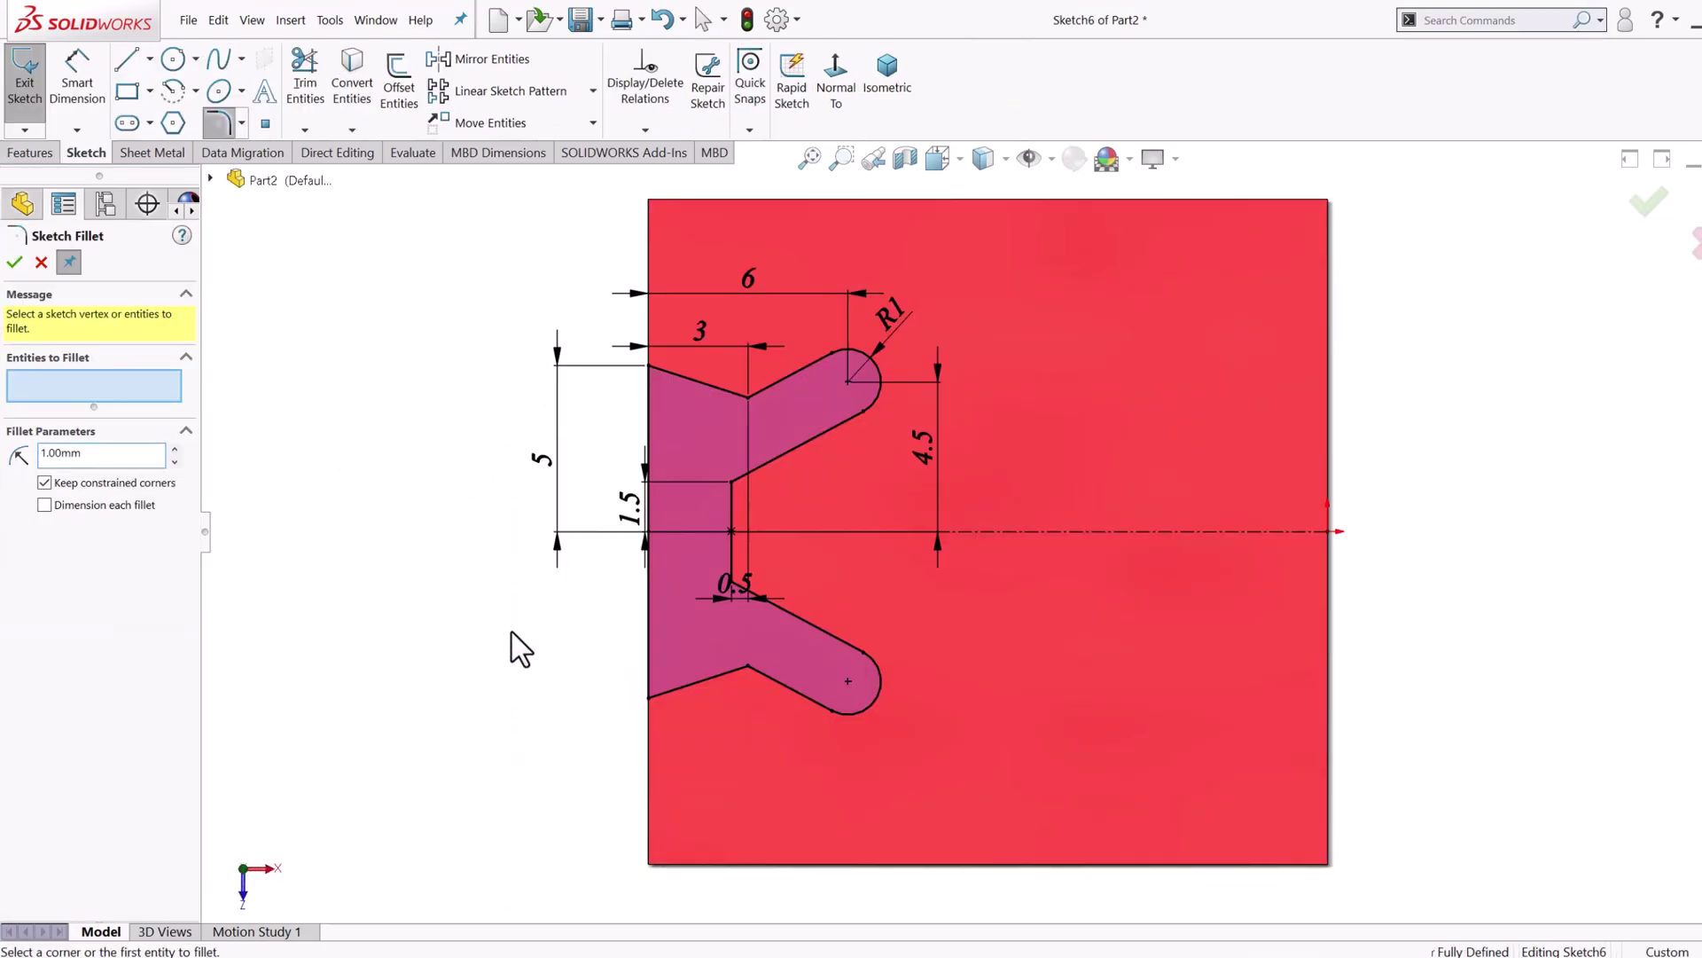
left_click(746, 395)
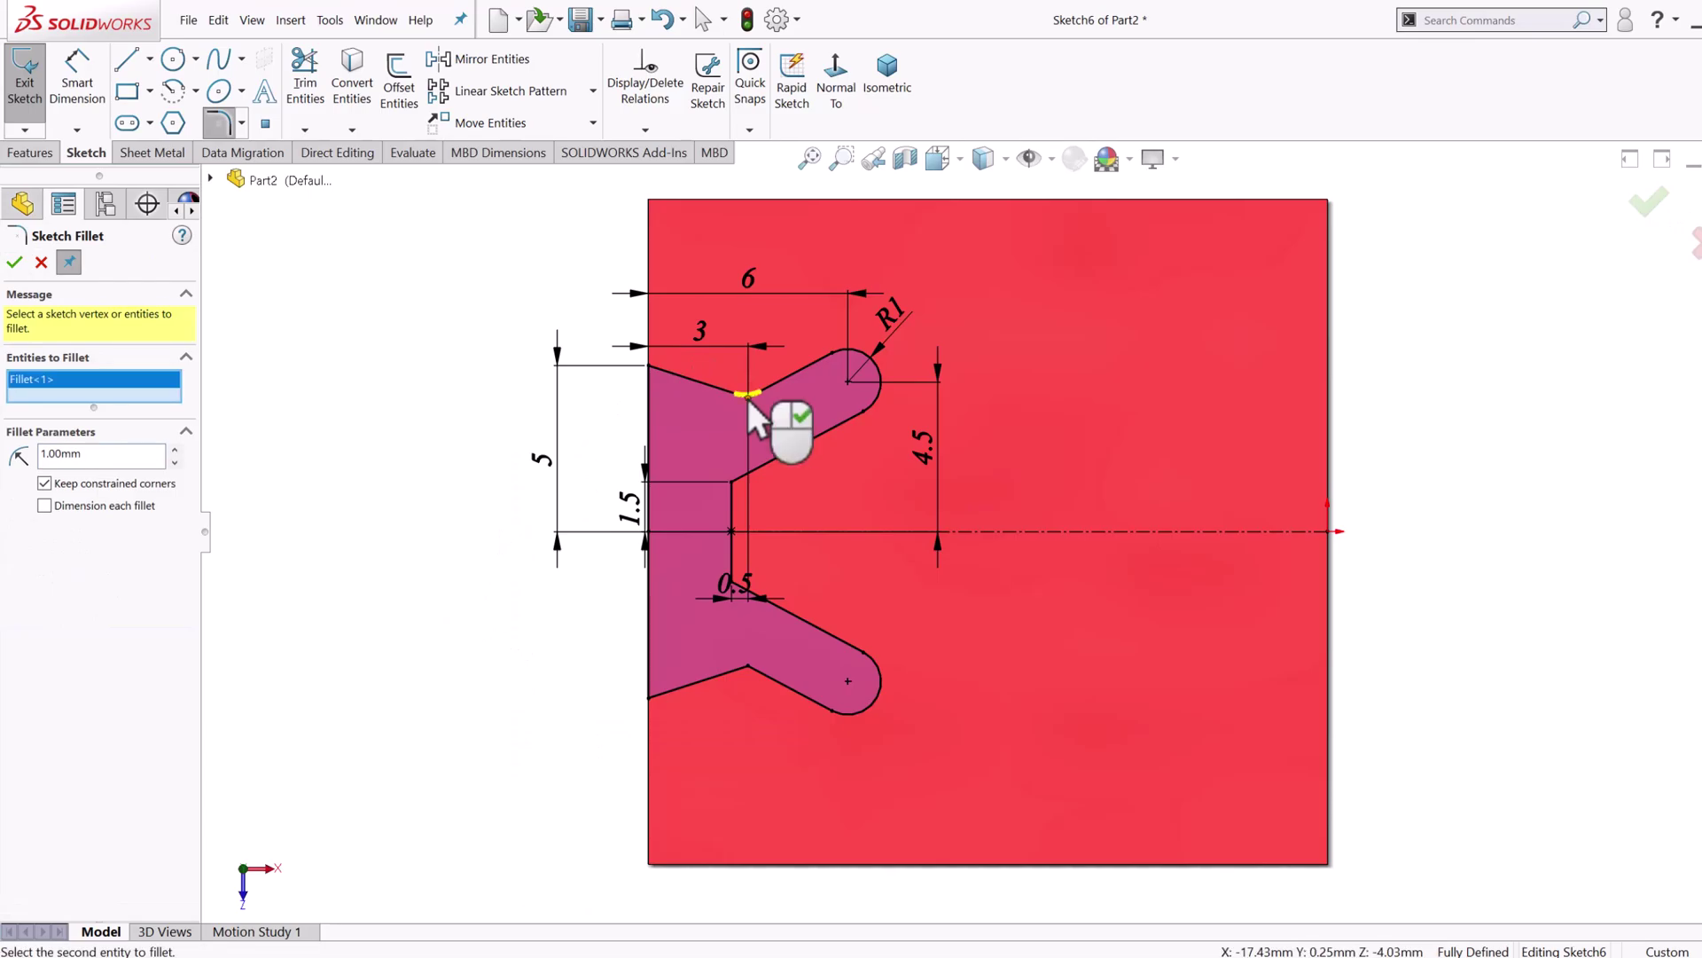
left_click(731, 476)
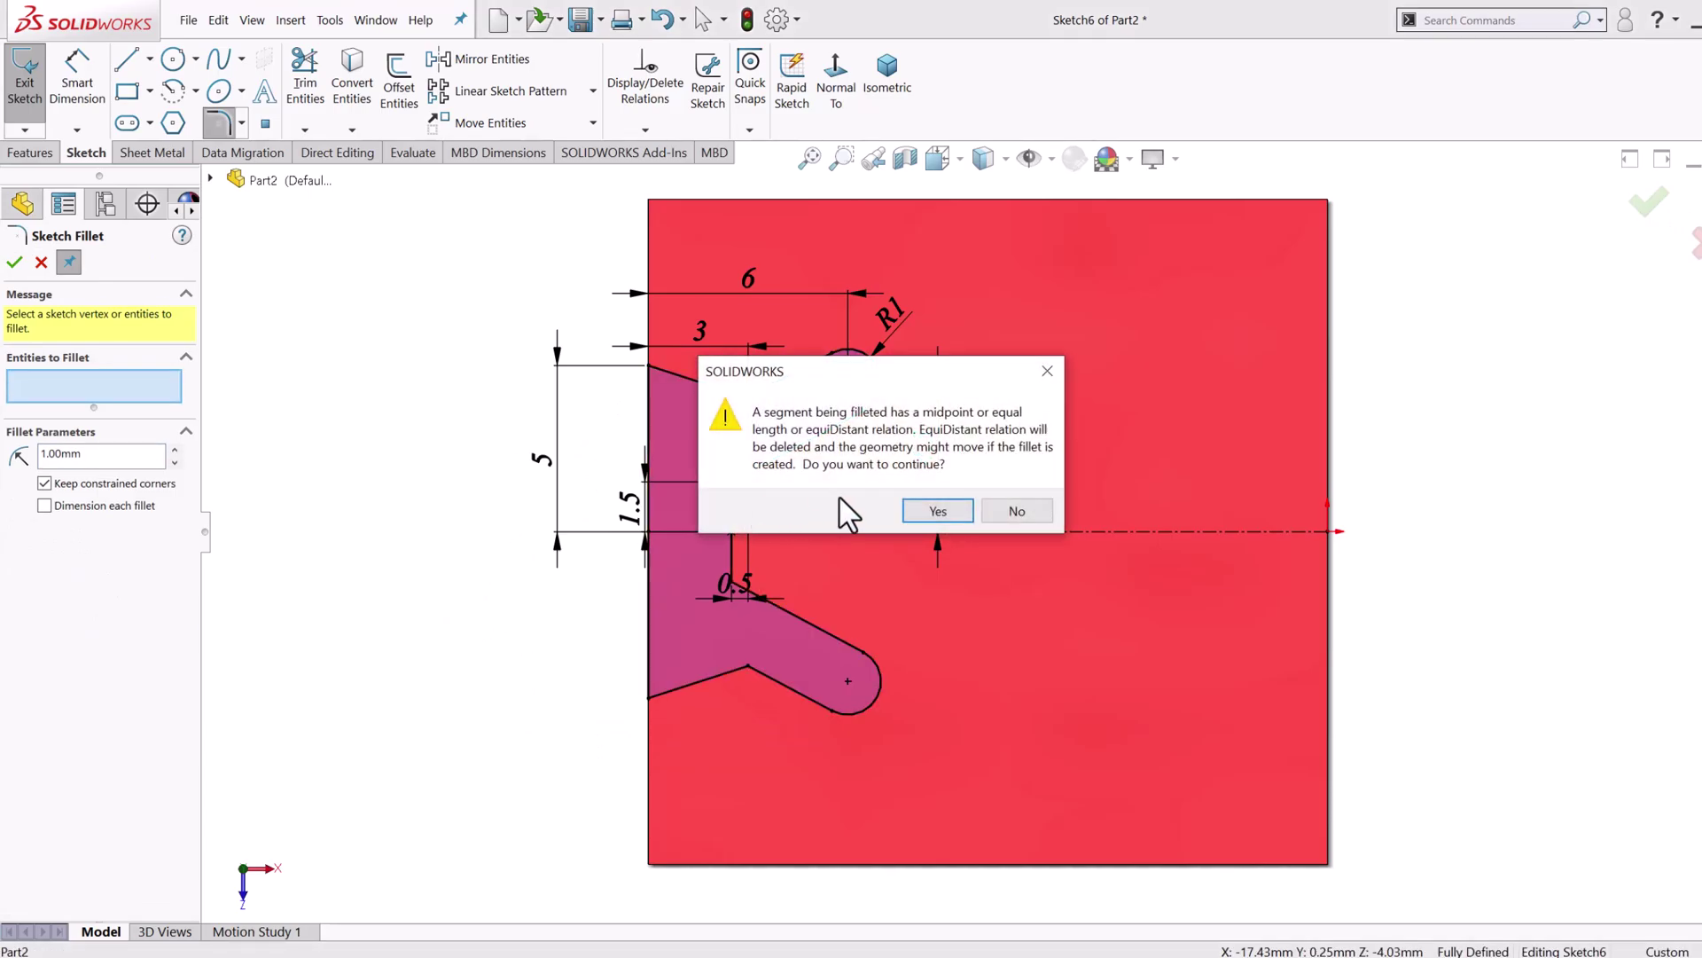
left_click(931, 509)
left_click(732, 578)
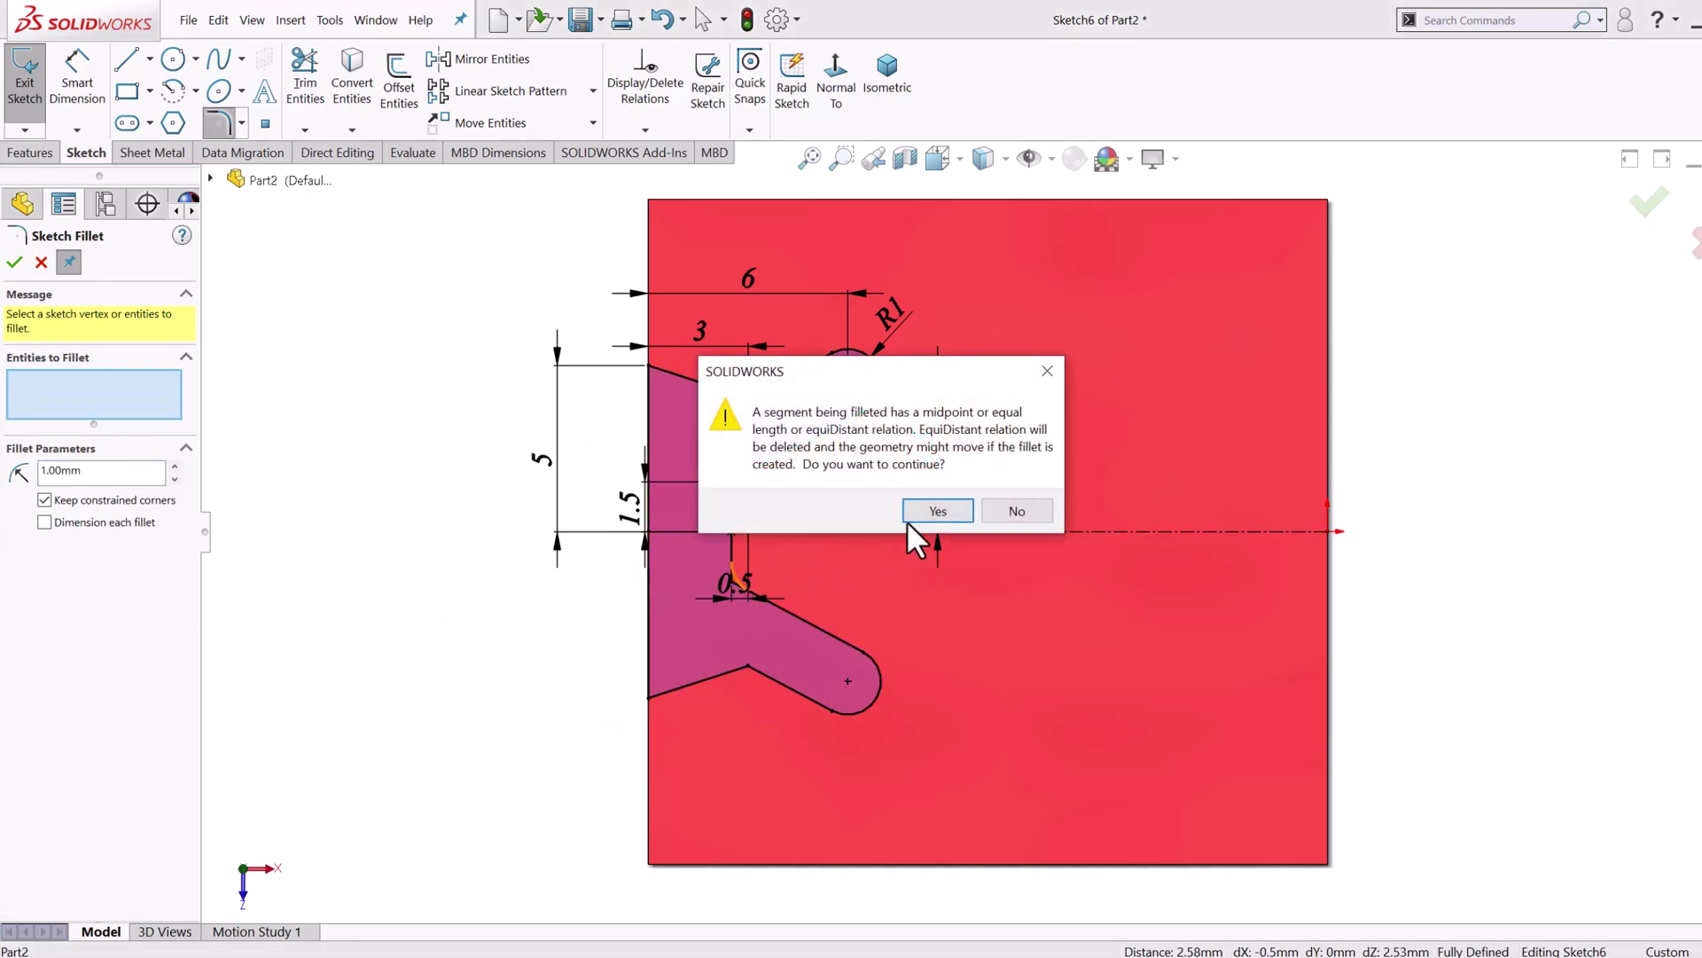
left_click(927, 511)
left_click(747, 667)
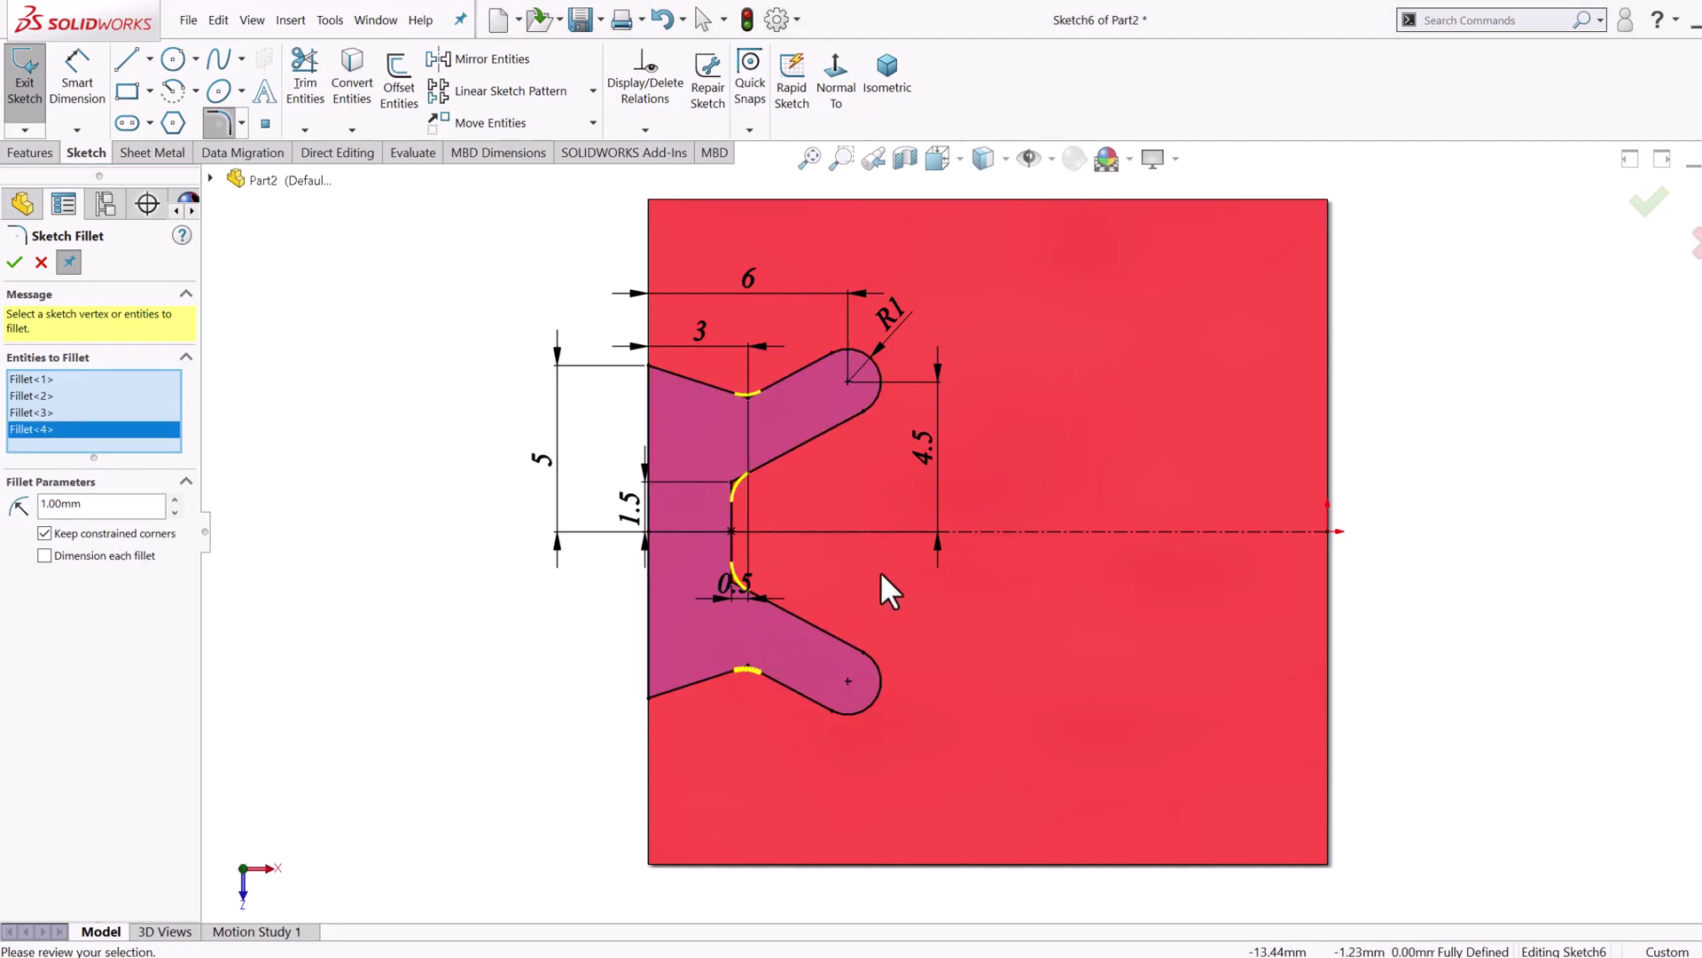
left_click(14, 263)
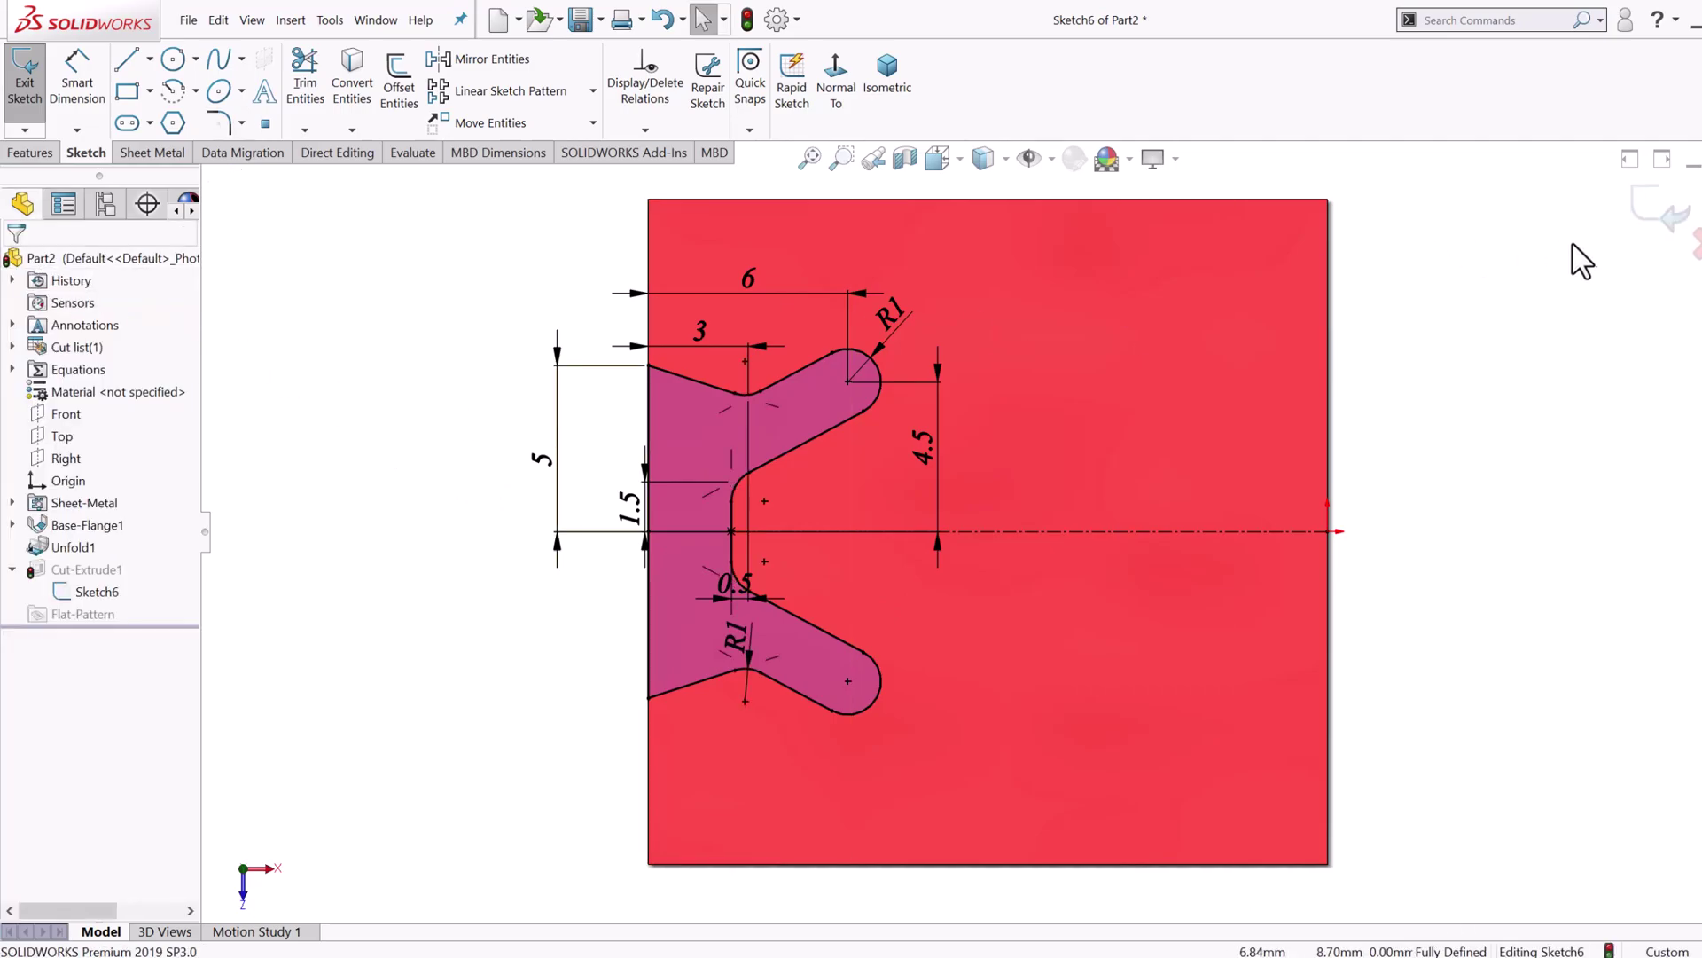
left_click(1656, 211)
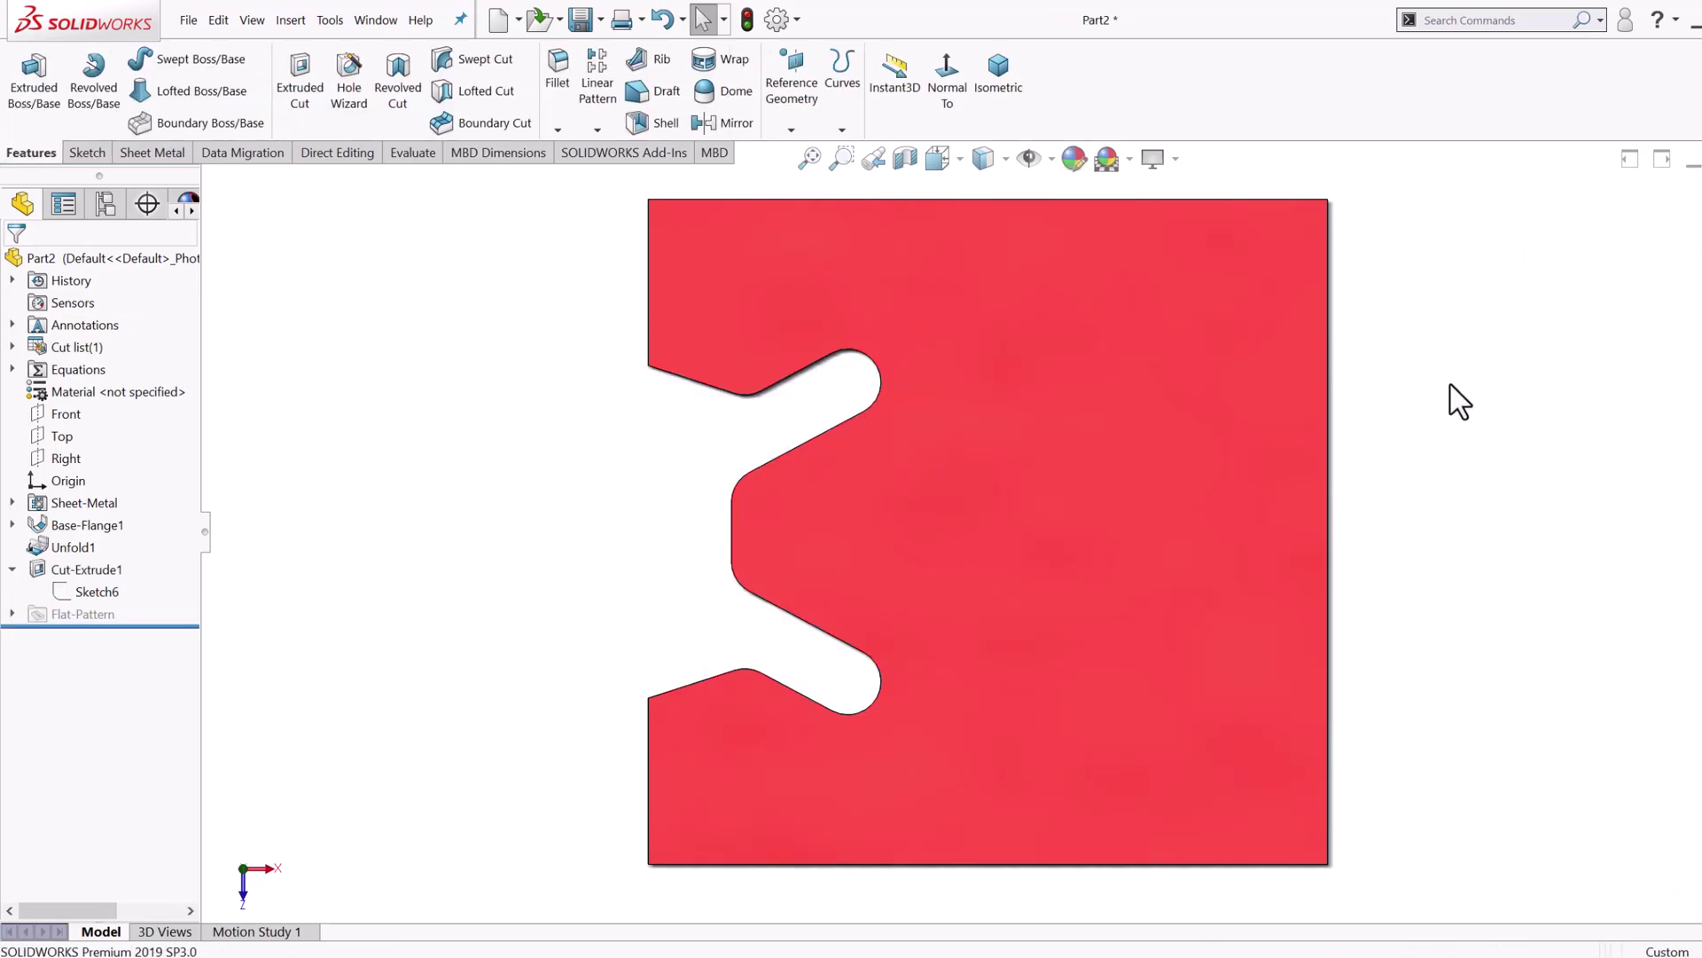
Step: Fold the flat sheet back into shape with the Fold command, collecting all bends (BaseBend2 and BaseBend1)
middle_click_drag(1456, 392, 628, 497)
key("ctrl+7")
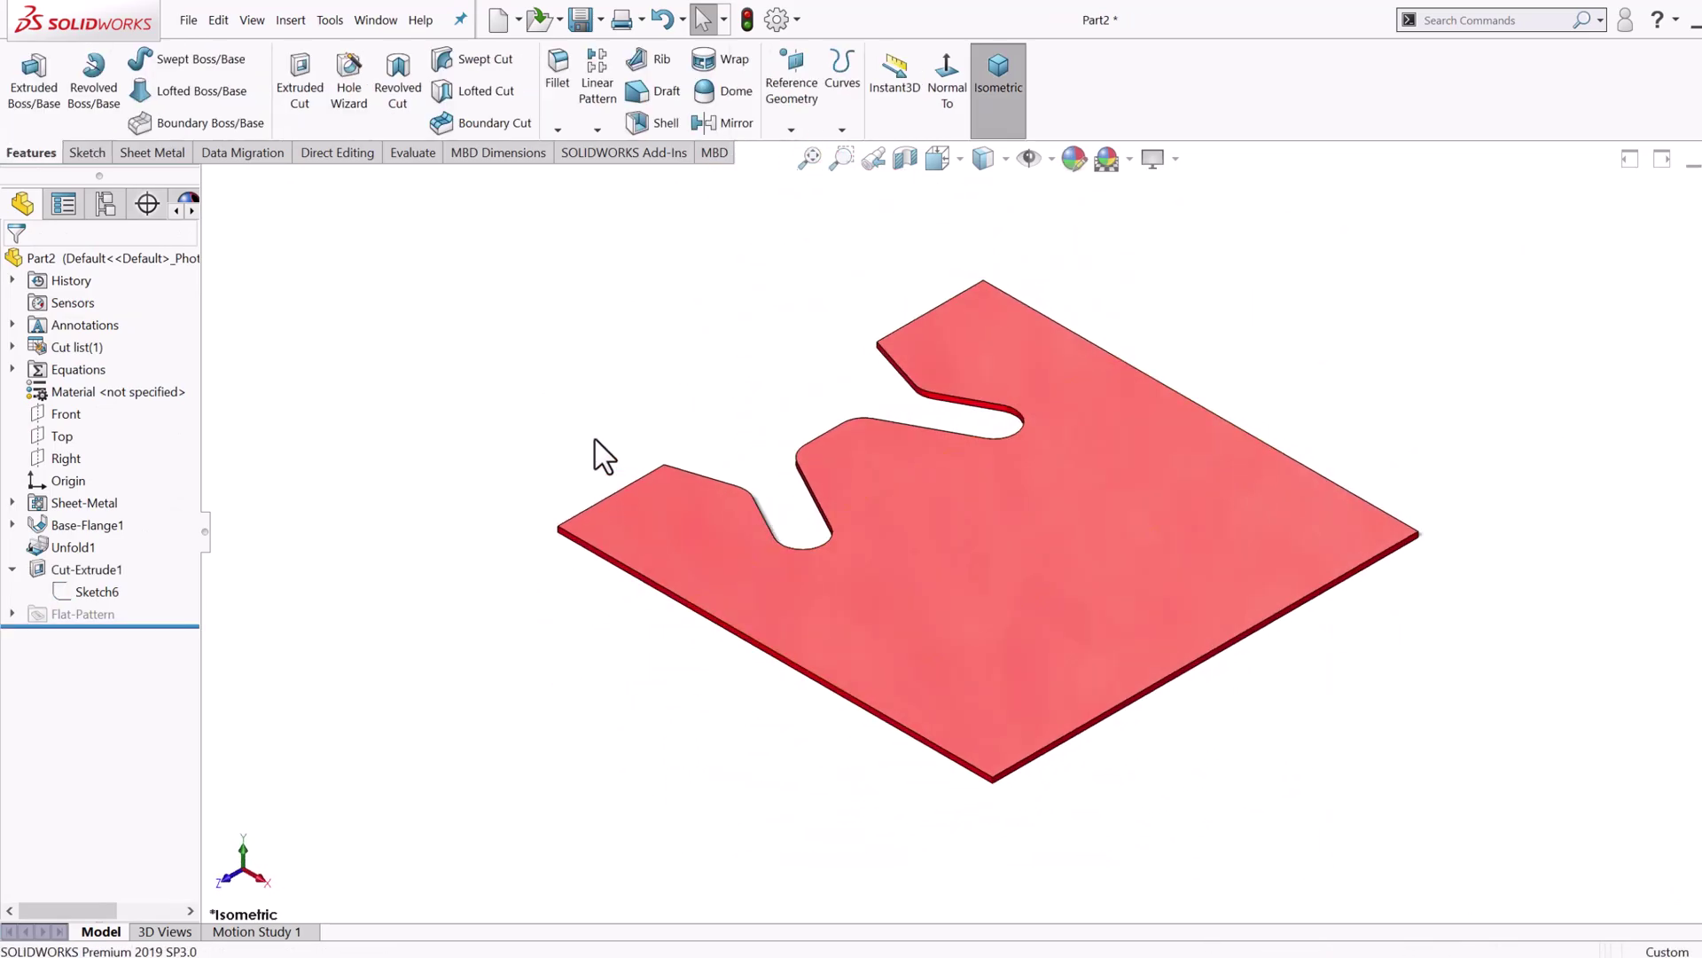
left_click(162, 153)
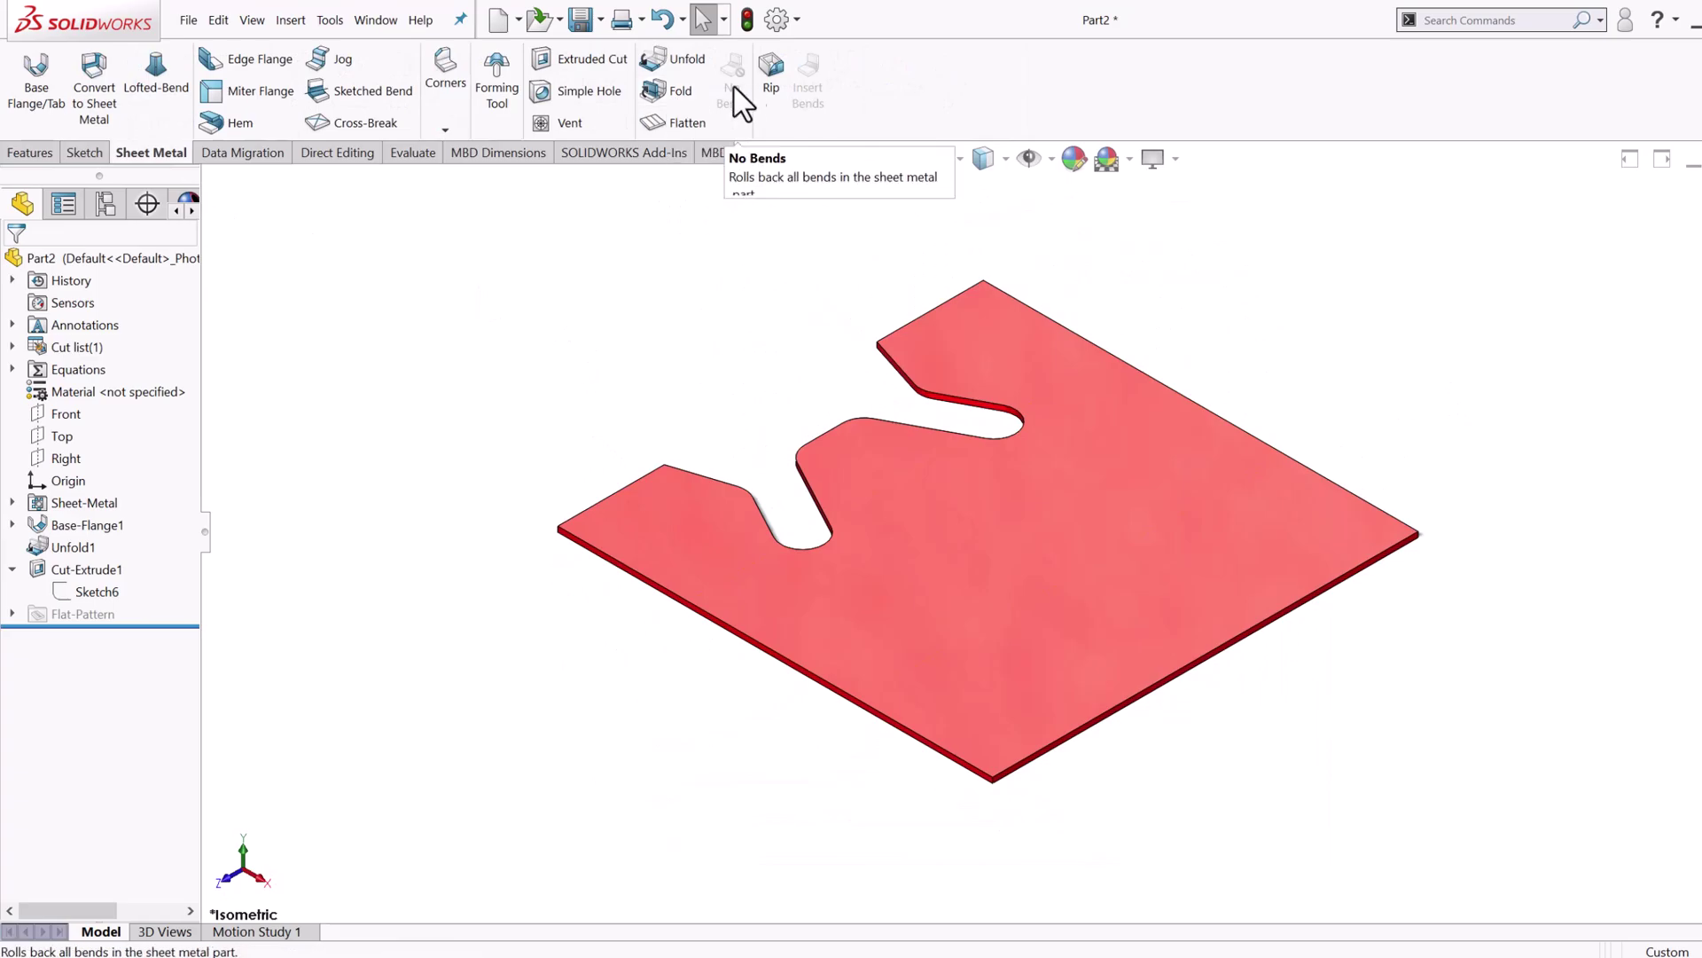
left_click(661, 84)
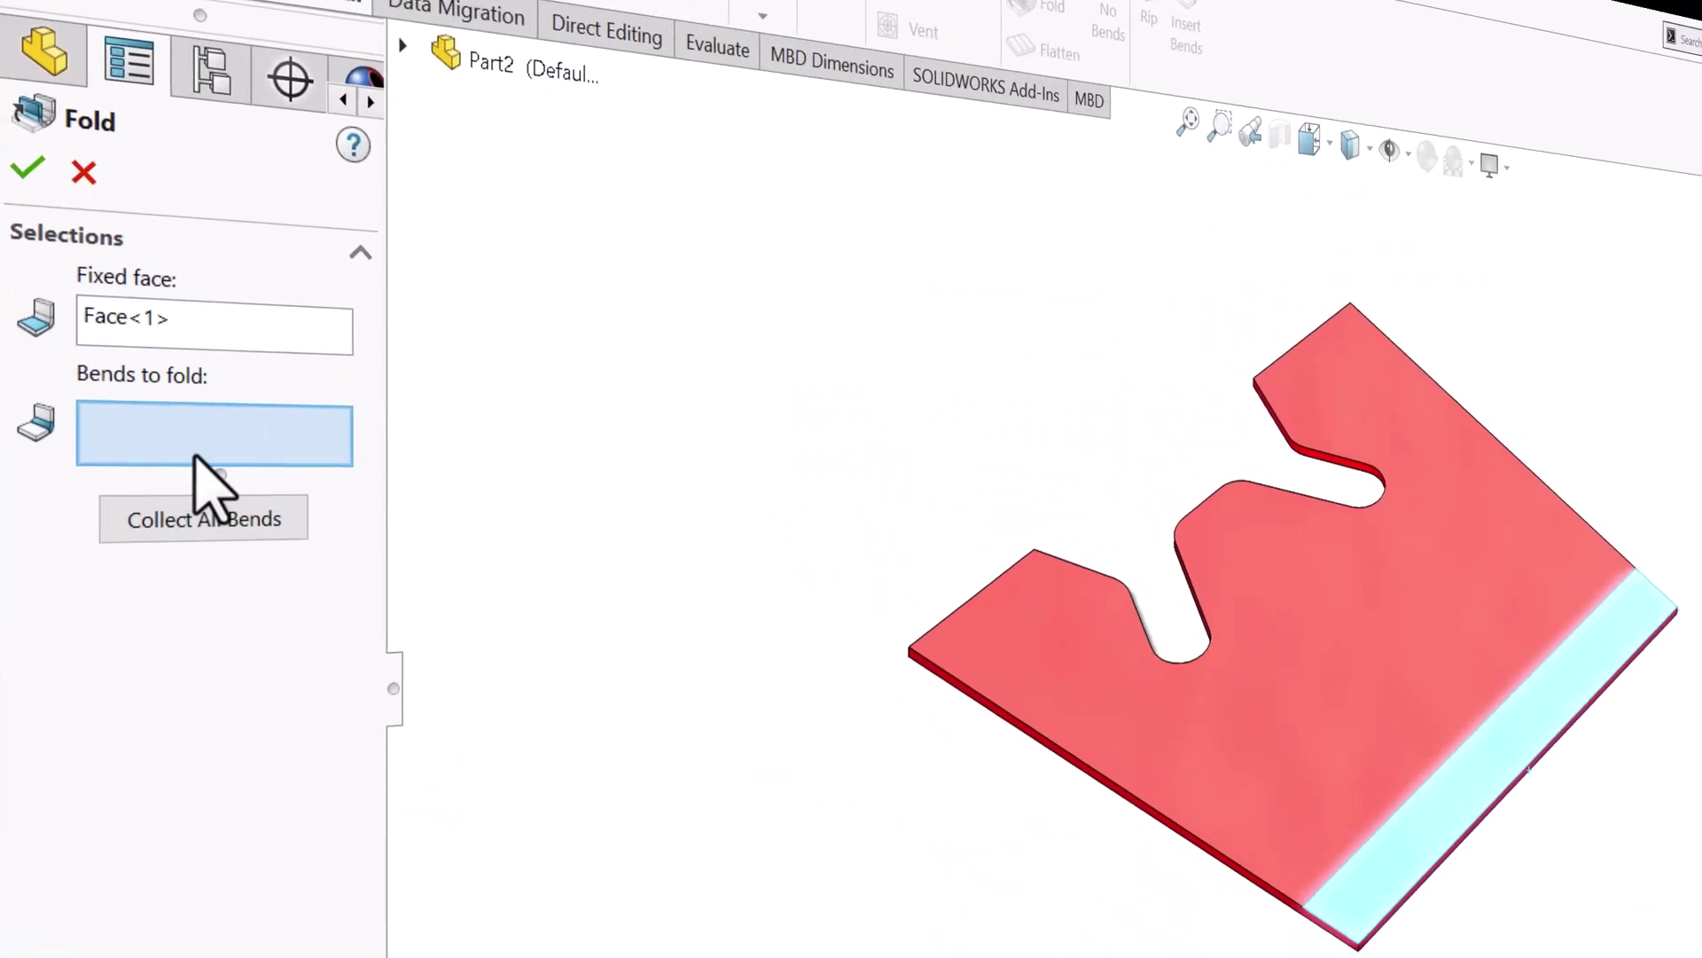
left_click(202, 521)
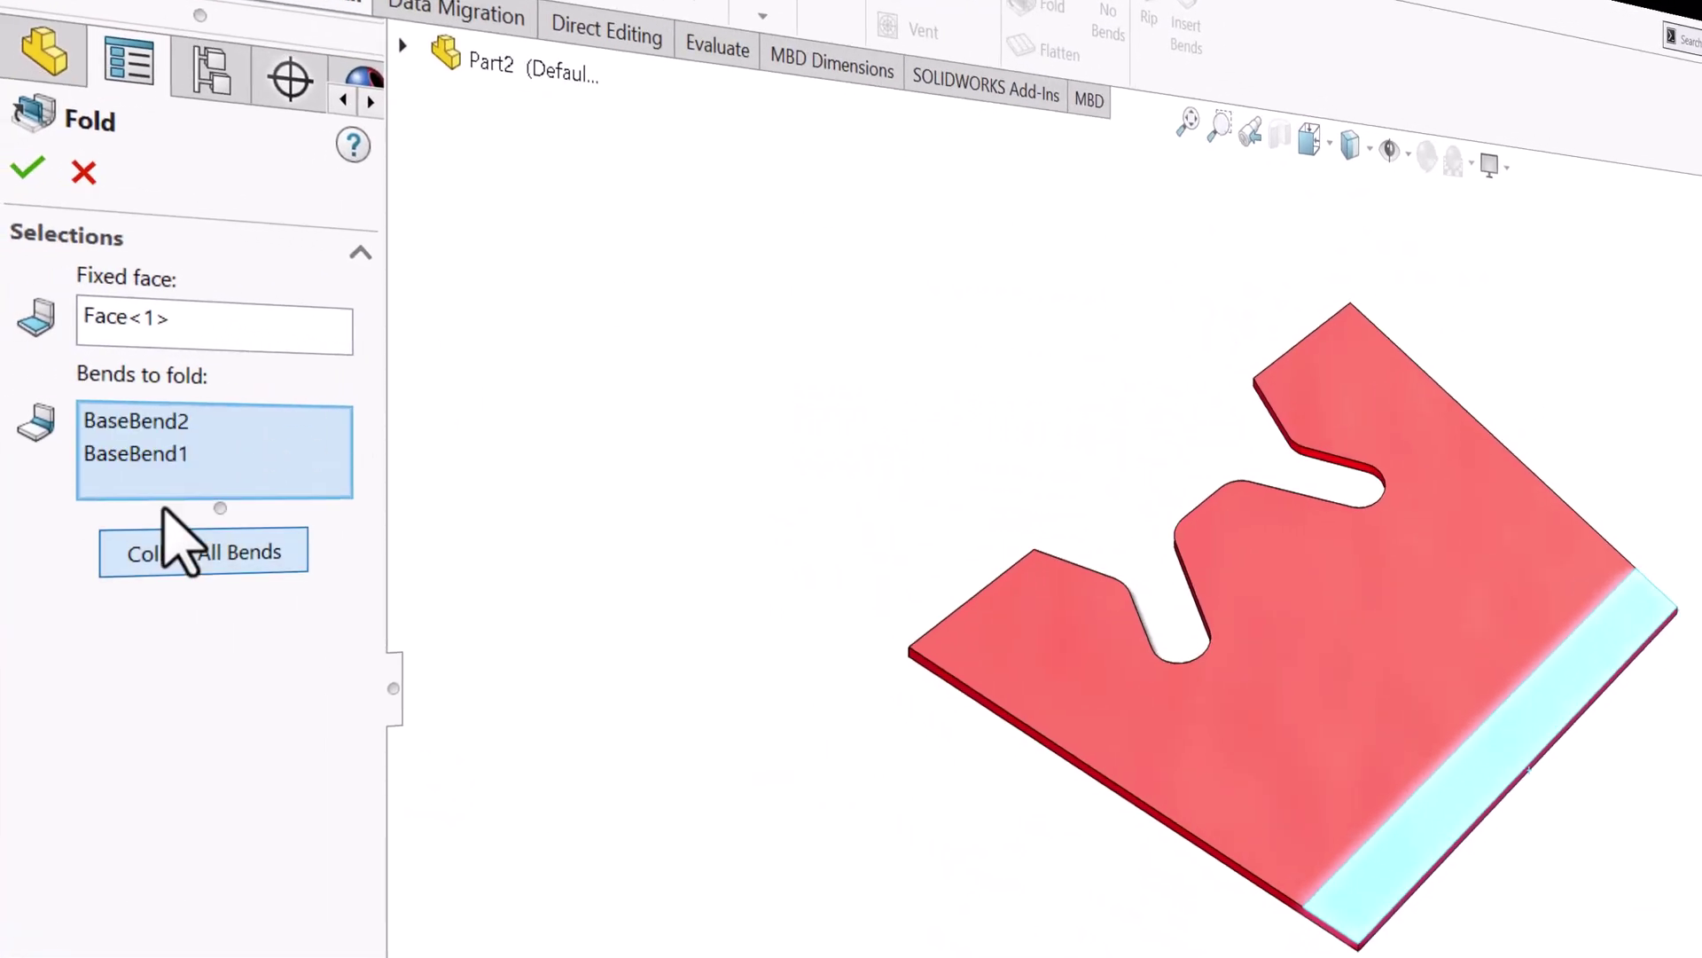
left_click(124, 421)
left_click(125, 453)
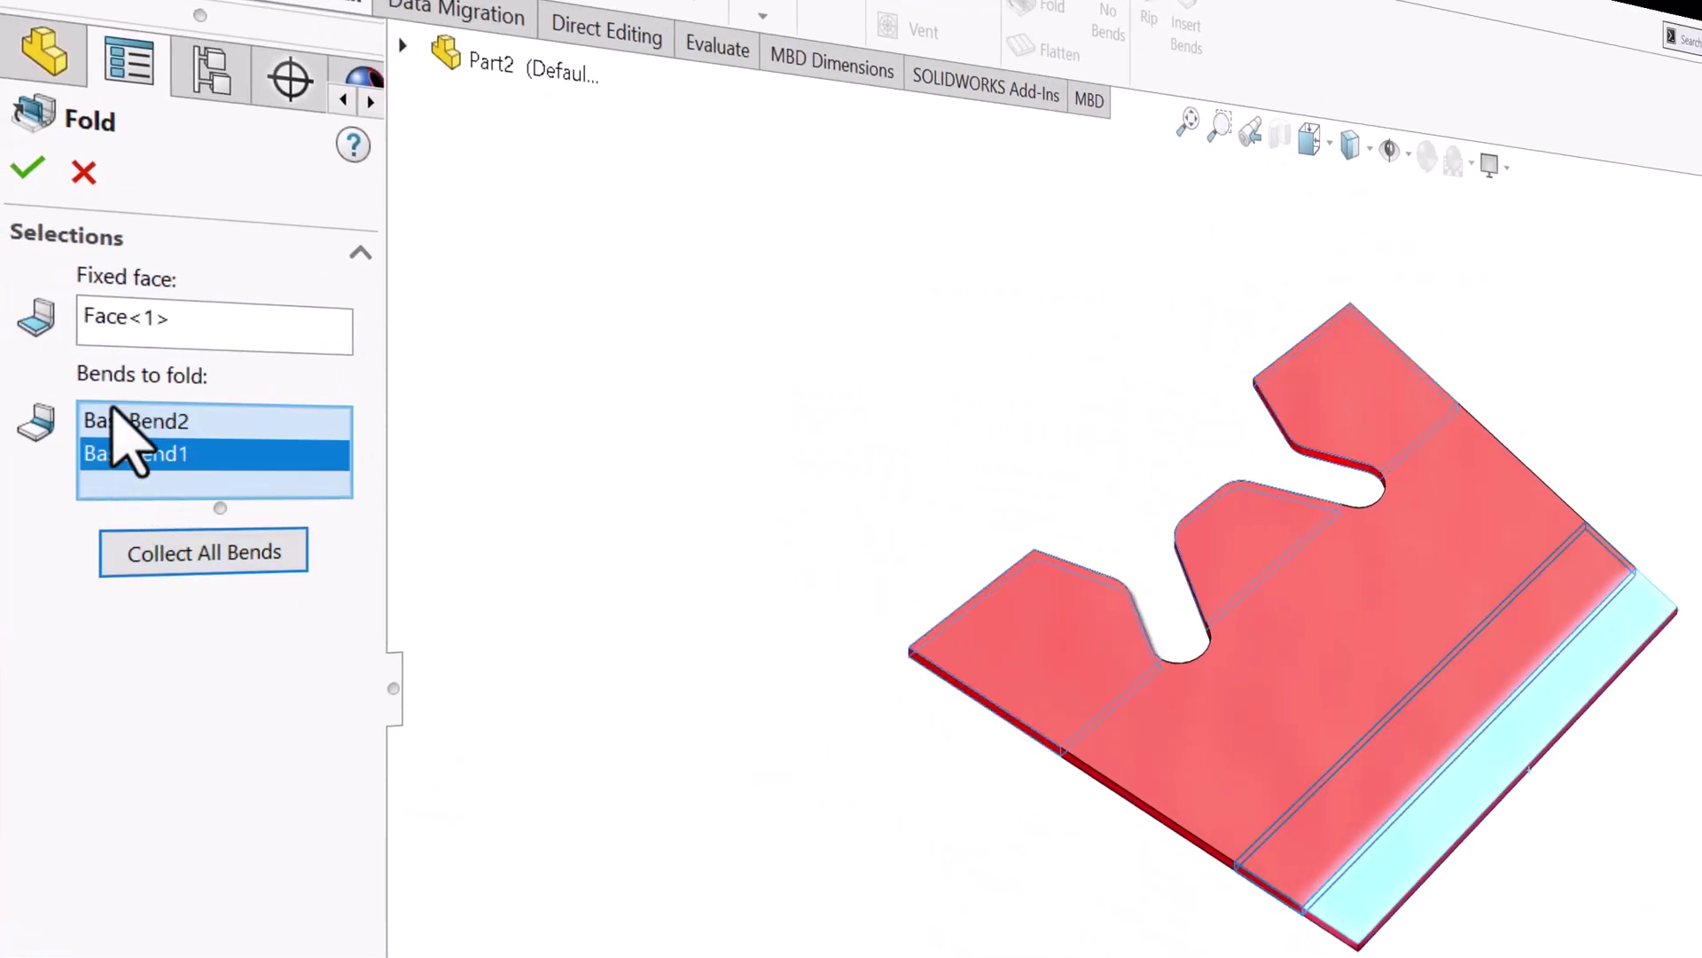
left_click(27, 169)
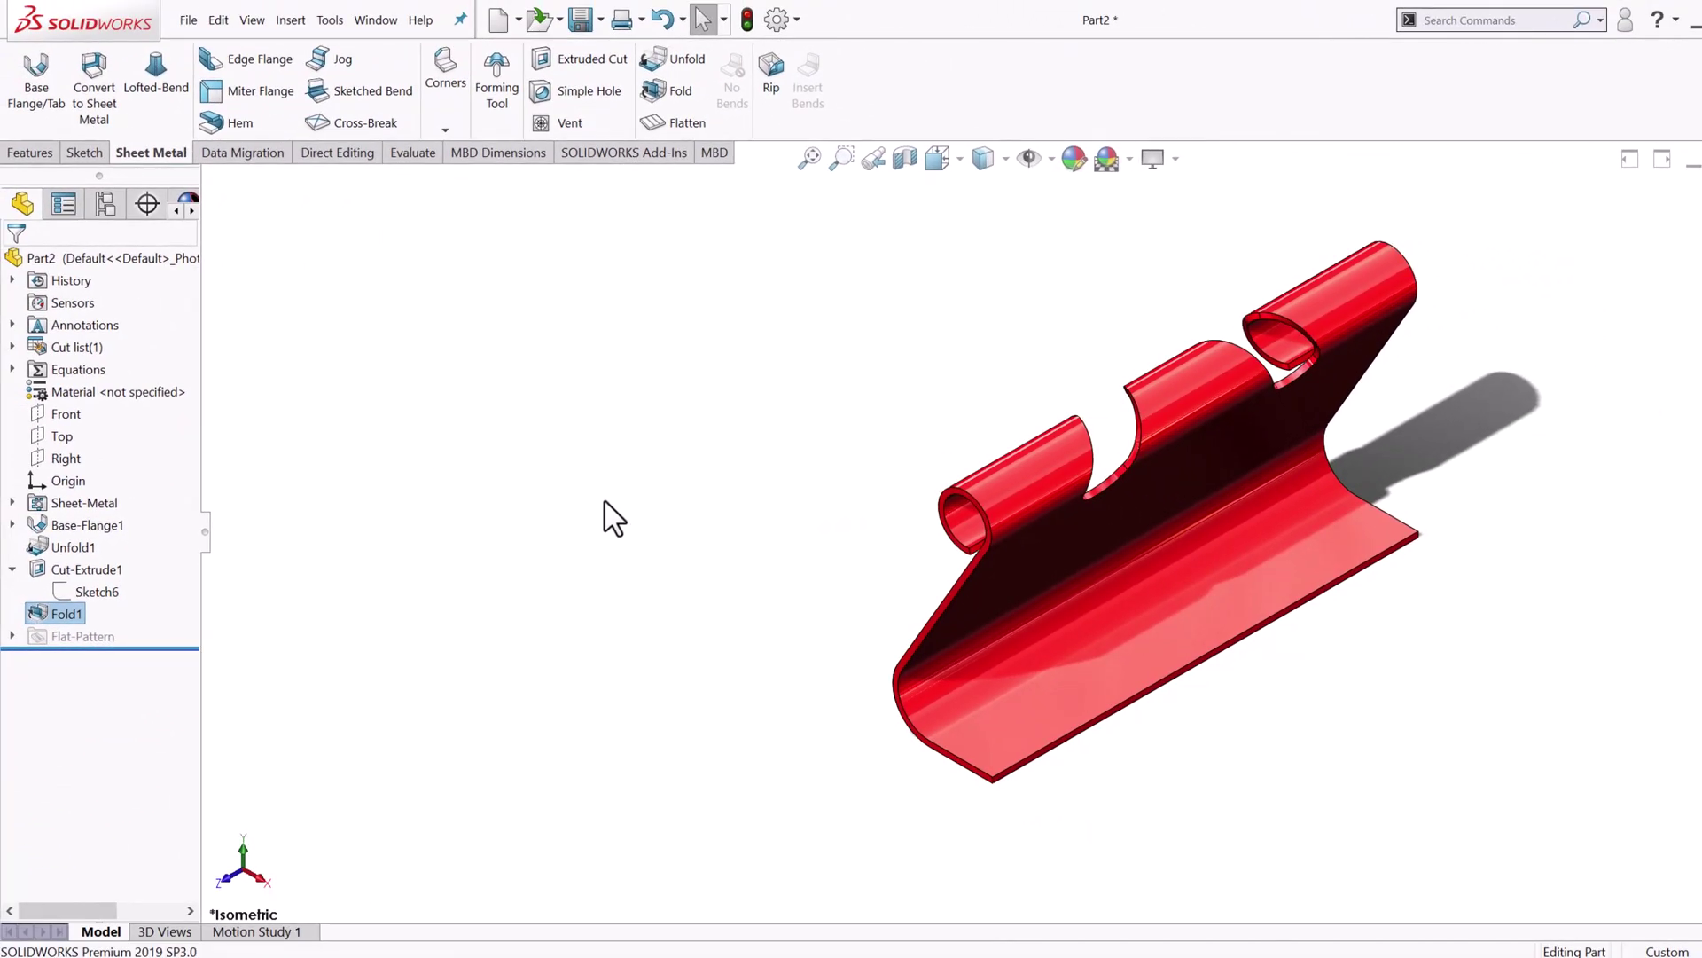
Step: Mirror the folded sheet metal body about the thin end face of its lower flange, with Merge solids on
left_click(40, 152)
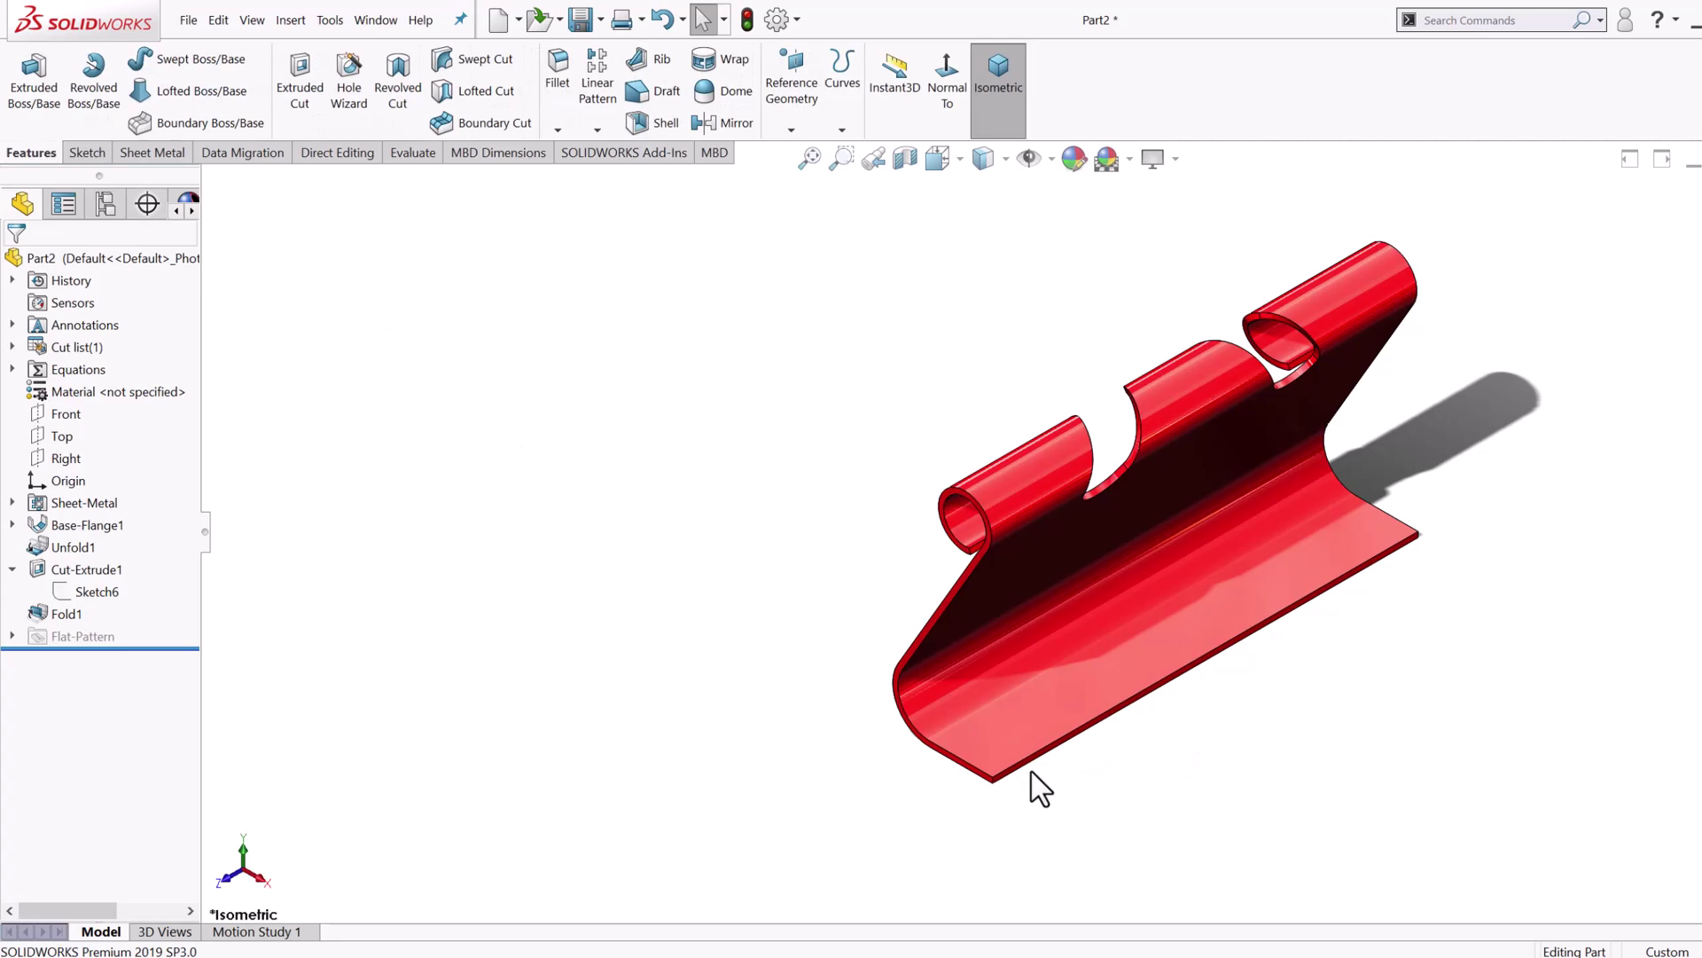
scroll(1061, 752, "down", 2)
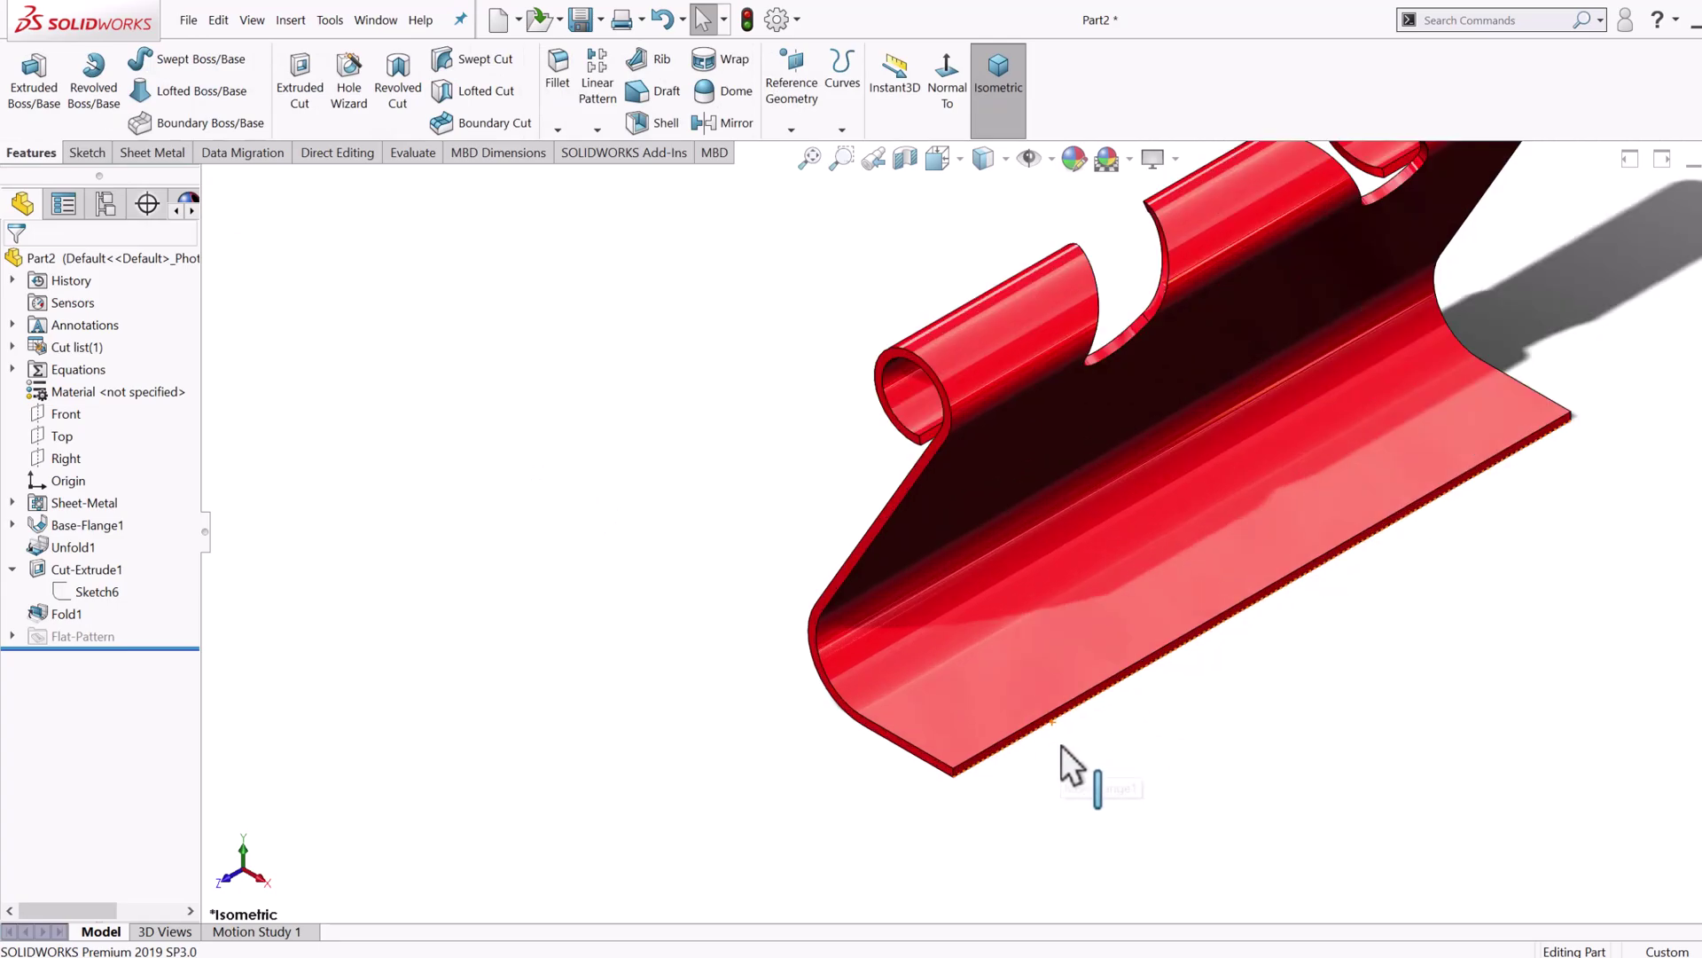
left_click(1013, 739)
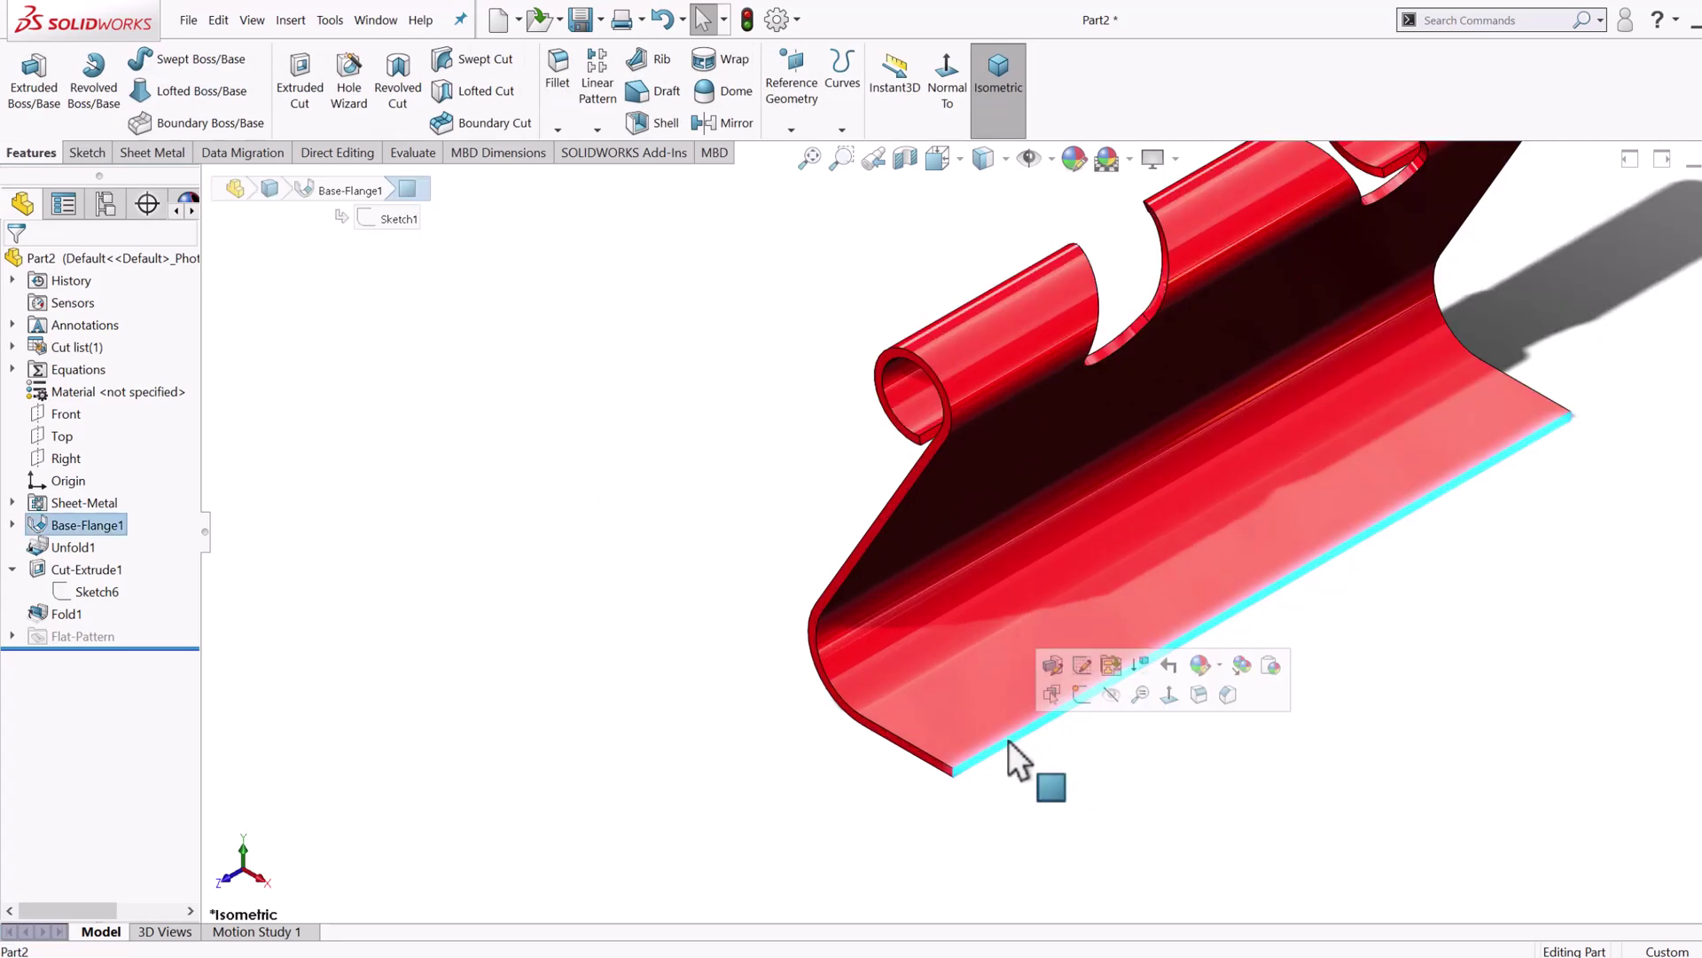
left_click(596, 130)
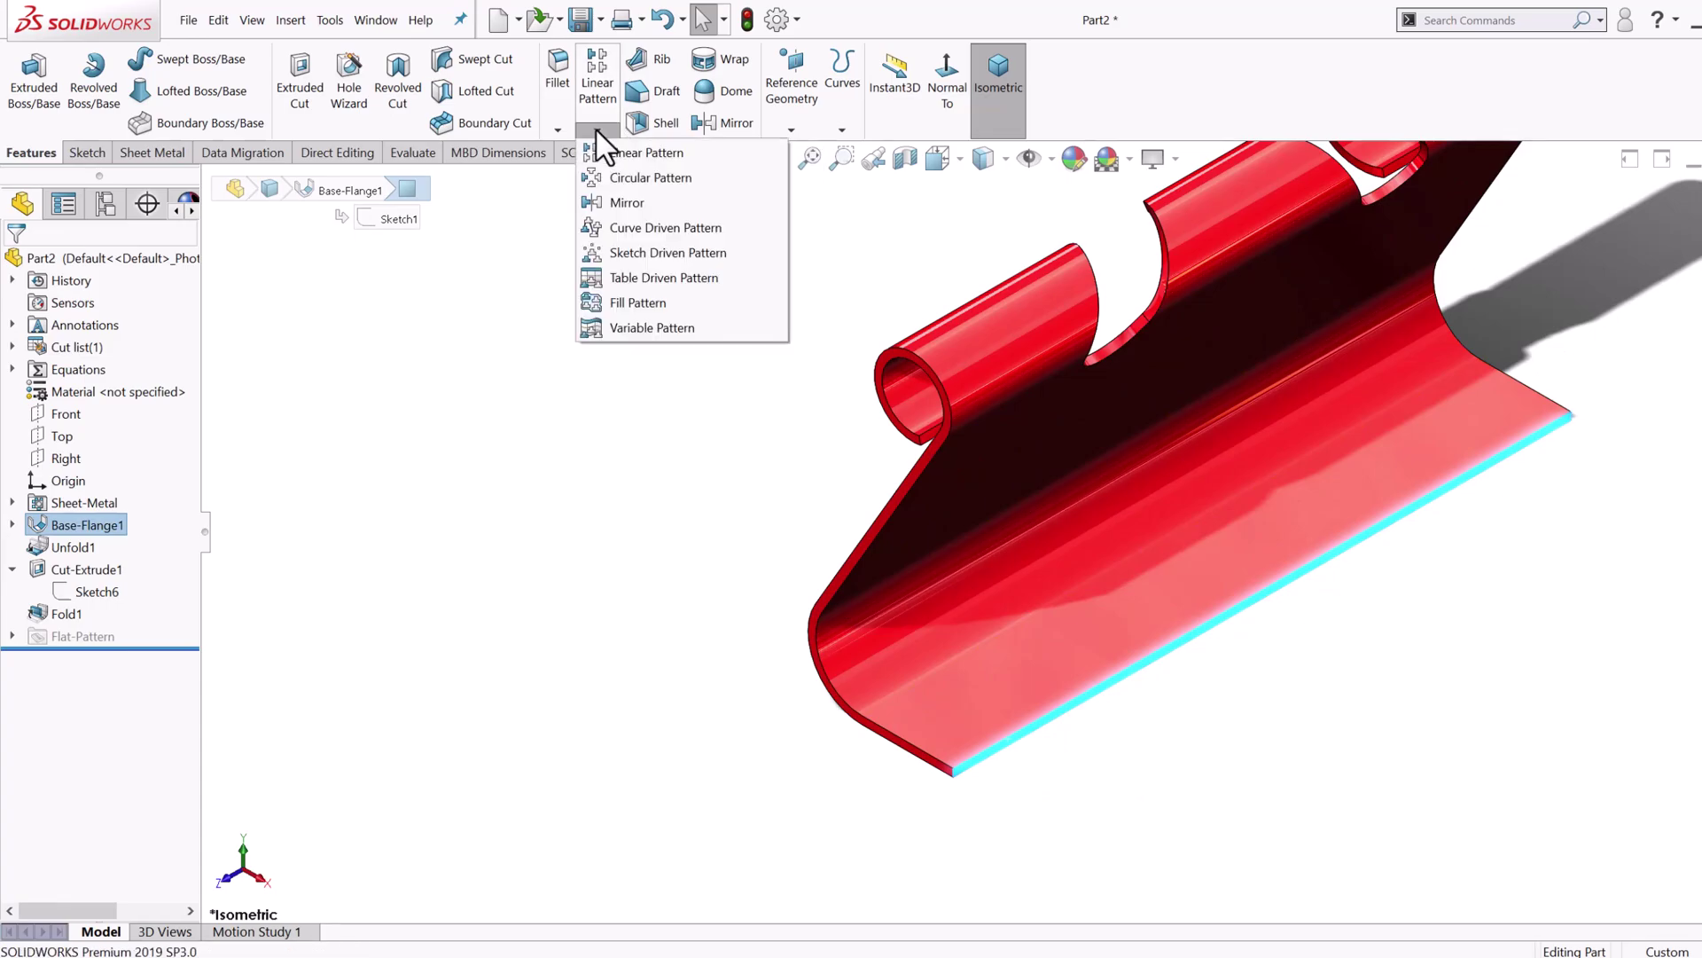
left_click(621, 202)
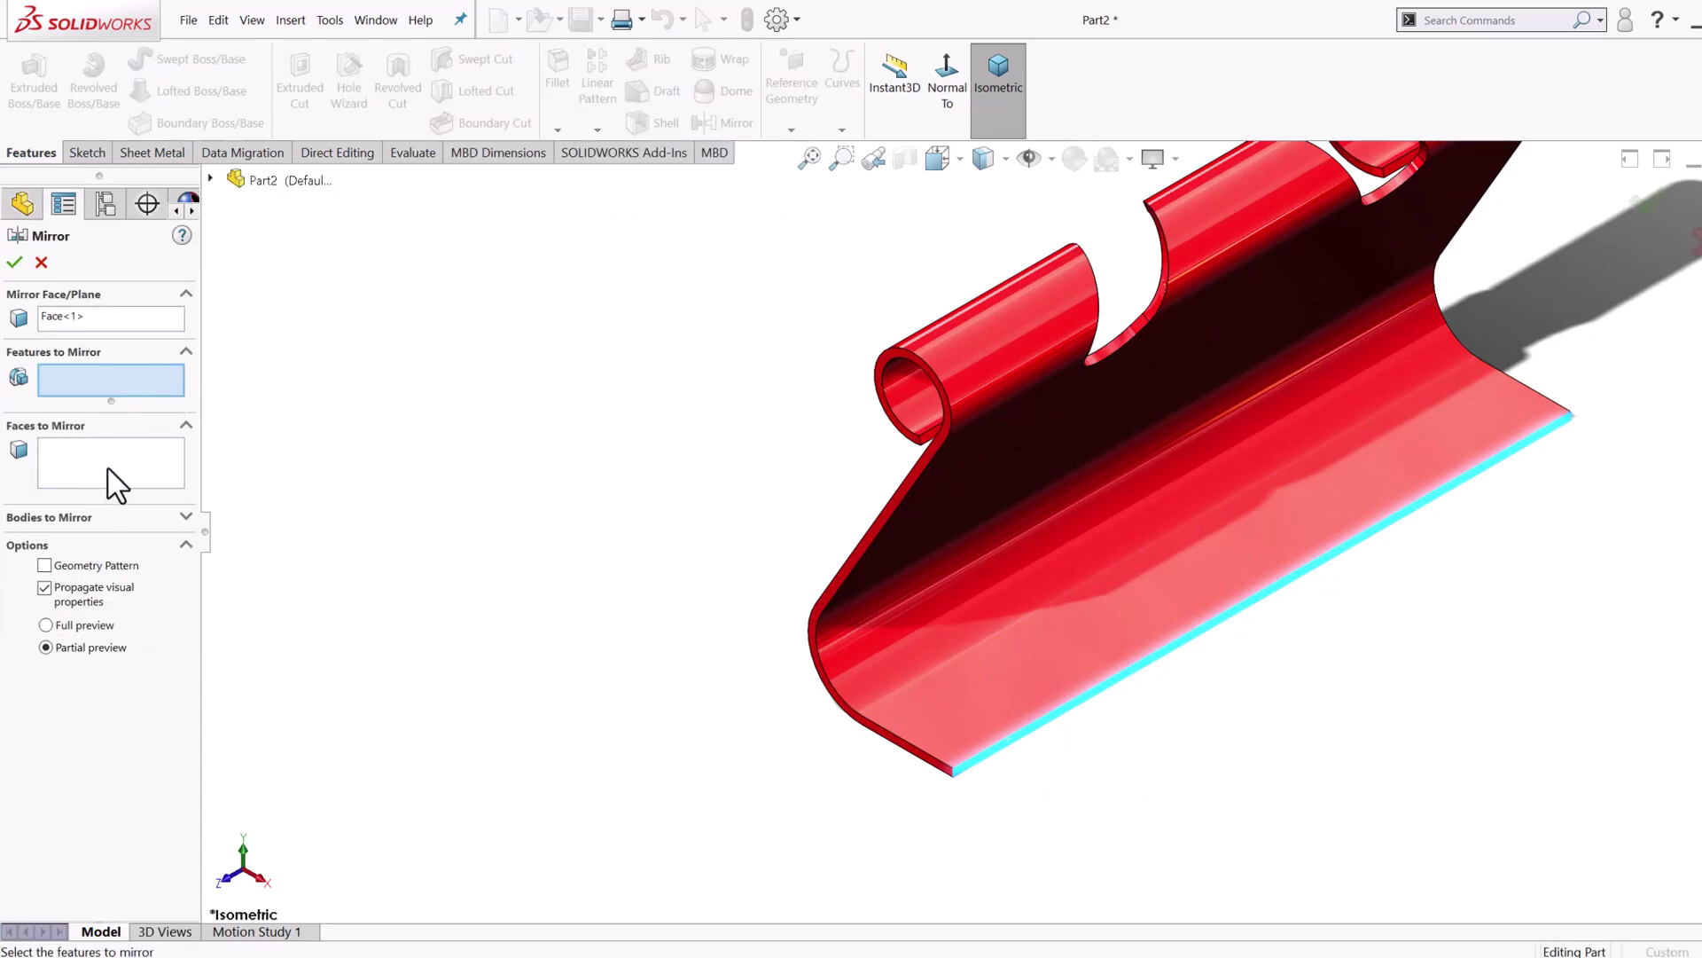
left_click(102, 518)
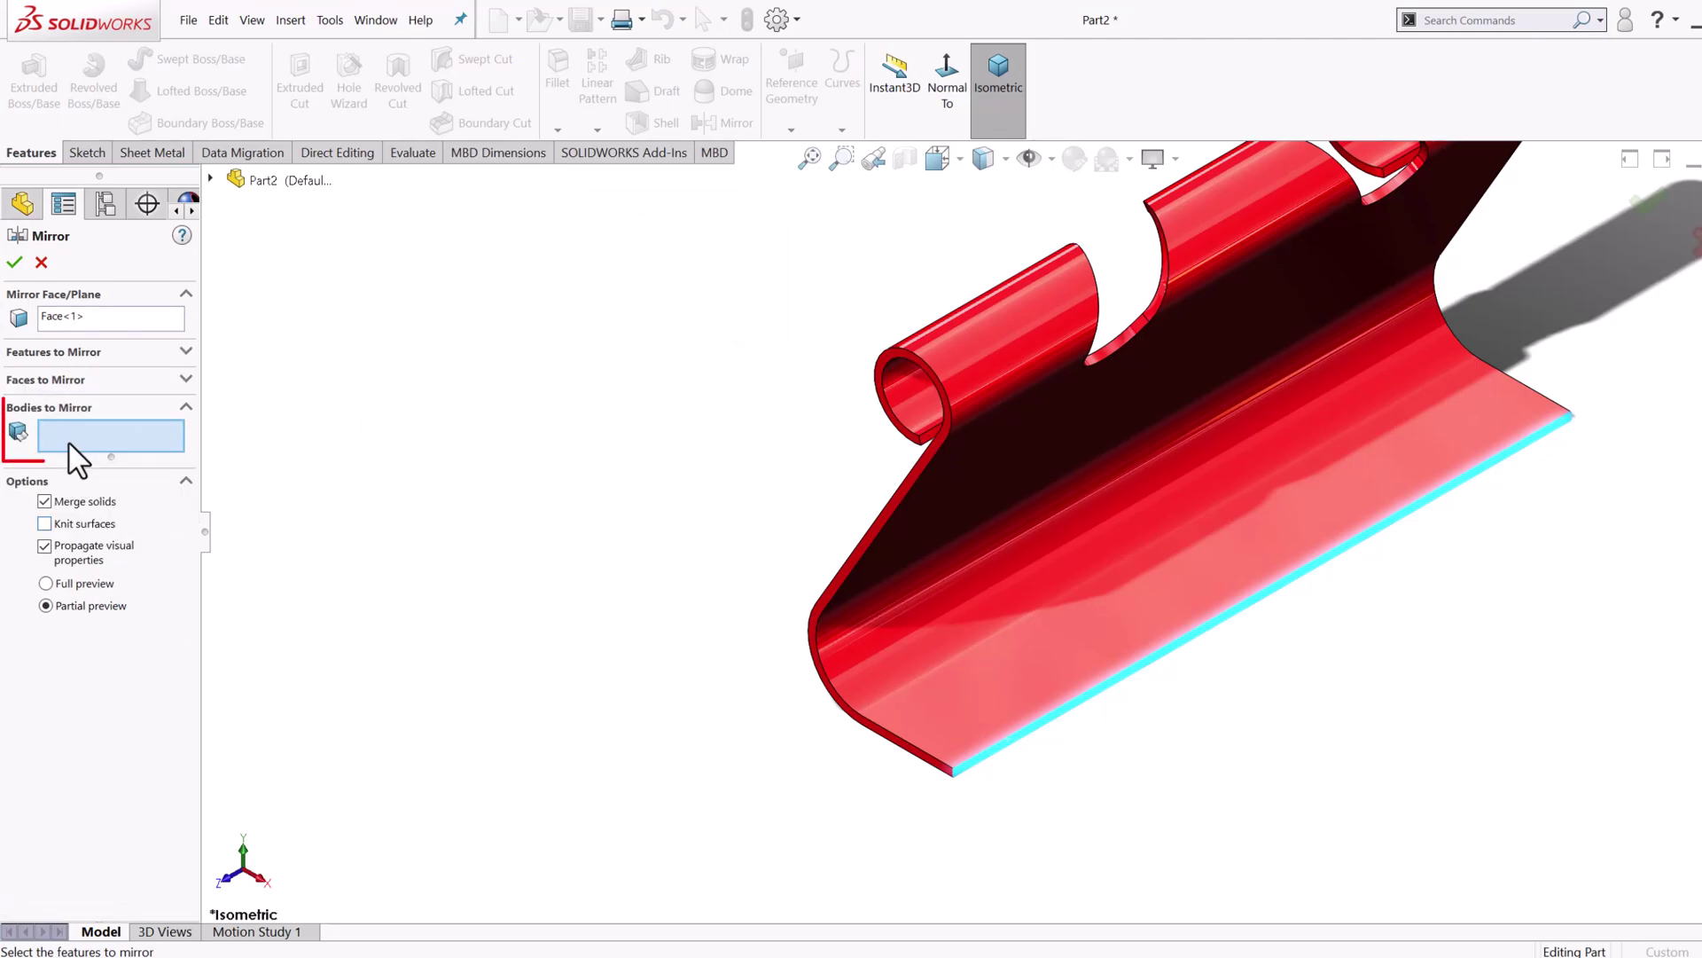
left_click(991, 478)
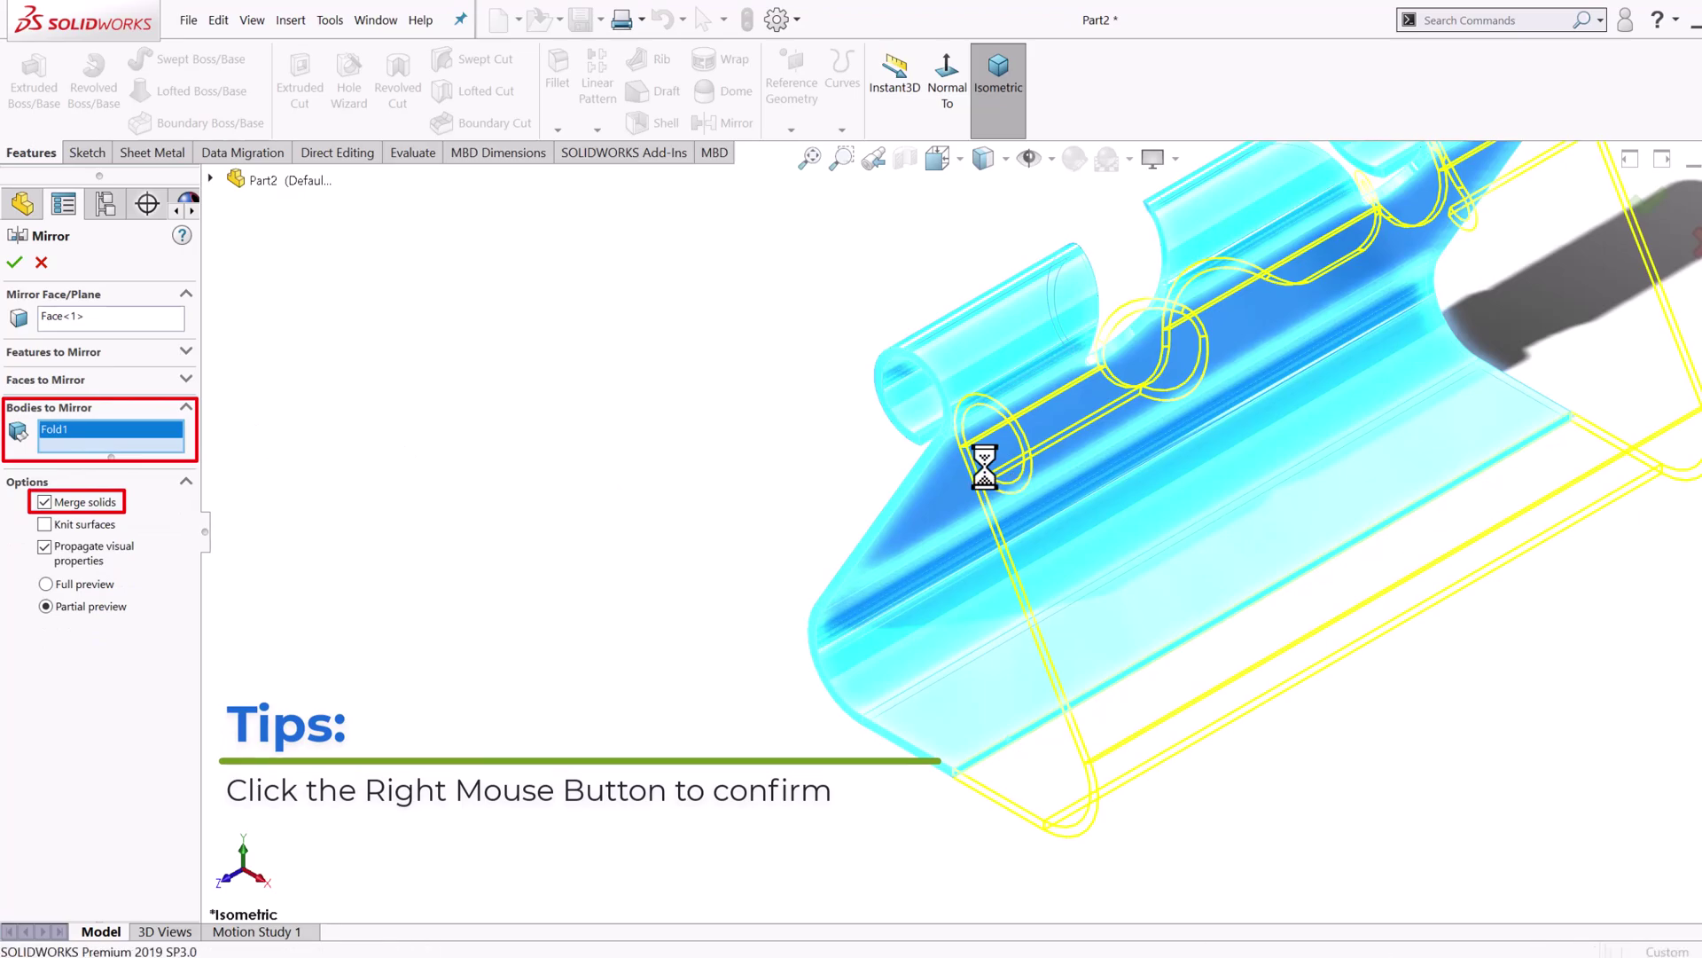
right_click(988, 471)
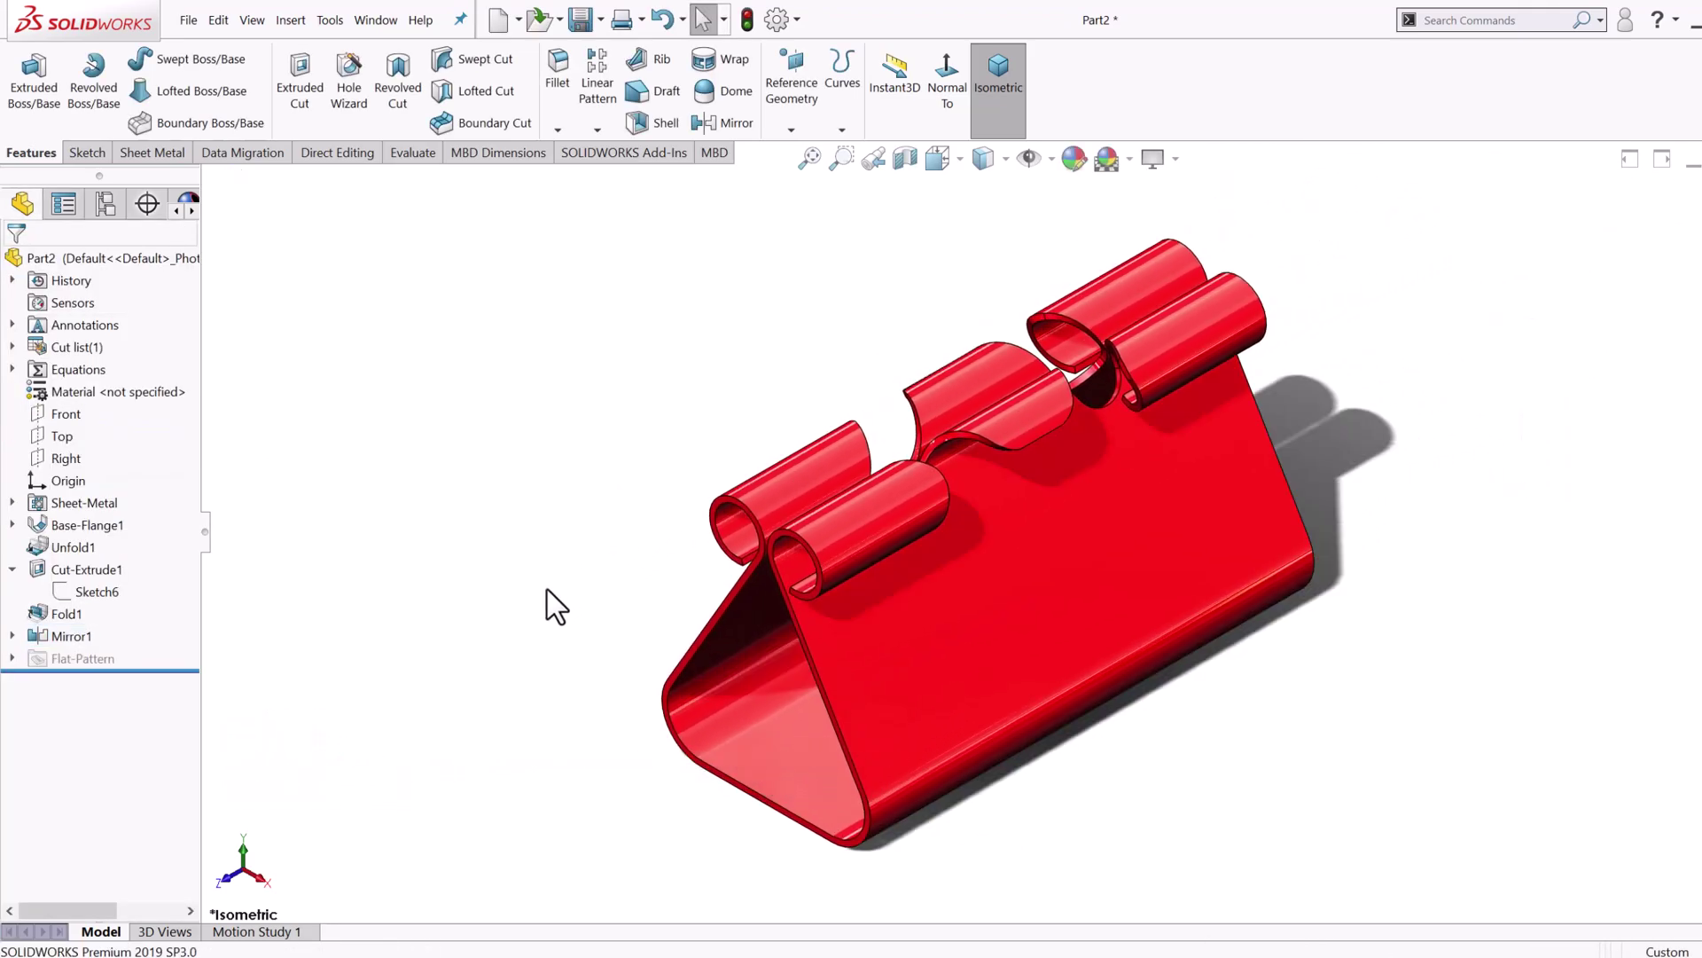
Step: Save the part to the Desktop as part1 and close it
middle_click_drag(565, 595, 878, 787)
key("ctrl+7")
key("ctrl+s")
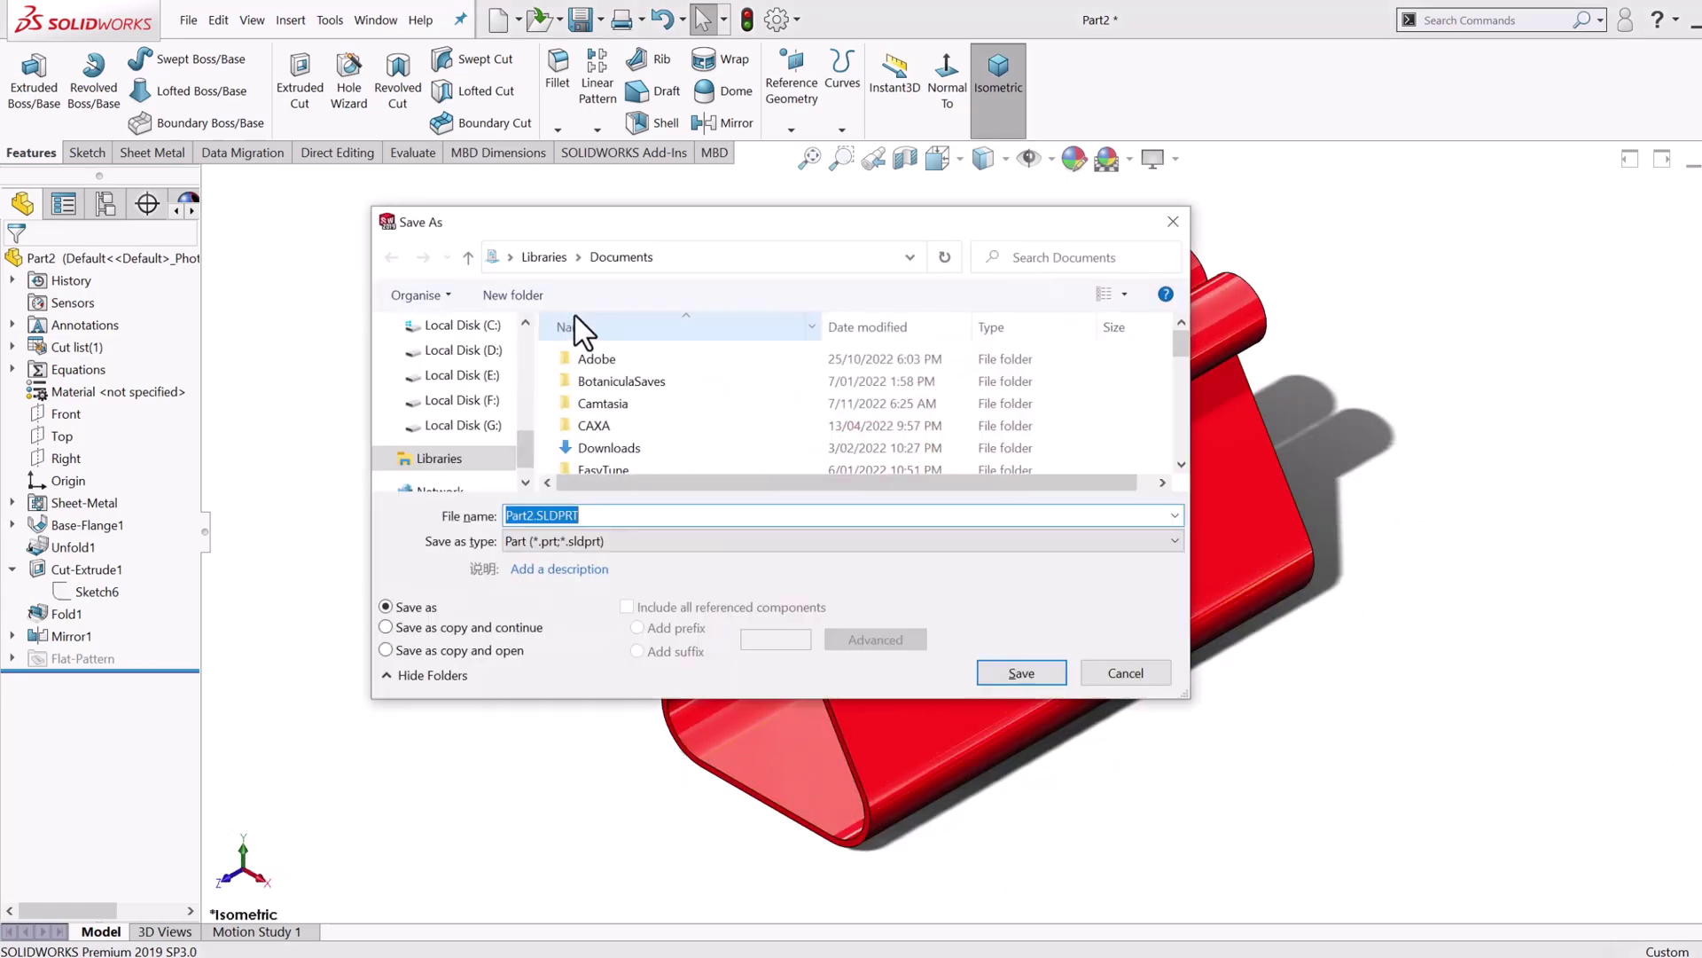
left_click(470, 368)
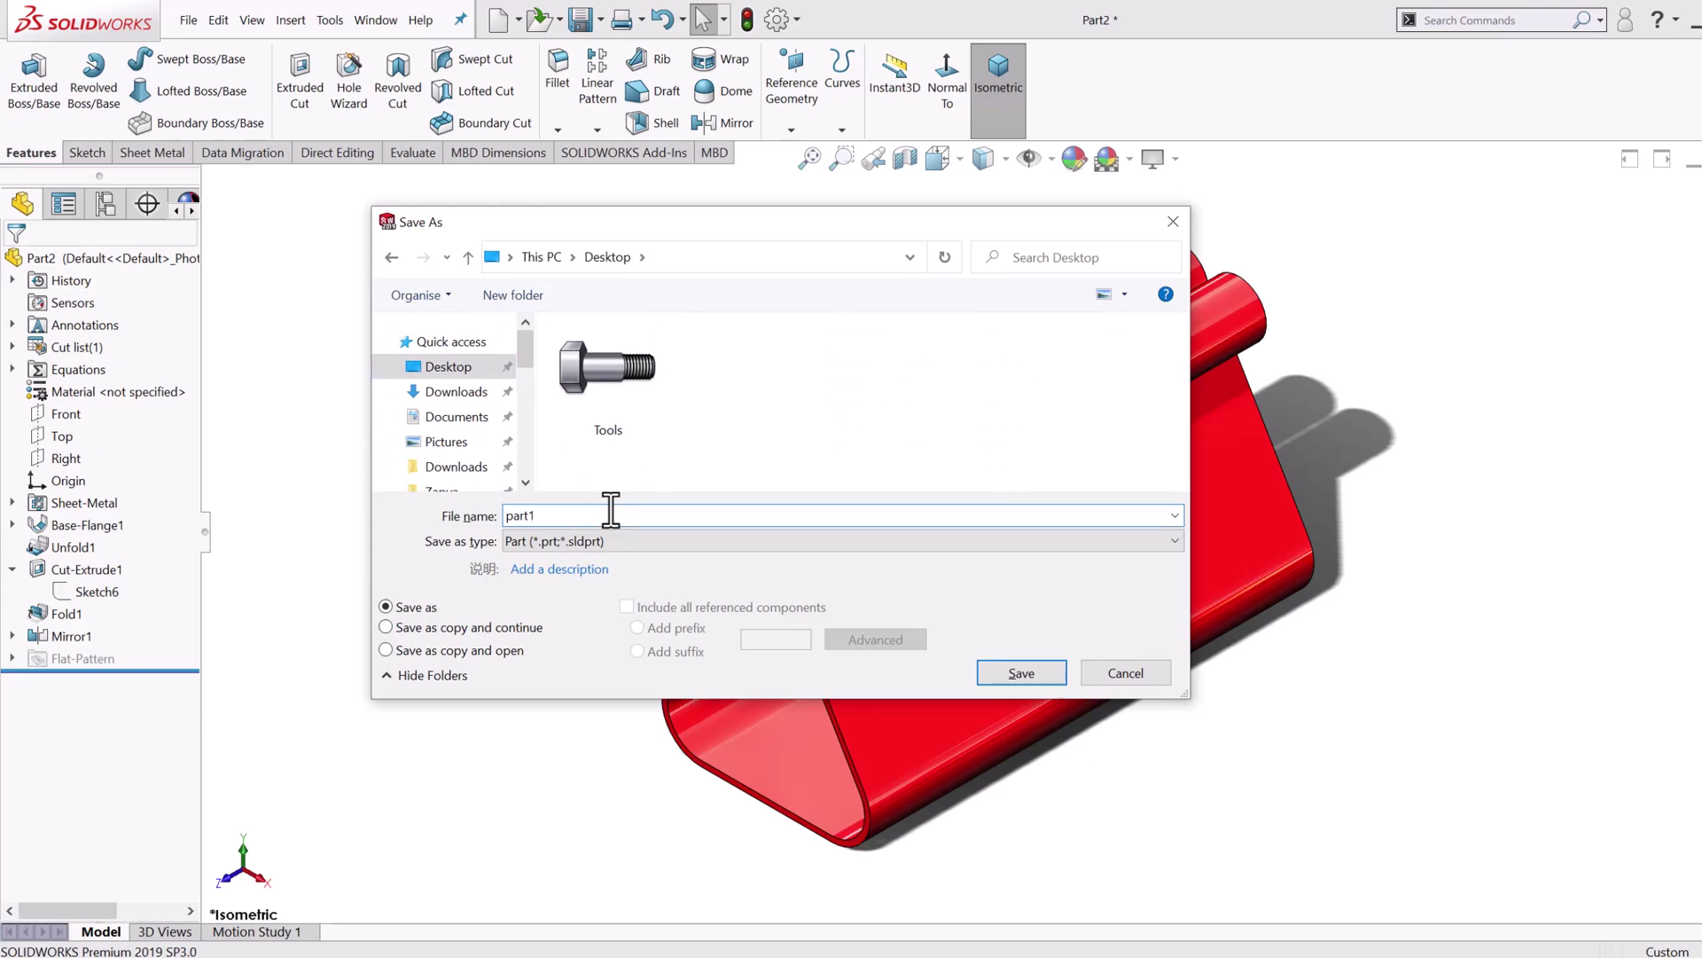
left_click(1018, 674)
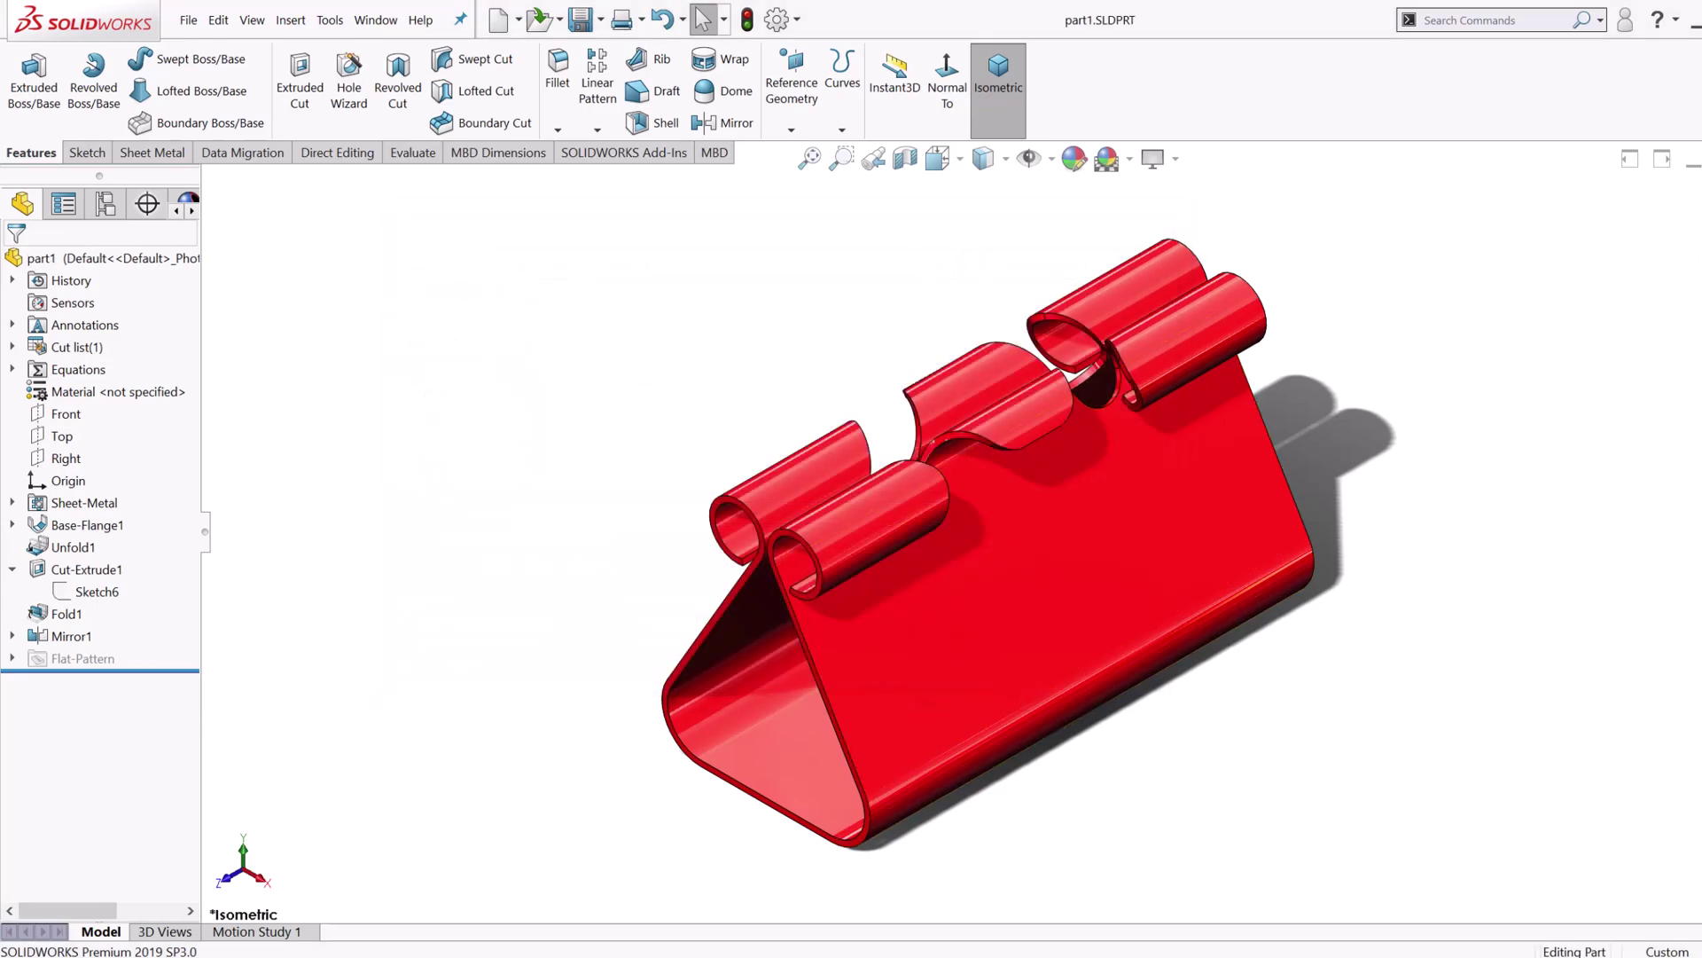
key("ctrl+w")
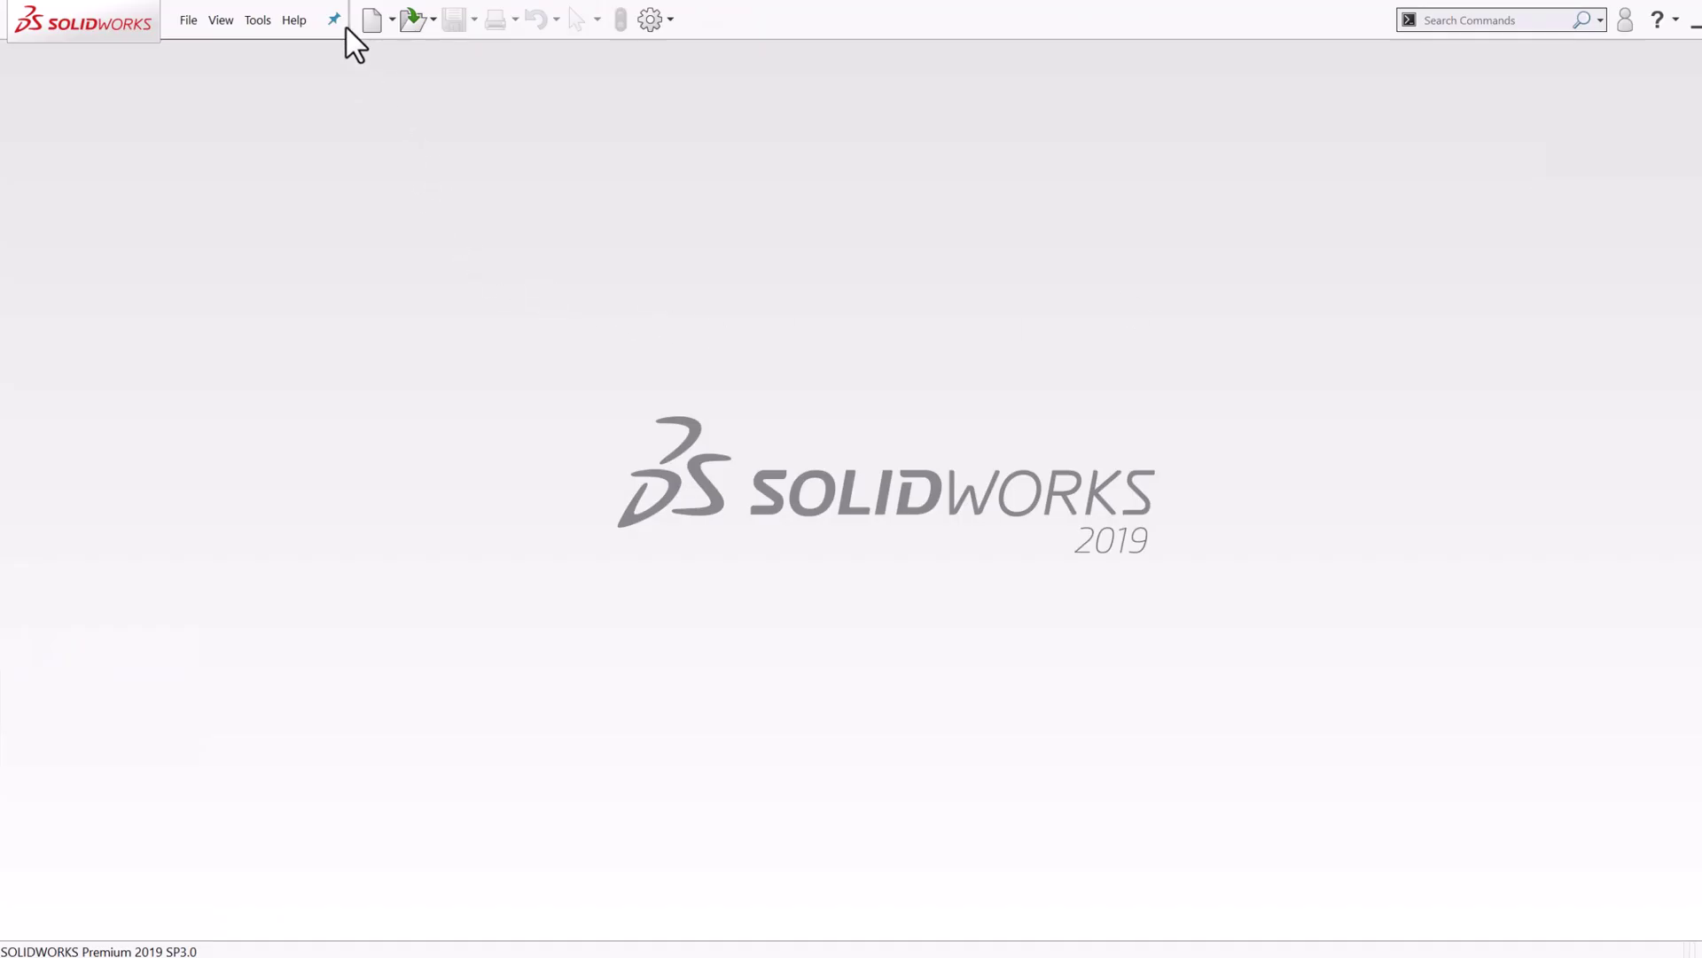
Step: Create a new part document and start a sketch on its Front plane
left_click(376, 21)
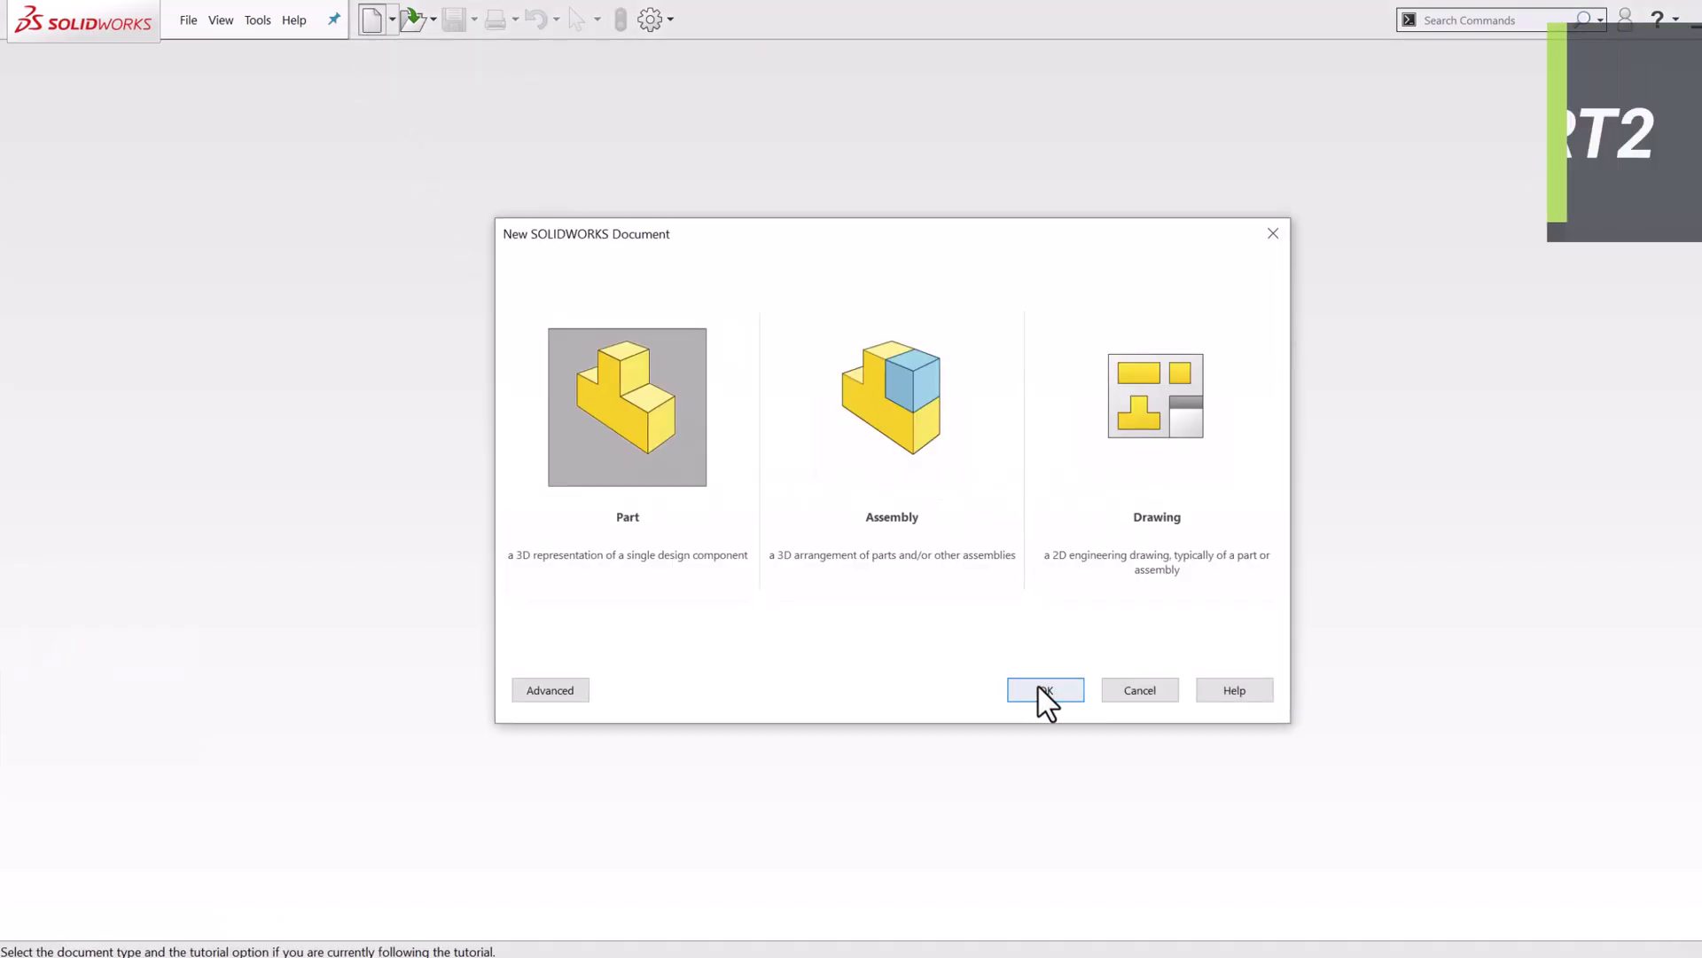
left_click(1045, 690)
left_click(66, 370)
left_click(53, 335)
Step: Sketch an open chain beside the origin: a short horizontal base line, a long steep line leaning inward, and a short line angled back outward
key("s")
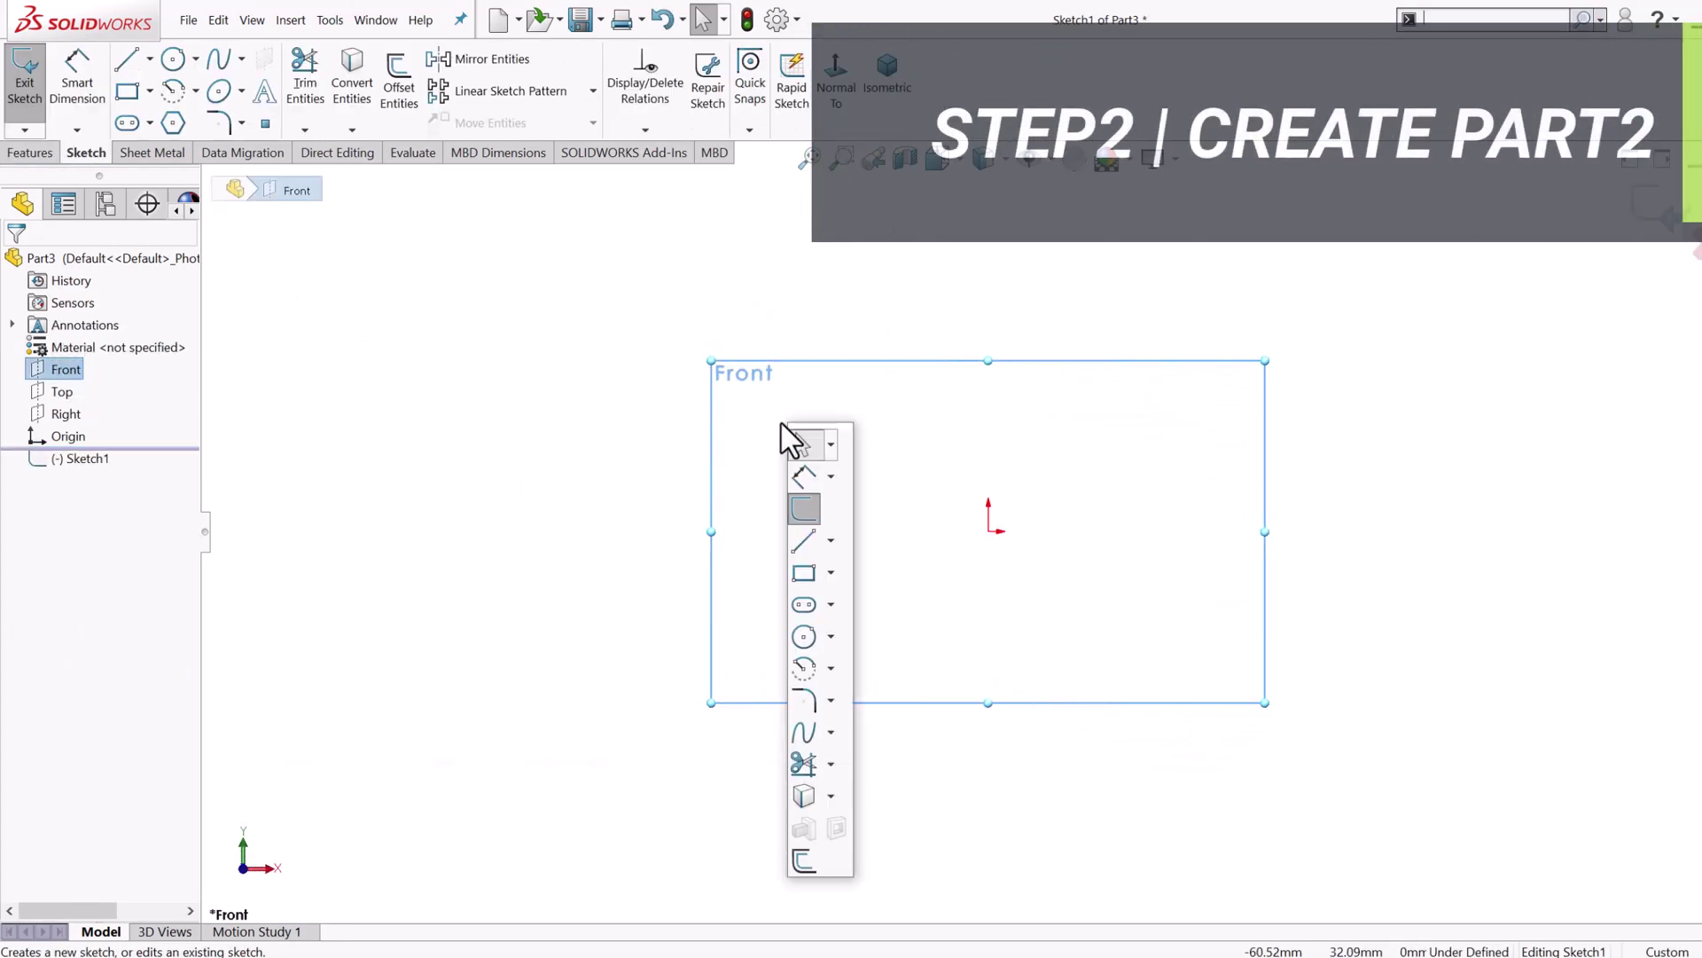
left_click(831, 540)
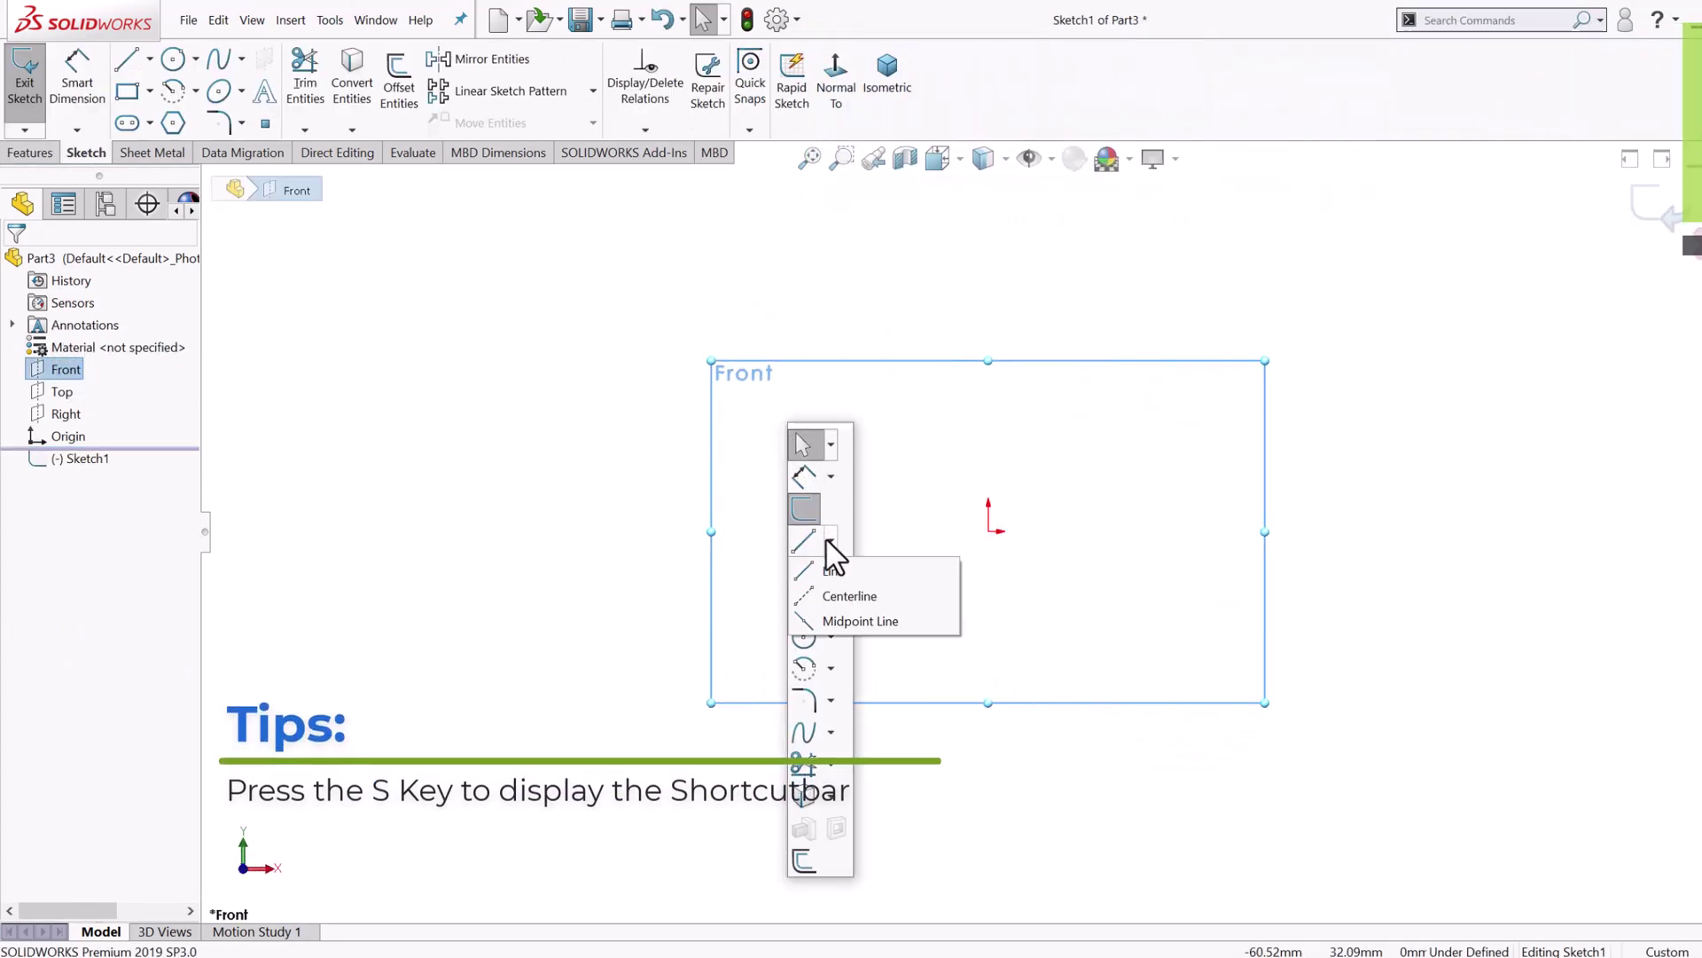
left_click(812, 572)
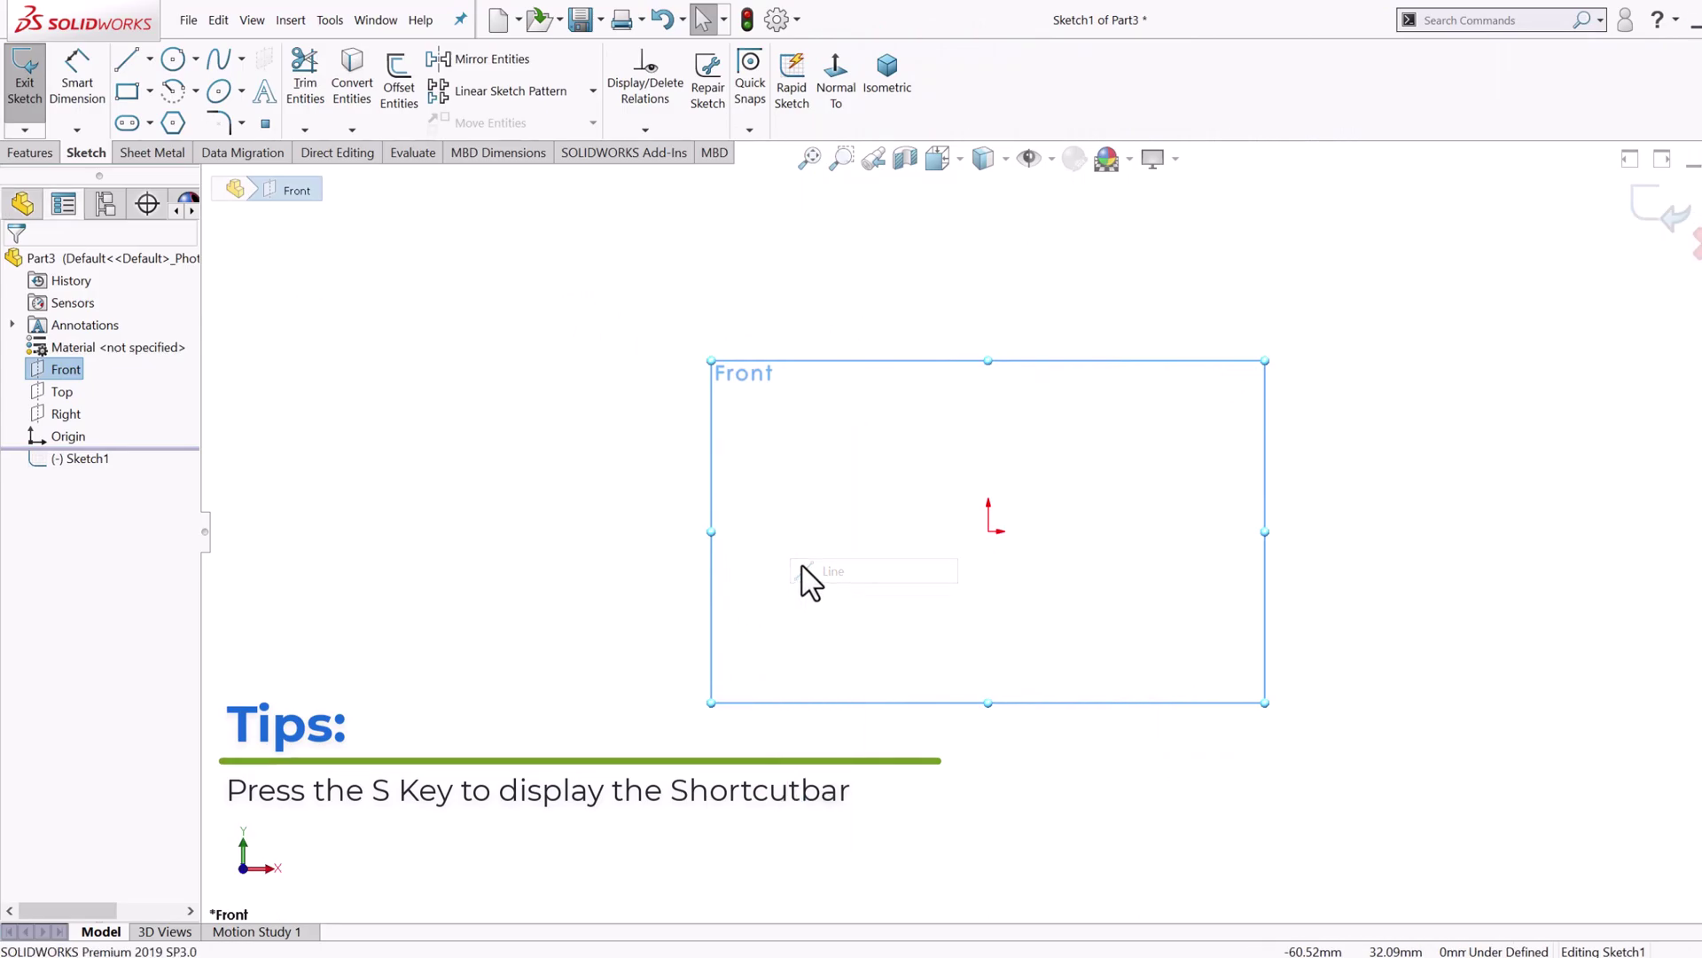
left_click(855, 532)
left_click(922, 531)
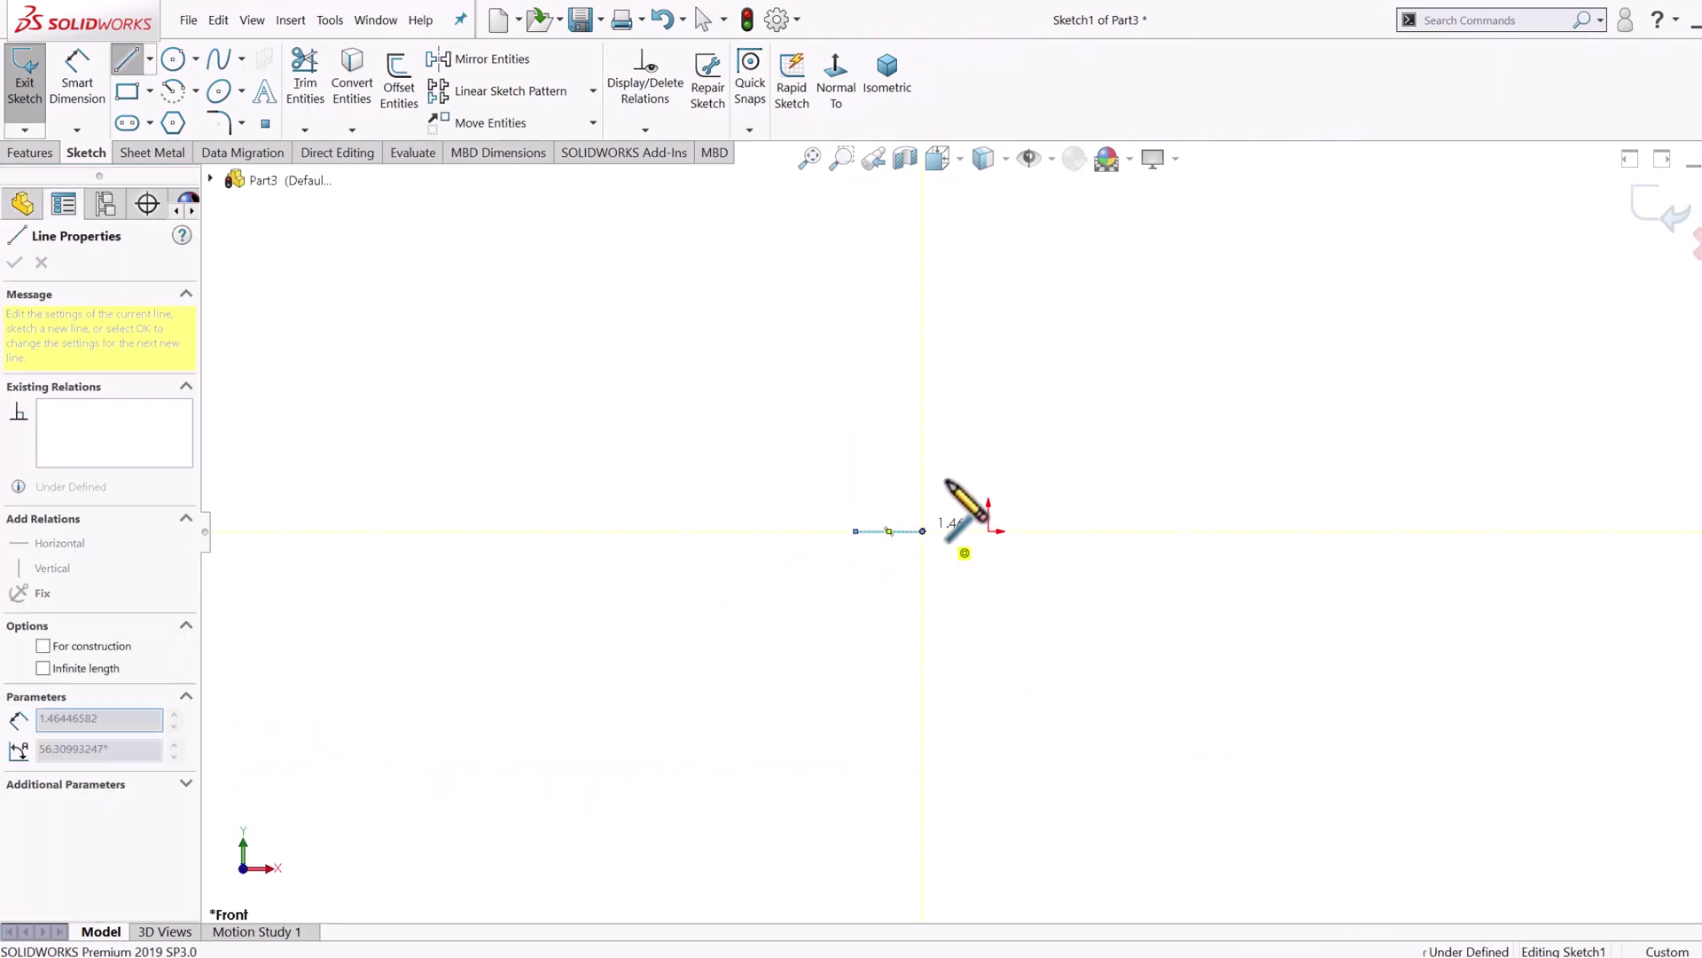
left_click(968, 337)
left_click(915, 287)
key("Escape")
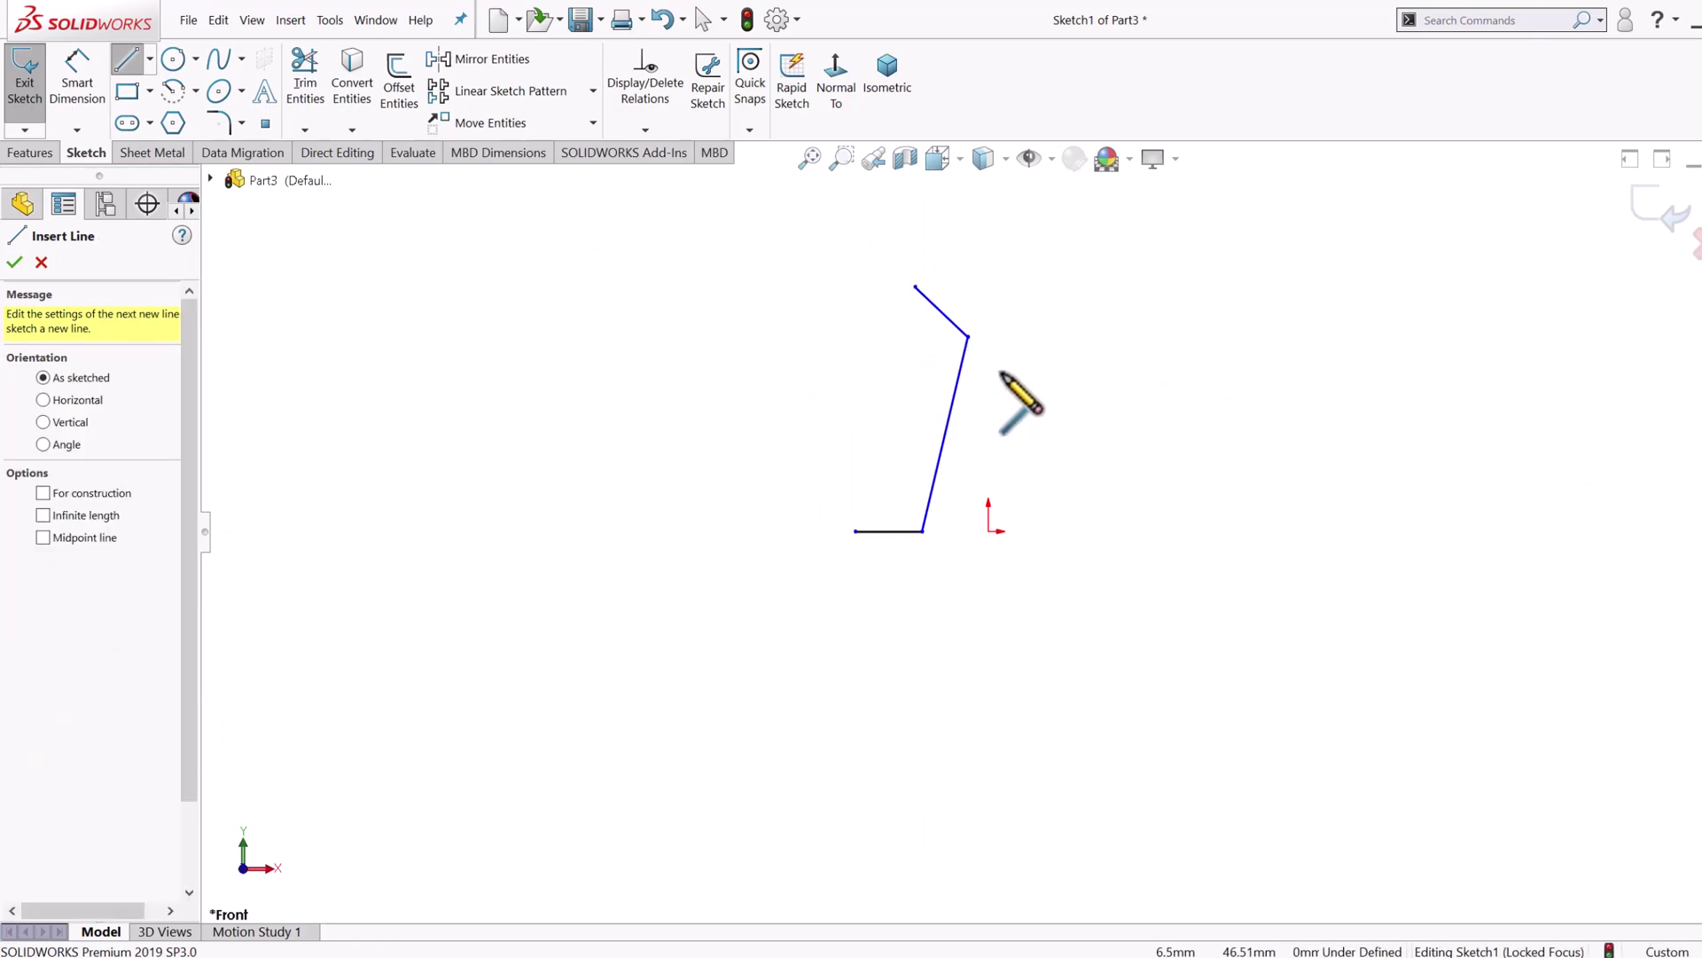
Step: Draw a vertical centerline about 67 mm long upward from the origin
key("s")
left_click(1066, 488)
left_click(1078, 536)
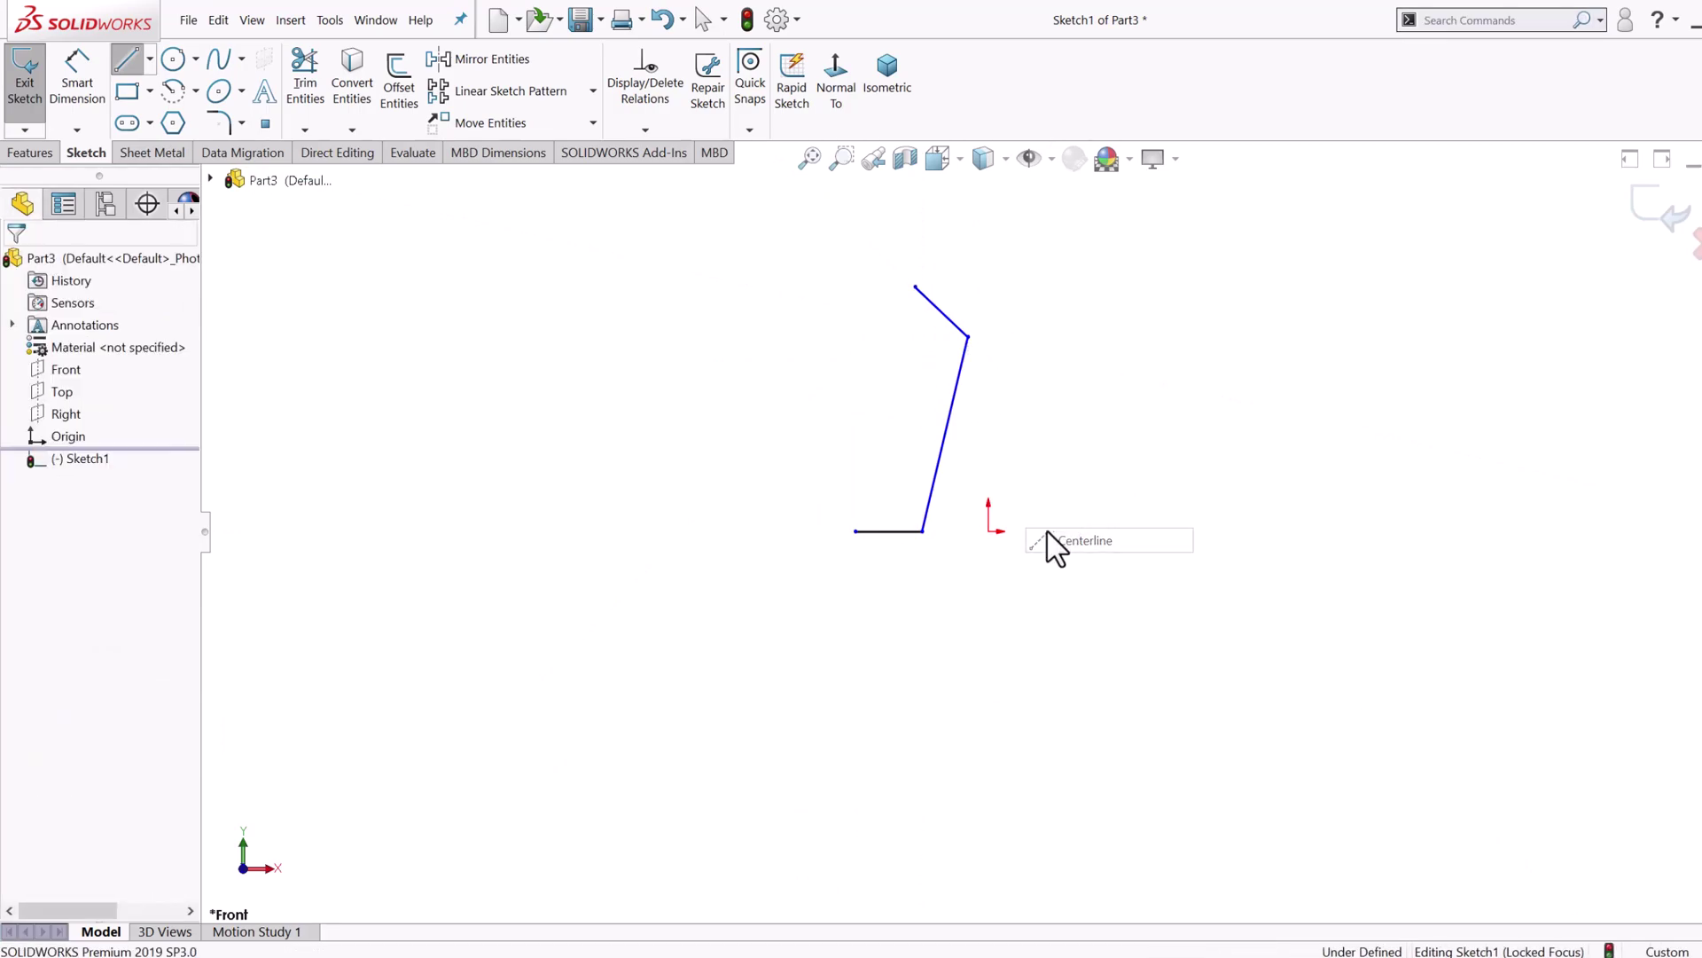
left_click(989, 530)
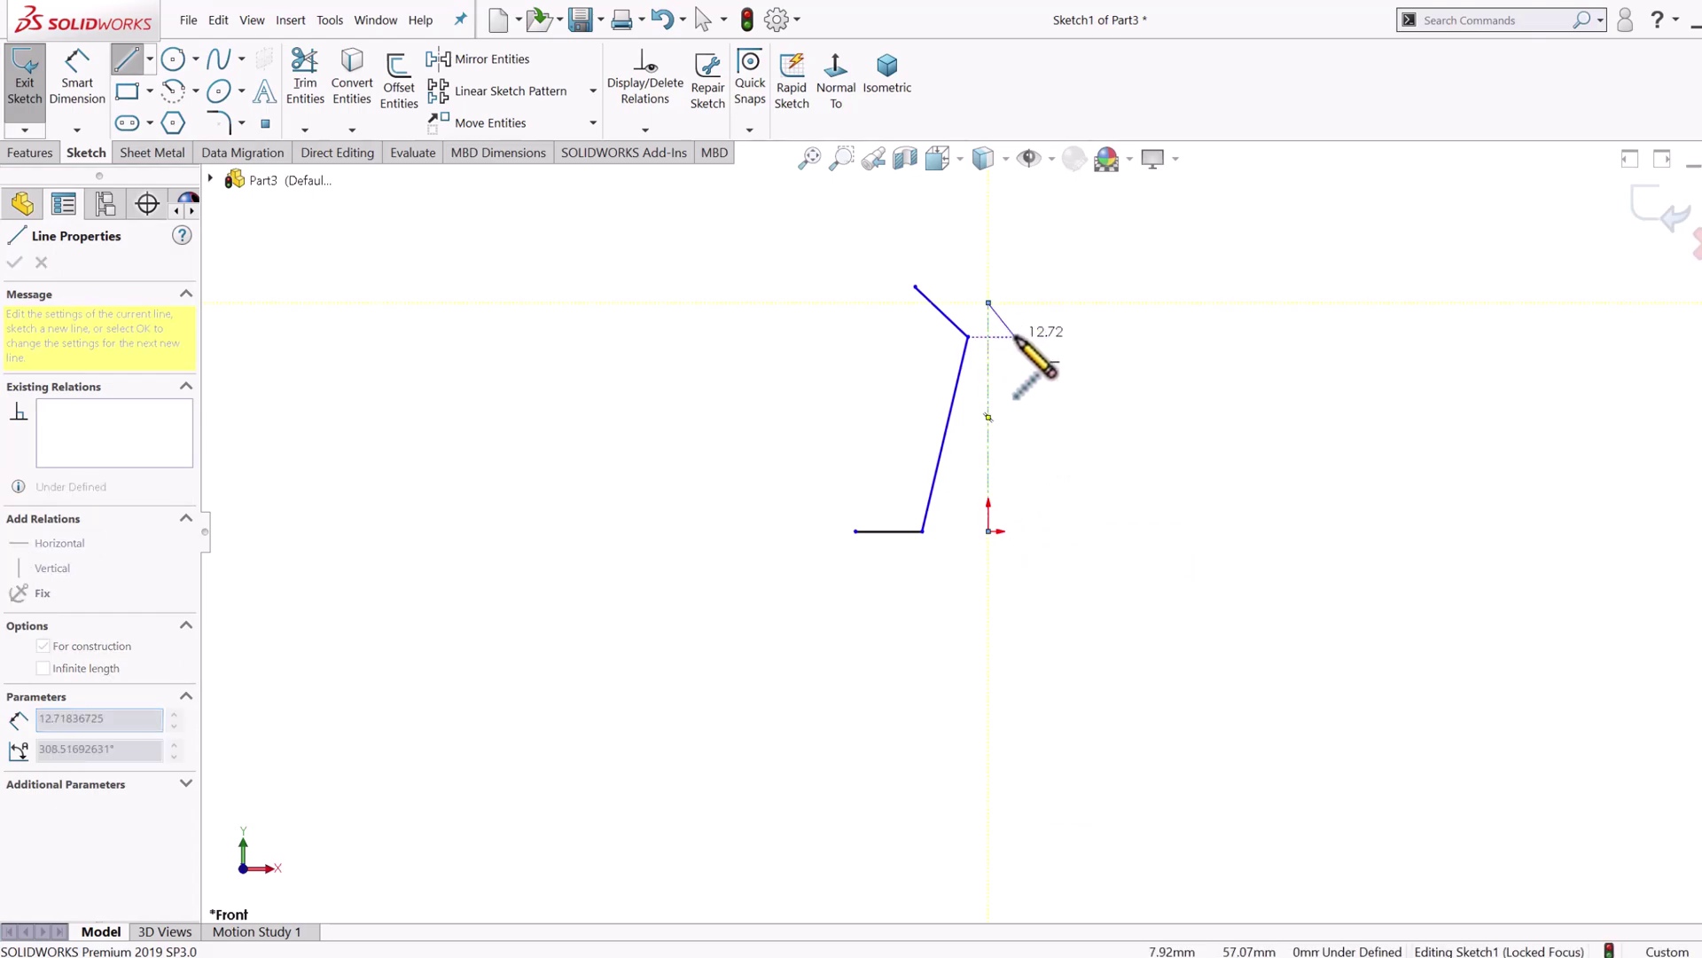
double_click(988, 303)
Step: Add a centerpoint arc of about 22 mm radius at the centerline's upper end, starting from the chain's open end and passing over the centerline
key("s")
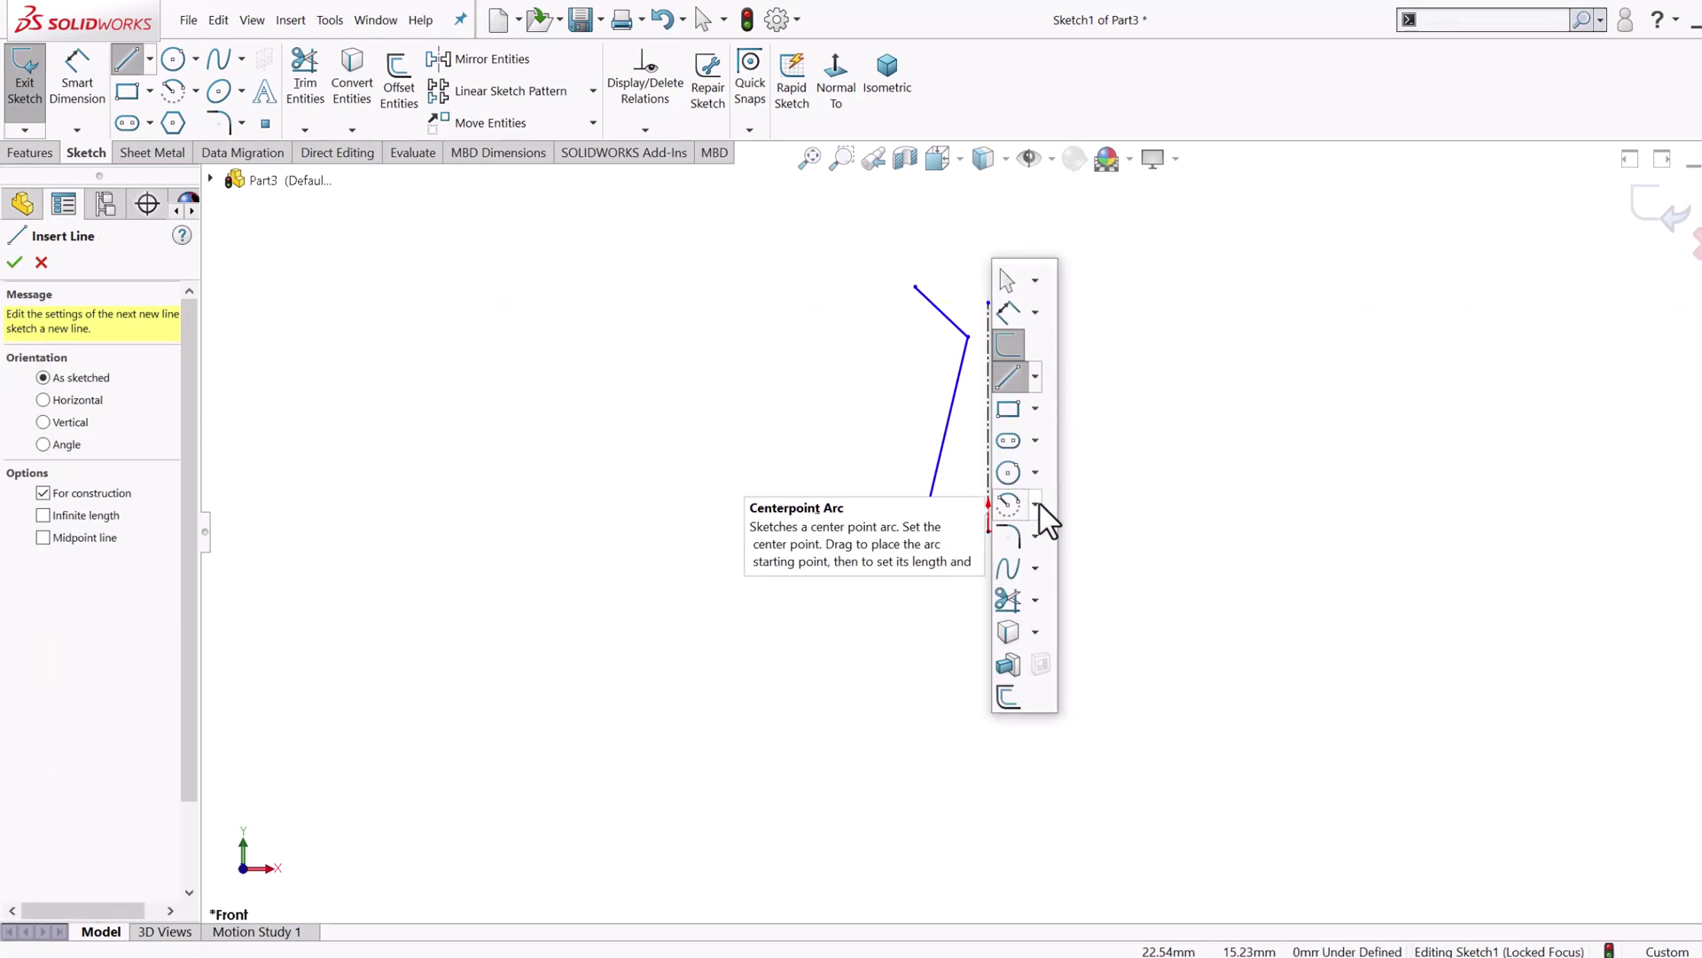
left_click(1015, 515)
left_click(989, 303)
left_click(915, 285)
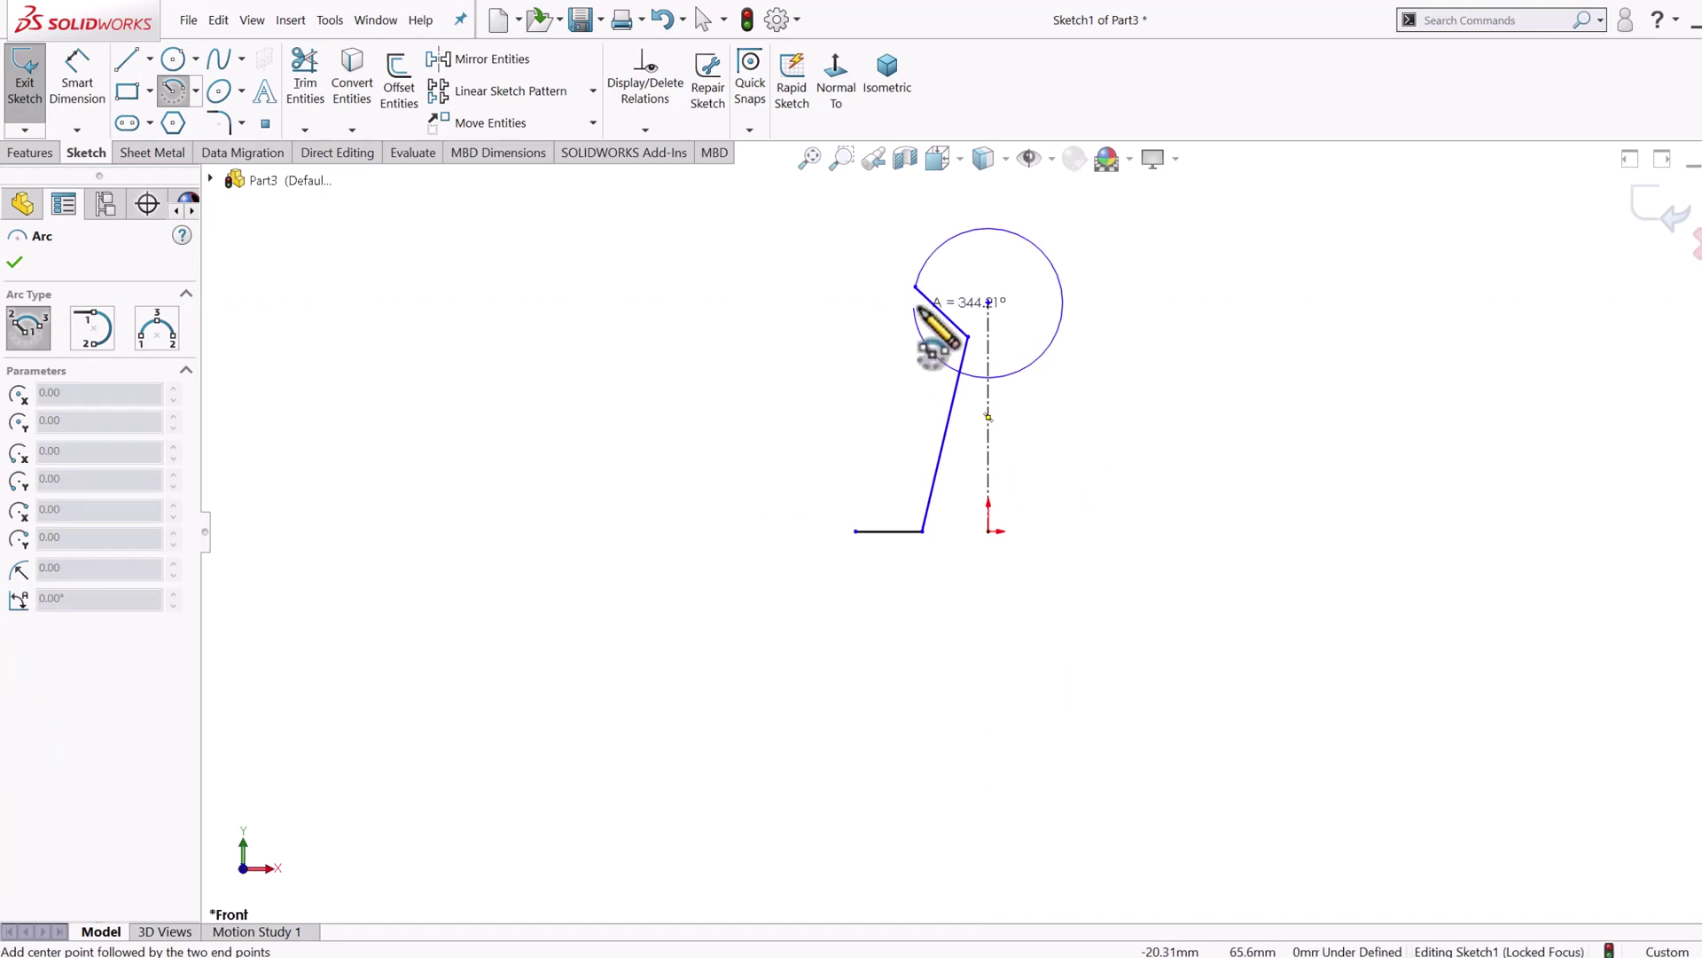
left_click(1041, 273)
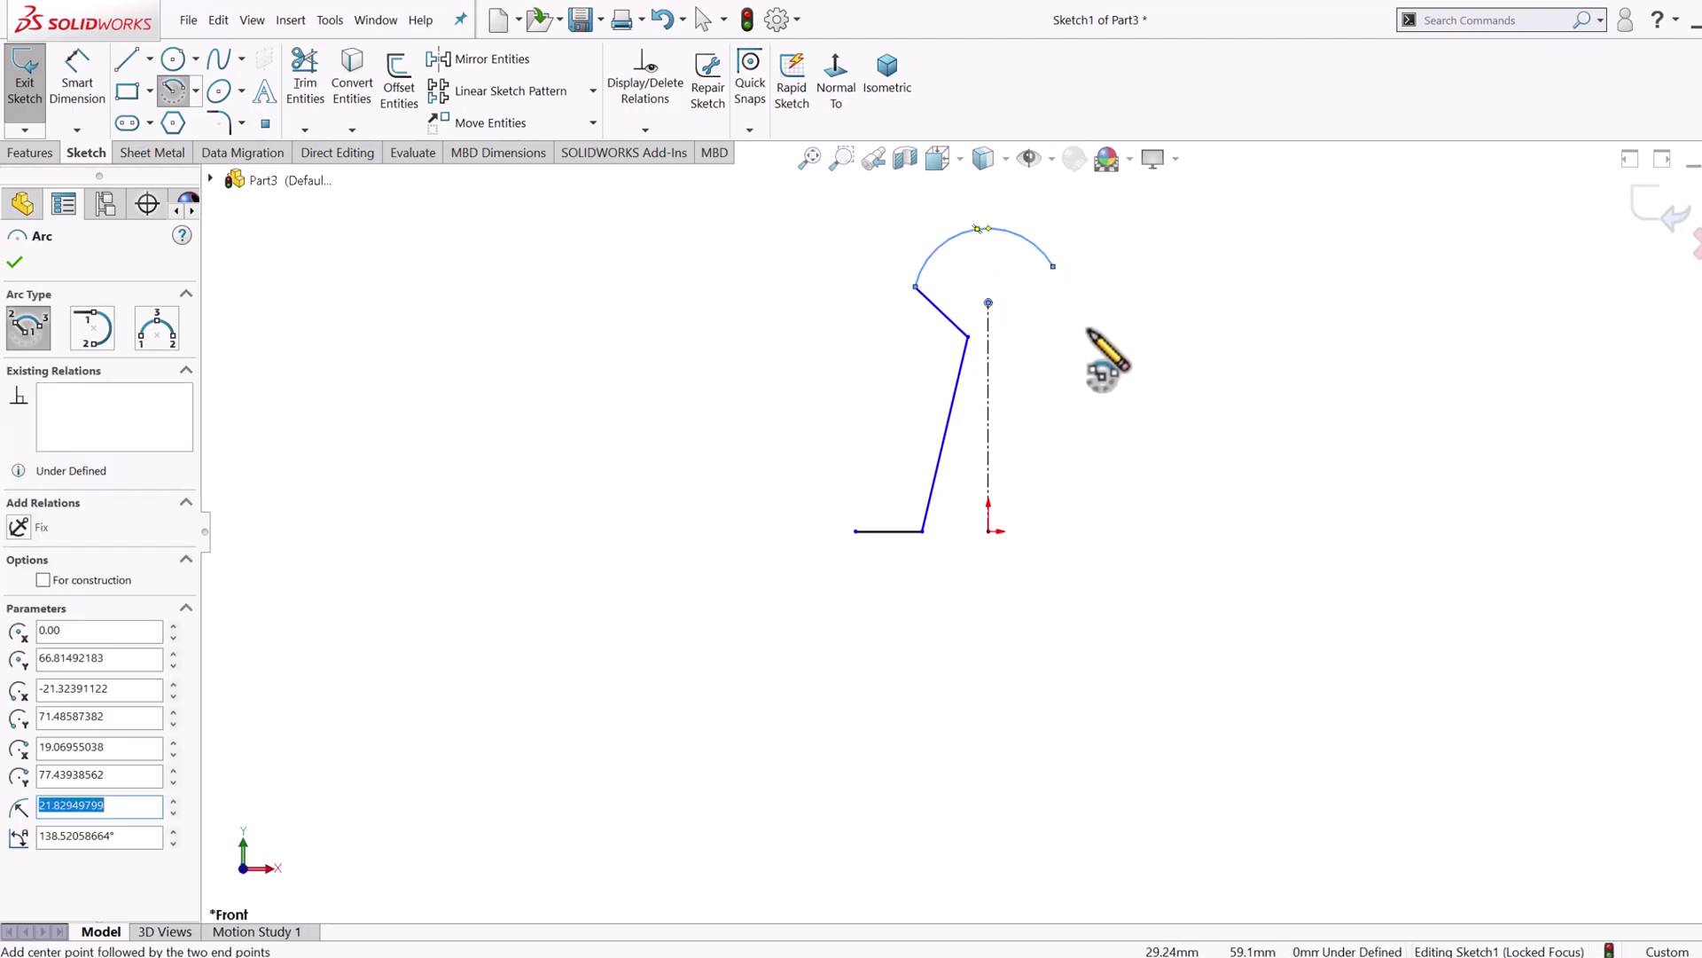
key("Escape")
Step: Dimension the vertical centerline's length to 24 mm
key("s")
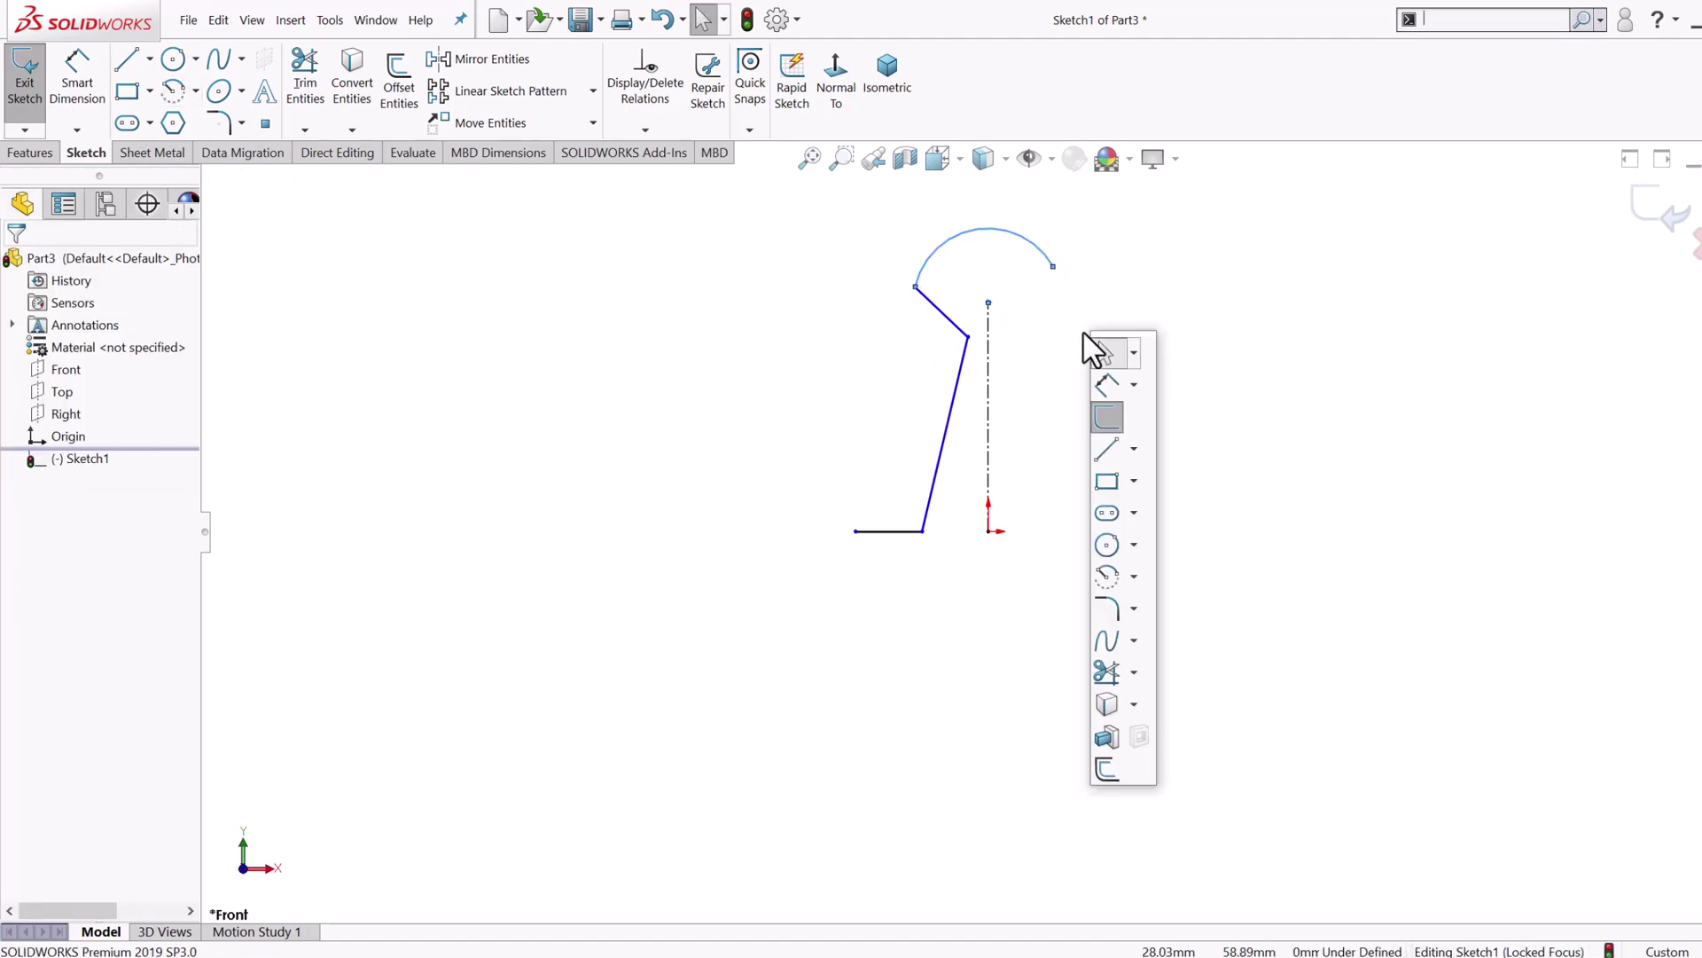
left_click(1102, 392)
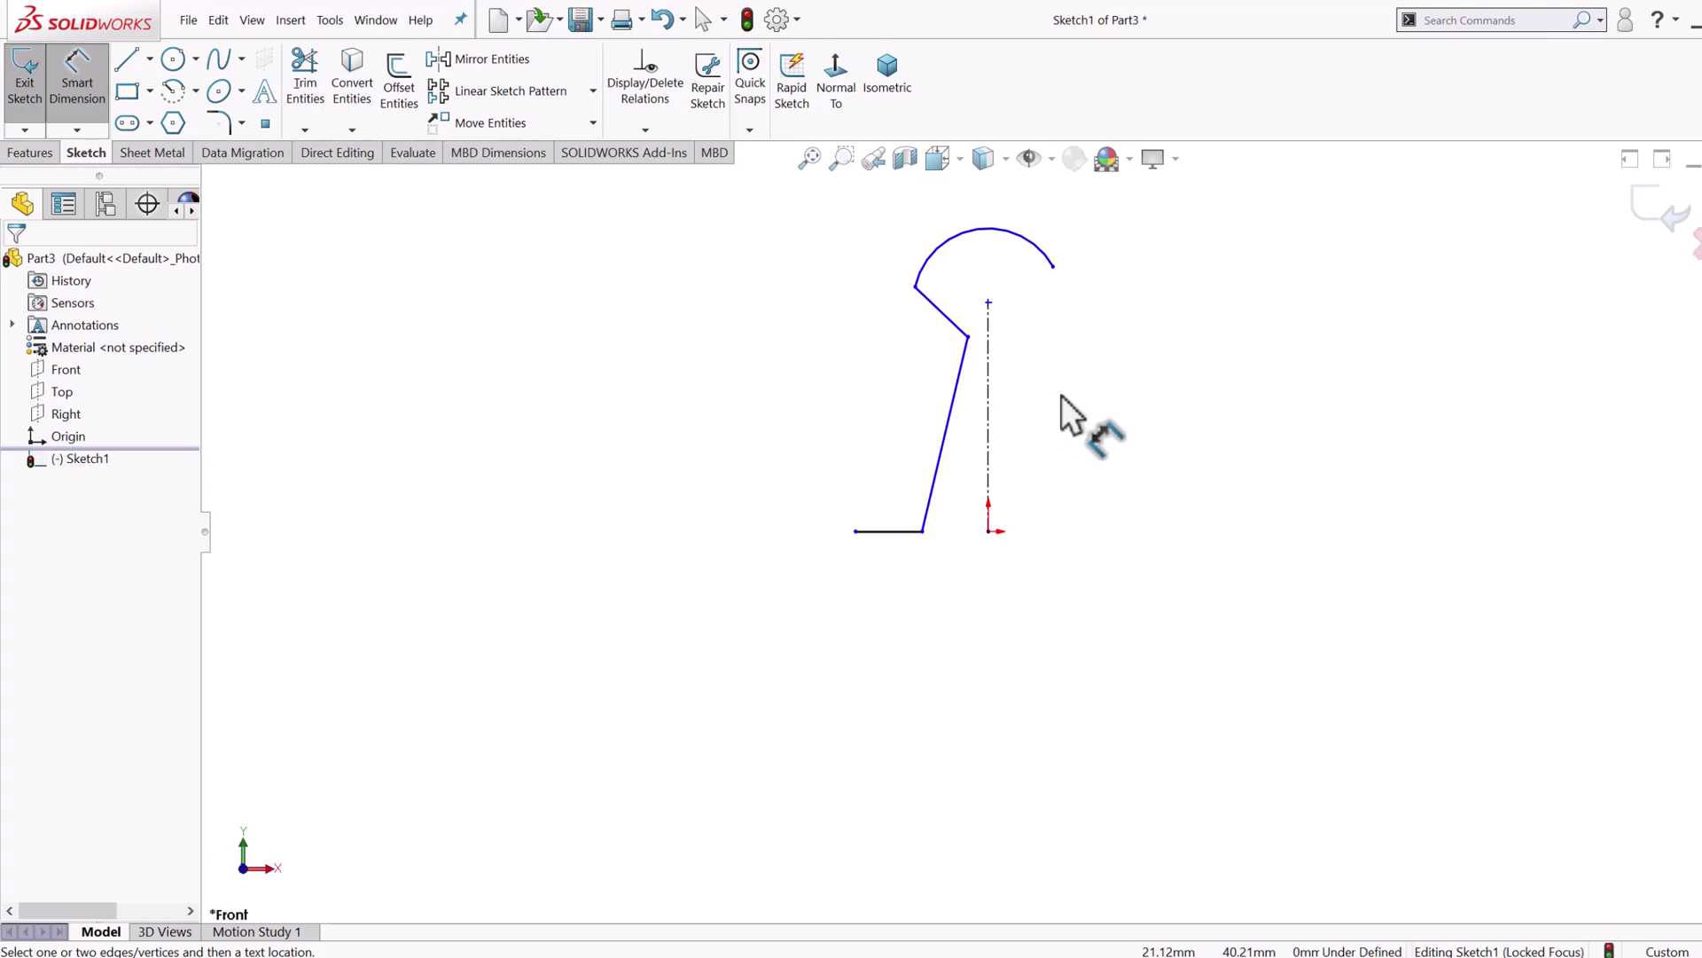
left_click(990, 377)
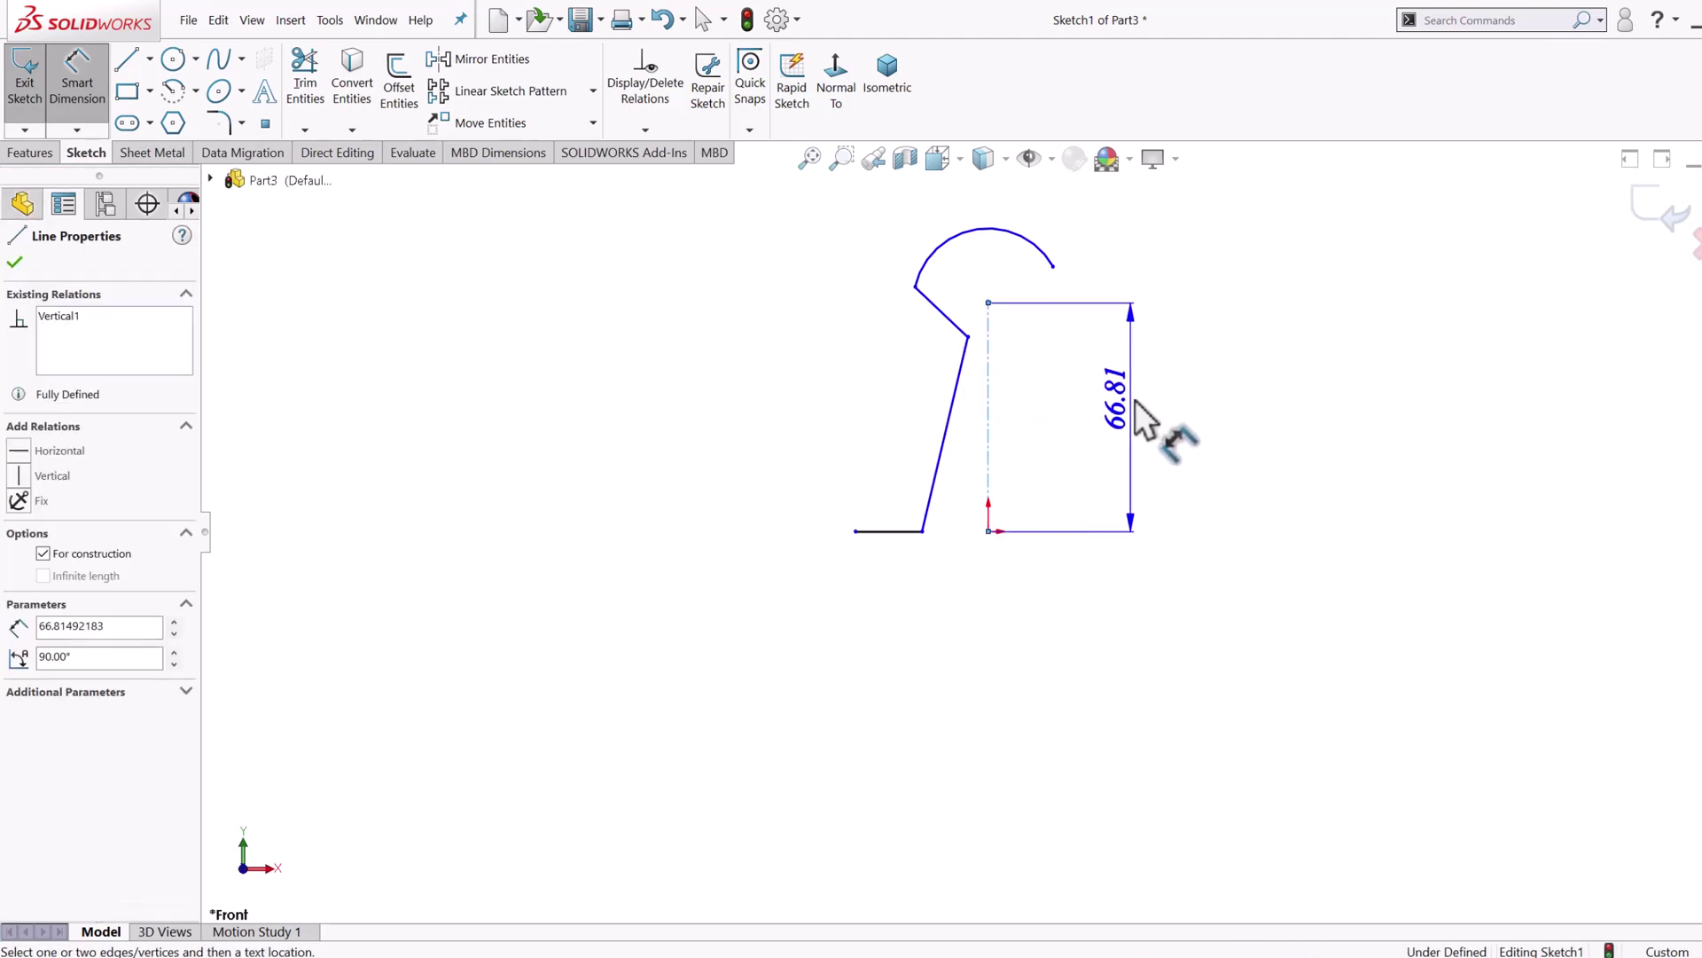
left_click(1141, 406)
type("24")
key("Return")
left_click(1152, 397)
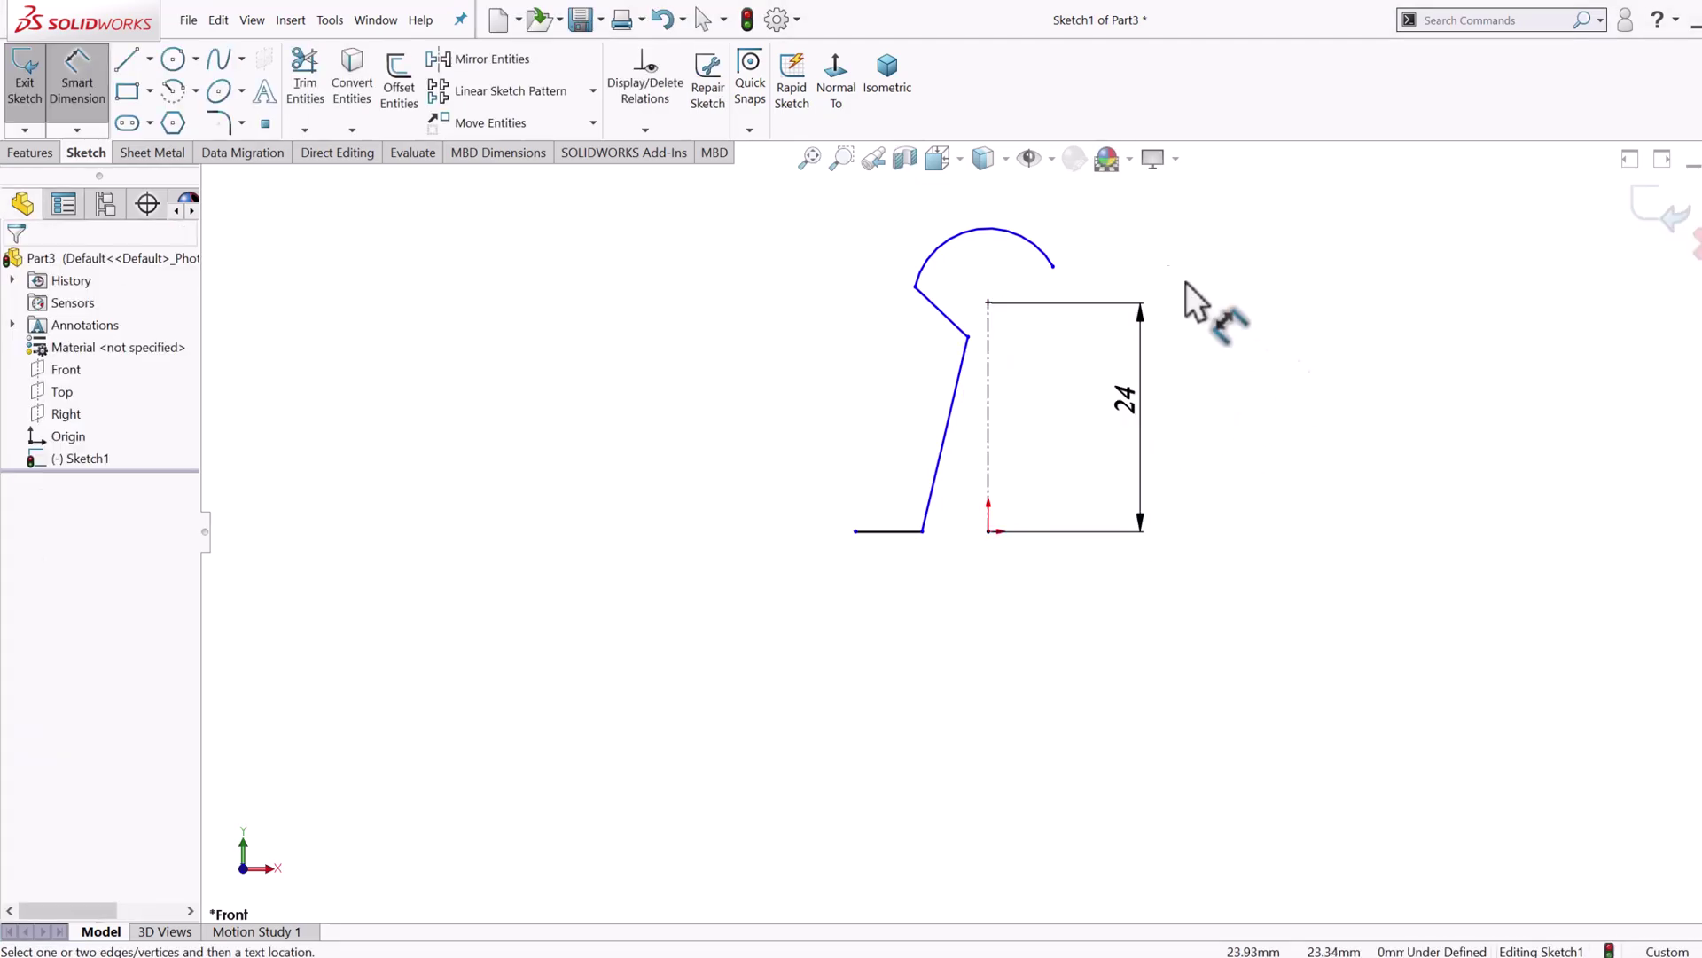
Step: Dimension the upper arc's radius to 5.5 mm
left_click(994, 232)
left_click(924, 206)
type("5.5")
key("Return")
left_click(801, 375)
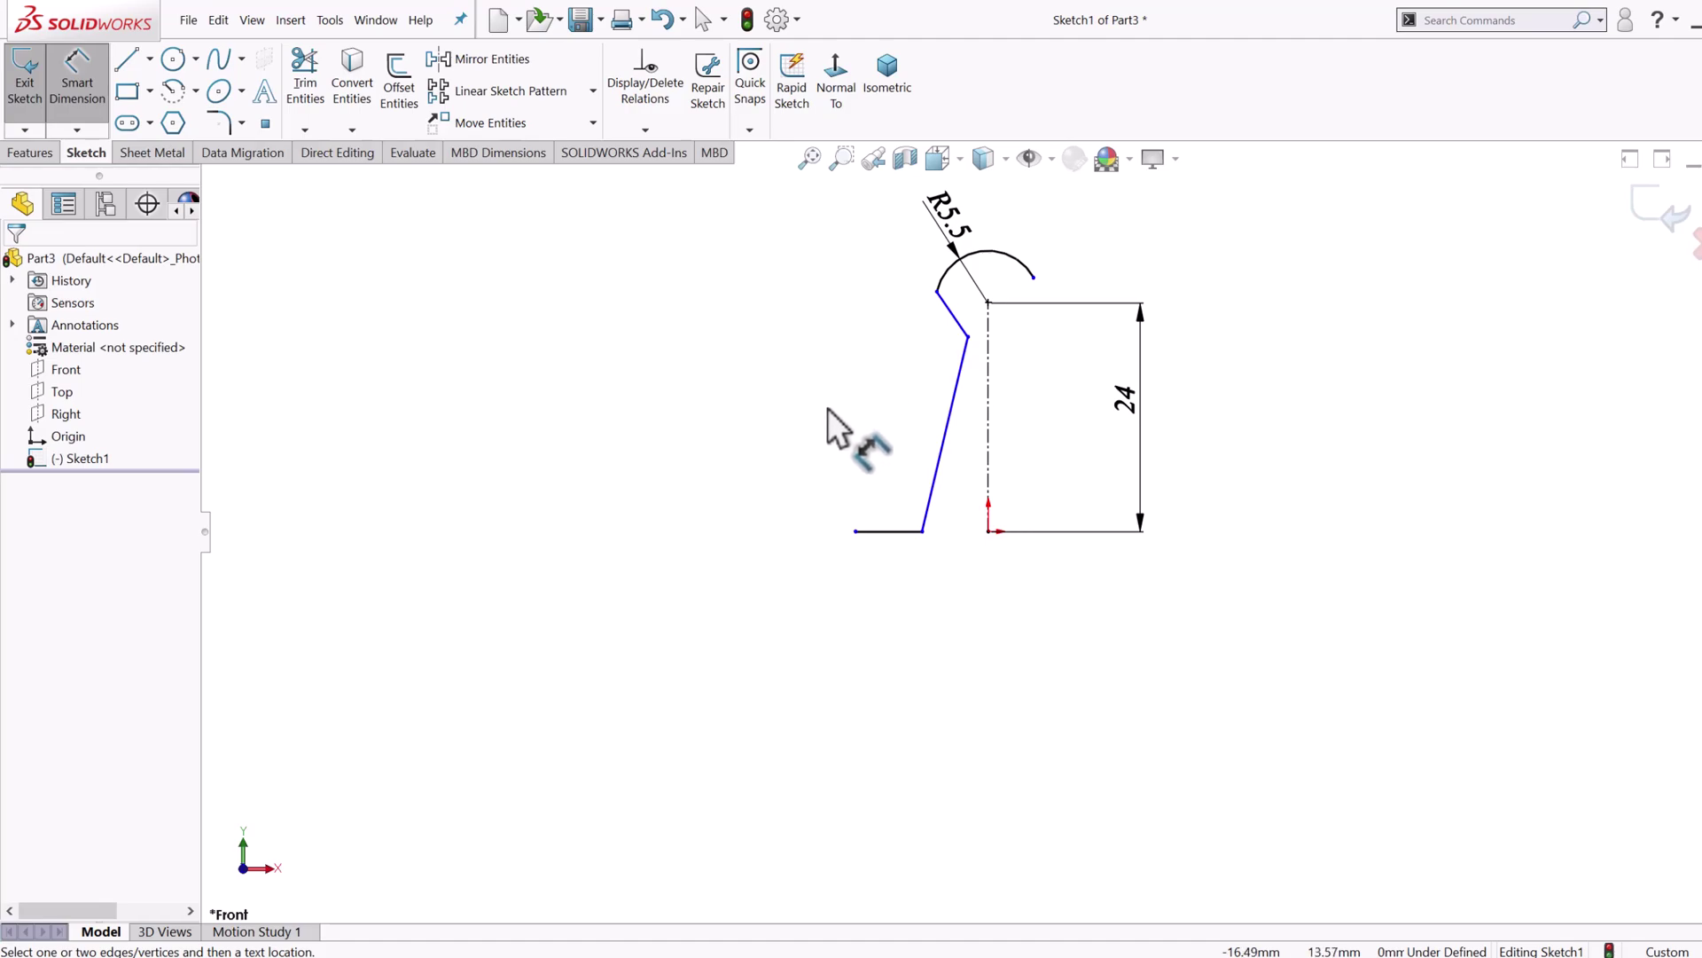
Step: Dimension the base line's outer endpoint 8 mm from the origin
left_click(856, 532)
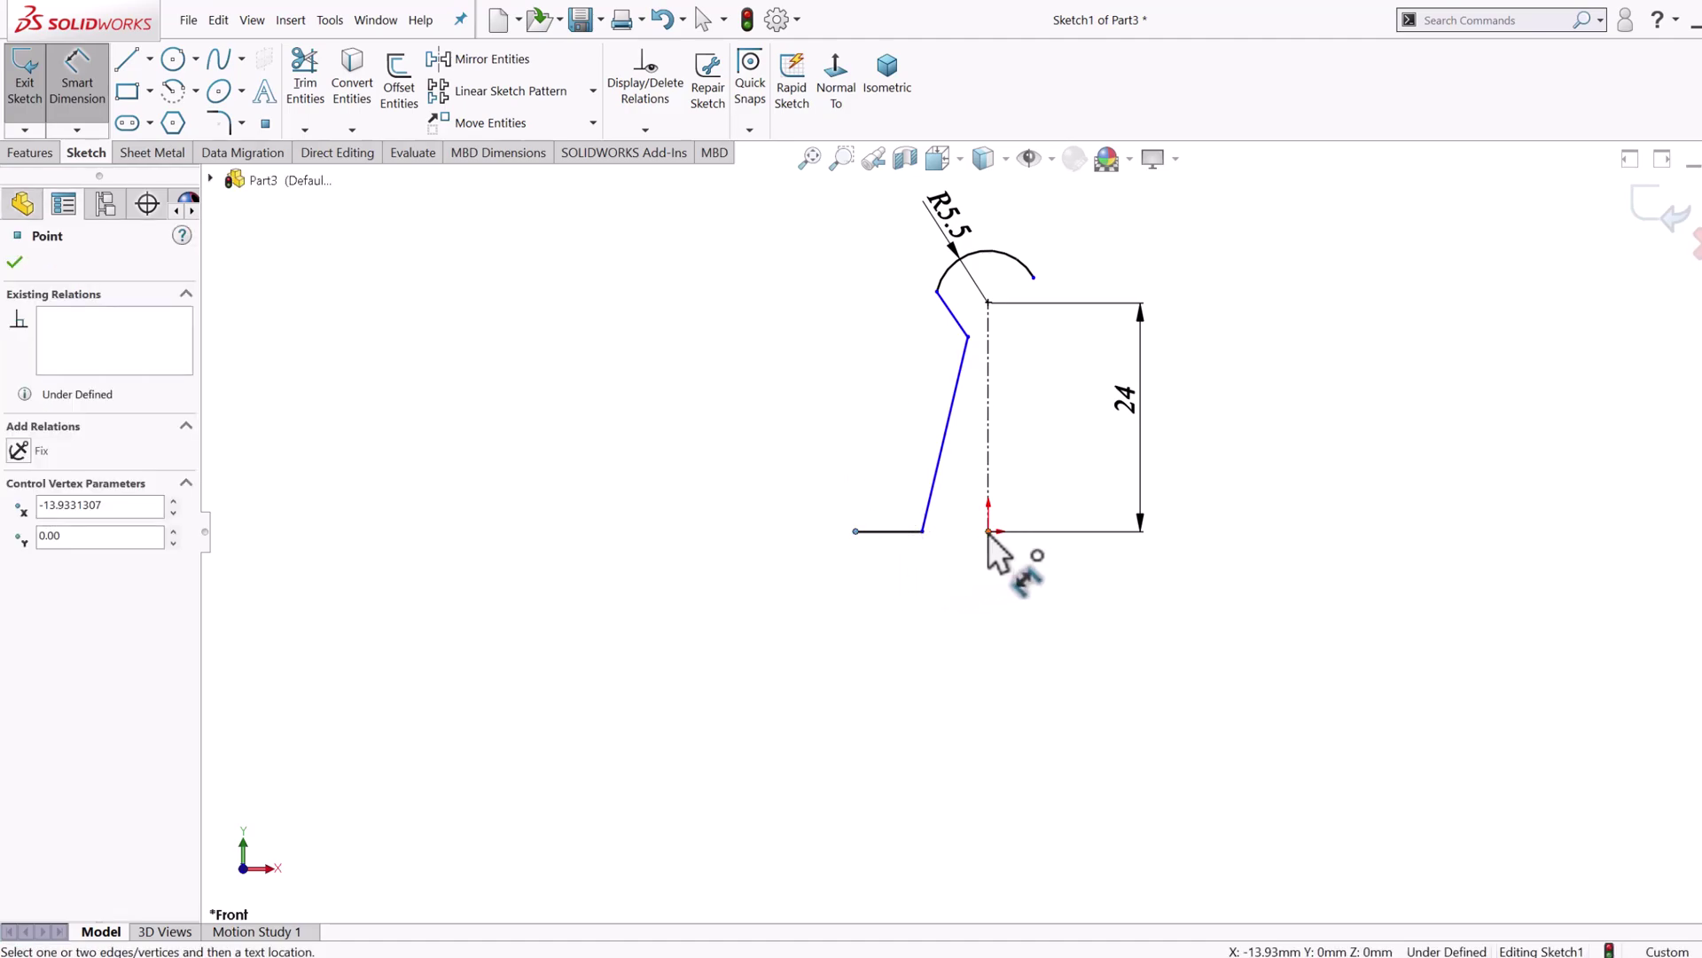
left_click(989, 532)
left_click(913, 629)
type("8")
key("Return")
left_click(1106, 566)
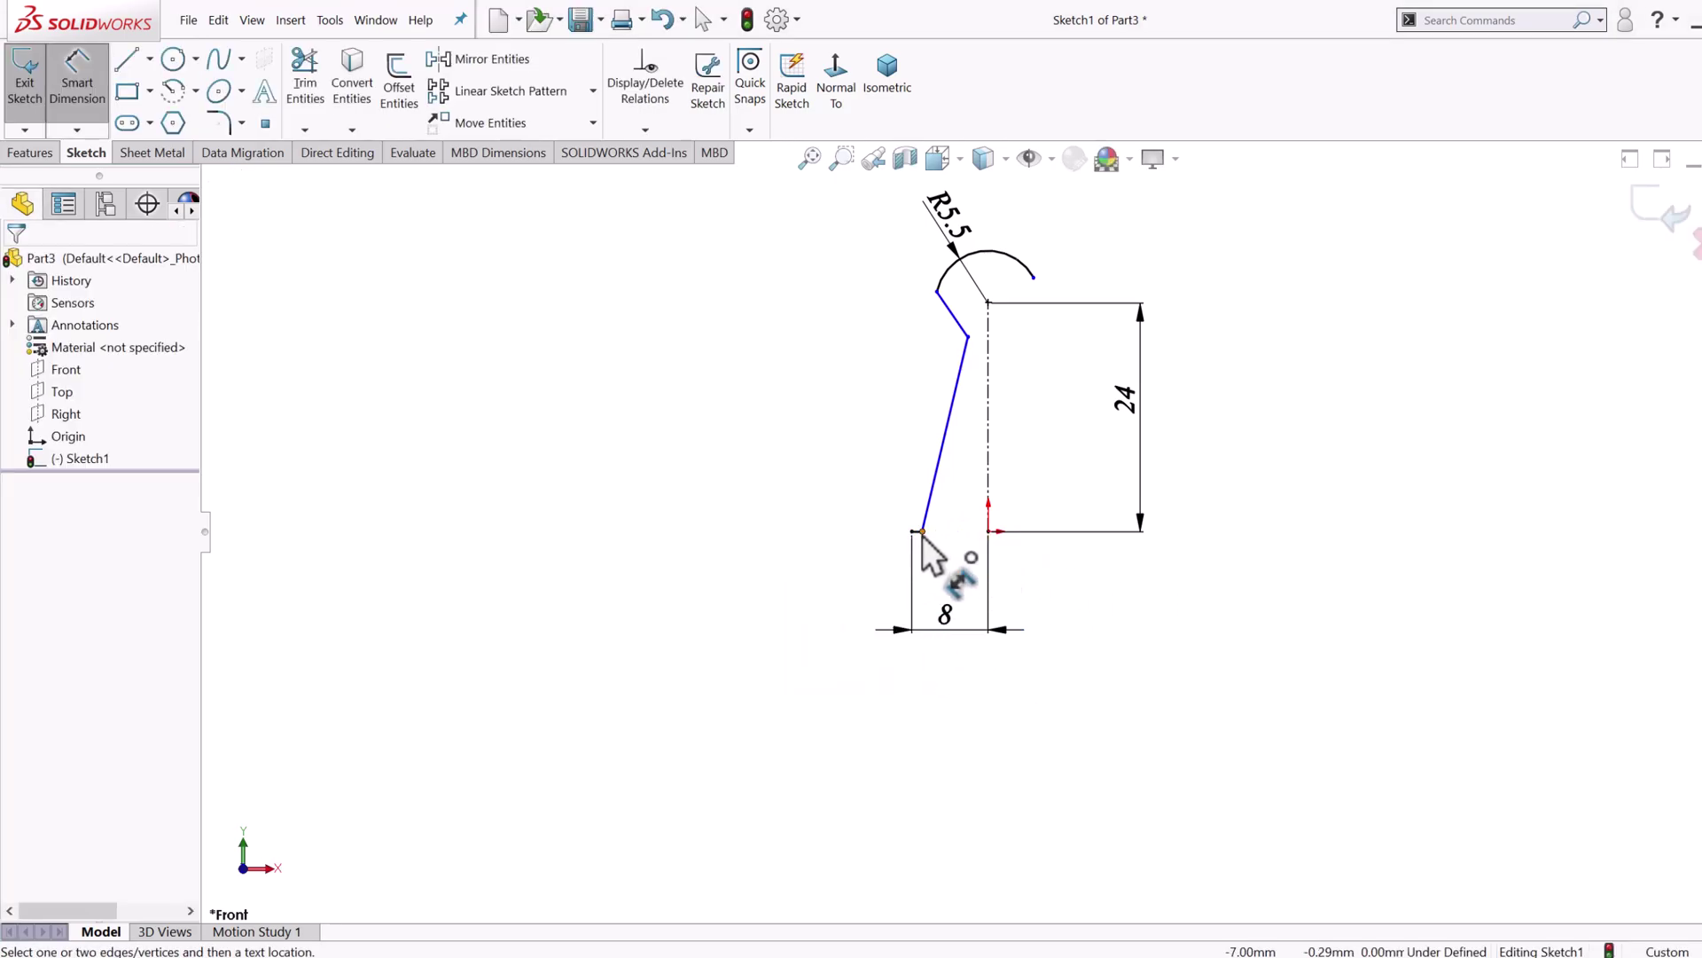
Step: Dimension the base line's inner endpoint 3 mm from the centerline
left_click(922, 532)
left_click(988, 548)
left_click(957, 572)
type("3")
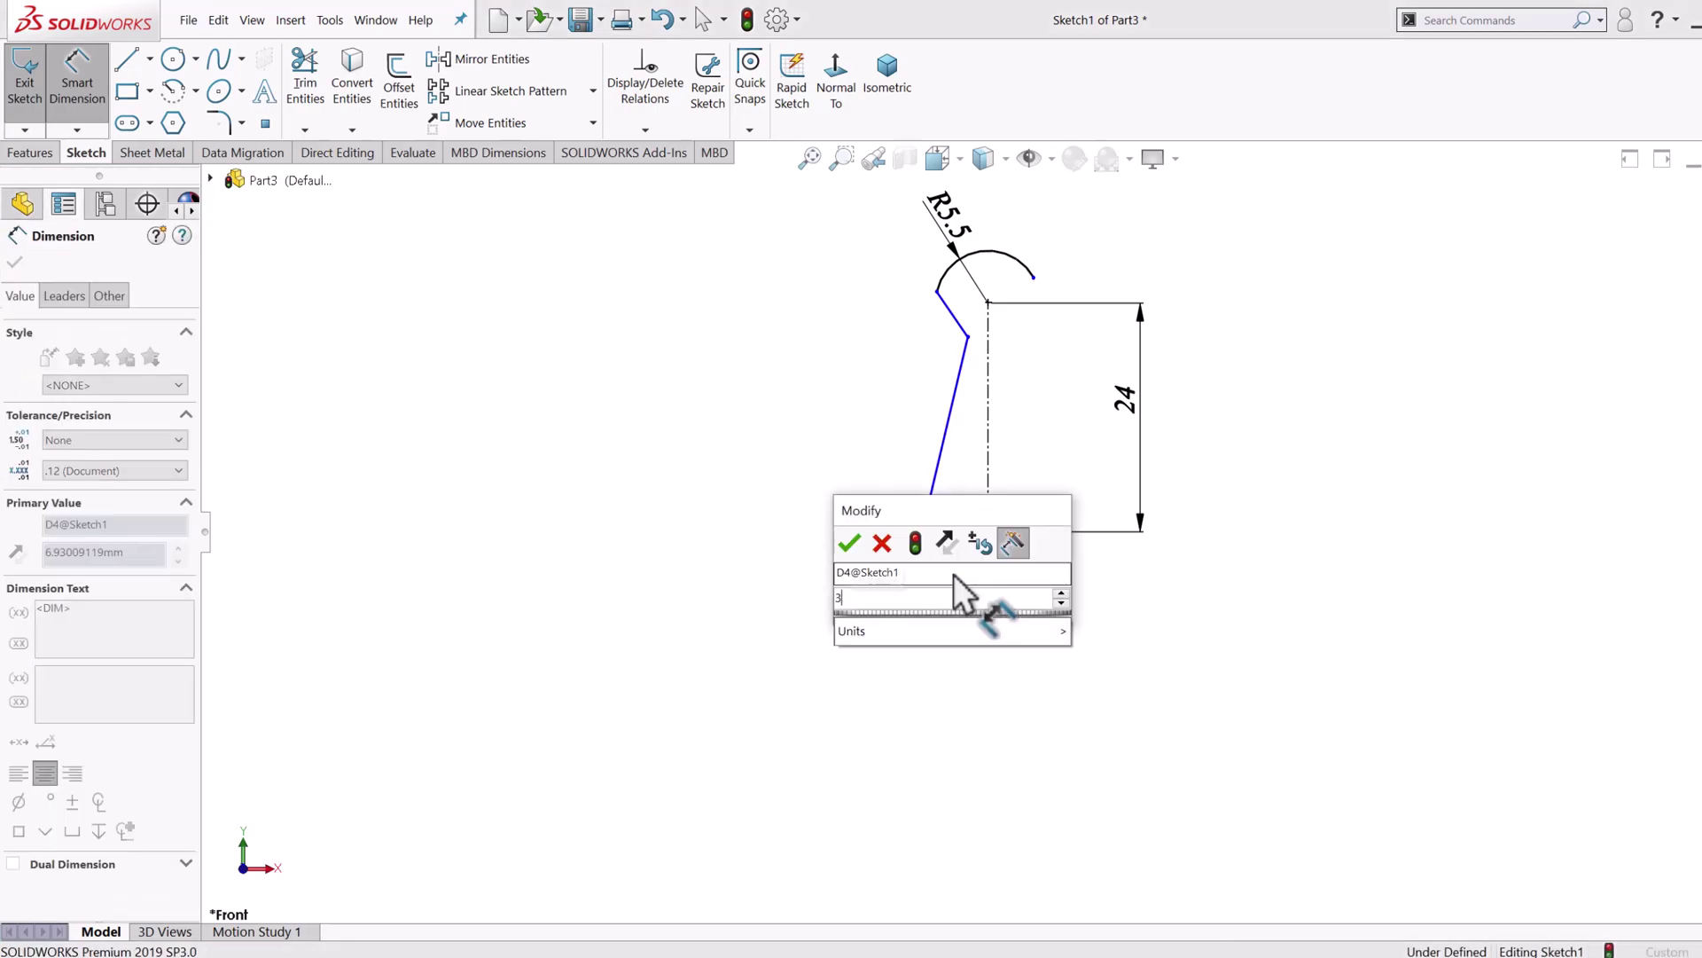
key("Return")
left_click(943, 390)
Step: Move the profile's corner below the arc closer to the centerline and dimension it 2 mm from that centerline
key("Escape")
mouse_move(1005, 336)
left_mouse_down()
mouse_move(984, 368)
mouse_move(975, 330)
left_mouse_up()
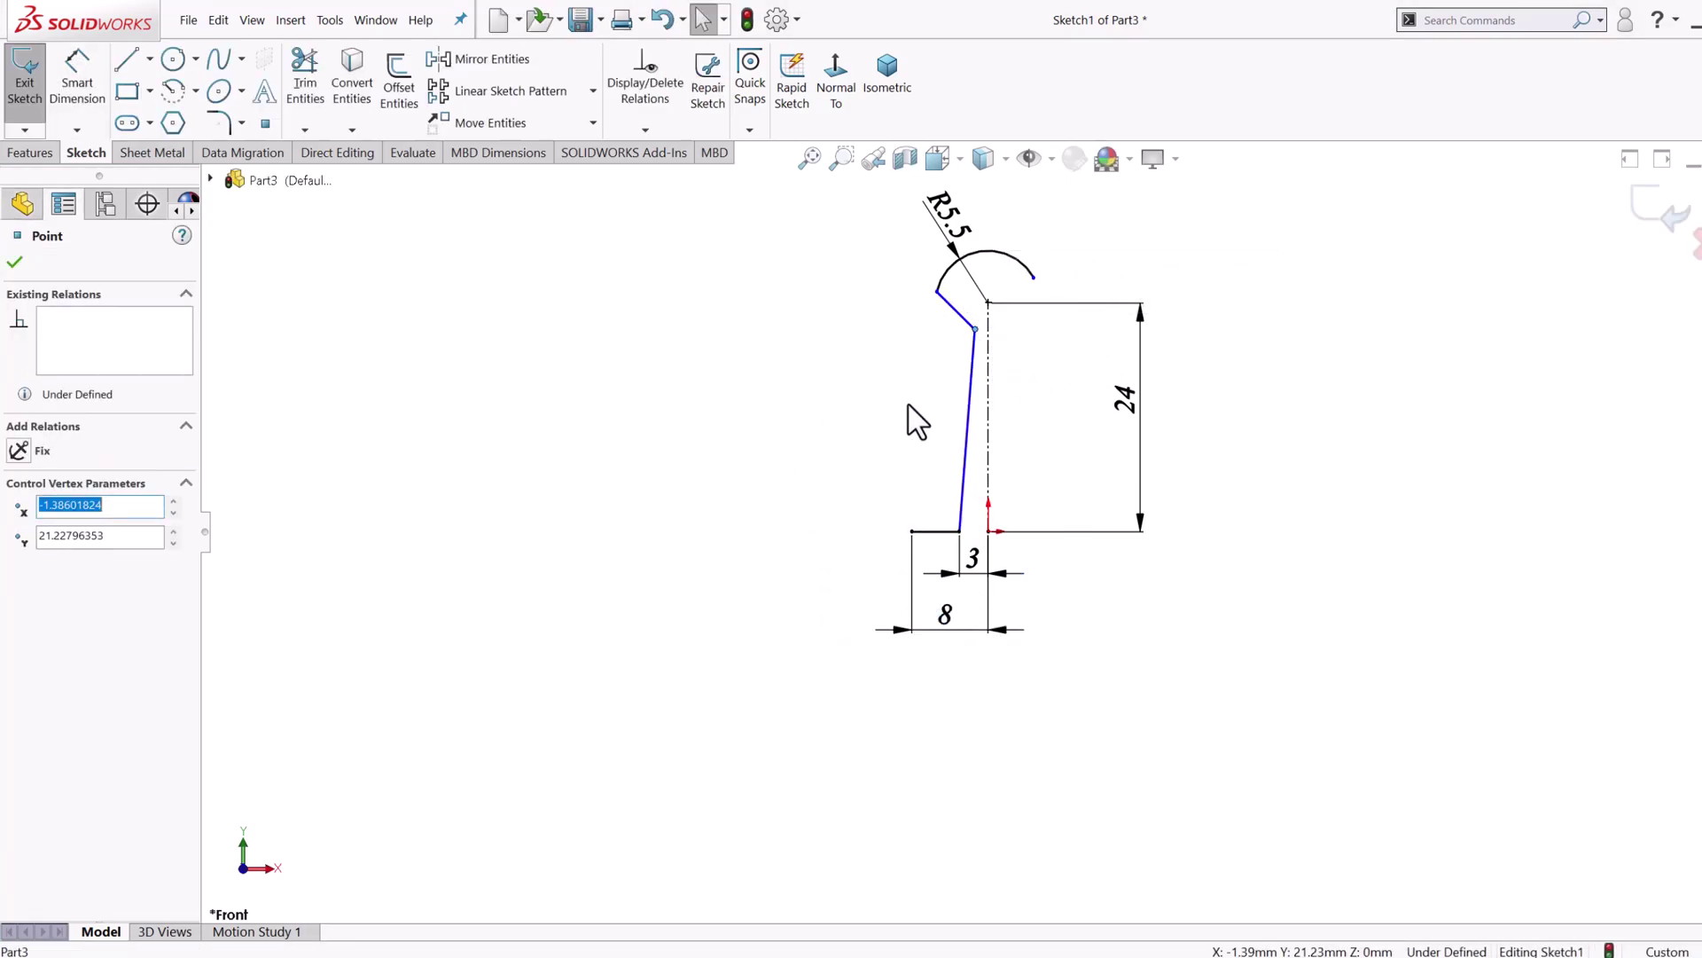
left_click(896, 402)
key("s")
left_click(903, 451)
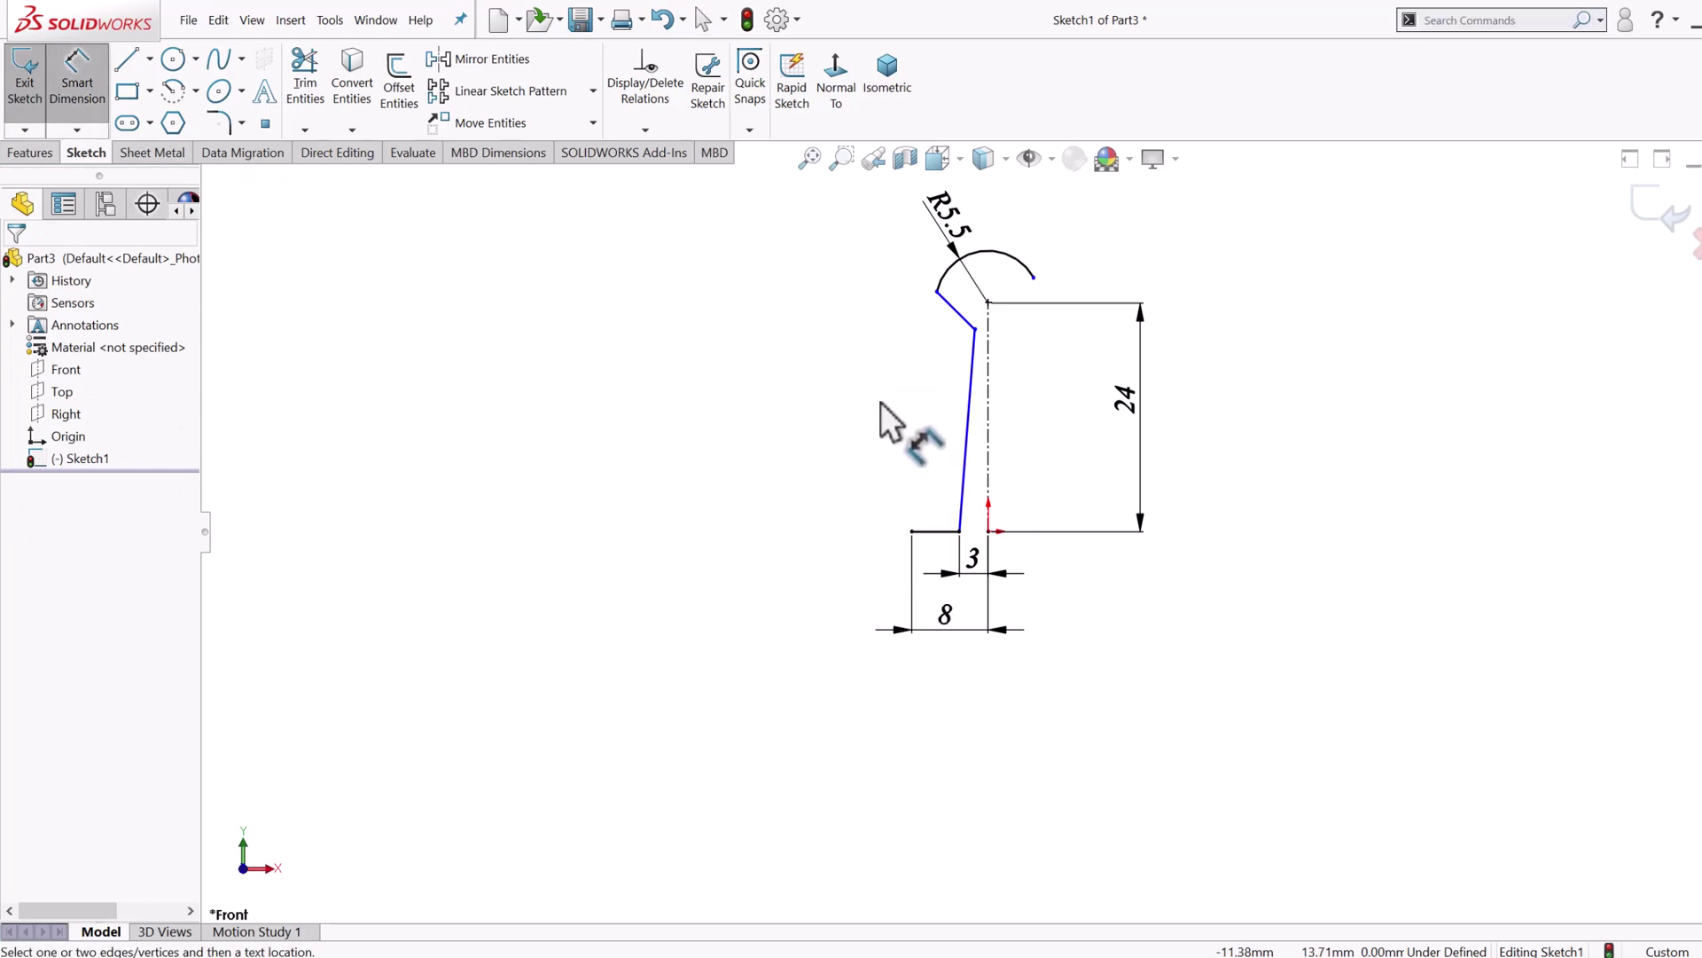
left_click(977, 329)
left_click(988, 366)
left_click(945, 369)
type("2")
key("Return")
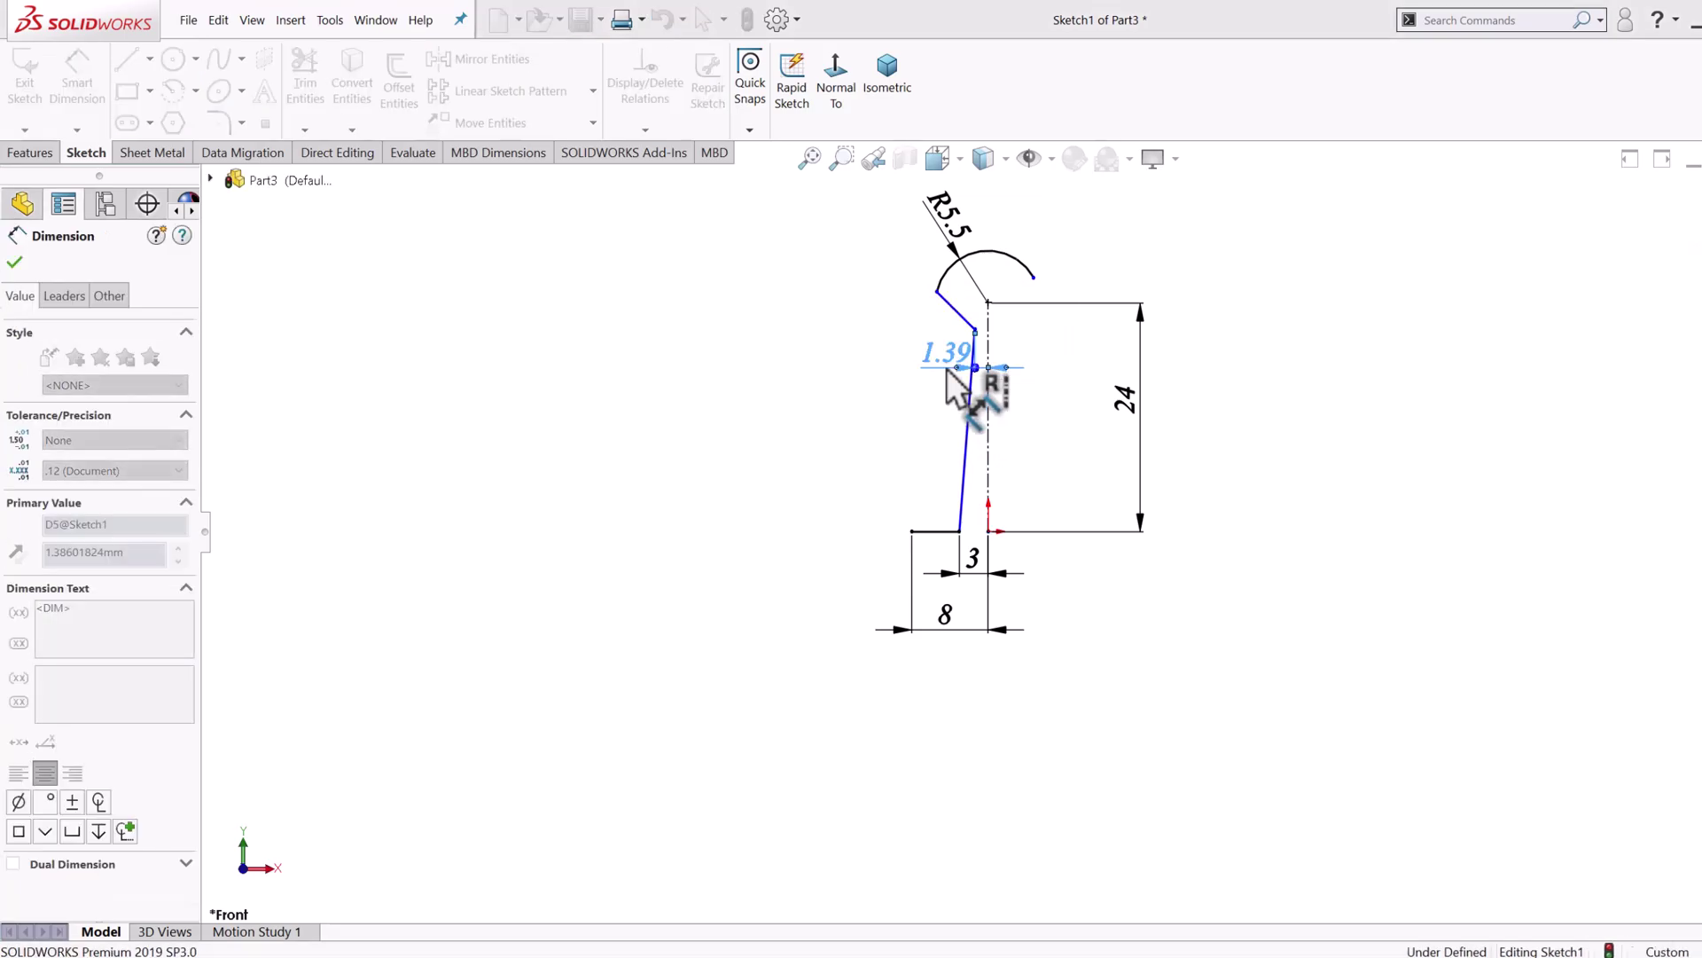
left_click(795, 382)
scroll(1121, 220, "down", 3)
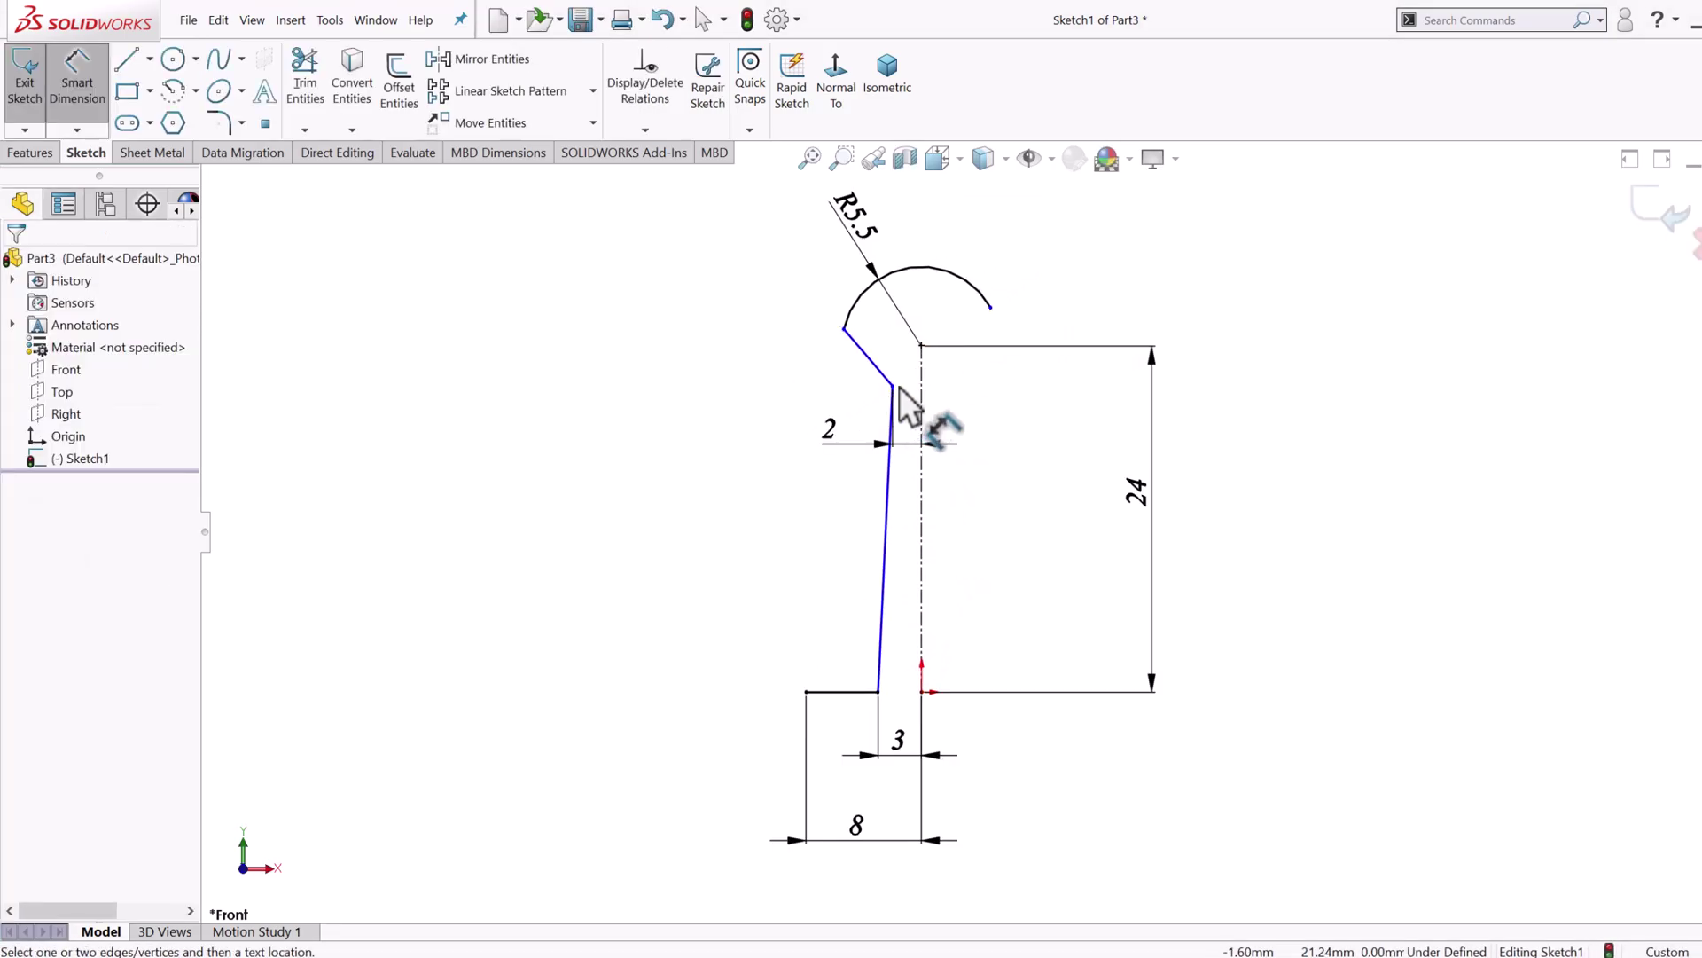
Step: Dimension the profile's corner below the arc 3 mm vertically from the arc's center
left_click(892, 386)
left_click(922, 346)
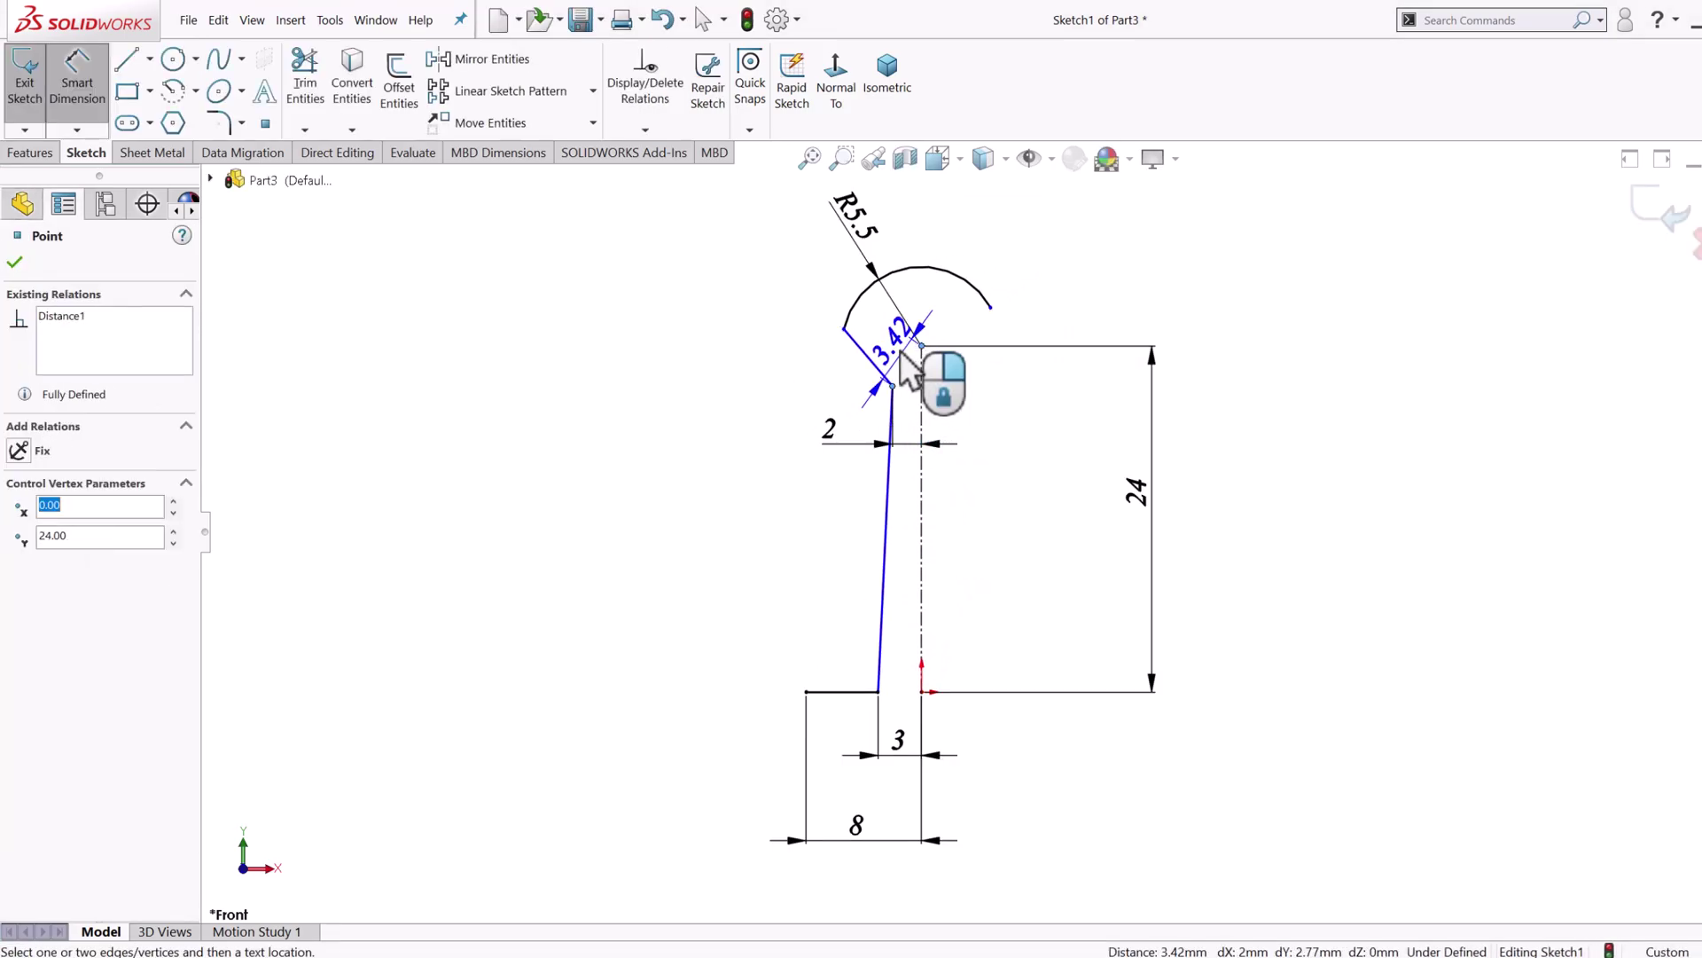
left_click(945, 371)
type("3")
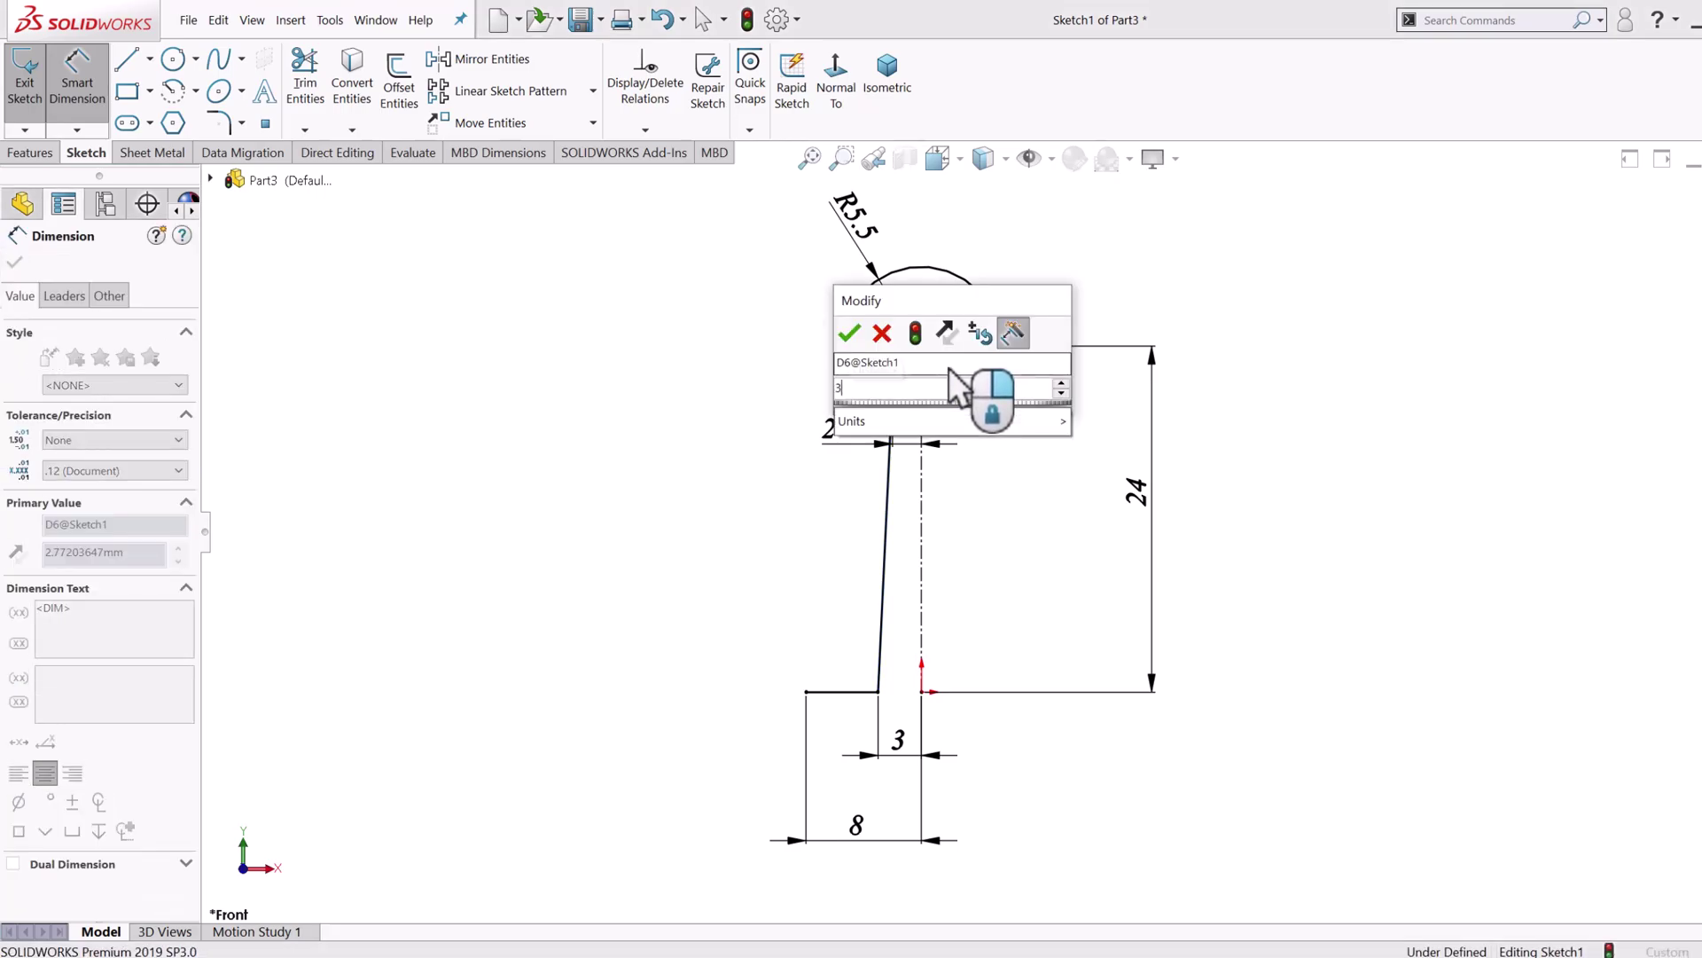
key("Return")
Step: Dimension the arc's endpoint that joins the slanted line 1.5 mm vertically from the arc's center
left_click(922, 346)
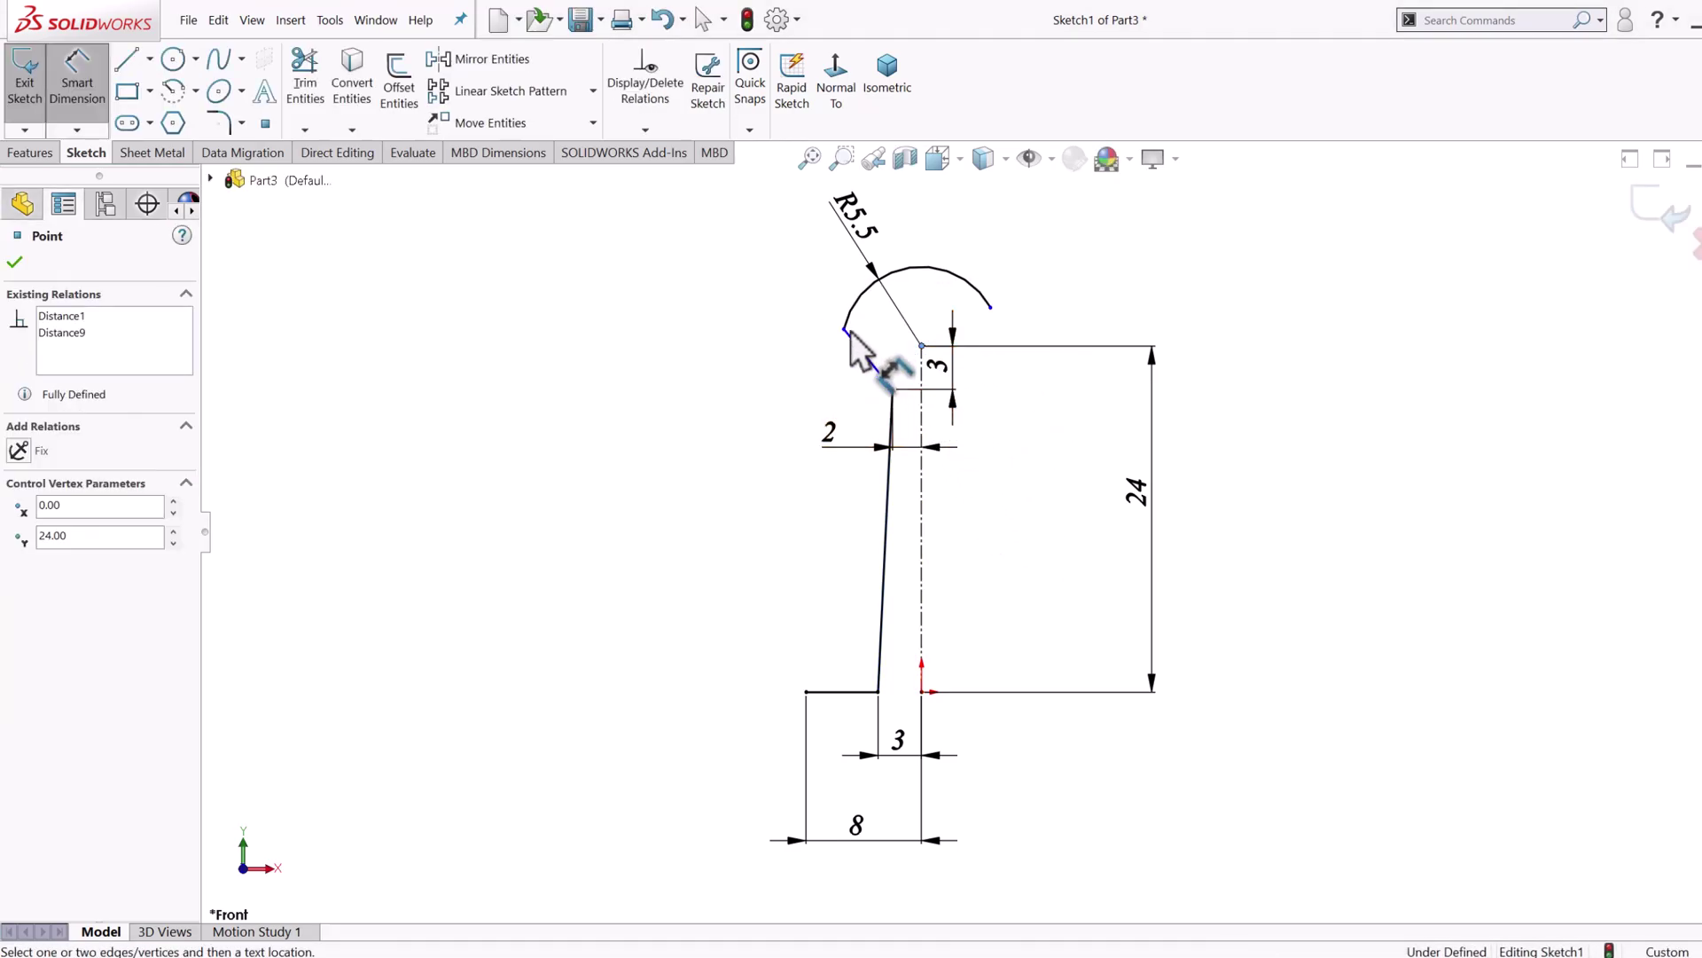
left_click(844, 329)
left_click(727, 347)
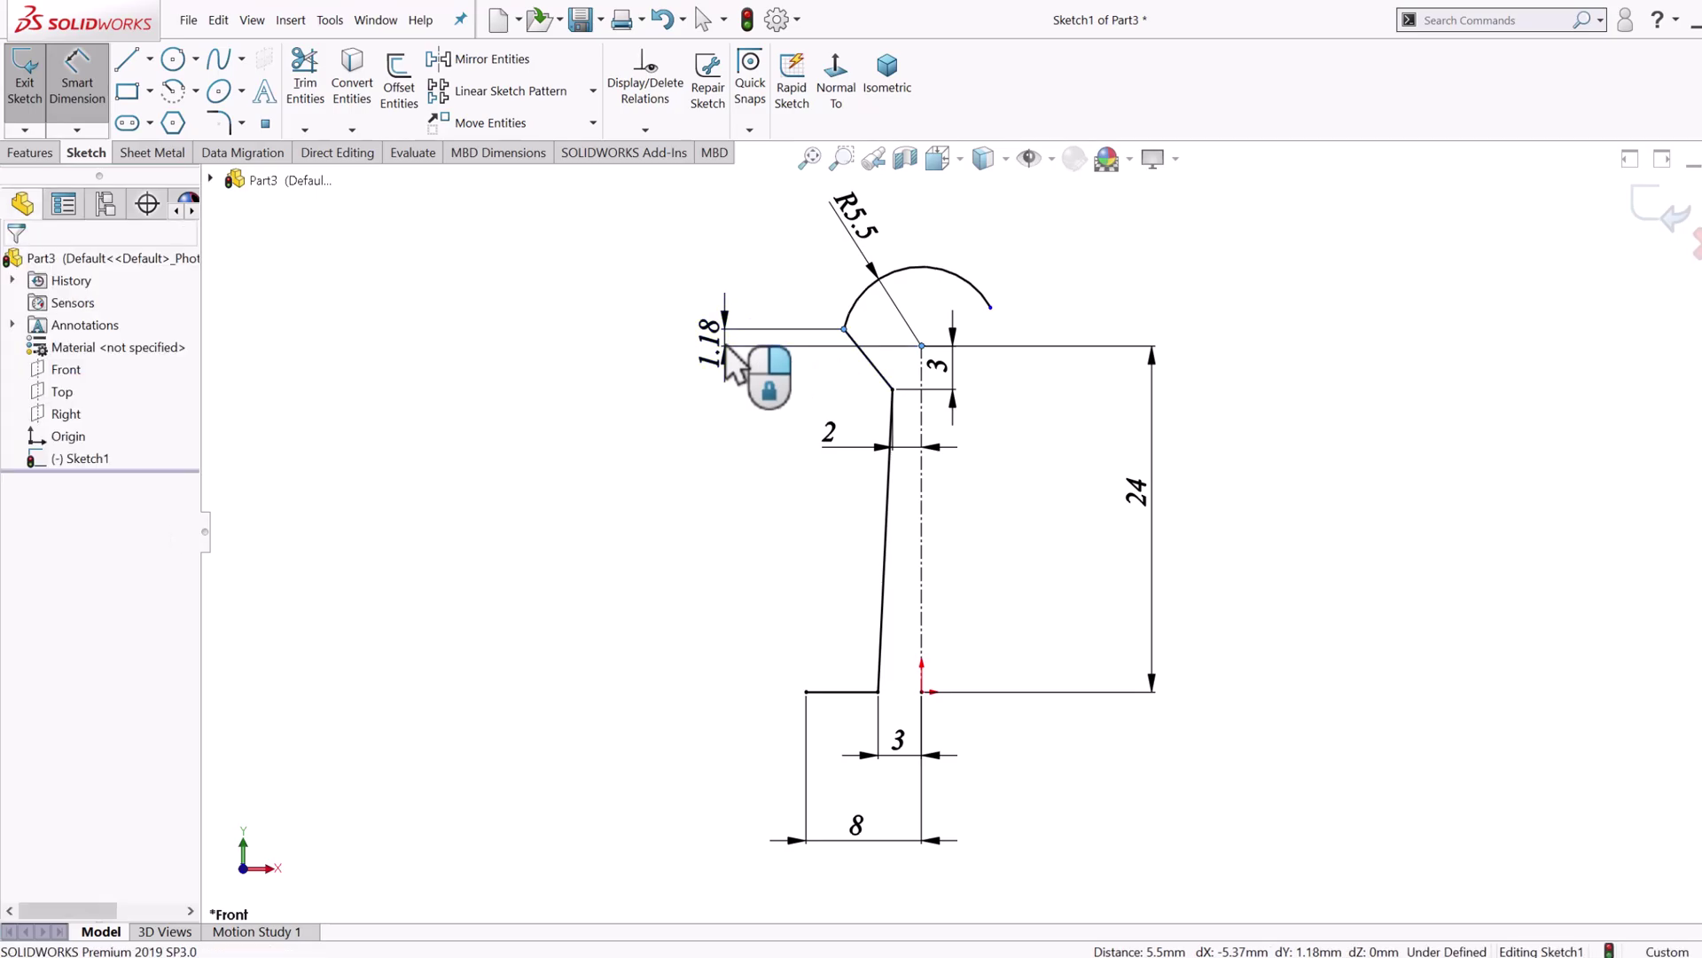
type("1.5")
key("Return")
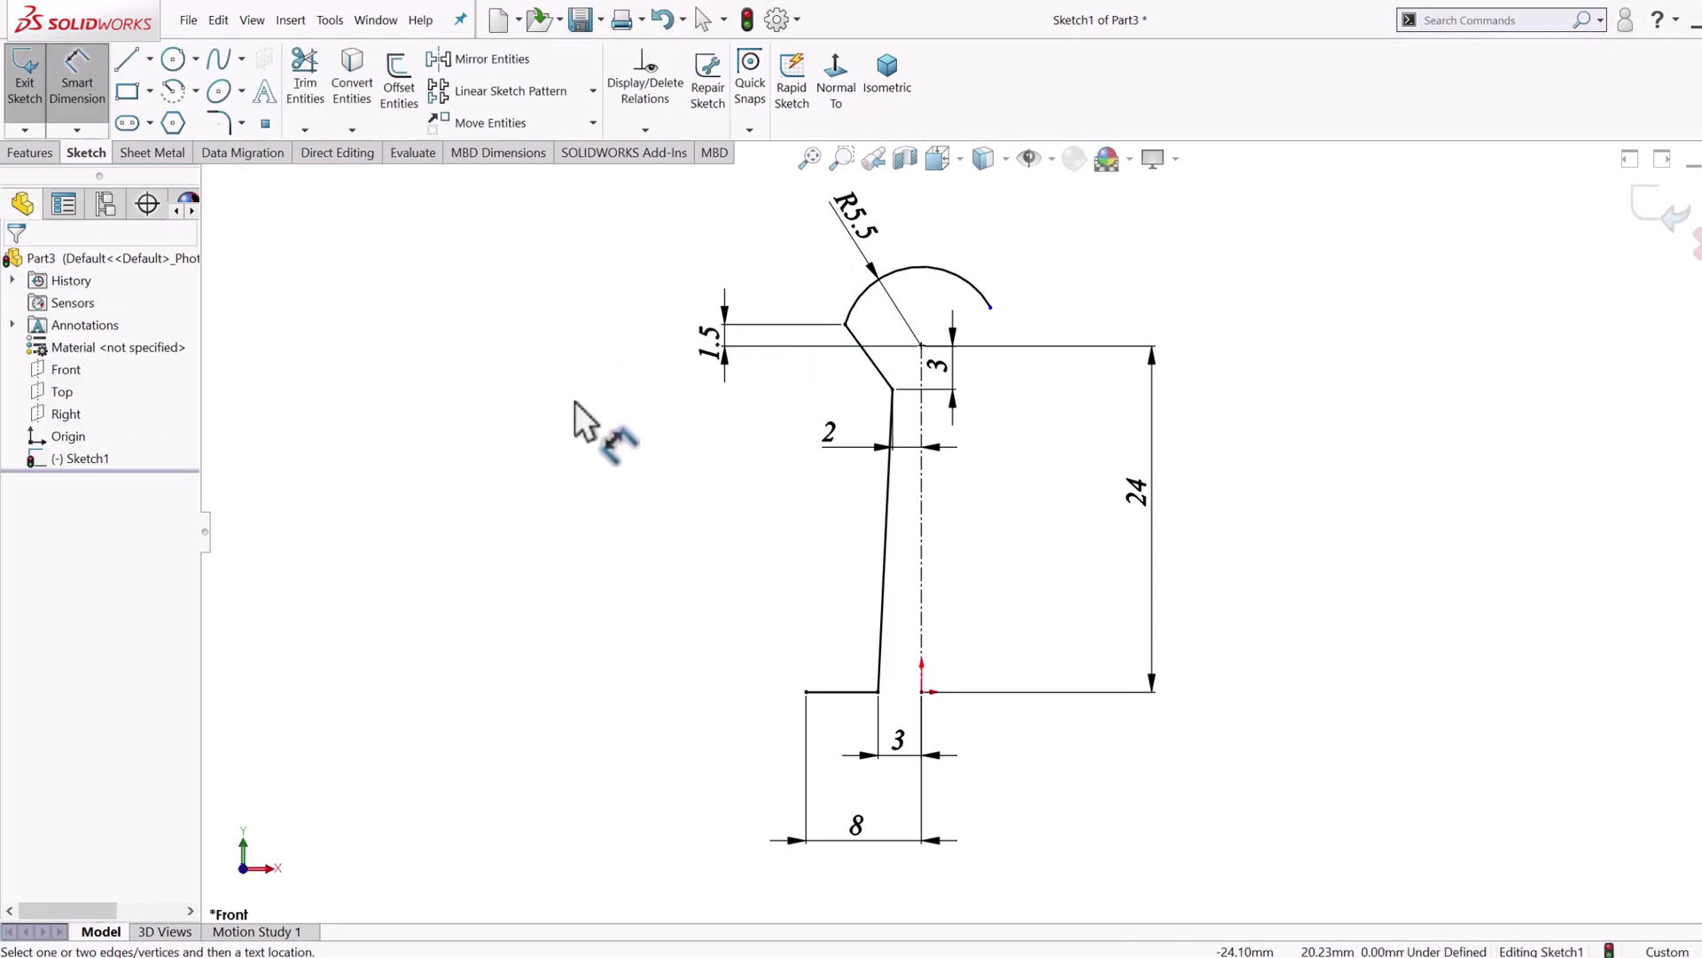
Step: Mirror the base line, the long leg line and the slanted line about the vertical centerline
left_click(499, 58)
mouse_move(763, 258)
left_mouse_down()
mouse_move(913, 750)
mouse_move(897, 731)
left_mouse_up()
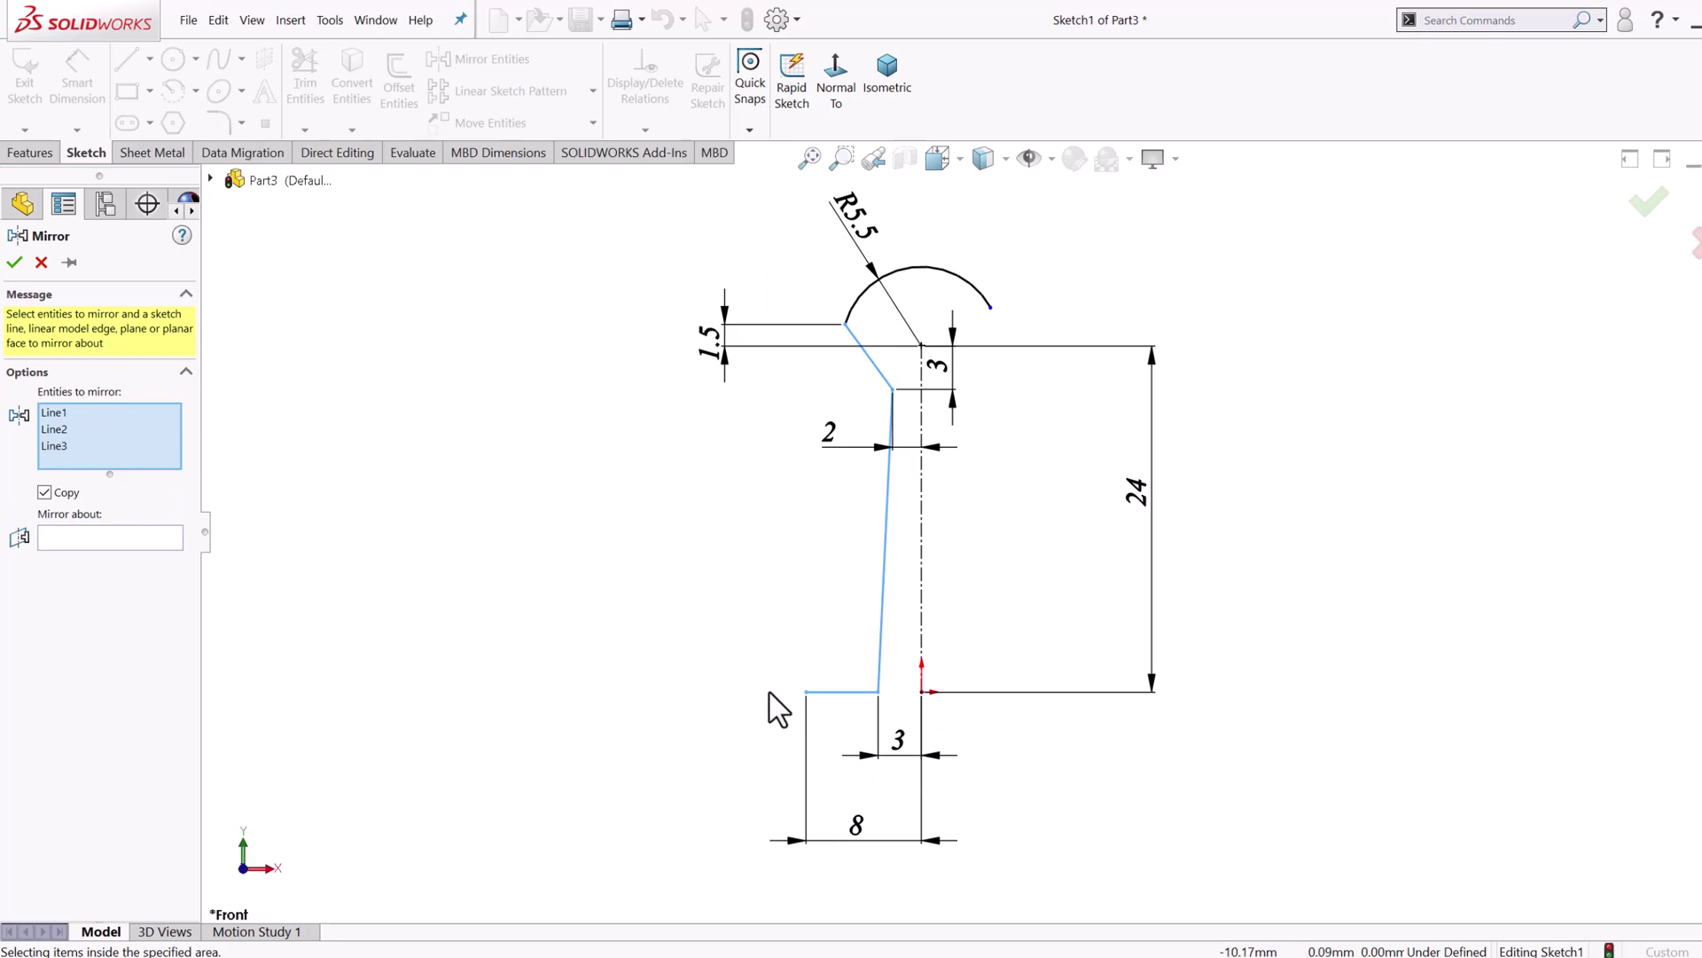
left_click(98, 536)
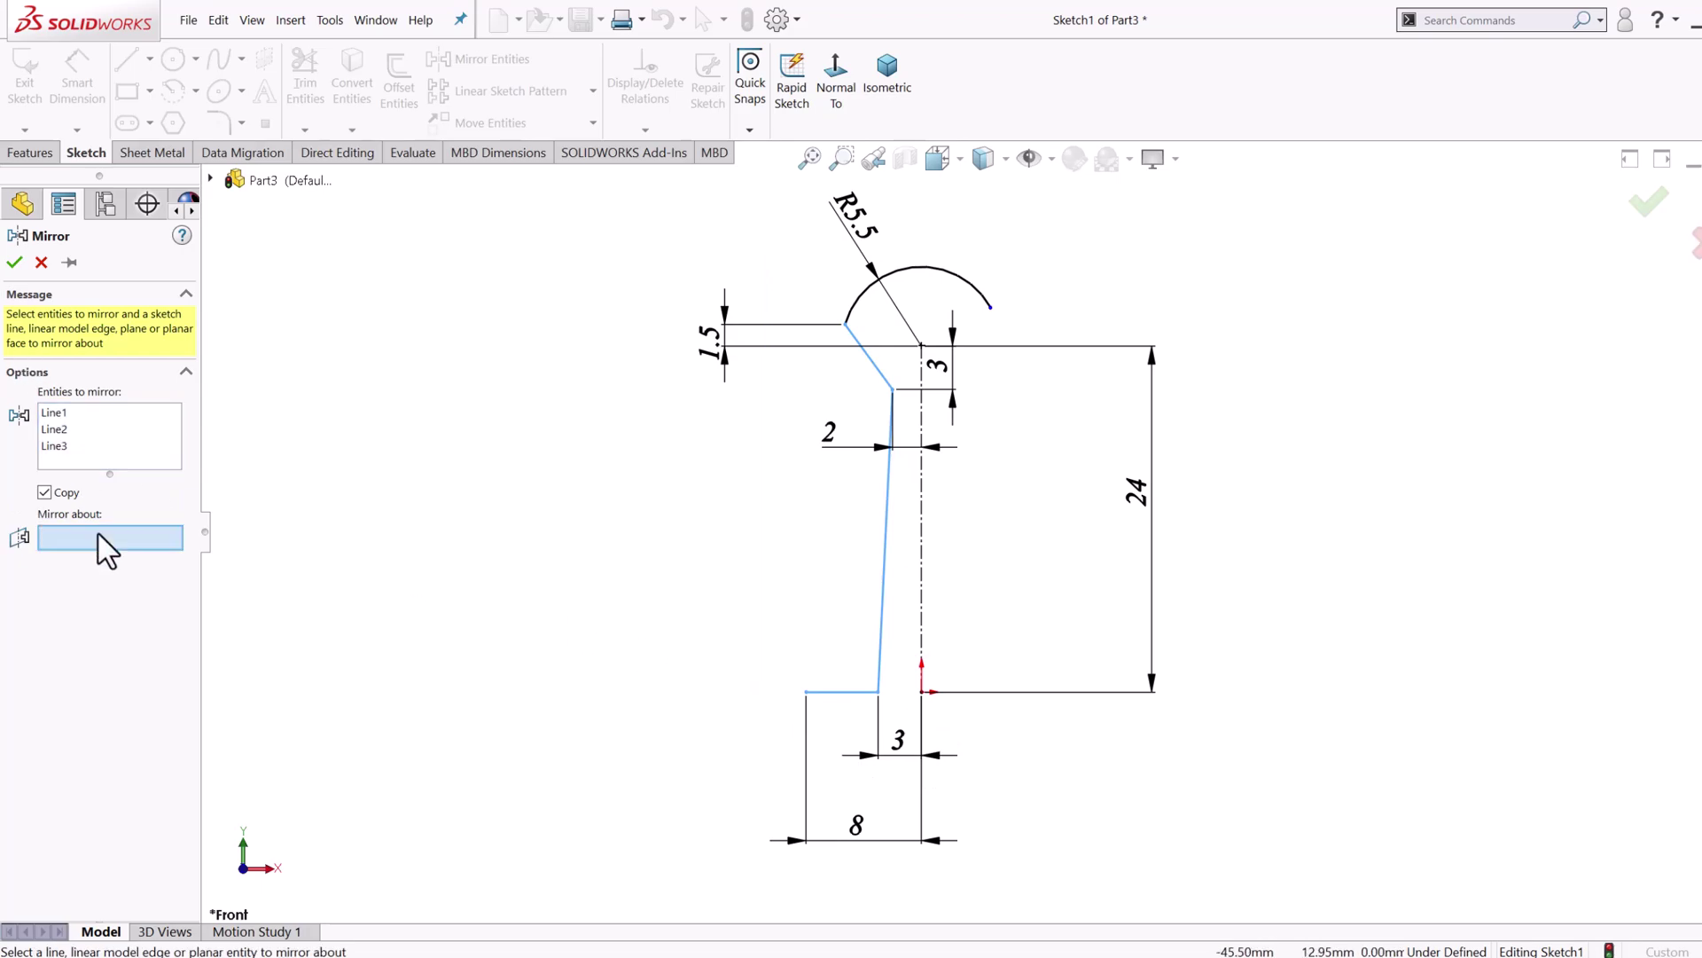
left_click(922, 523)
right_click(969, 542)
Step: Merge the arc's free endpoint with the upper endpoint of the mirrored slanted line
scroll(1077, 262, "down", 2)
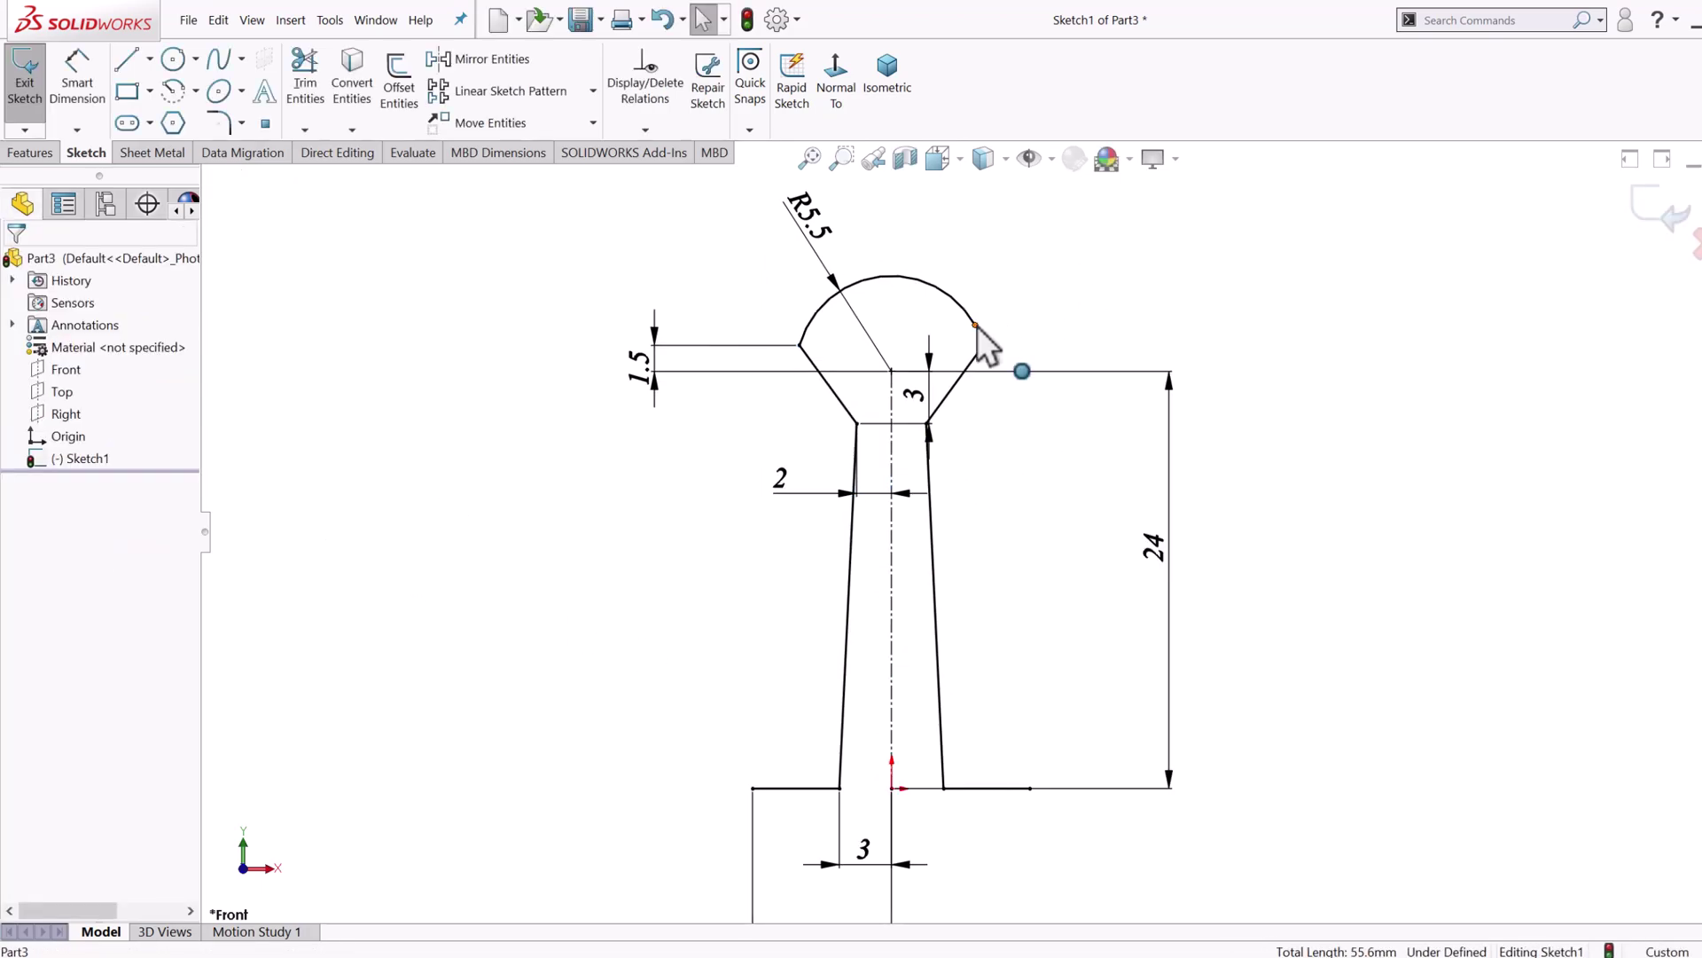
left_click(976, 325)
left_click(983, 344, "ctrl")
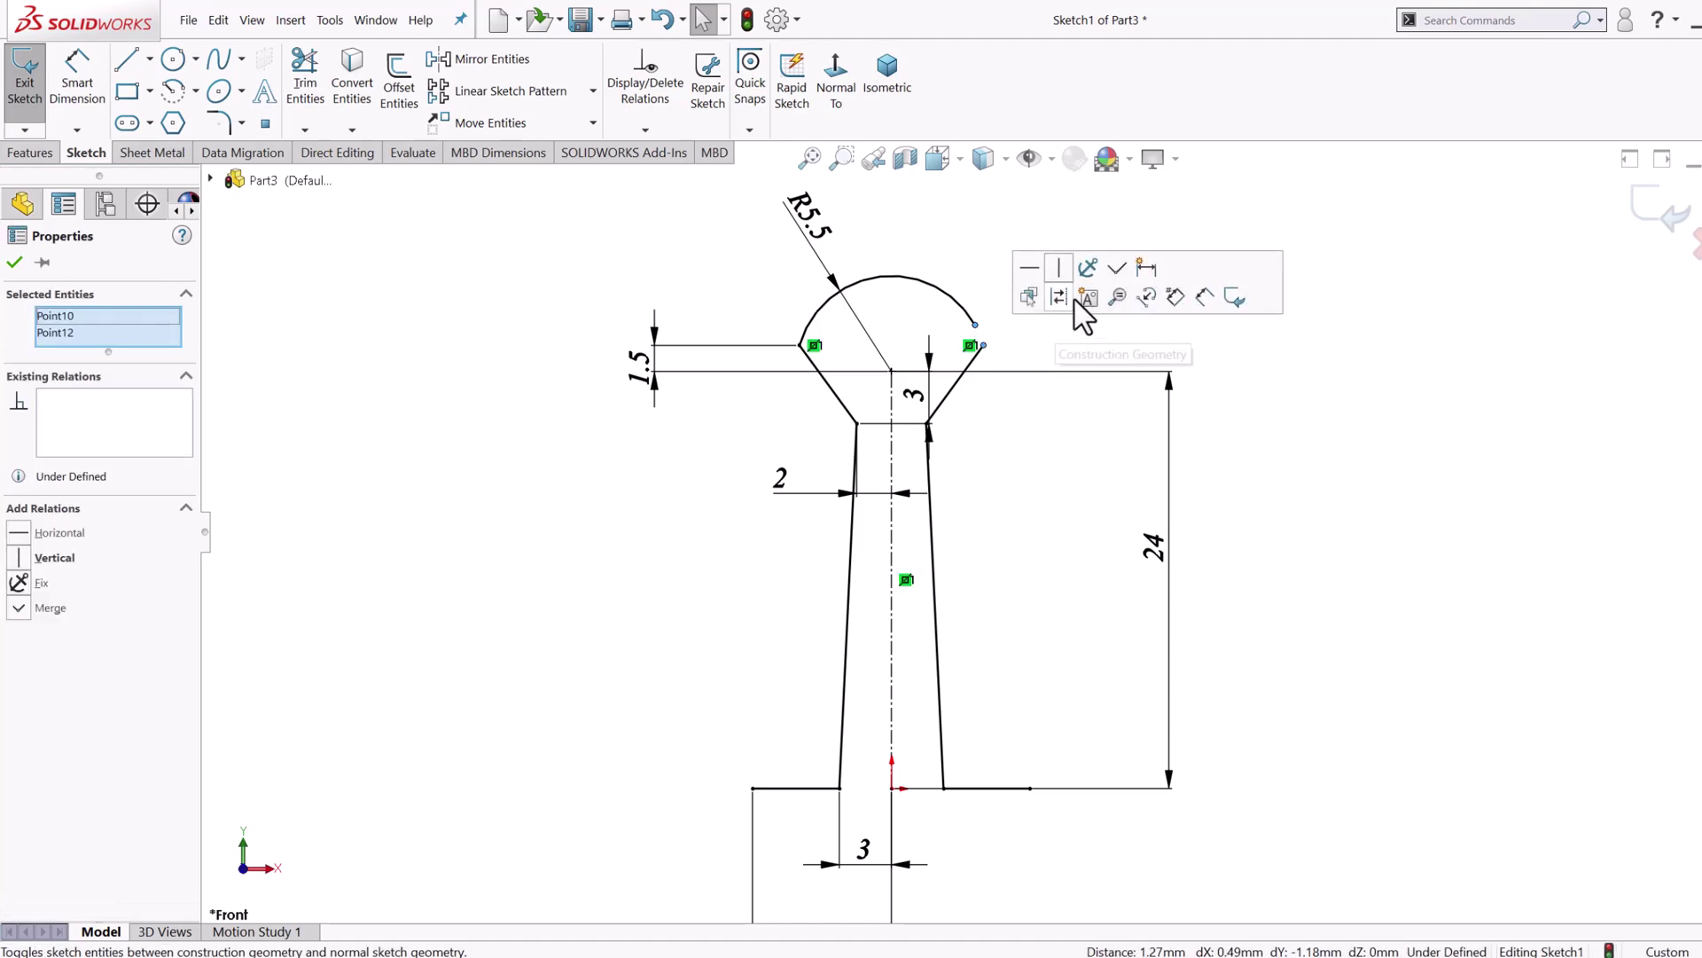
left_click(1117, 270)
Step: Fillet both corners at the arc's ends and both corners at the base lines with a 2 mm radius
key("s")
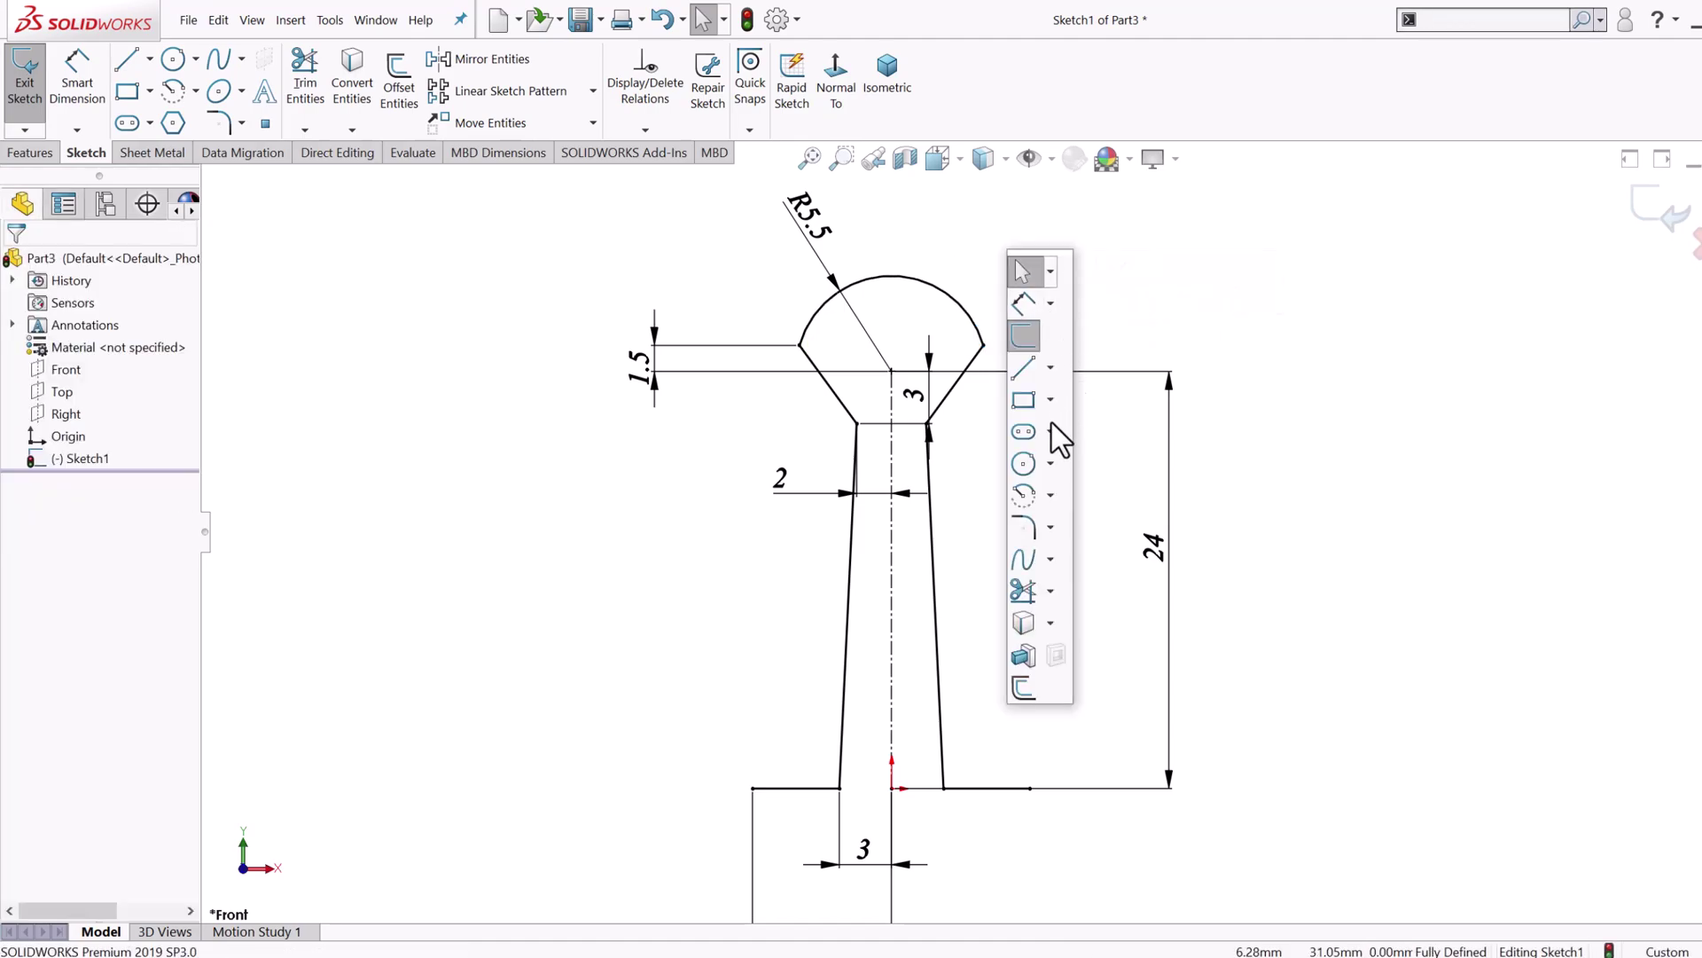
left_click(1031, 557)
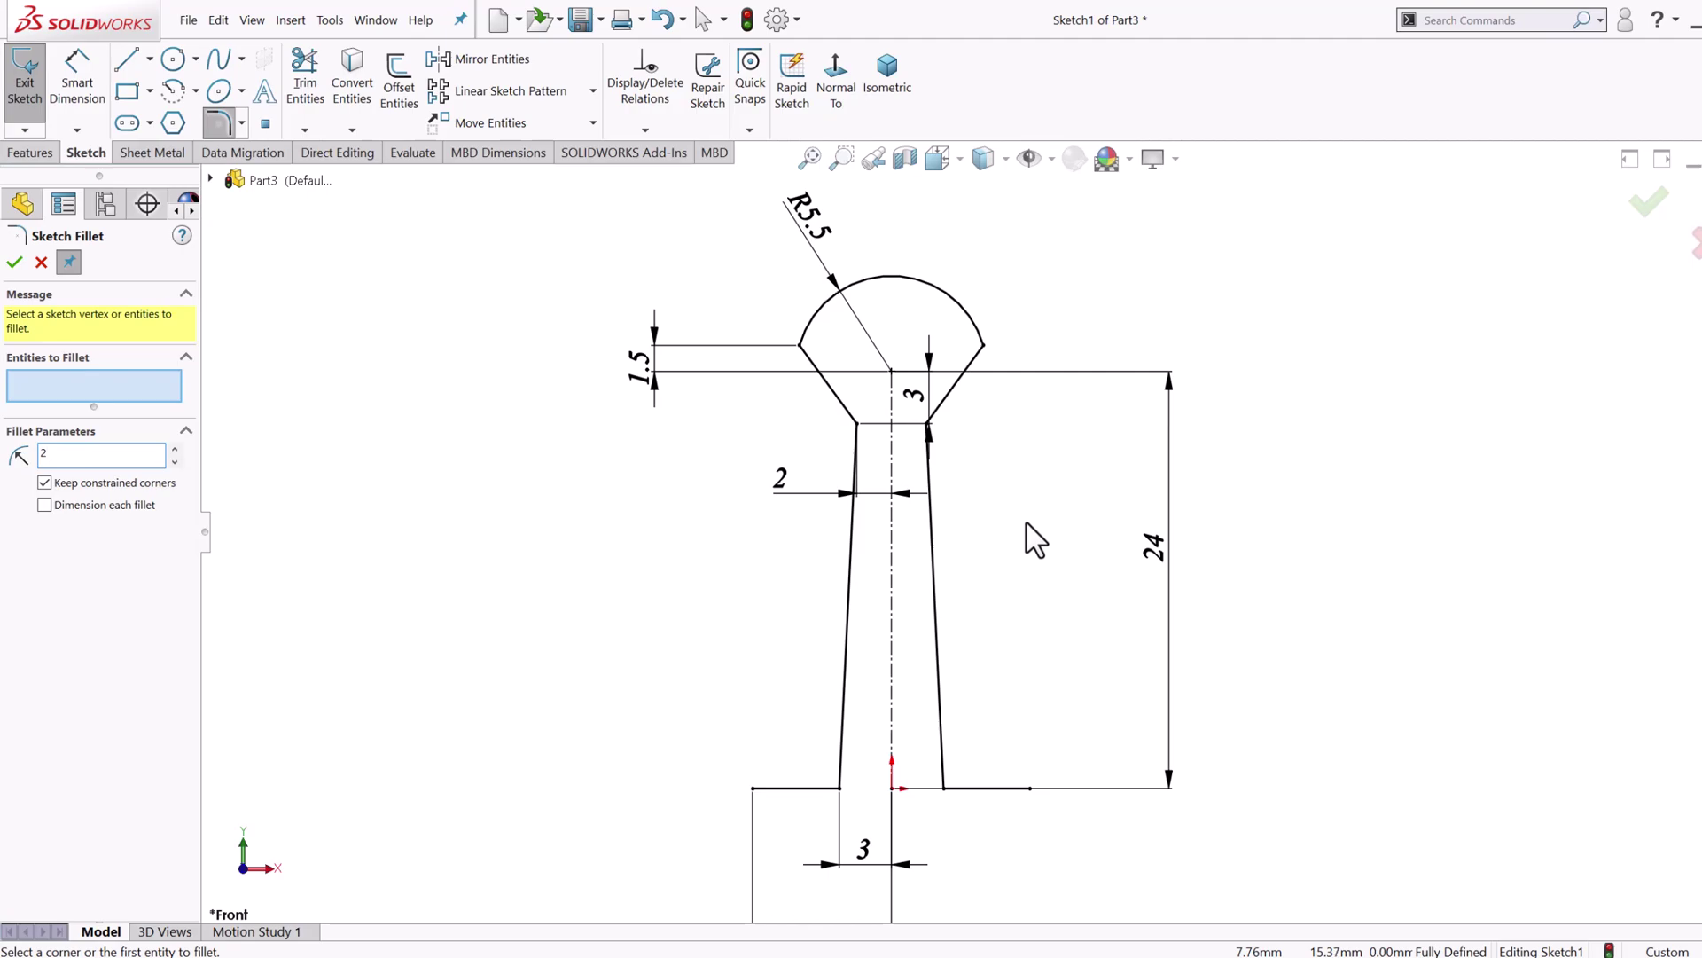
left_click(803, 344)
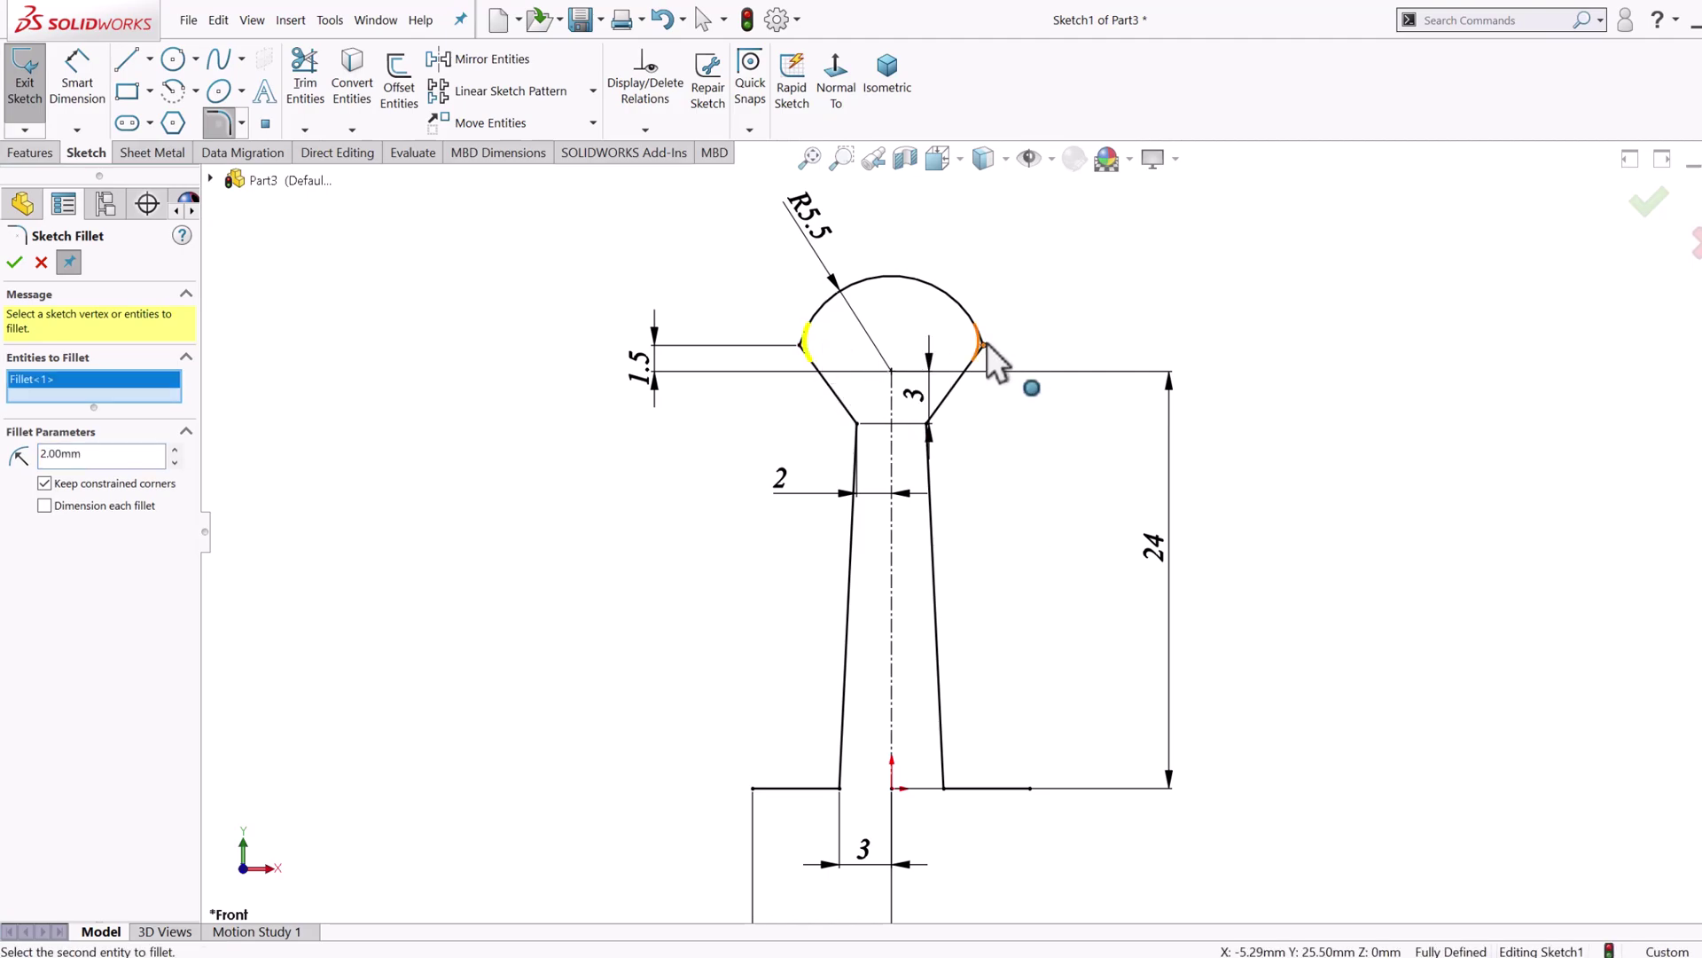
left_click(981, 344)
left_click(840, 788)
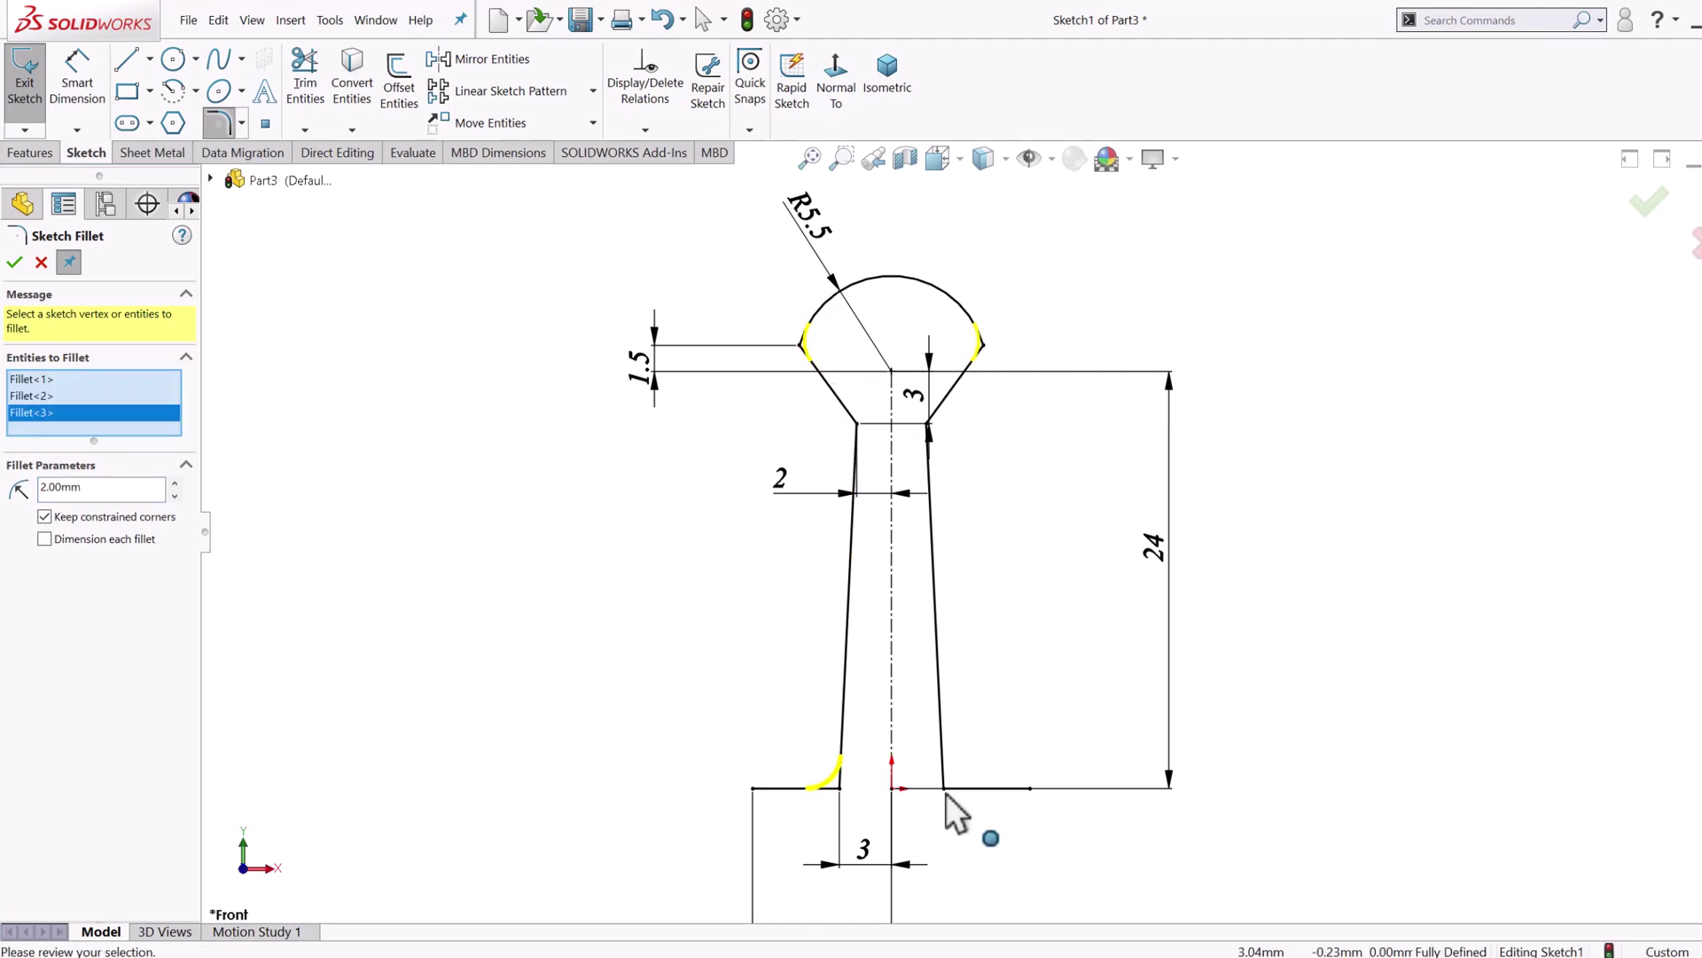
left_click(943, 788)
right_click(946, 795)
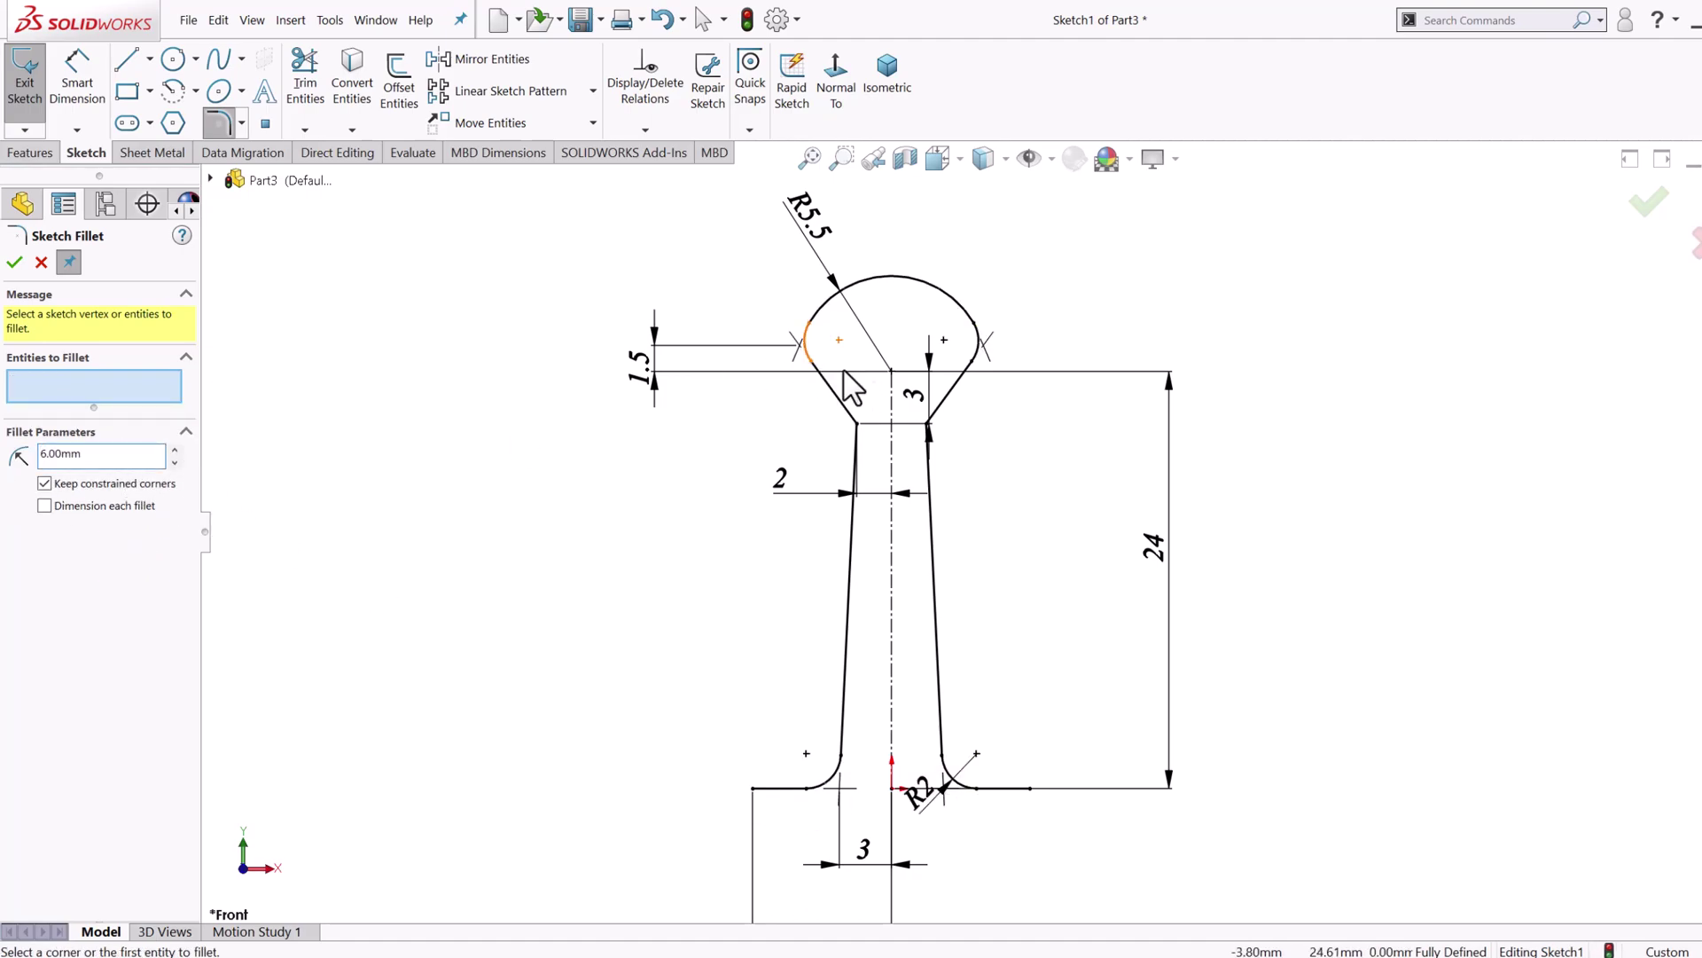
Step: Fillet the two neck corners below the arc with a 6 mm radius
left_click(858, 429)
left_click(927, 424)
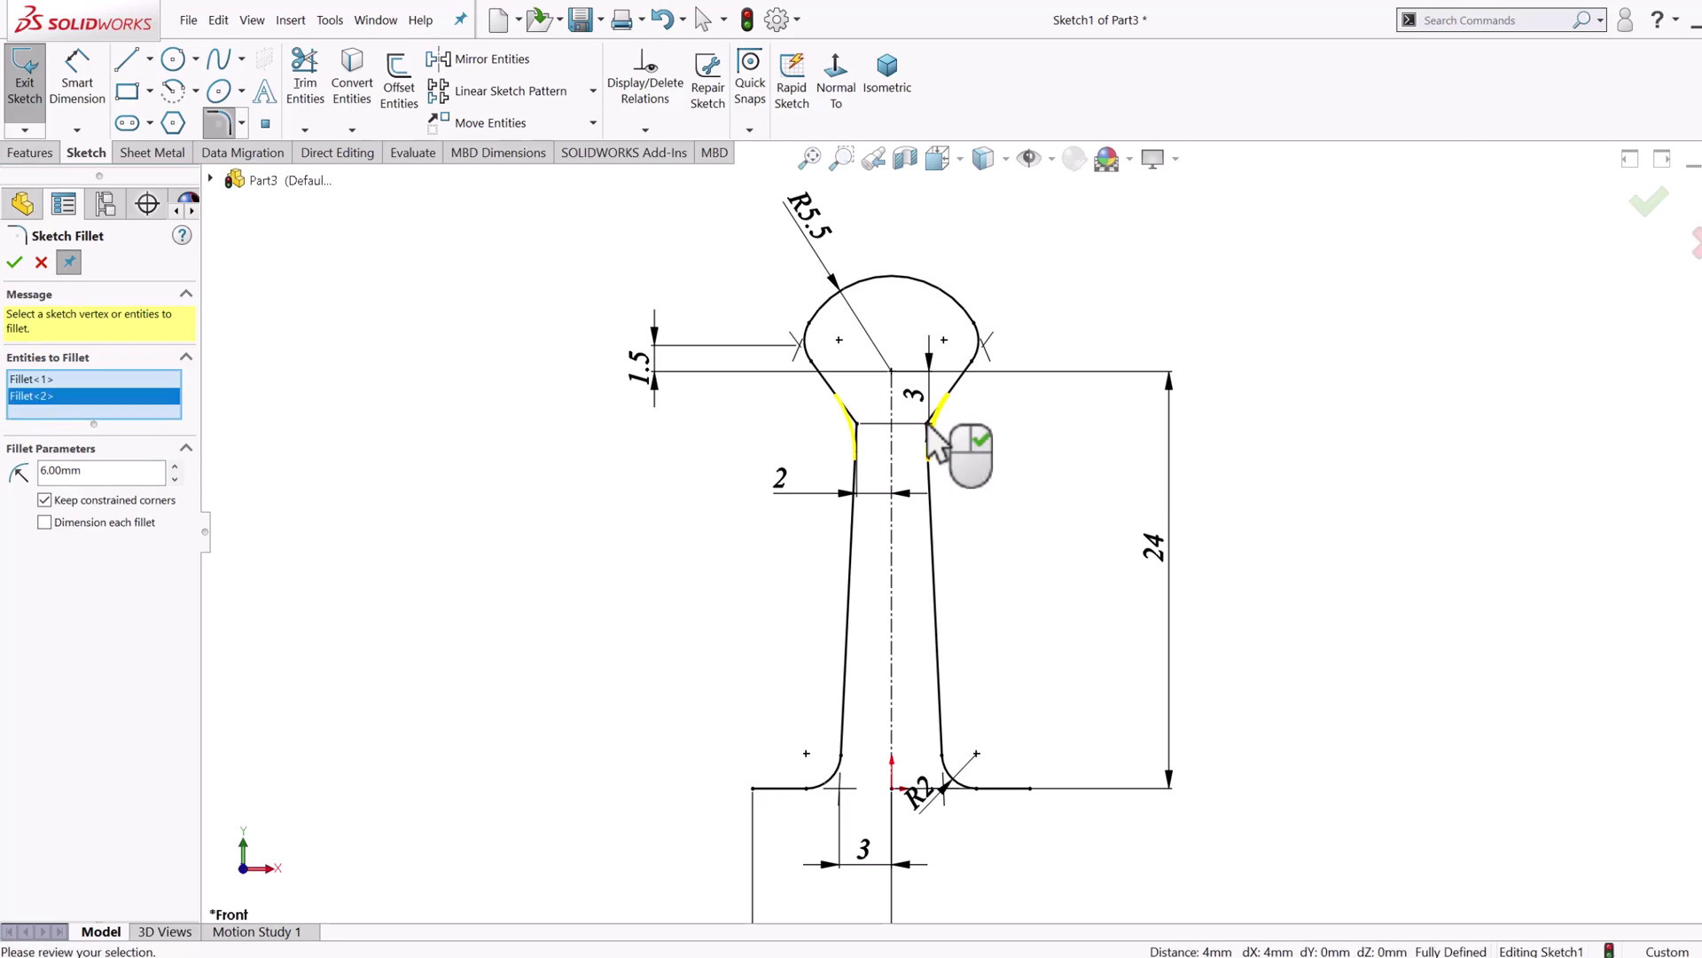
right_click(917, 420)
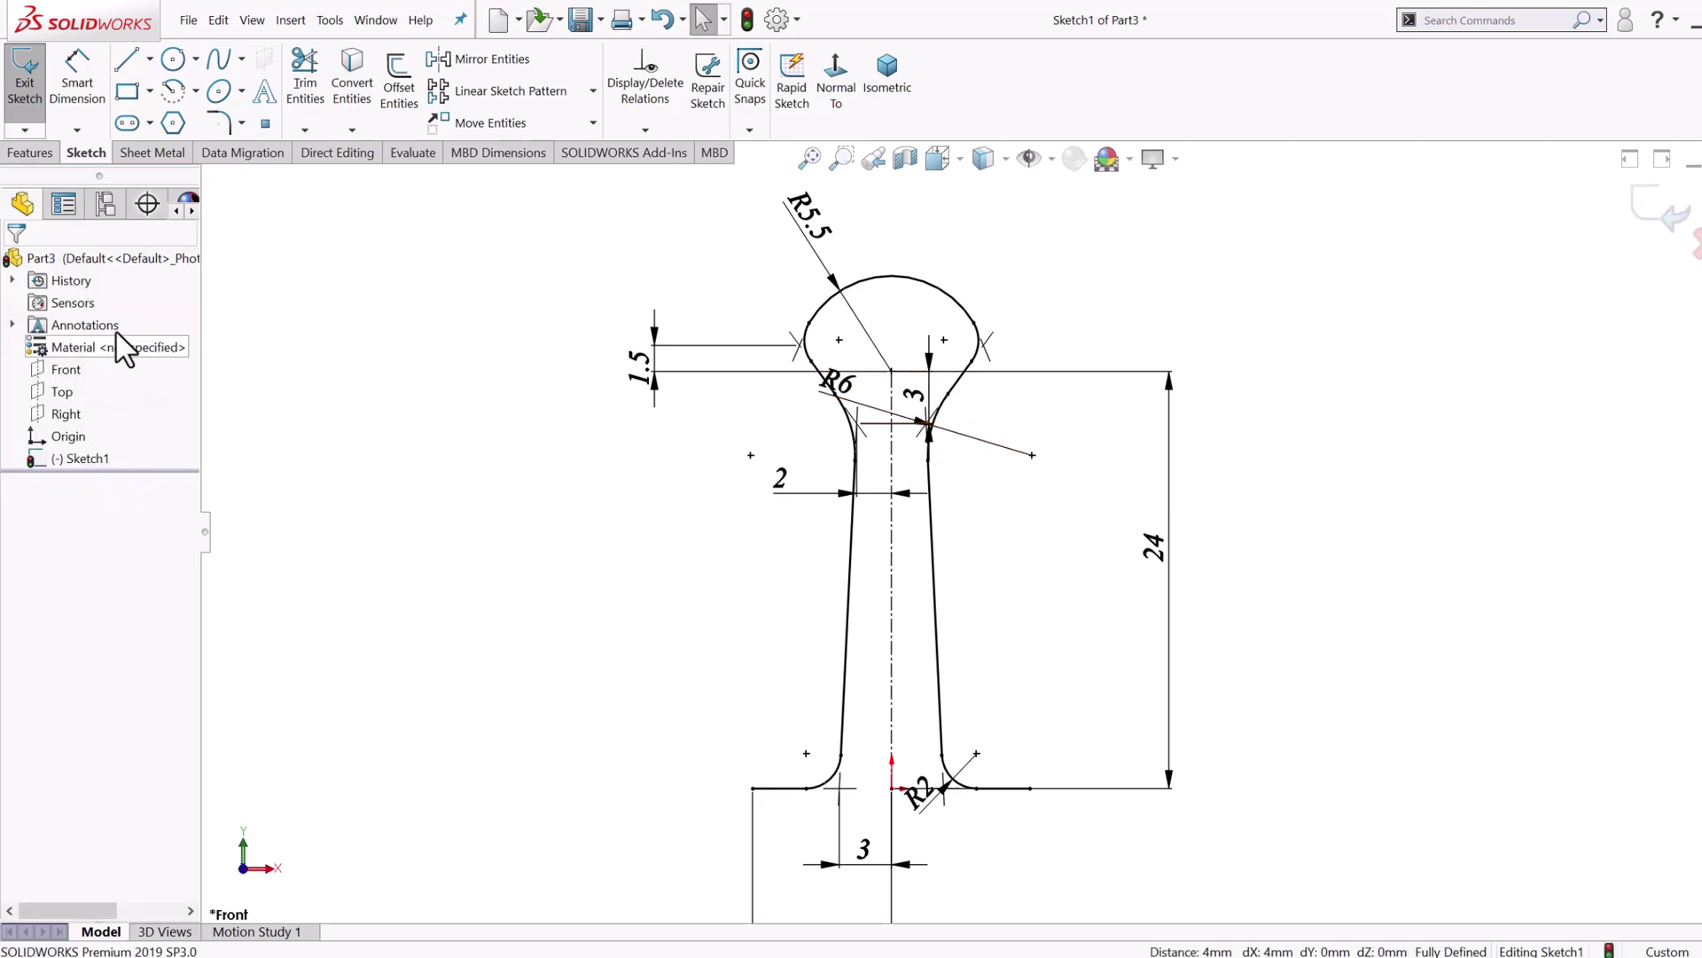
Step: Sweep a circular profile of 1.5 mm diameter along the sketched handle outline
left_click(29, 154)
left_click(141, 60)
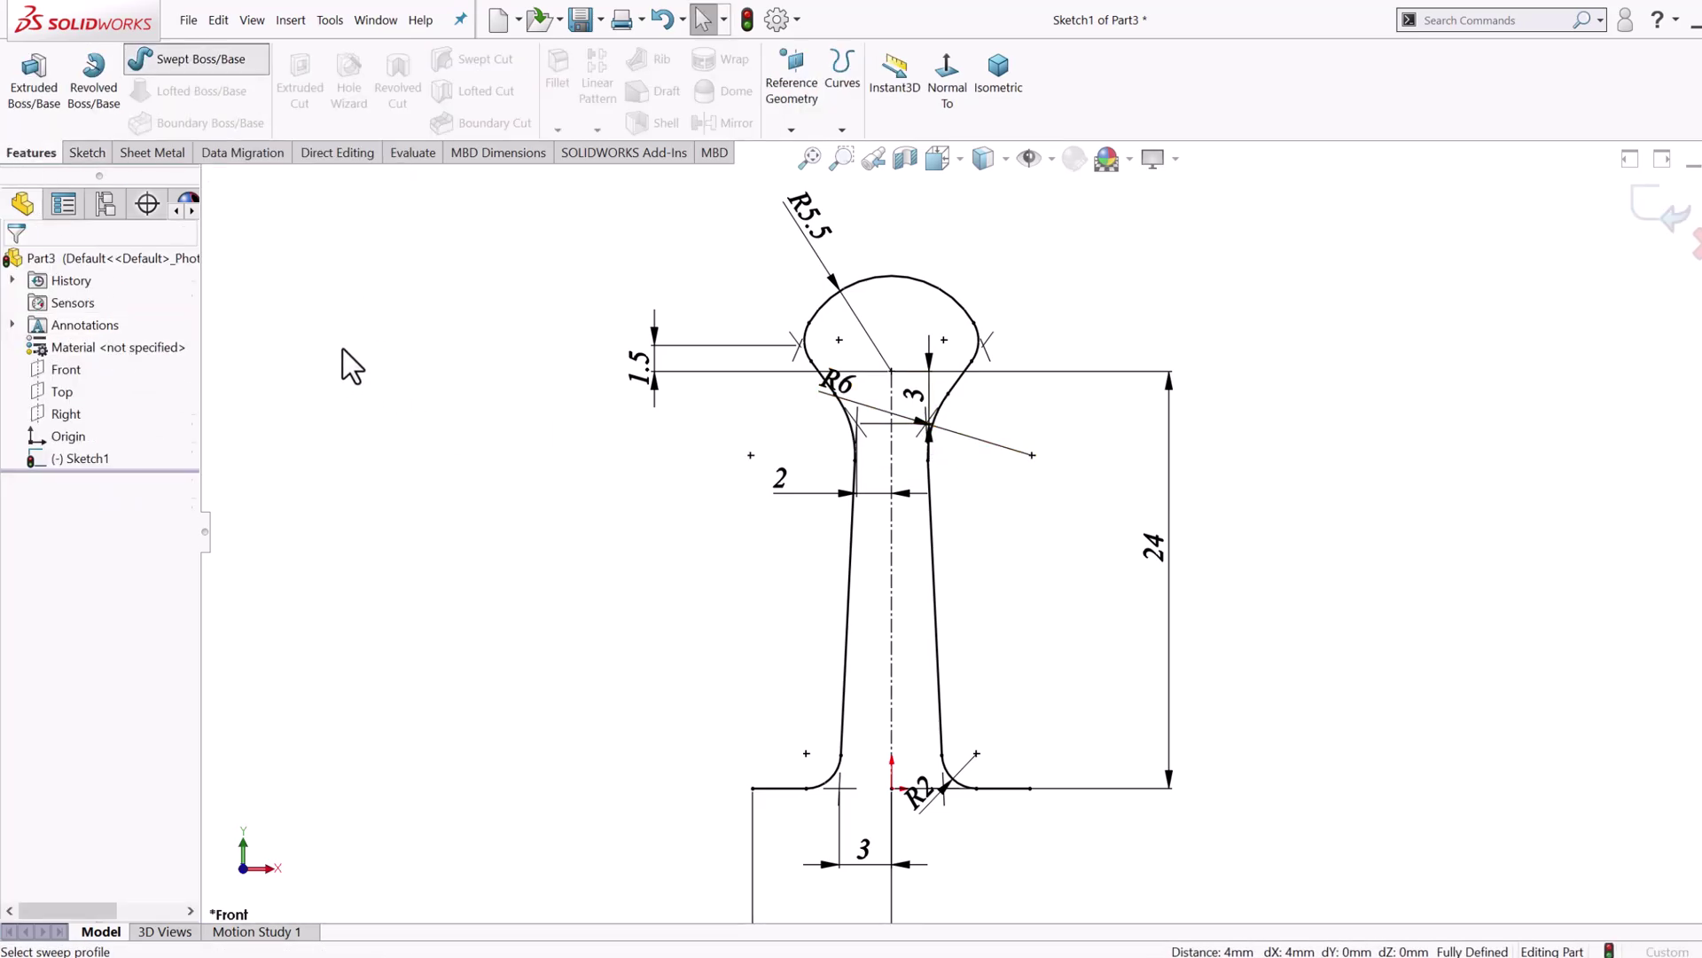
key("ctrl+7")
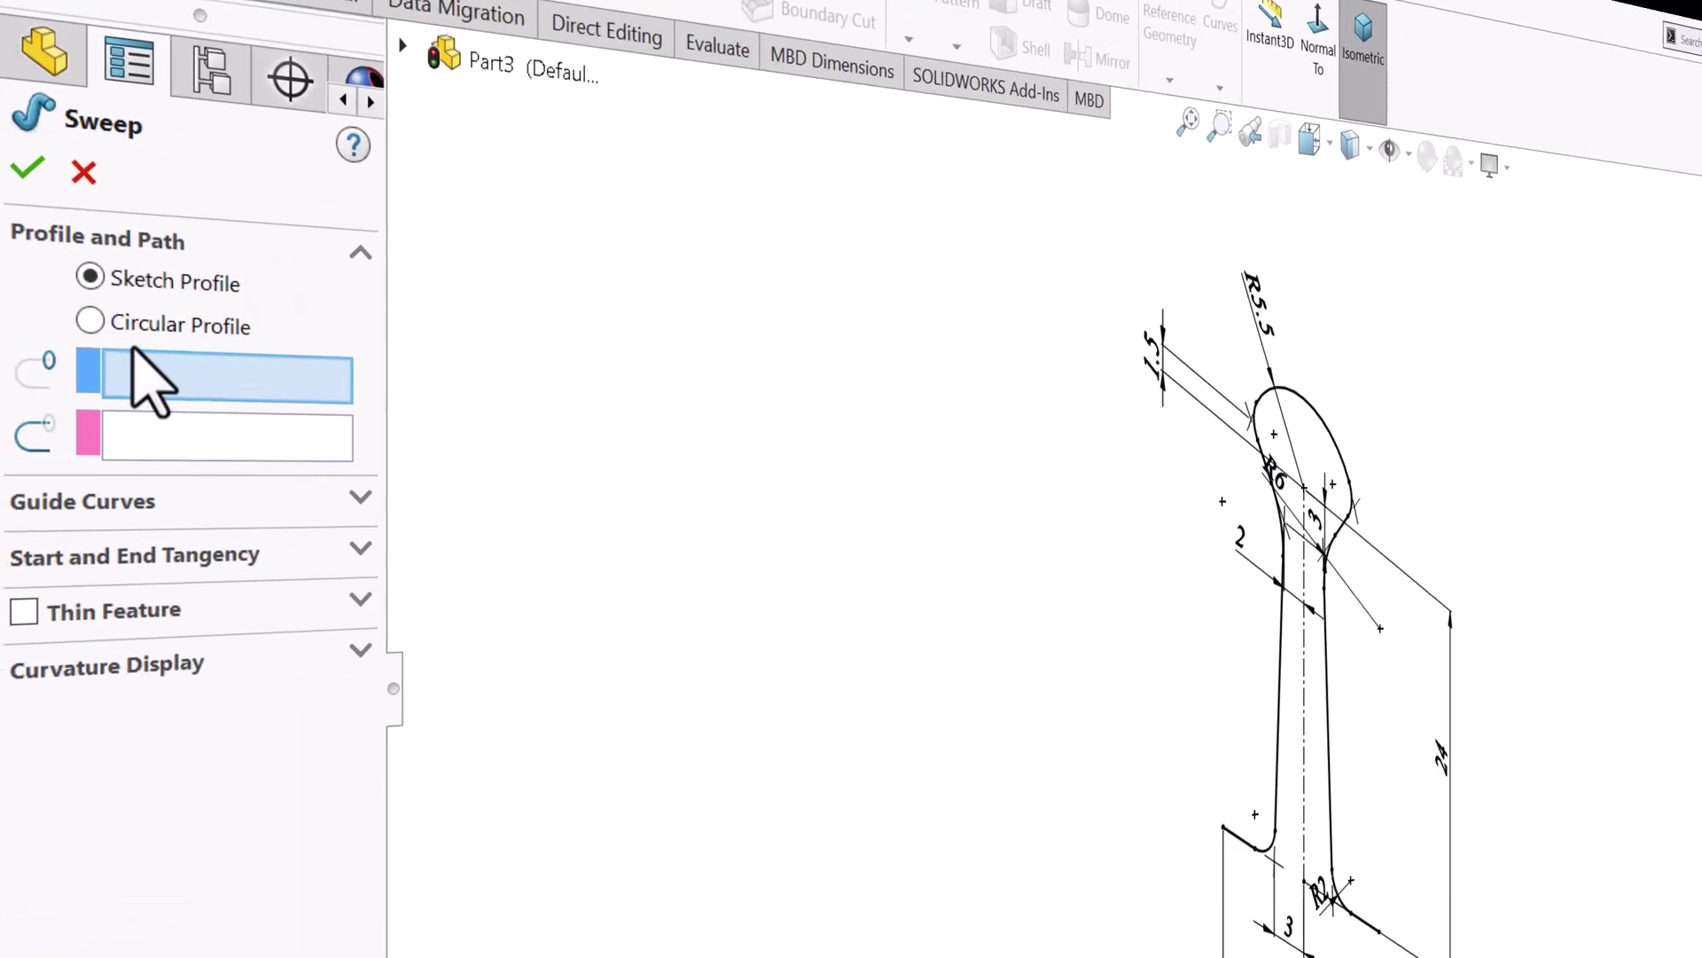
left_click(133, 328)
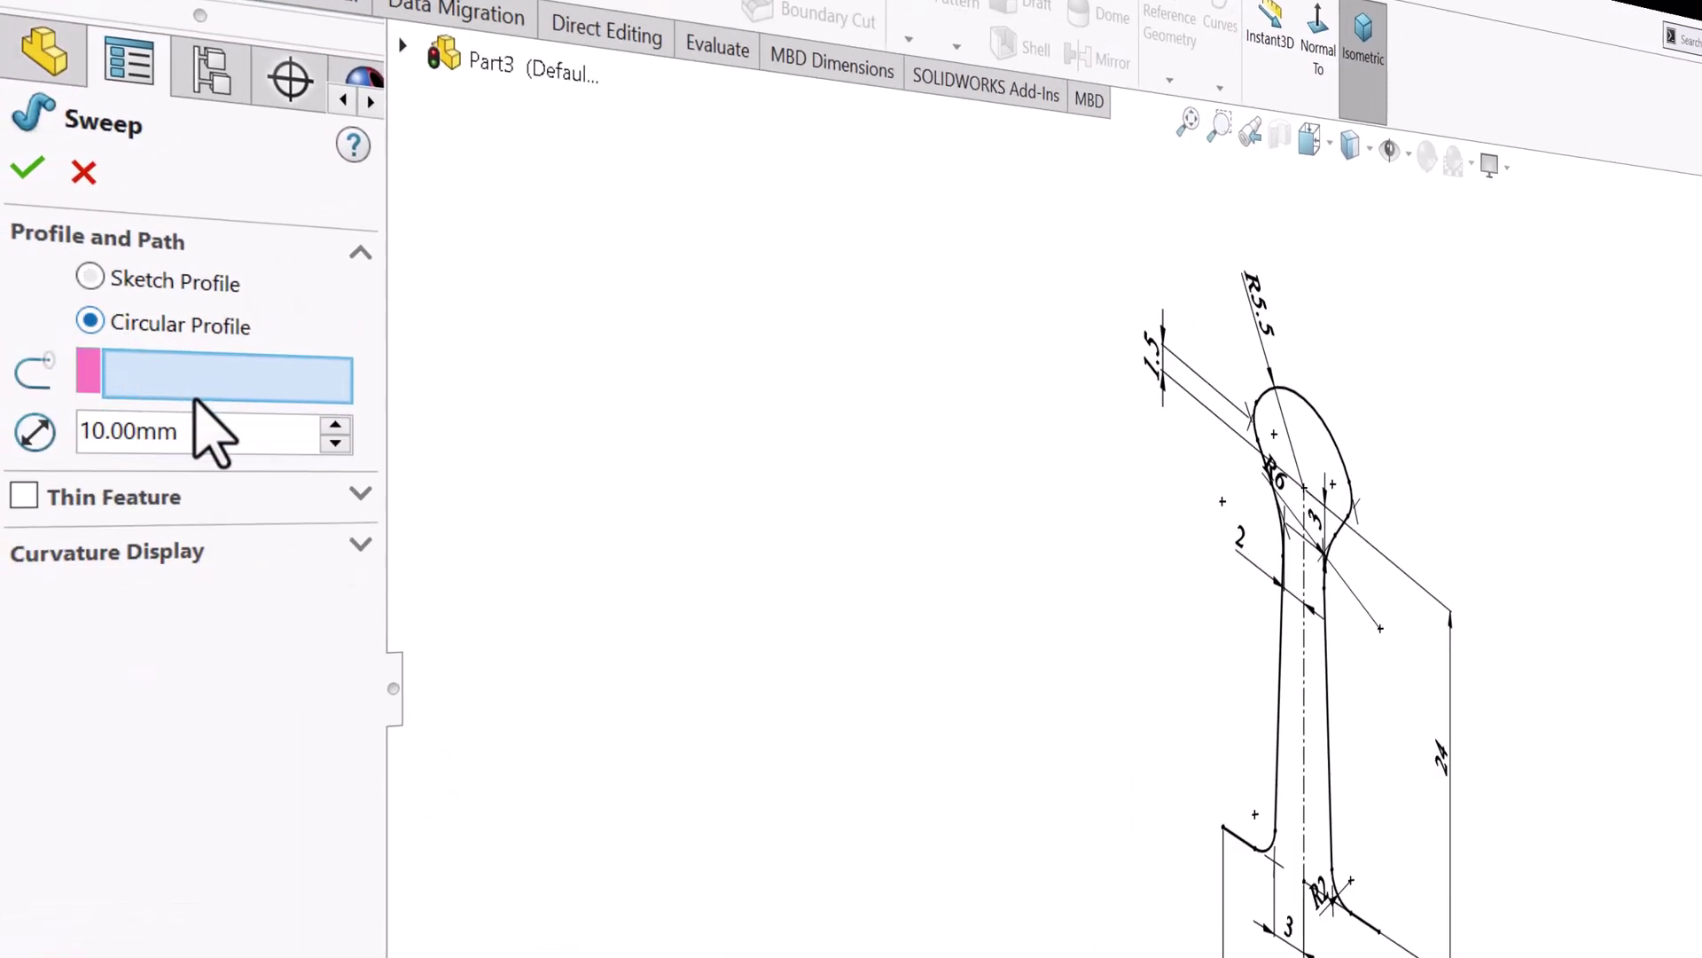
type("1.5")
key("Return")
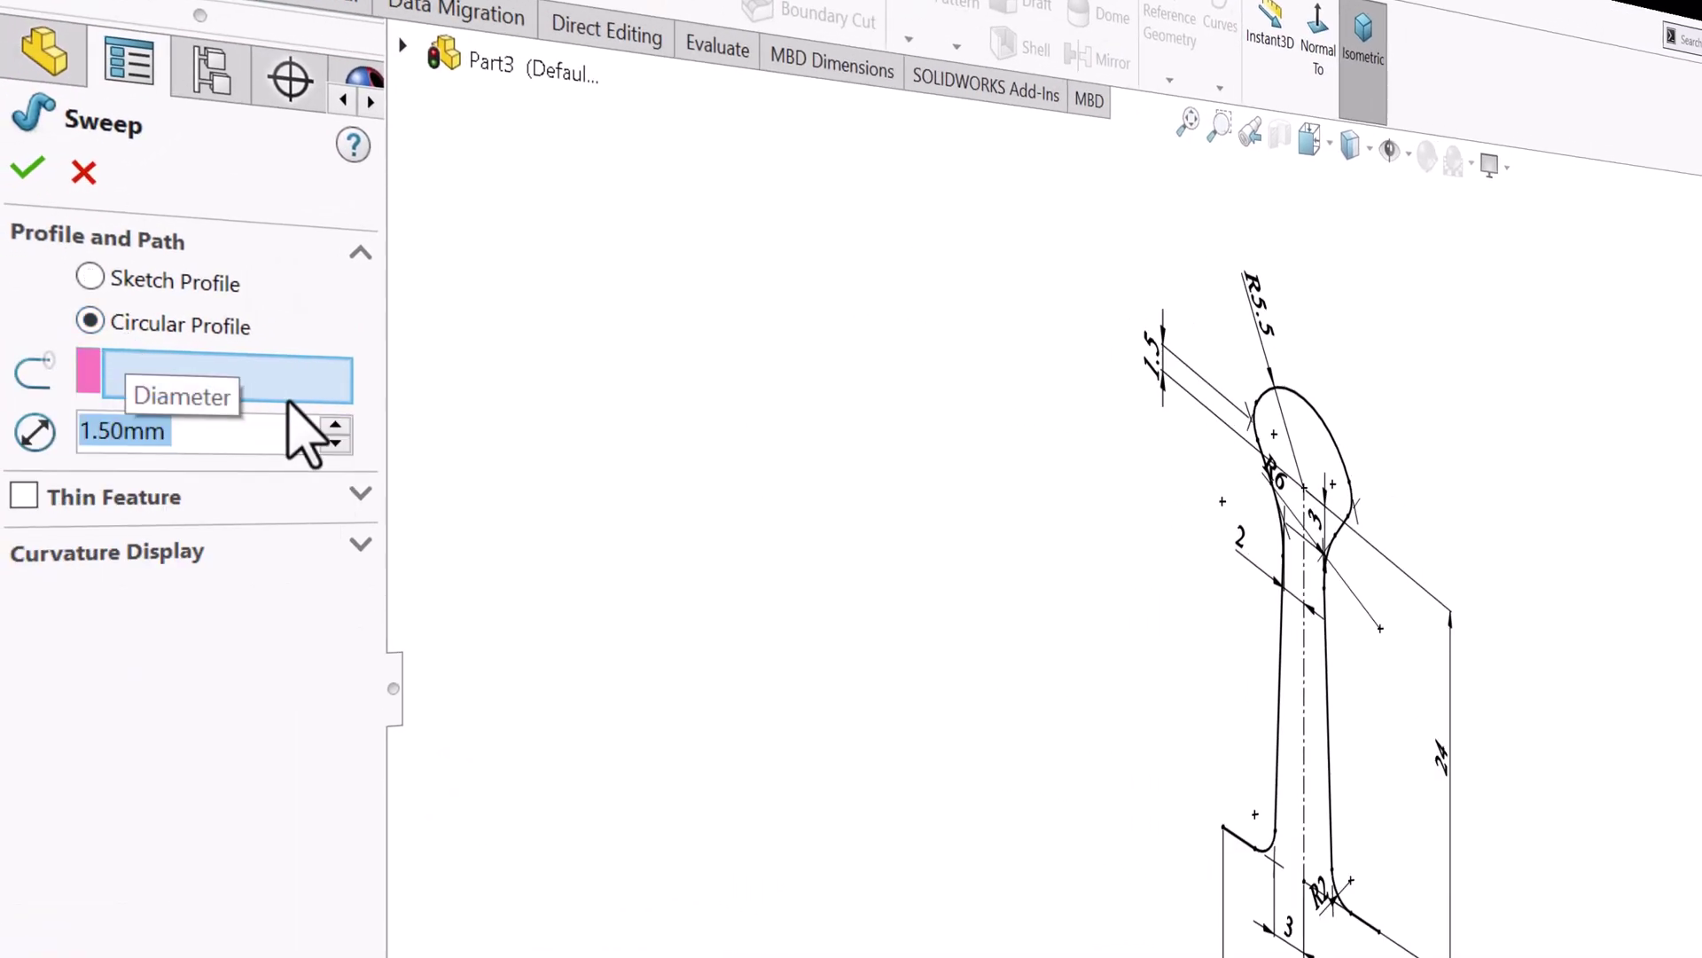
left_click(283, 381)
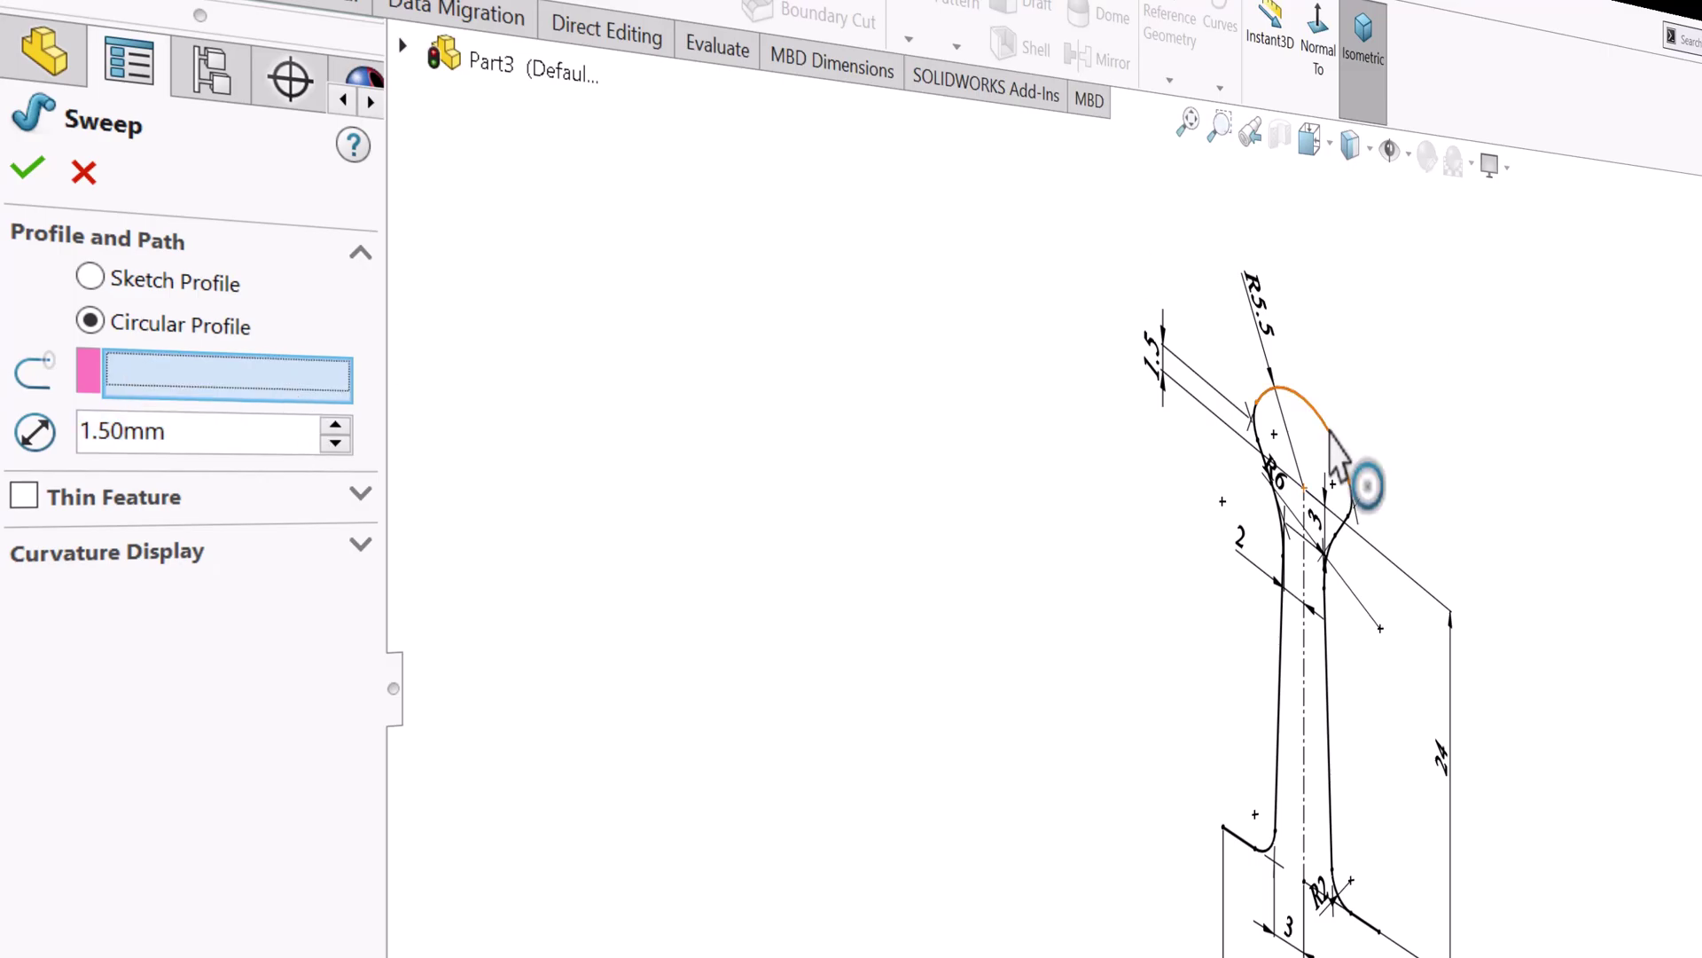
left_click(1332, 442)
key("Return")
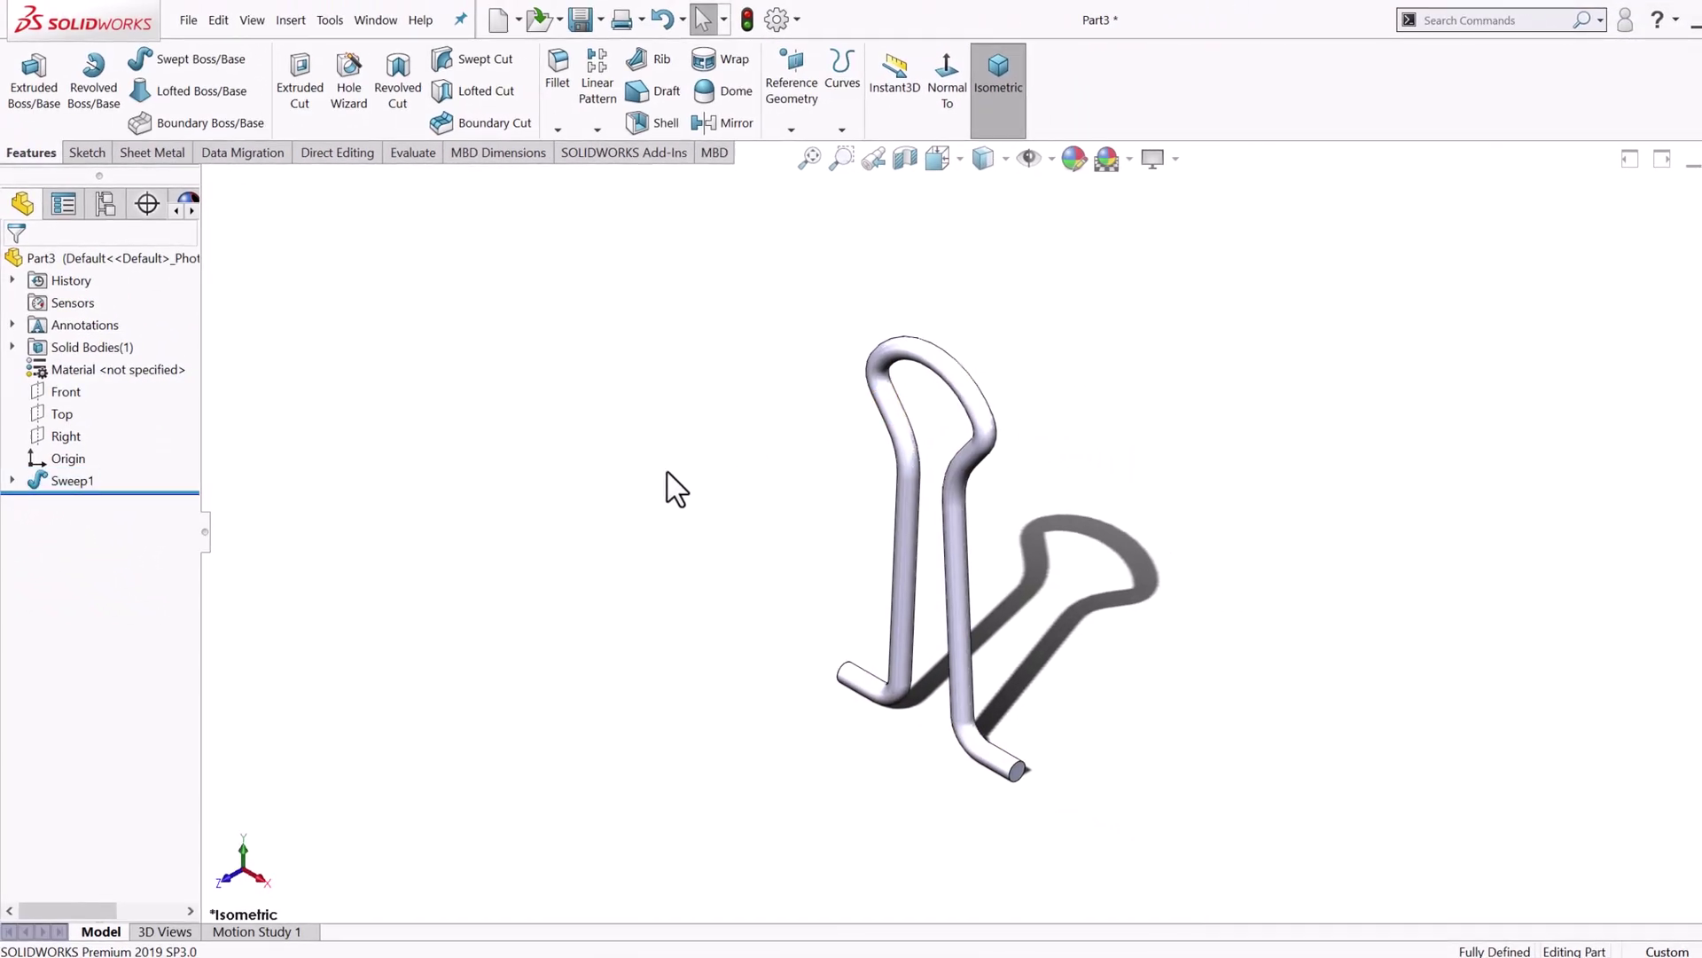
Step: Save the swept wire handle on the Desktop as part2 and close the file
middle_click_drag(709, 437, 756, 486)
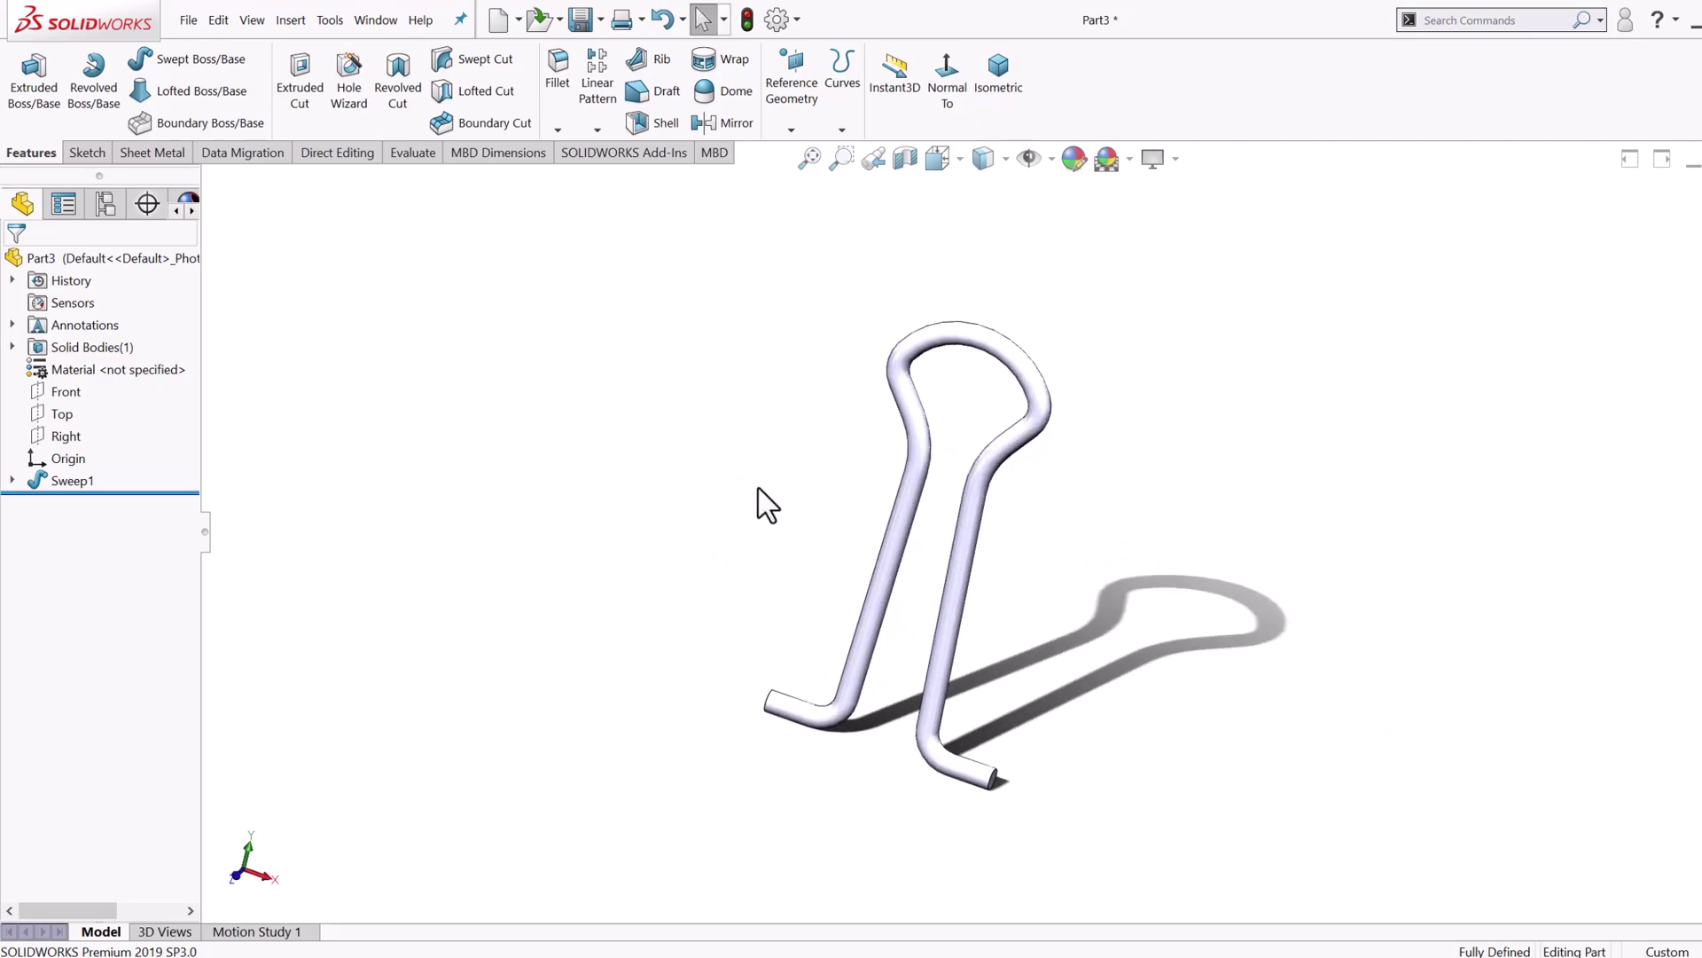
key("ctrl+7")
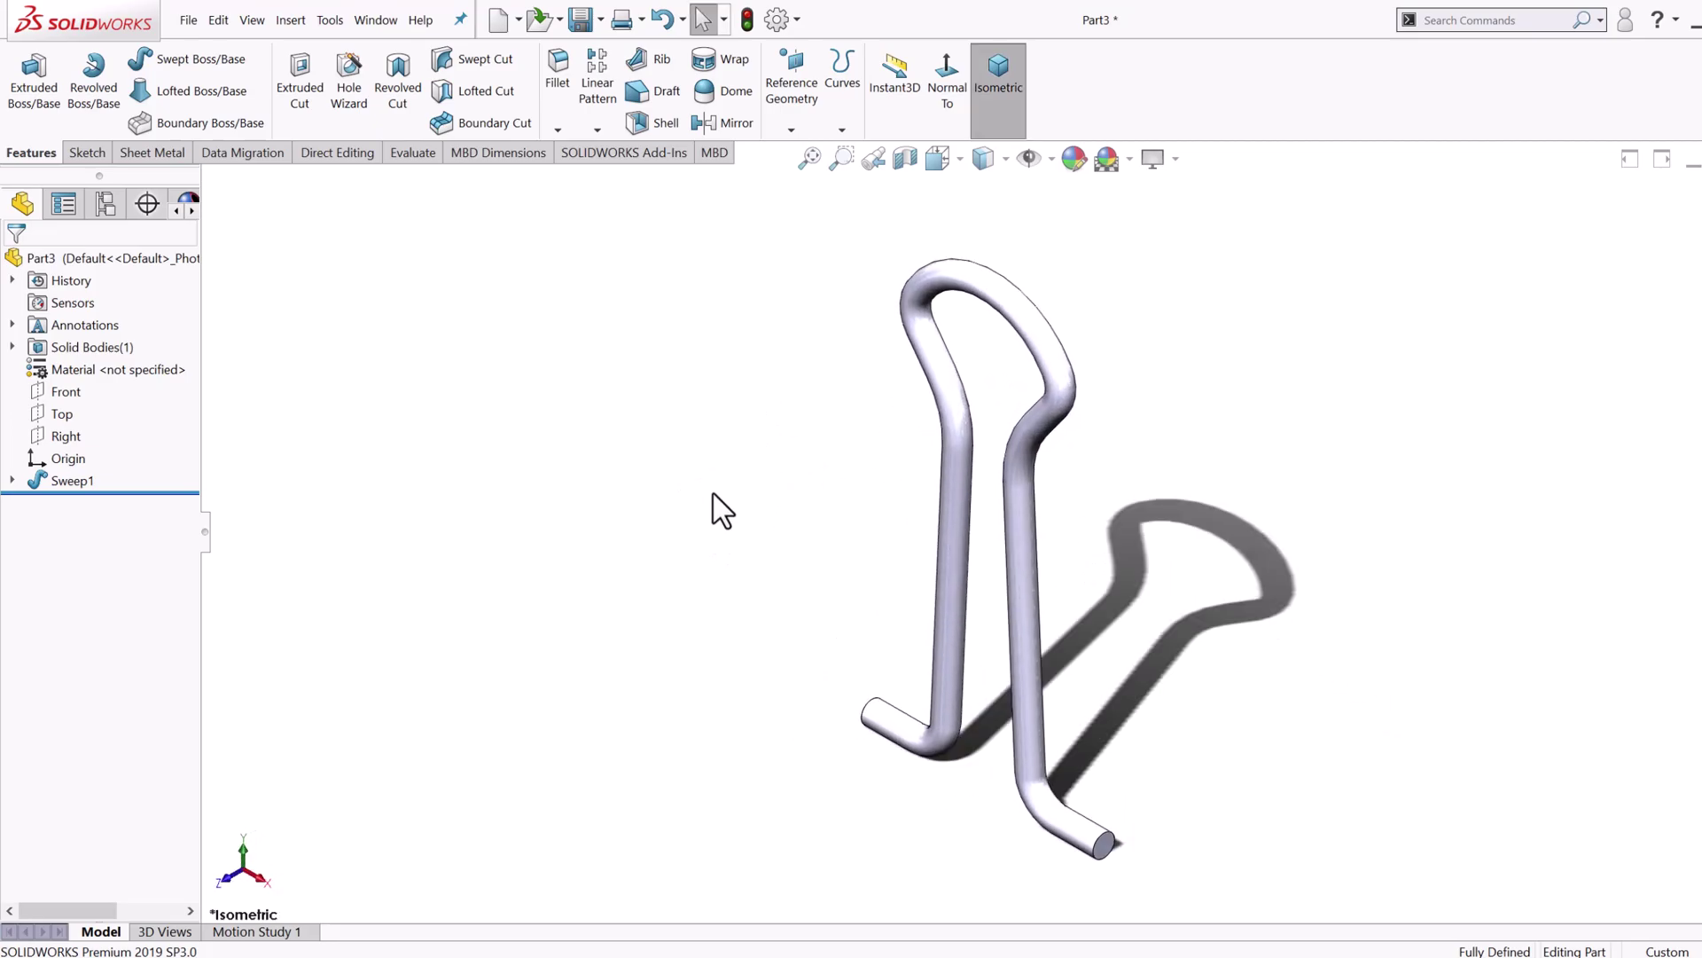
key("ctrl+s")
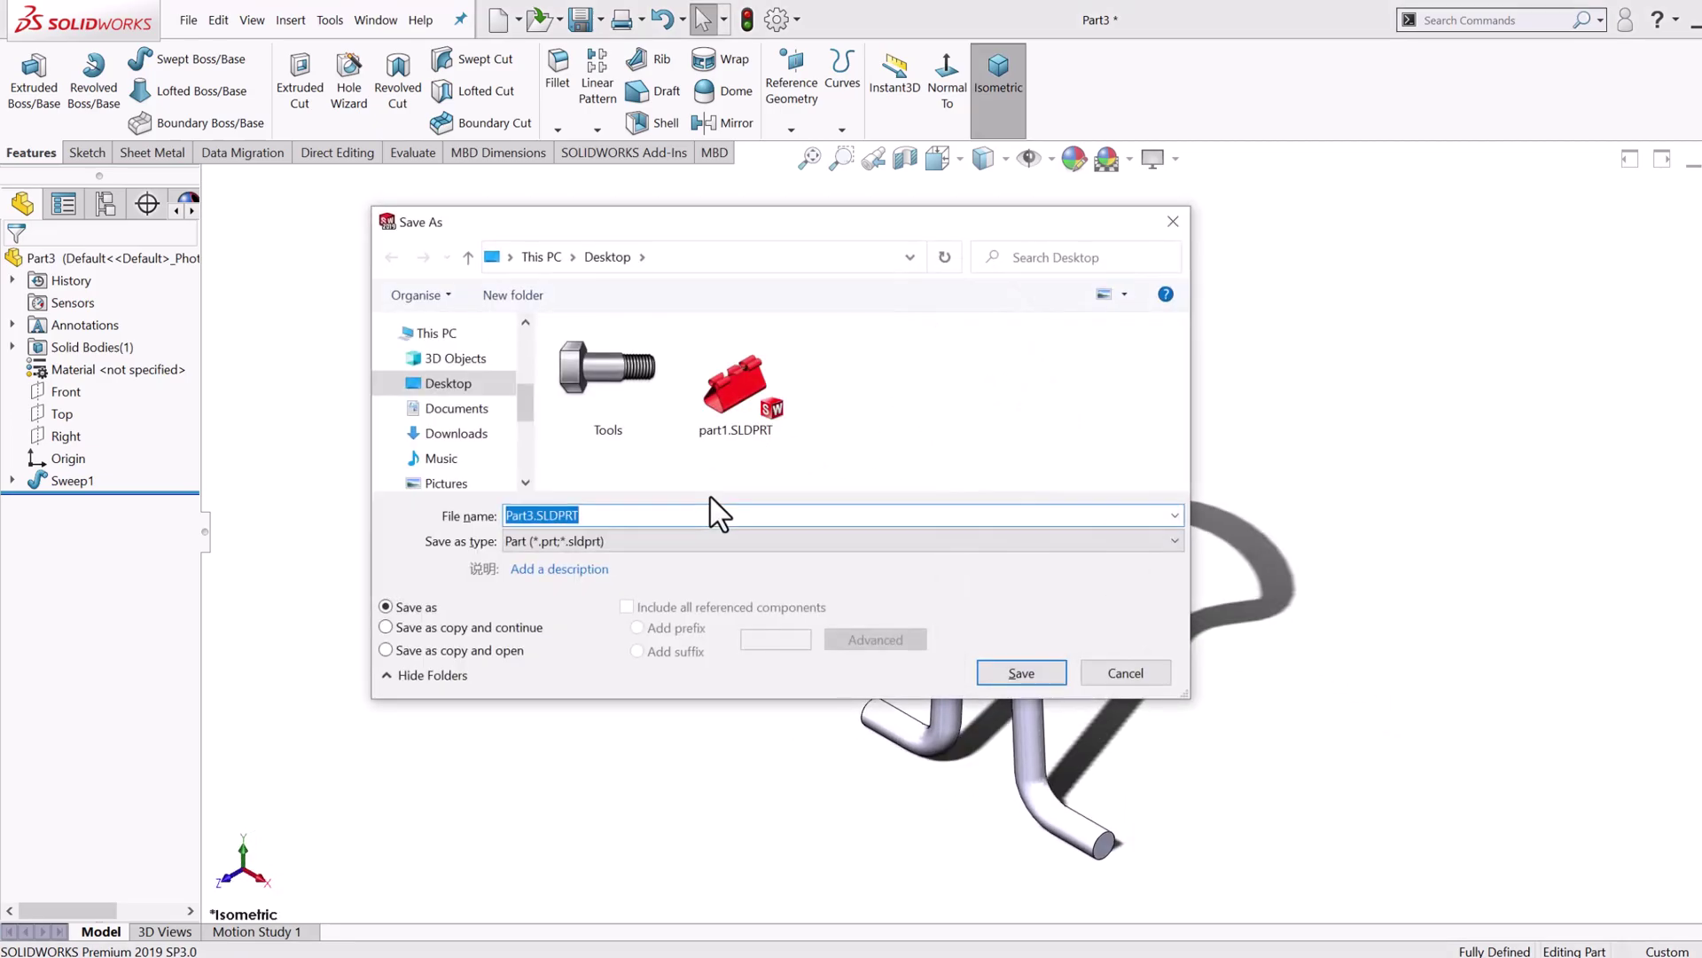
type("part2")
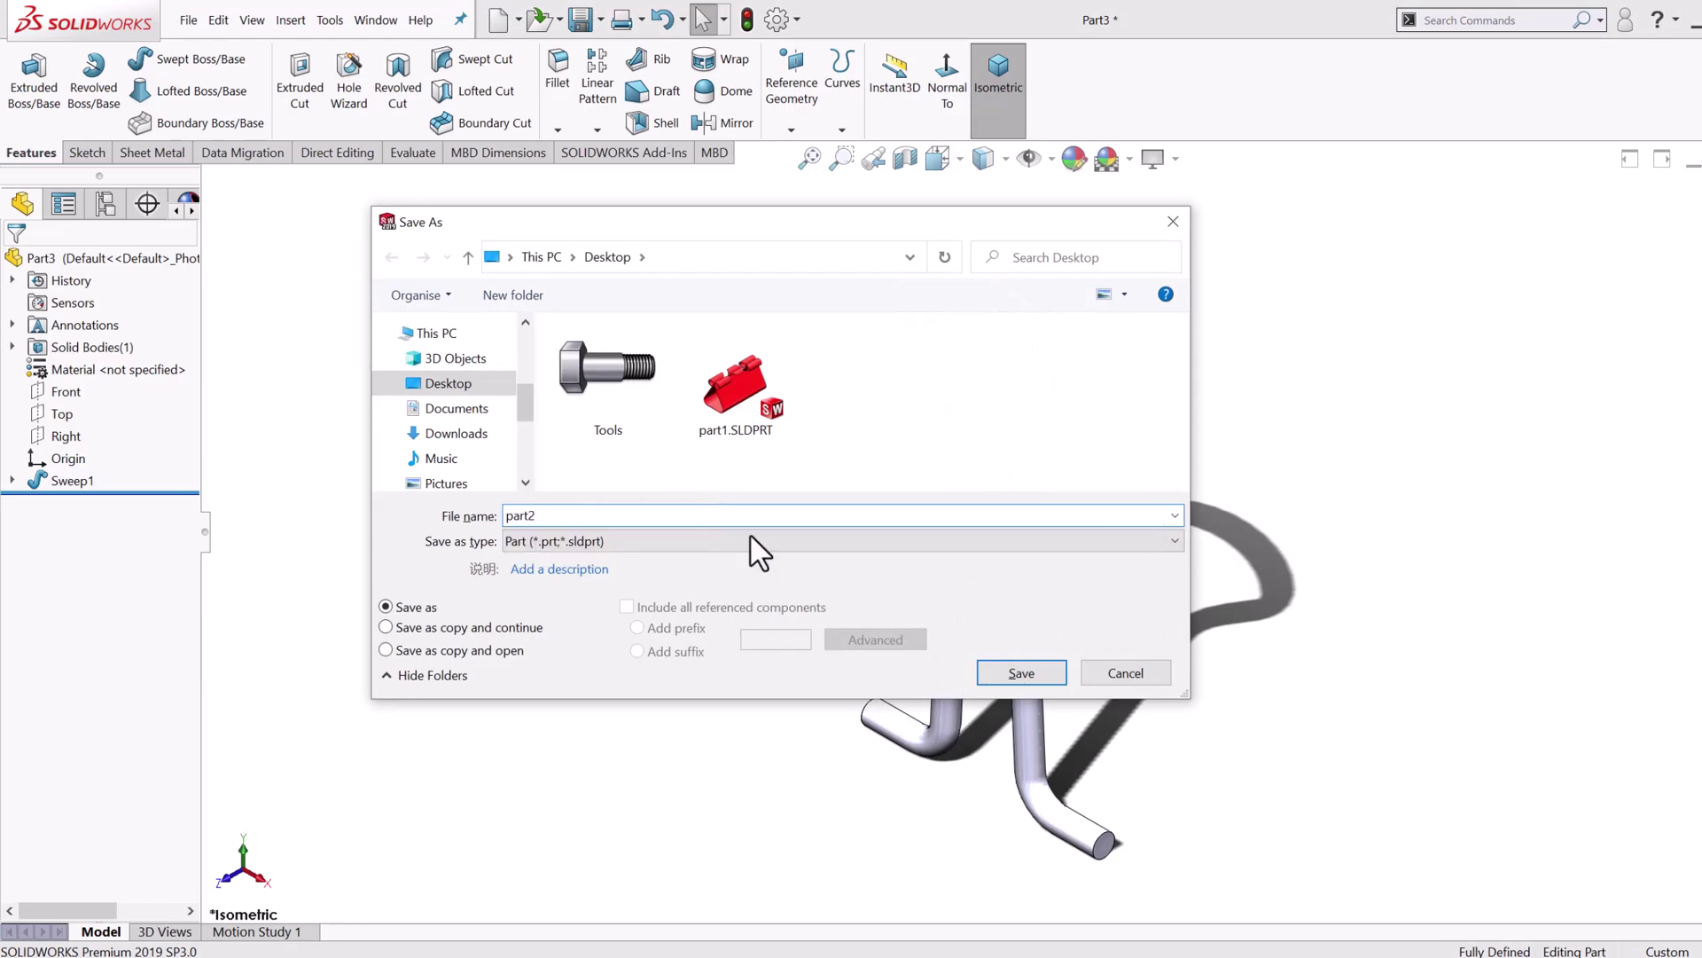
left_click(1021, 672)
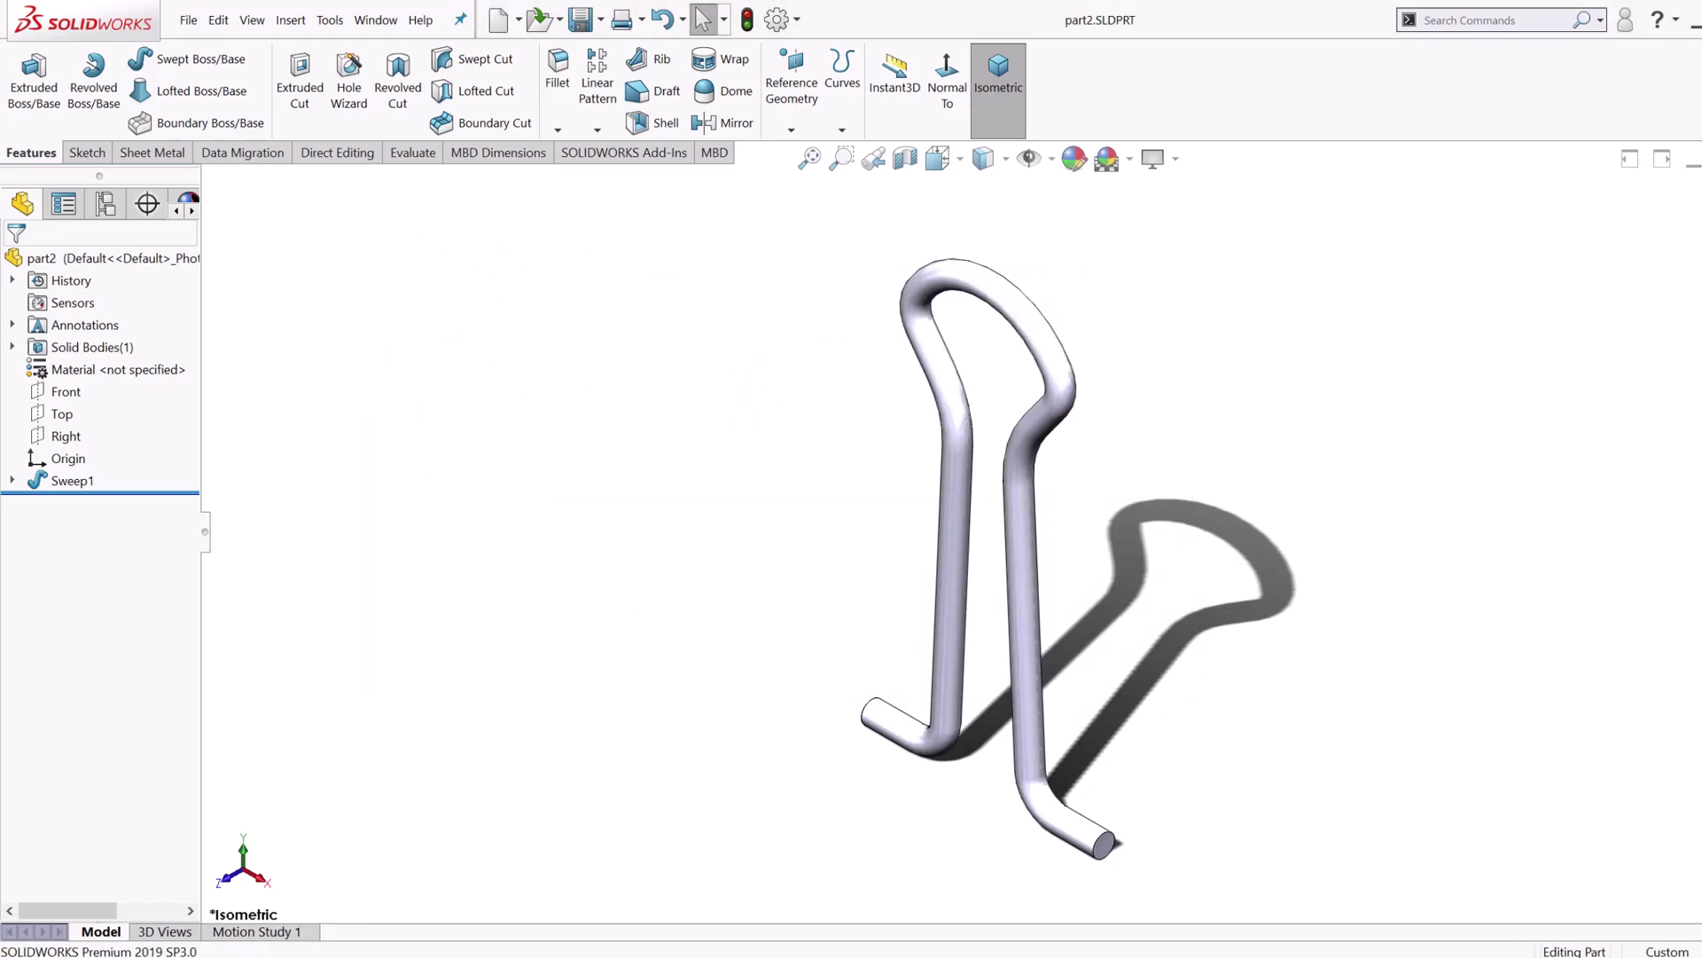
key("ctrl+w")
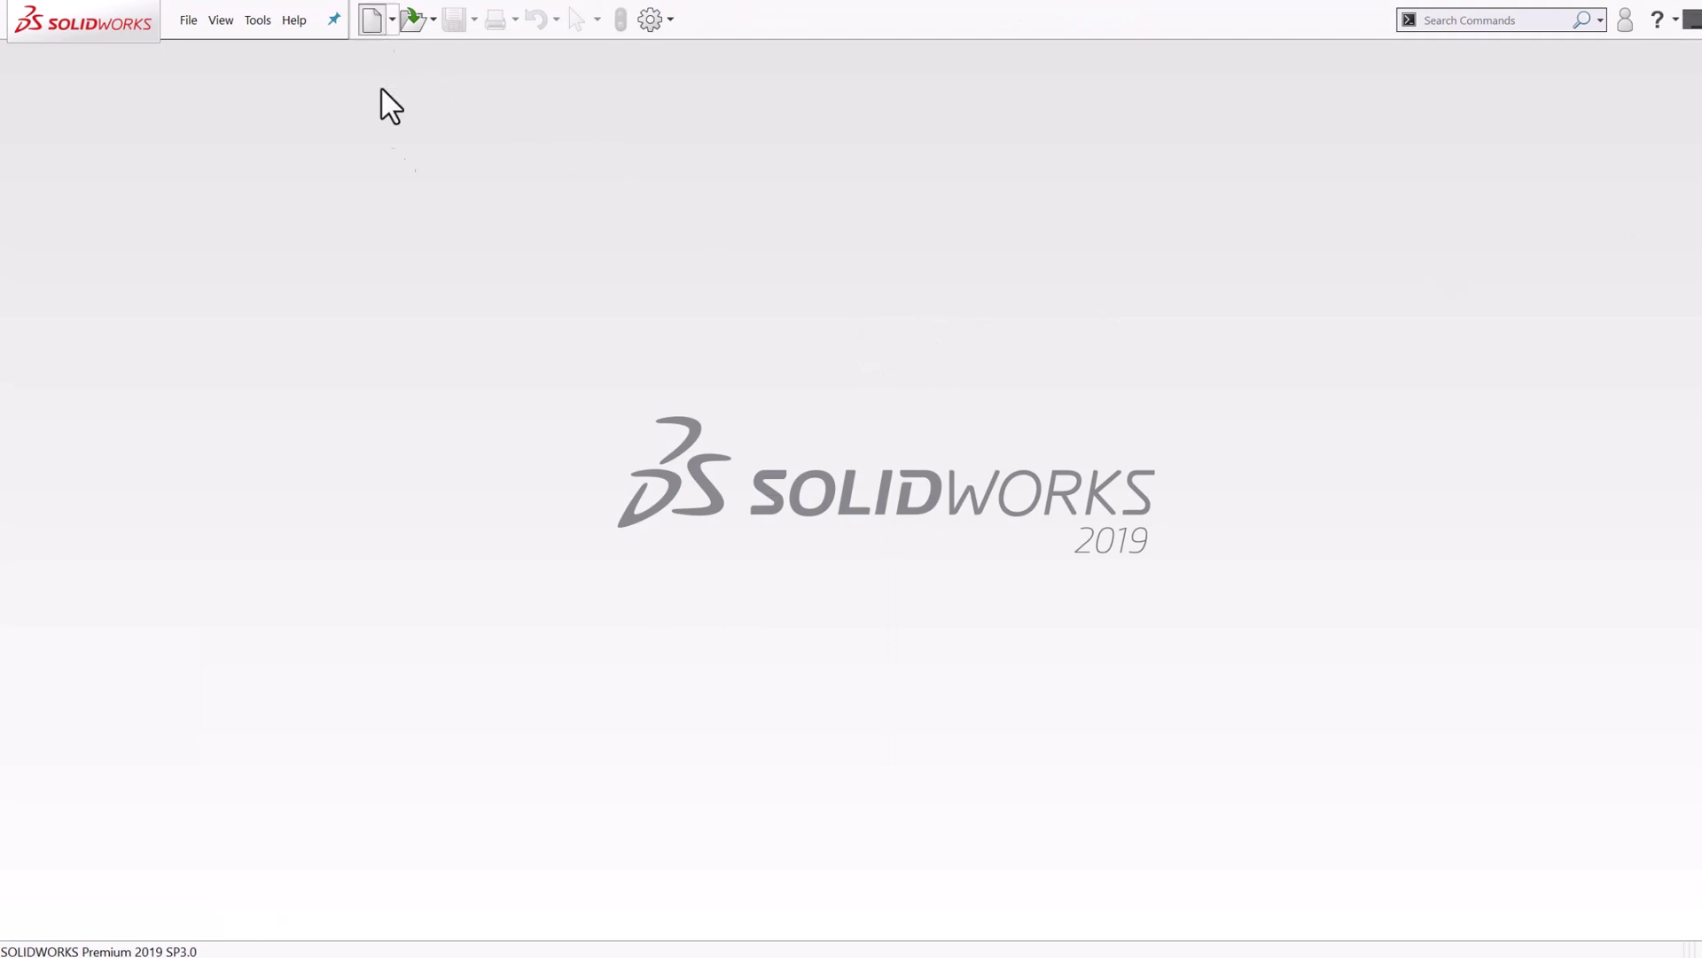
Step: Create a new assembly and insert part1 at its origin
left_click(371, 21)
left_click(905, 386)
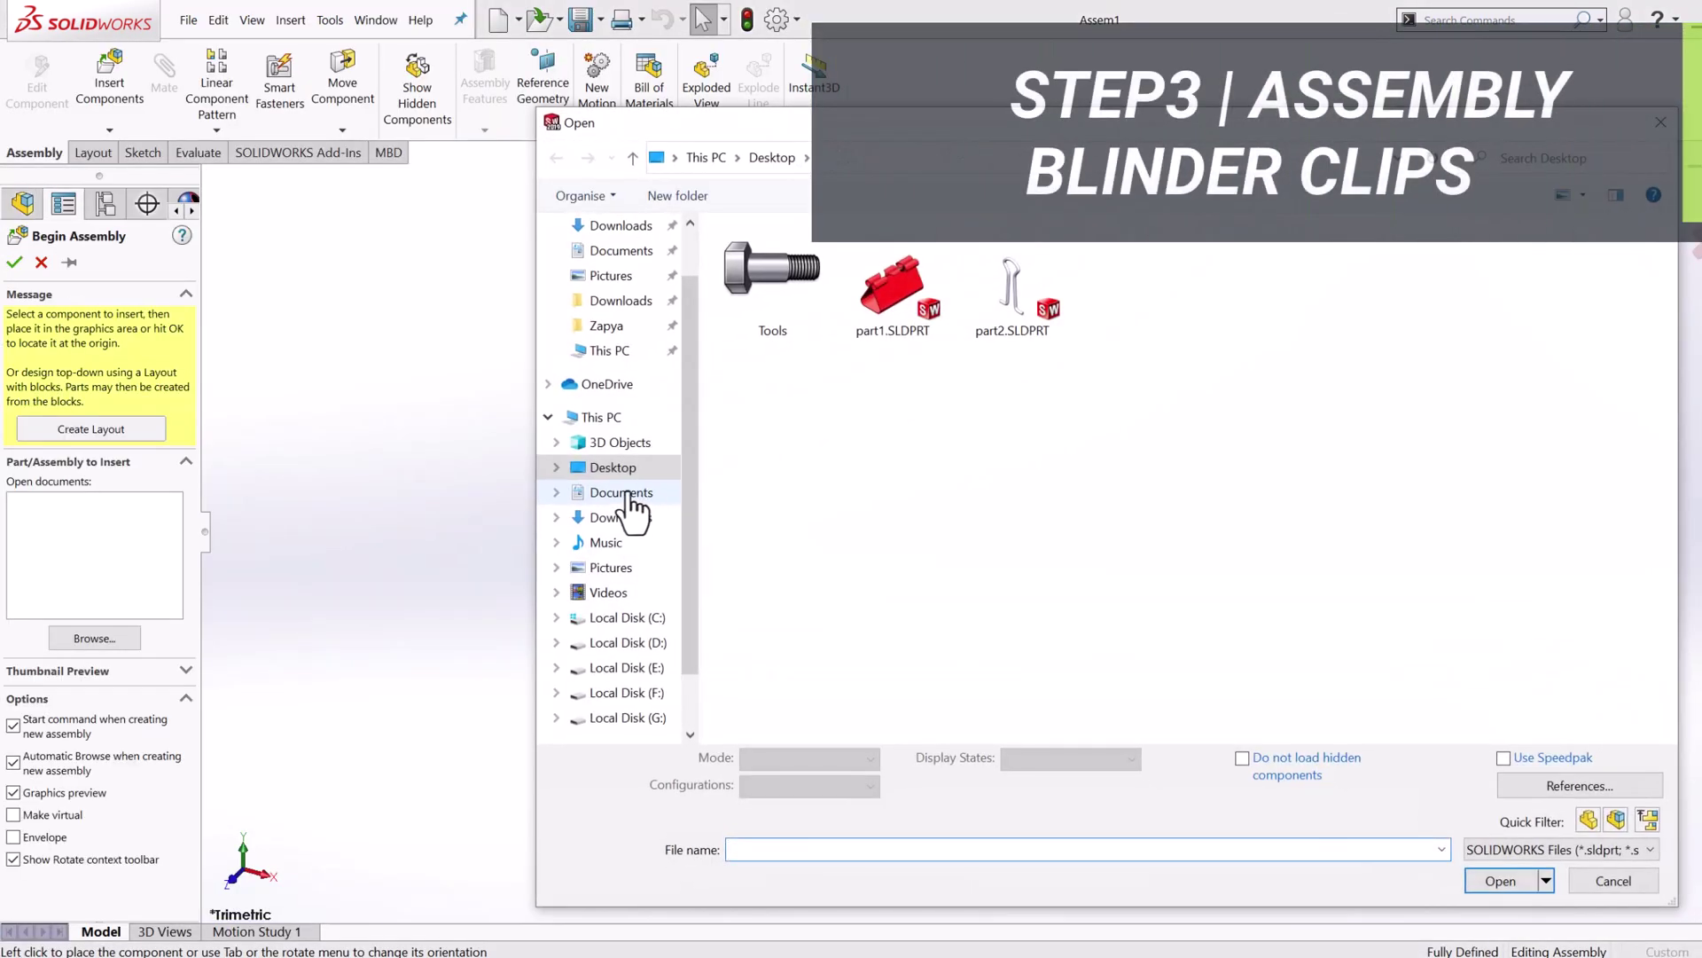
double_click(889, 293)
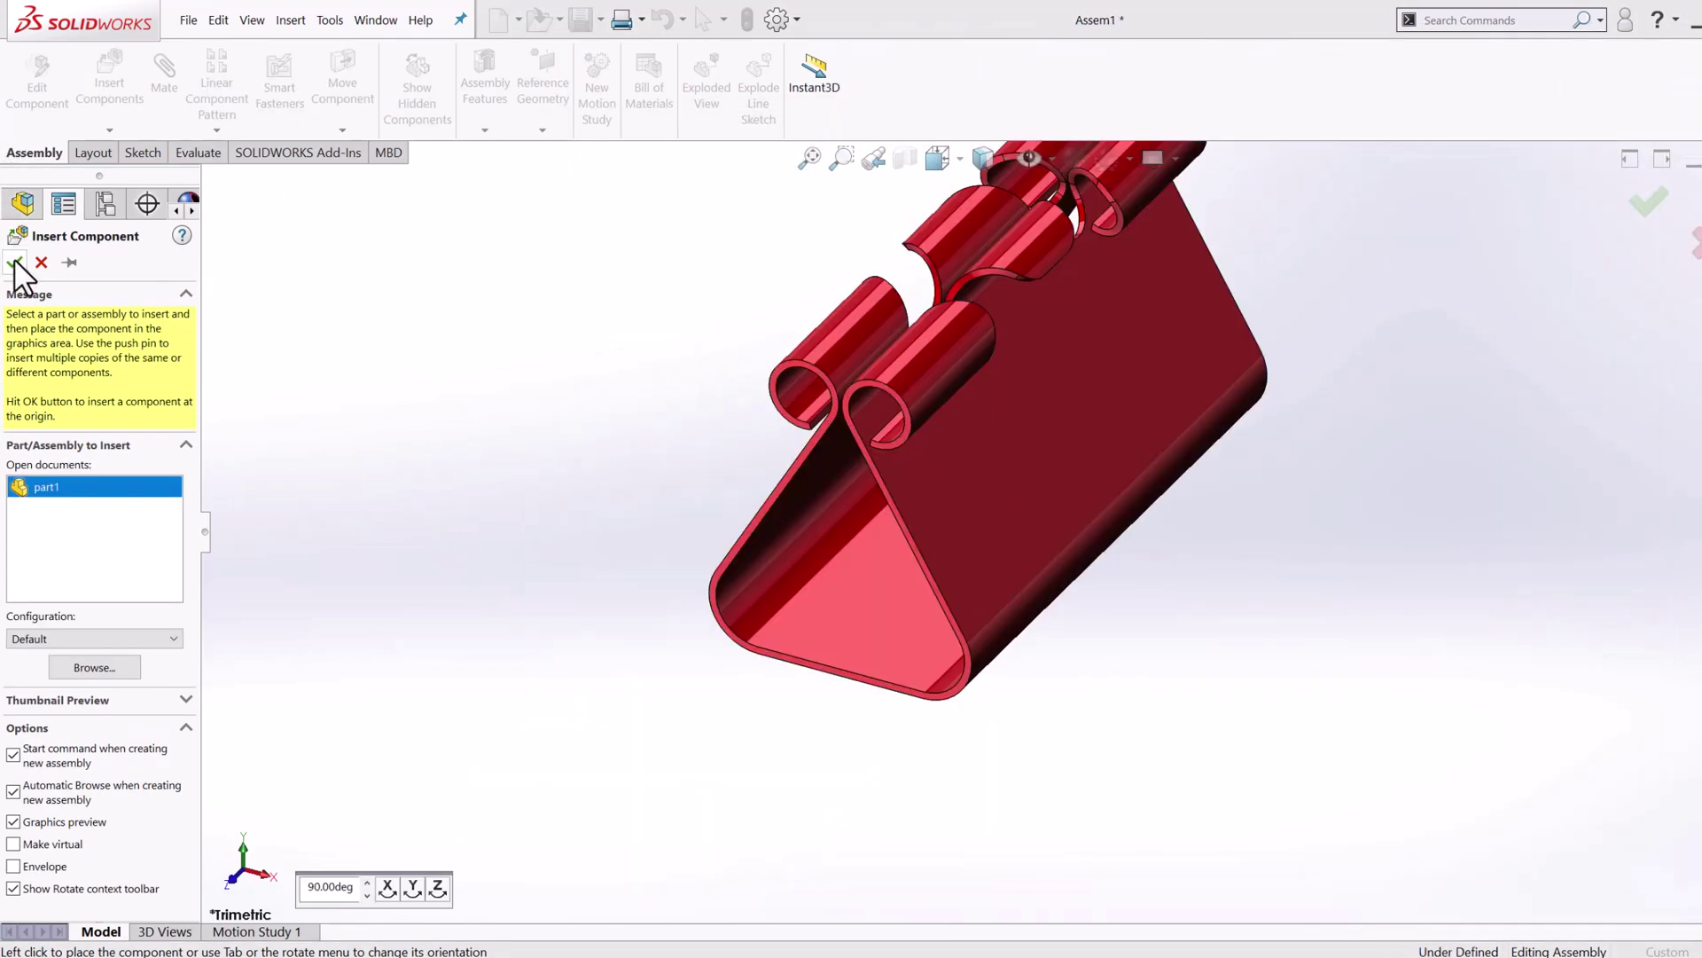
left_click(15, 263)
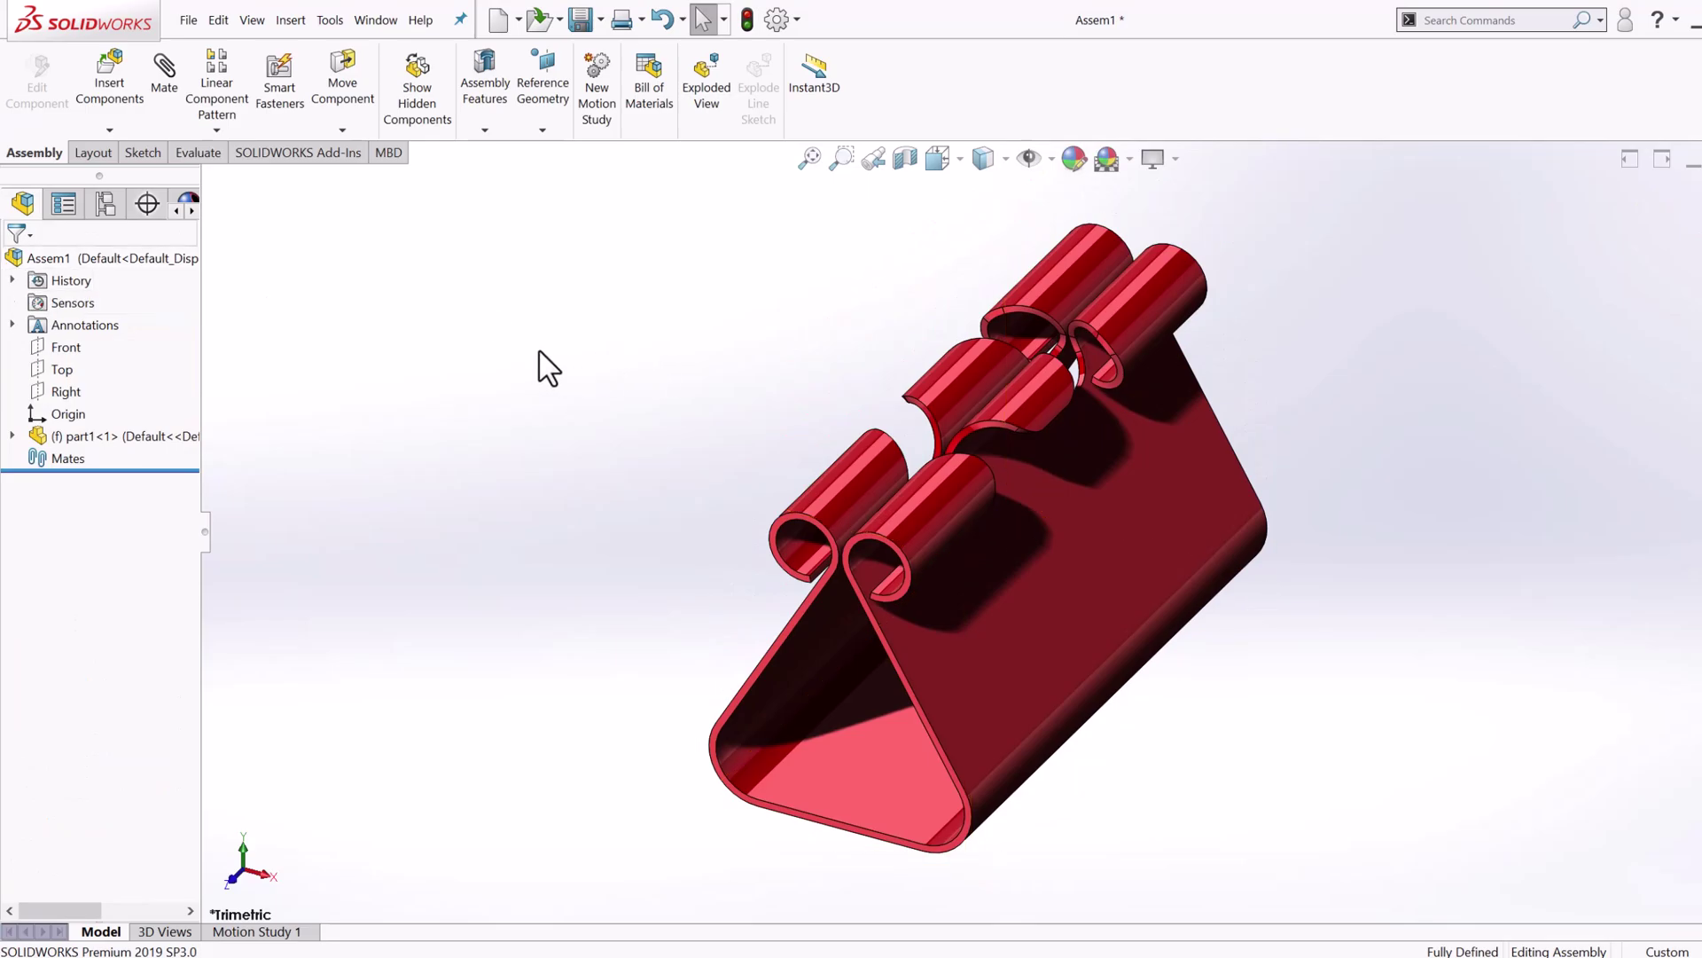
key("ctrl+7")
Step: Insert part2 into the assembly, place it freely beside the red clip and select it
left_click(111, 97)
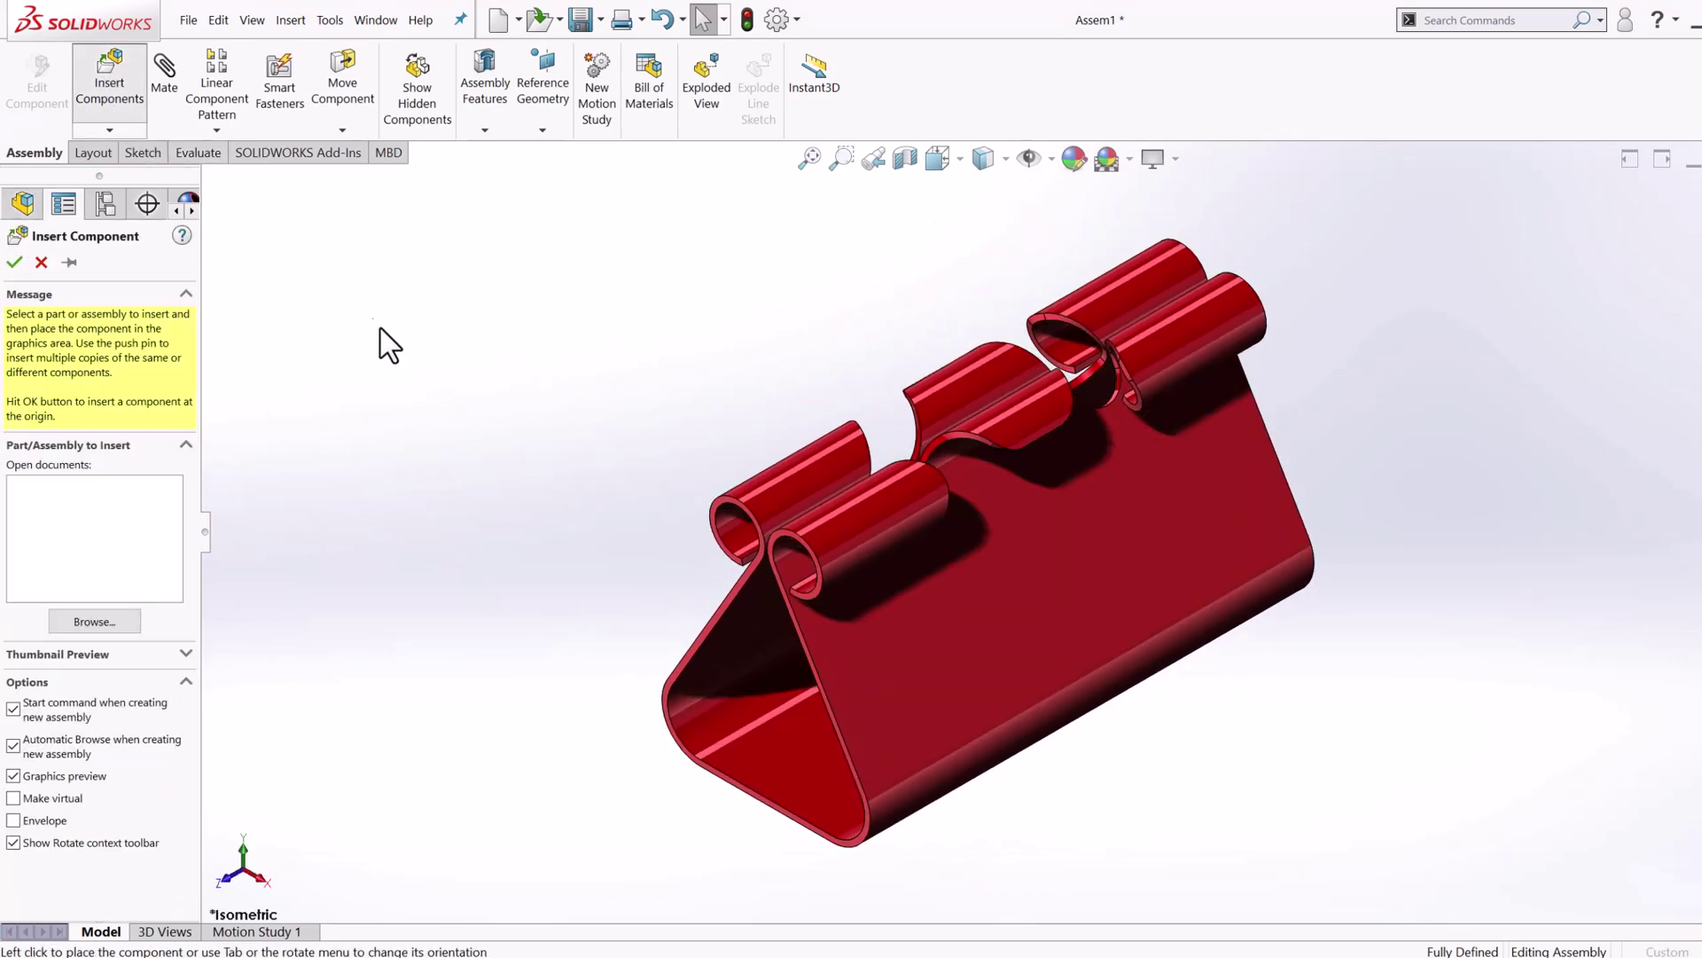
double_click(975, 314)
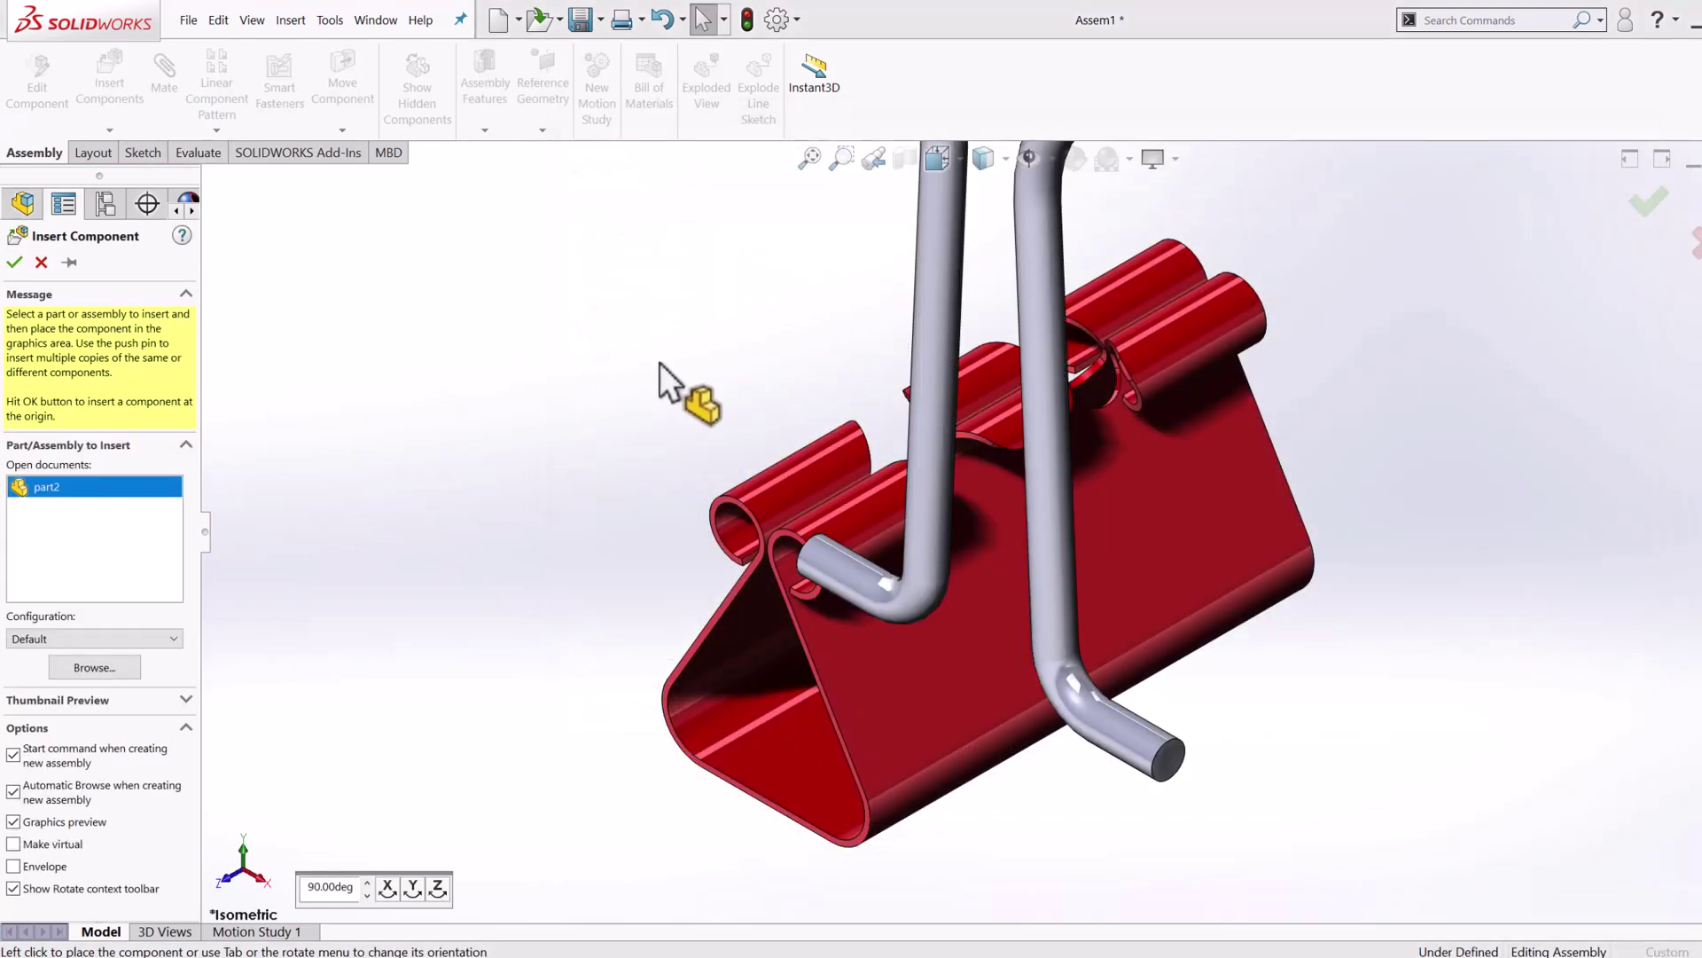
left_click(717, 388)
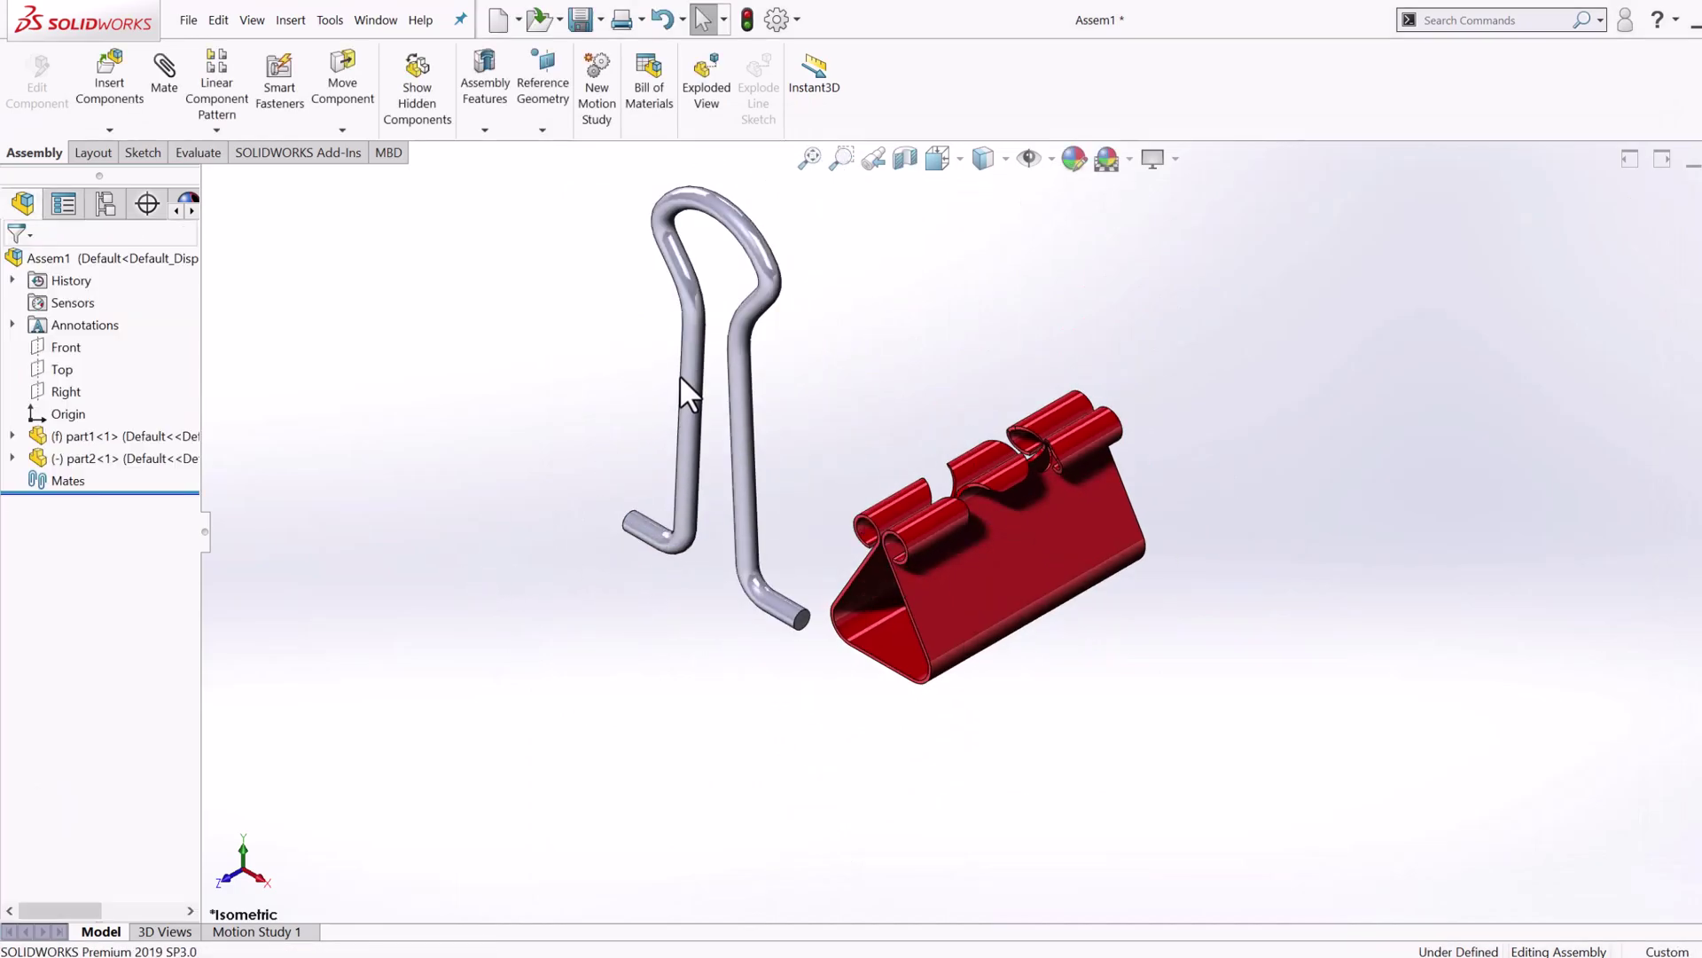
left_click(690, 386)
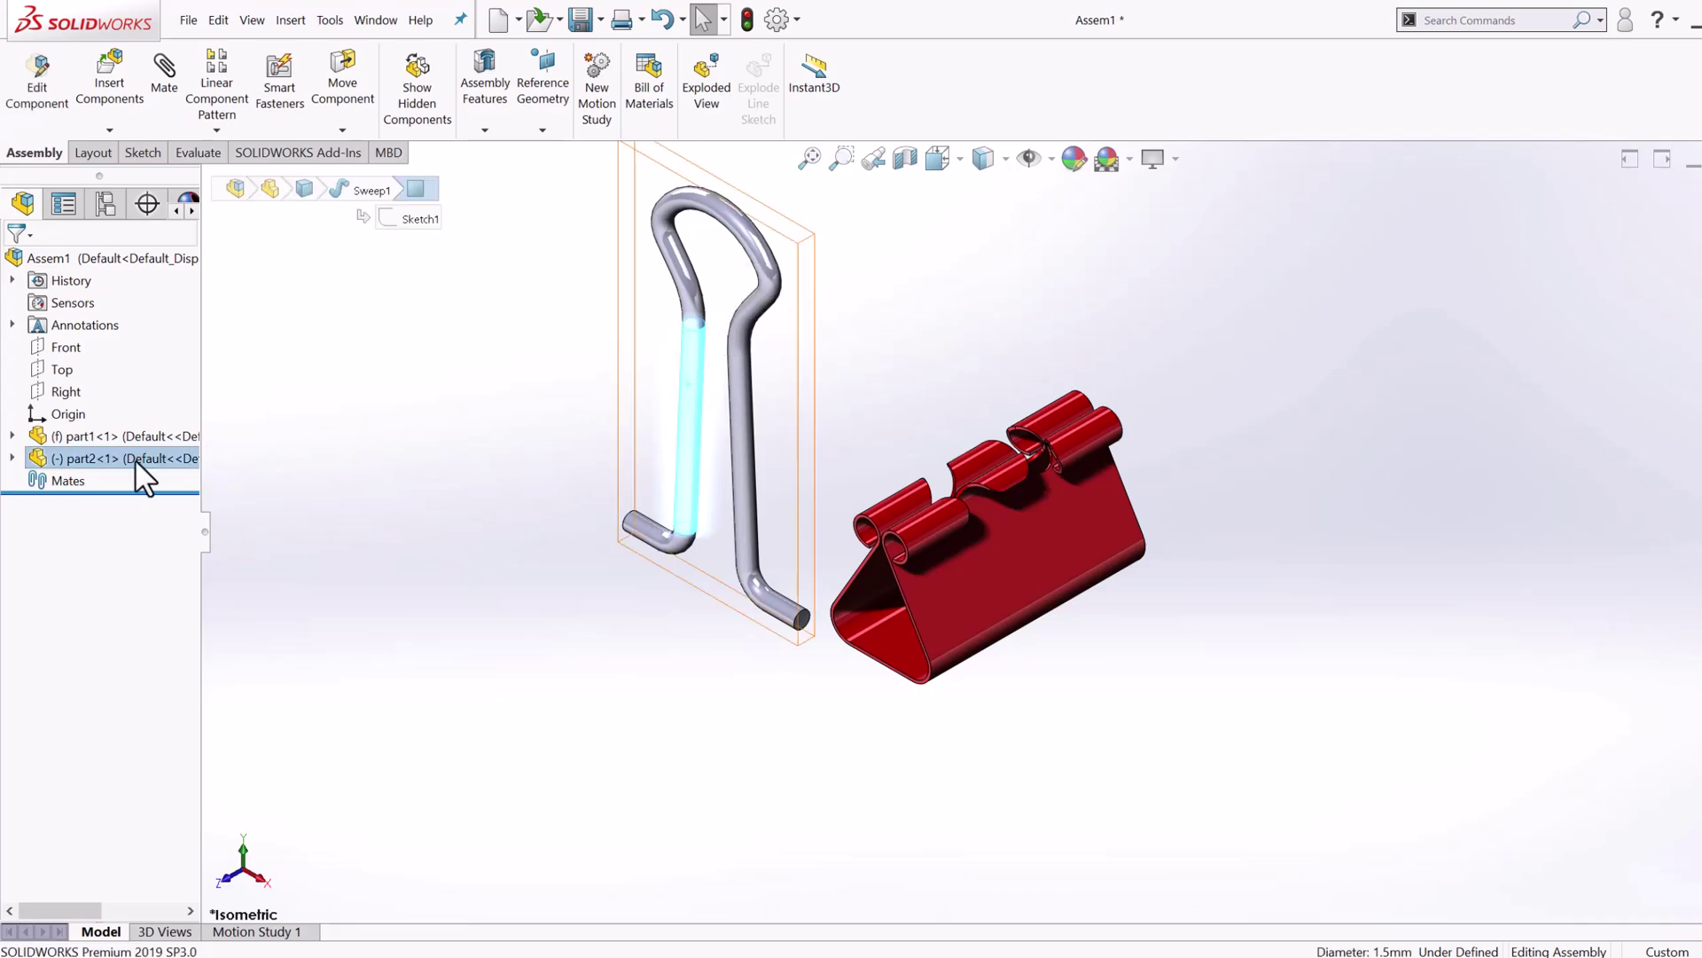
Step: Mate the Right plane of part2 coincident with the Front plane of the assembly
left_click(13, 458)
key("f")
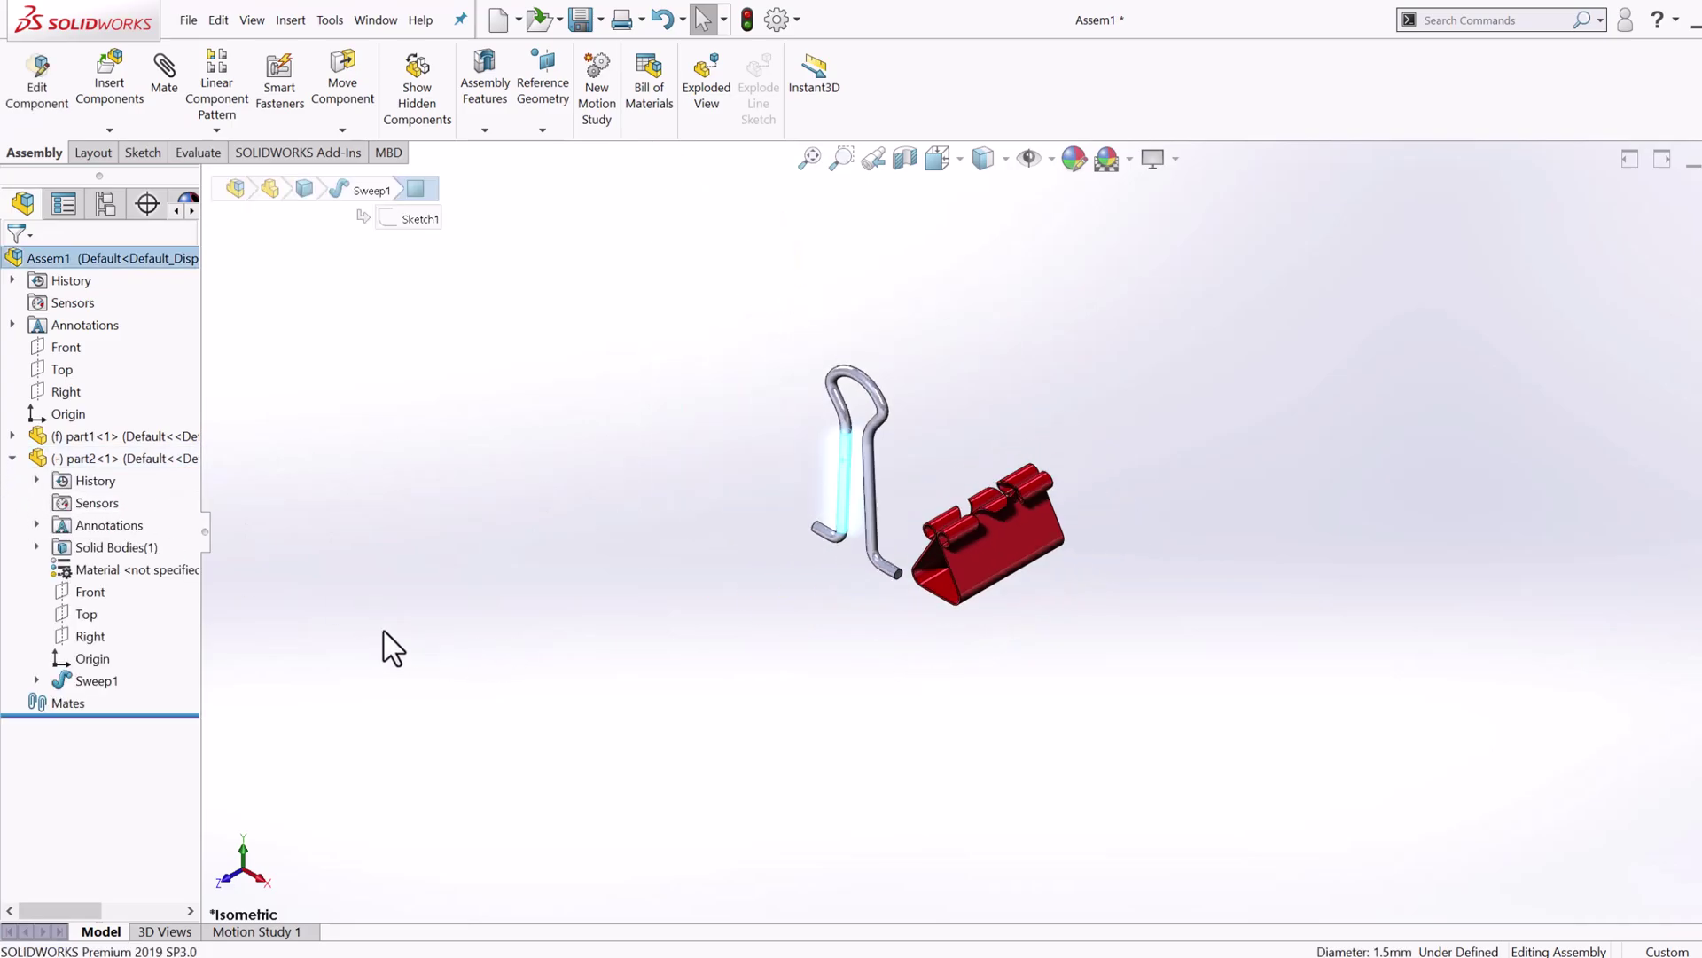
left_click(89, 637)
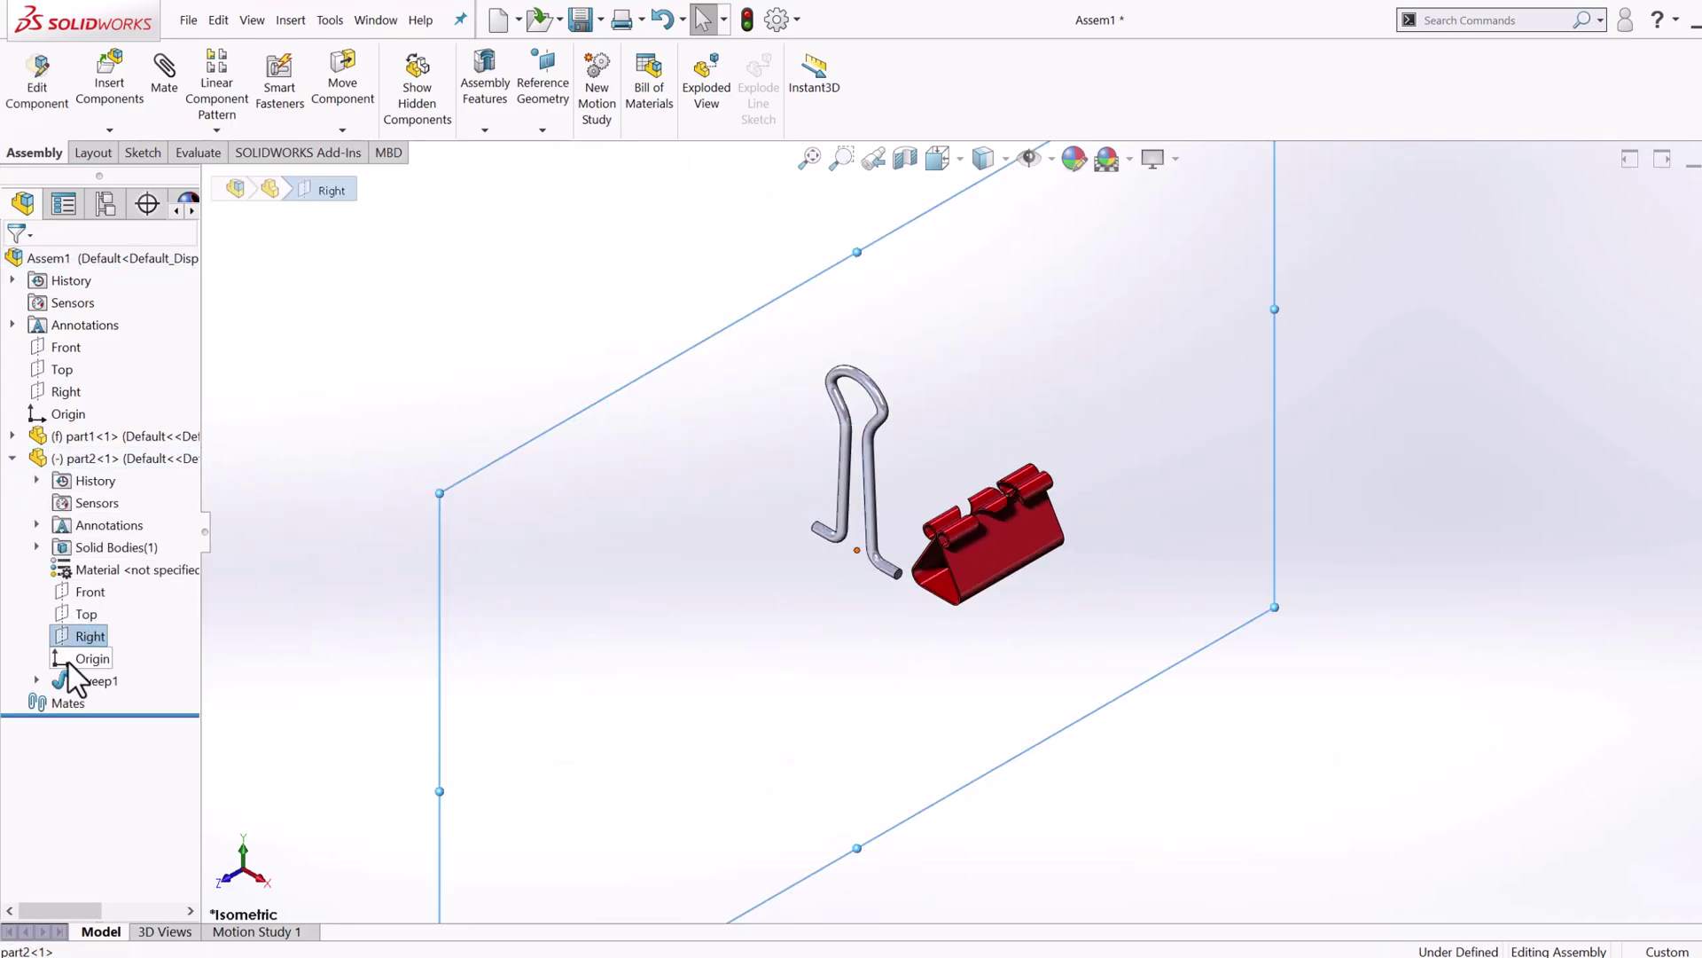
left_click(58, 349, "ctrl")
left_click(71, 356)
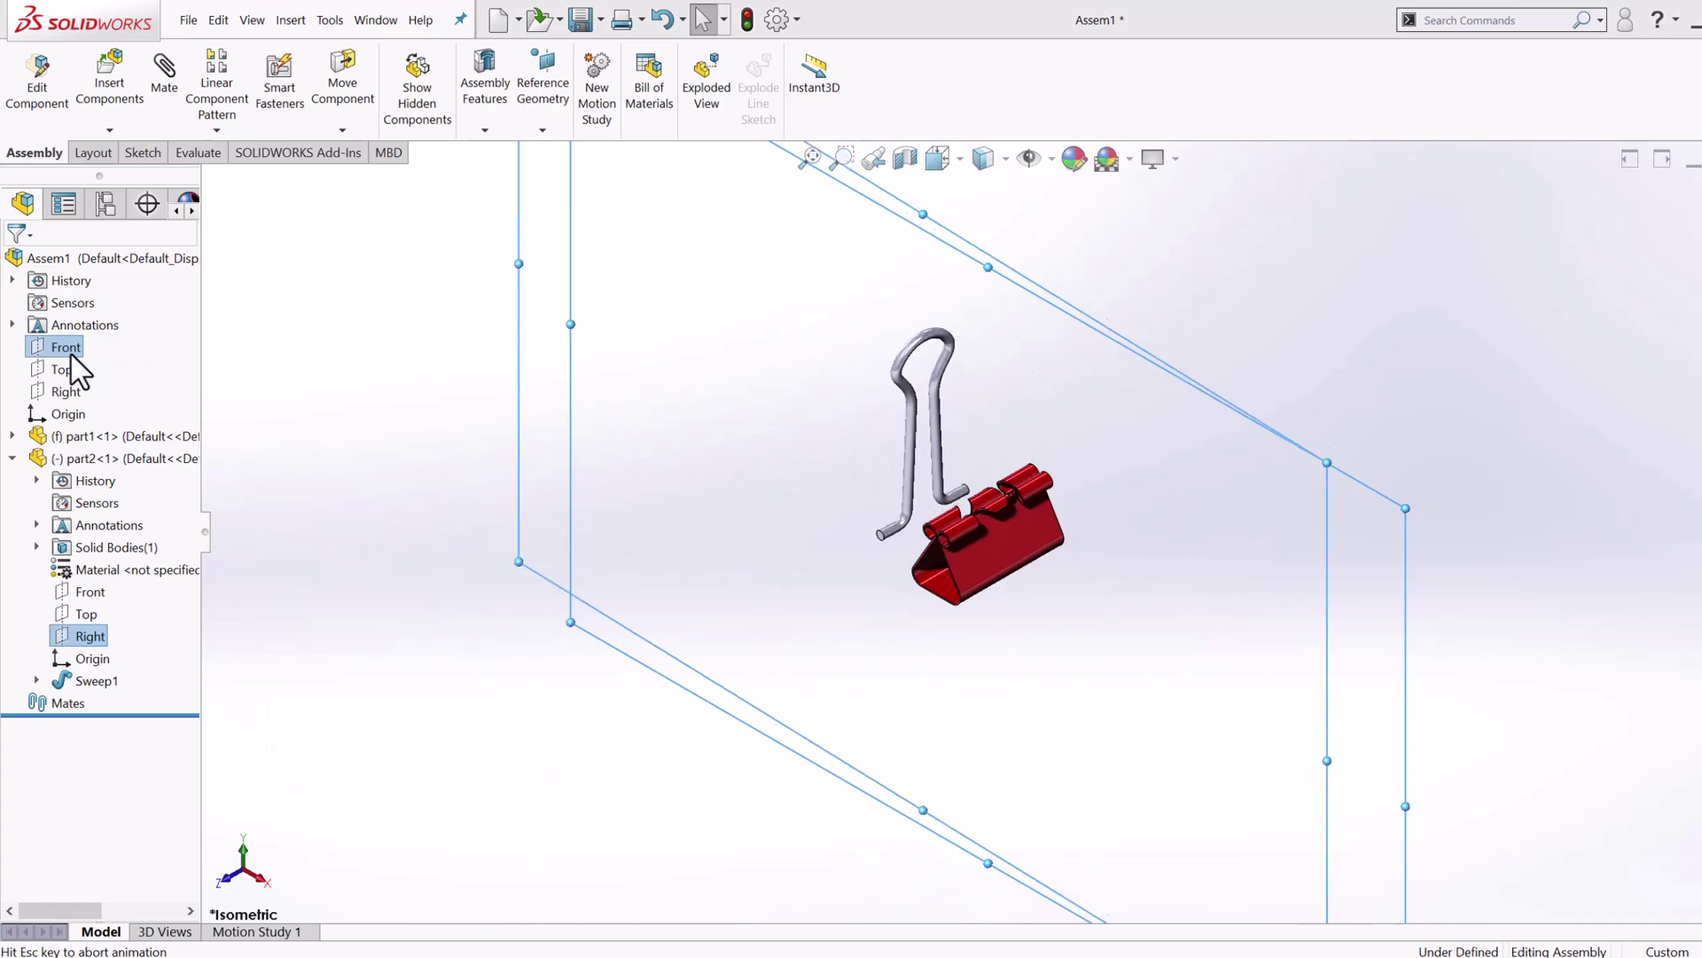
Step: Add a concentric mate between the handle's bent wire end and the inner face of the clip's rolled tube
scroll(933, 497, "down", 5)
middle_click_drag(868, 480, 837, 585)
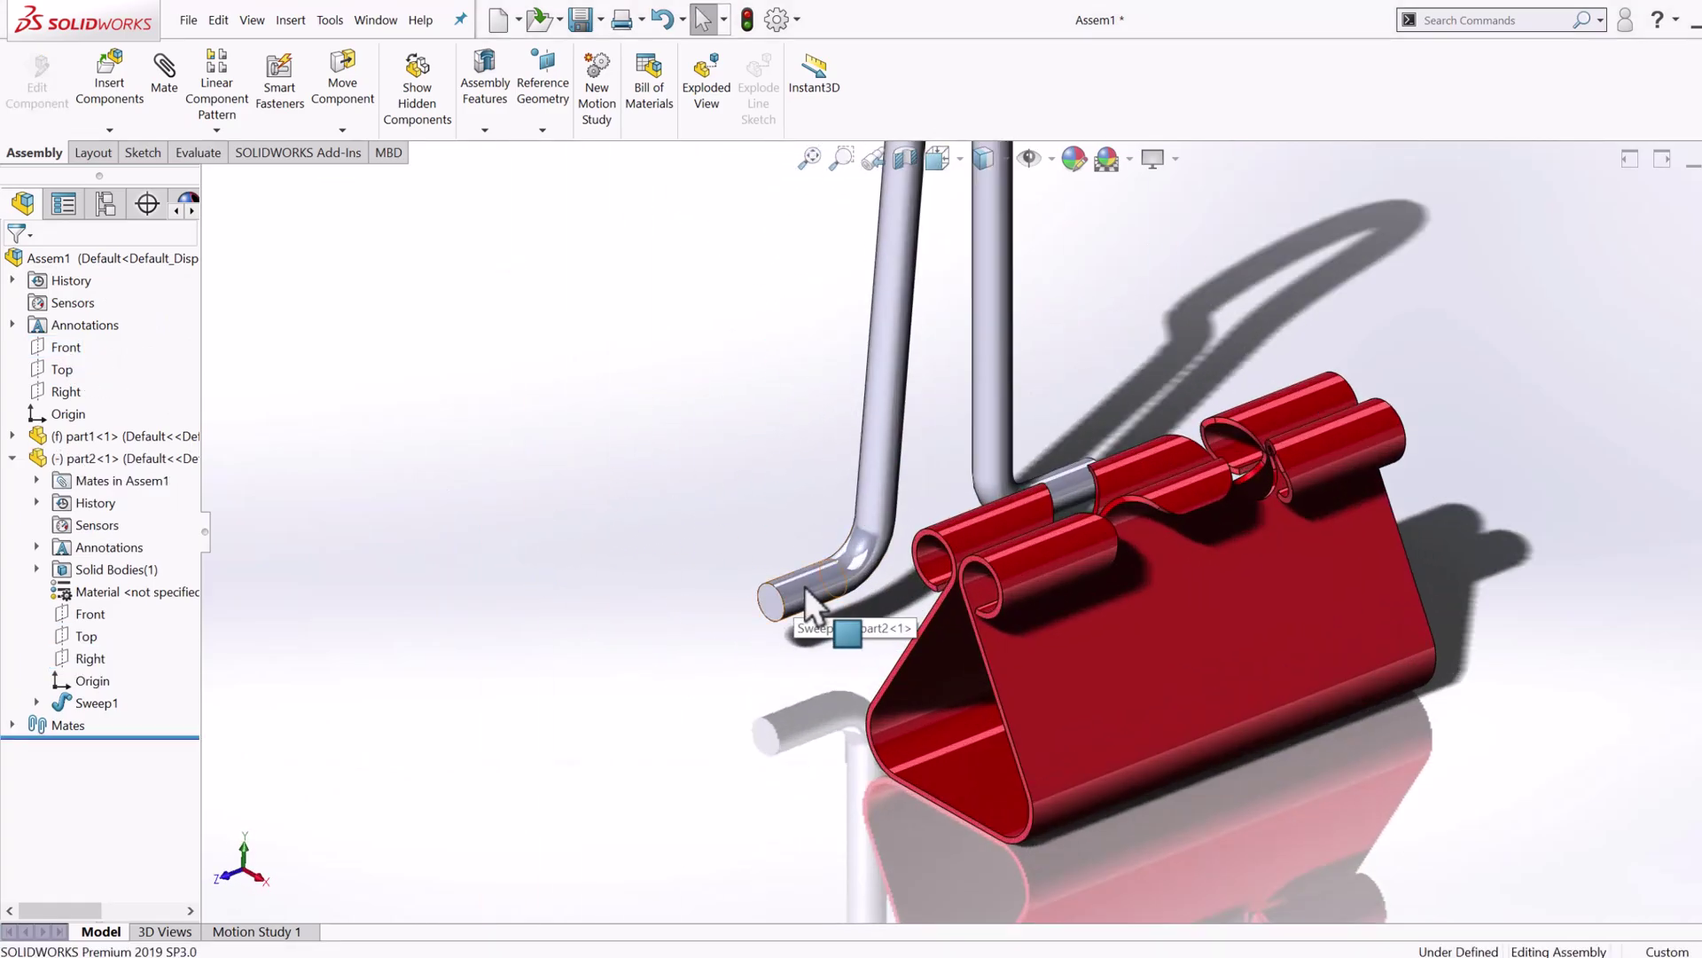
left_click(805, 586)
left_click(930, 560, "ctrl")
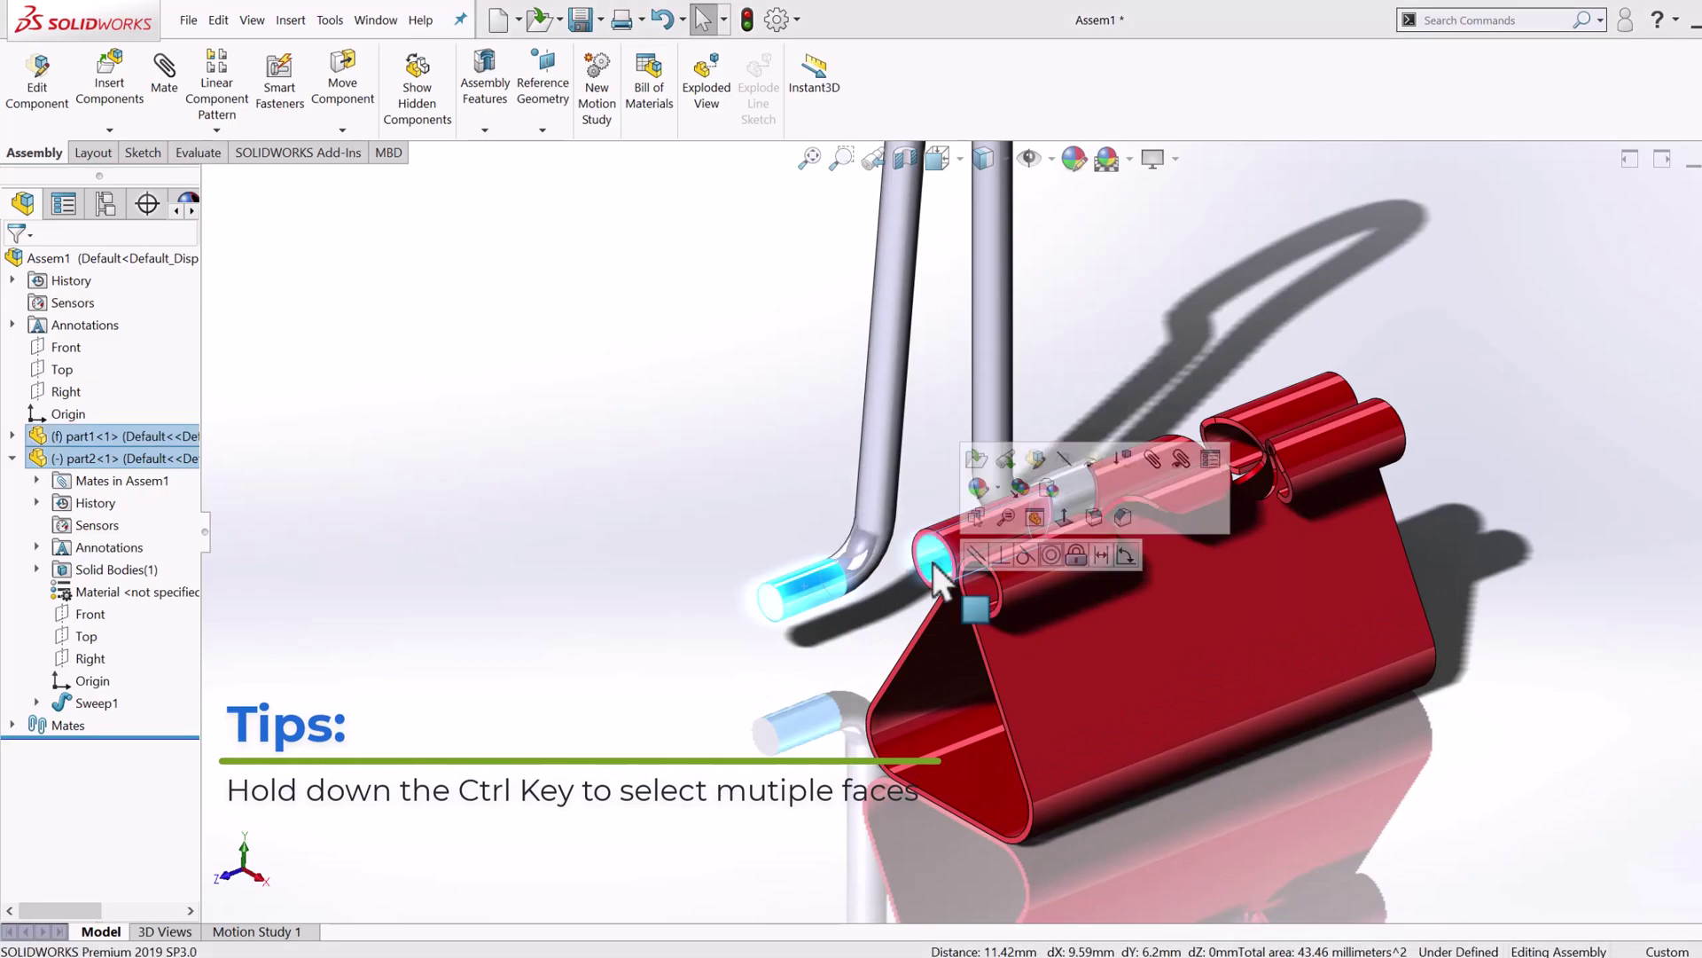
left_click(1050, 555)
scroll(851, 562, "up", 3)
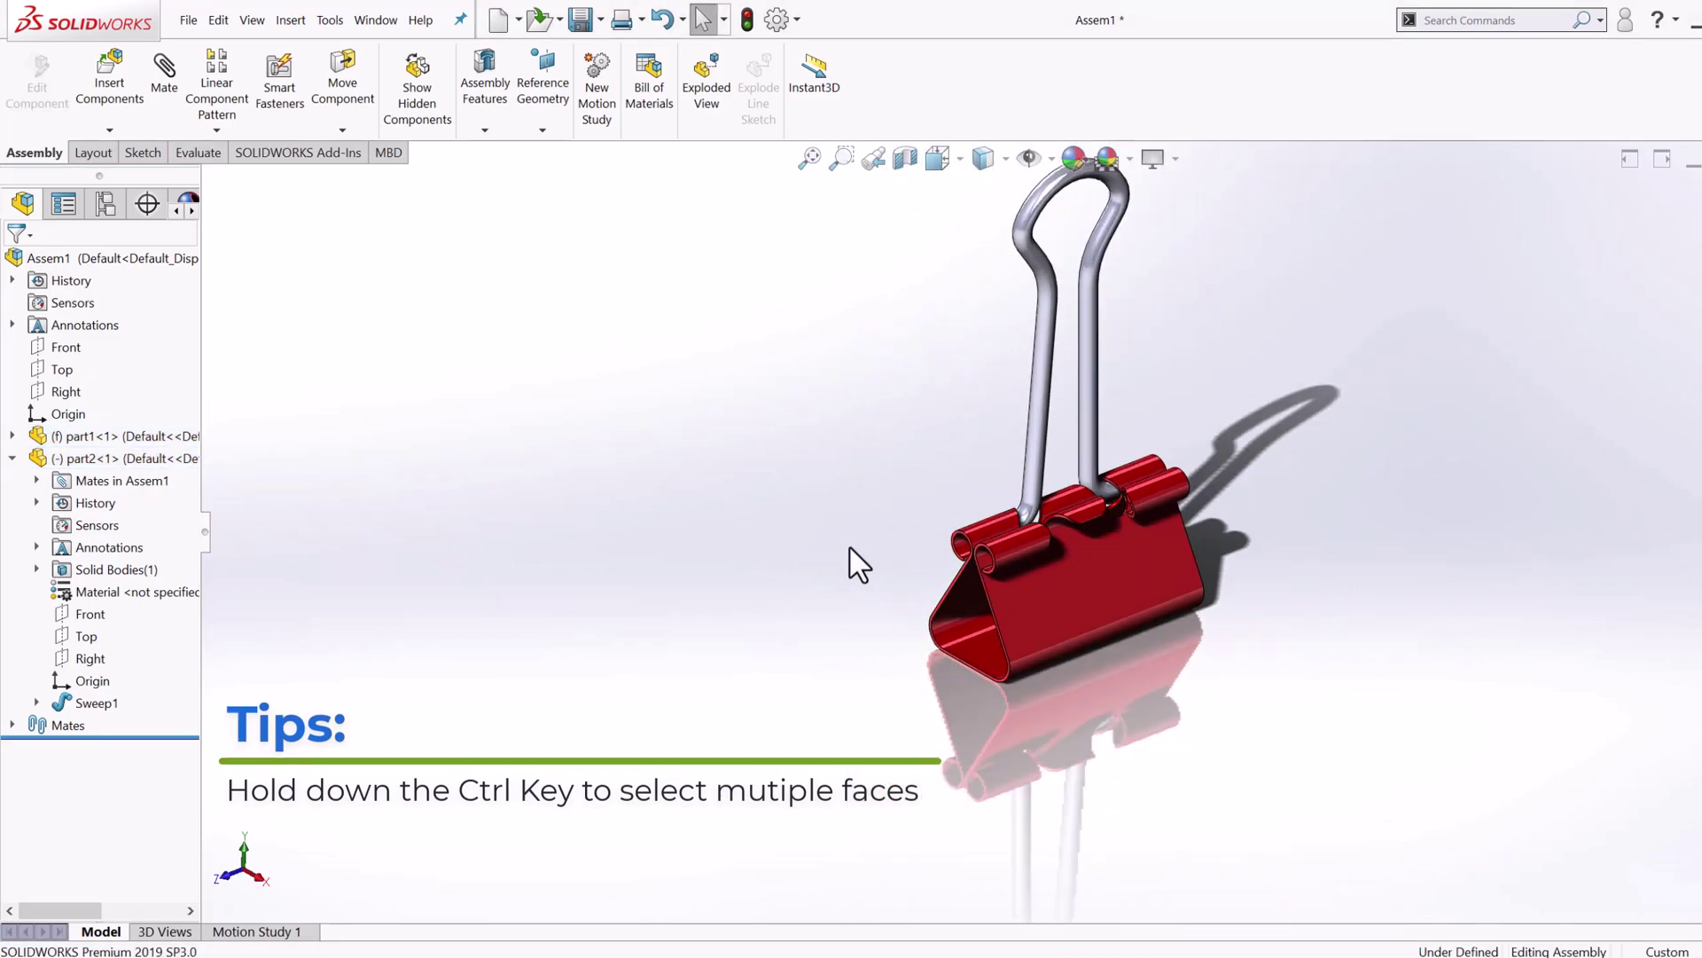
Step: Swing the handle down about its pivot to the open side of the clip and examine its movement from the front
mouse_move(931, 349)
middle_mouse_down()
mouse_move(1024, 363)
mouse_move(961, 411)
mouse_move(931, 365)
middle_mouse_up()
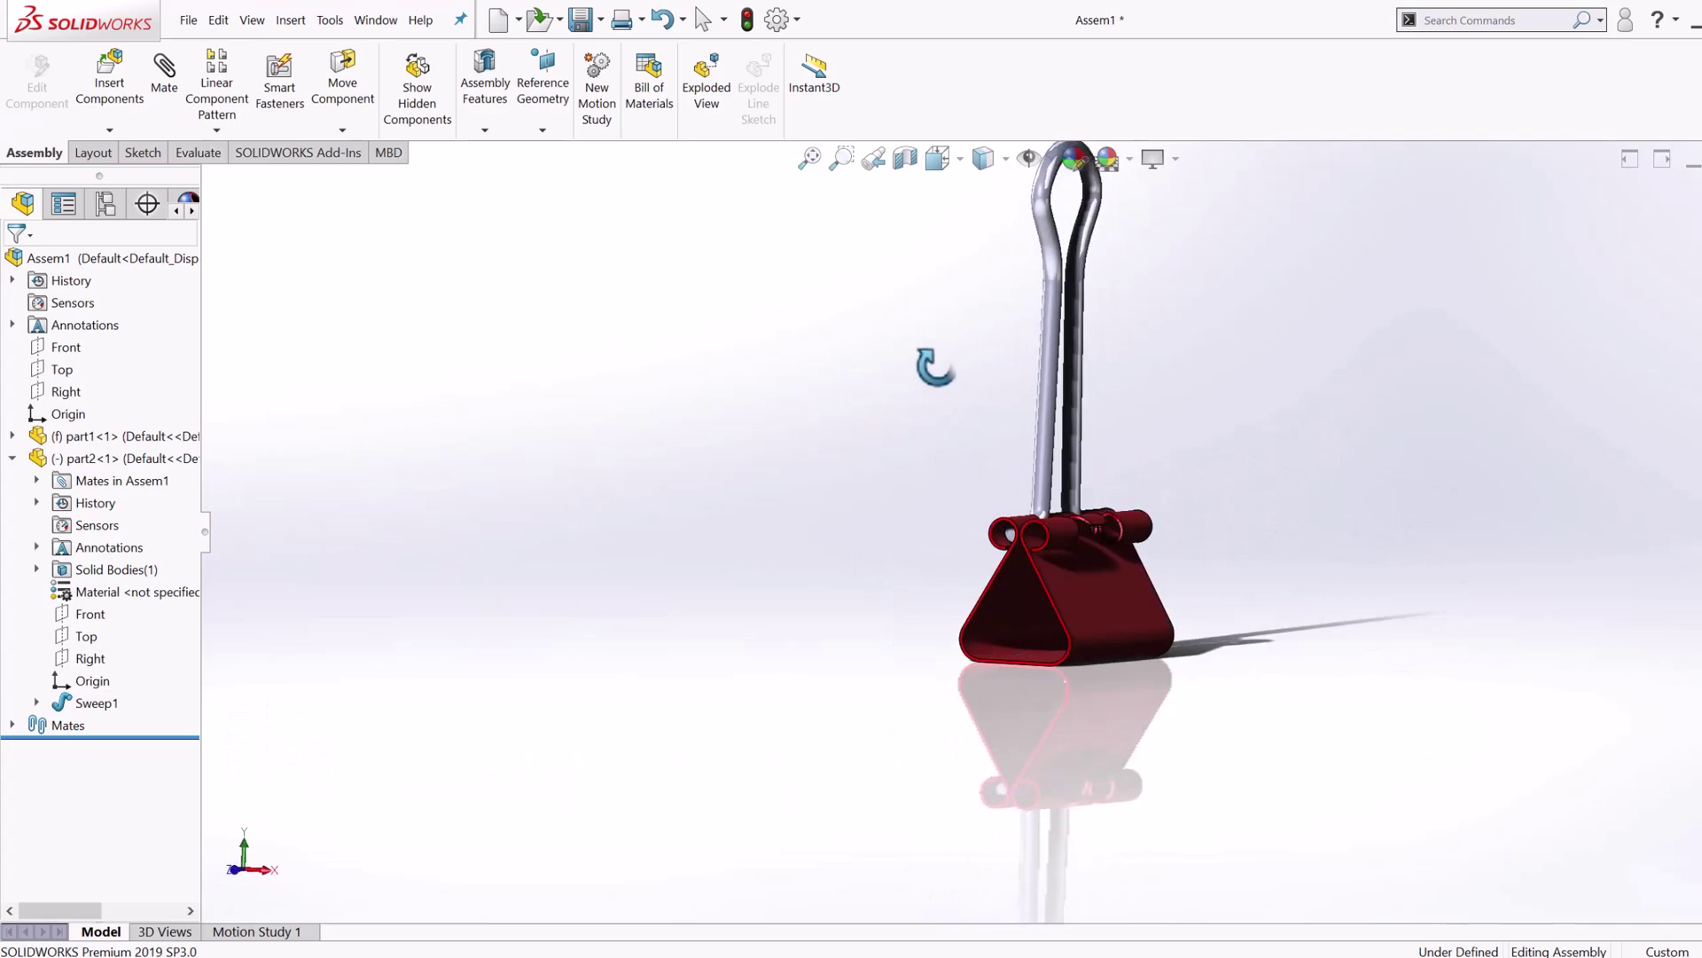
key("ctrl+7")
left_click_drag(938, 390, 700, 688)
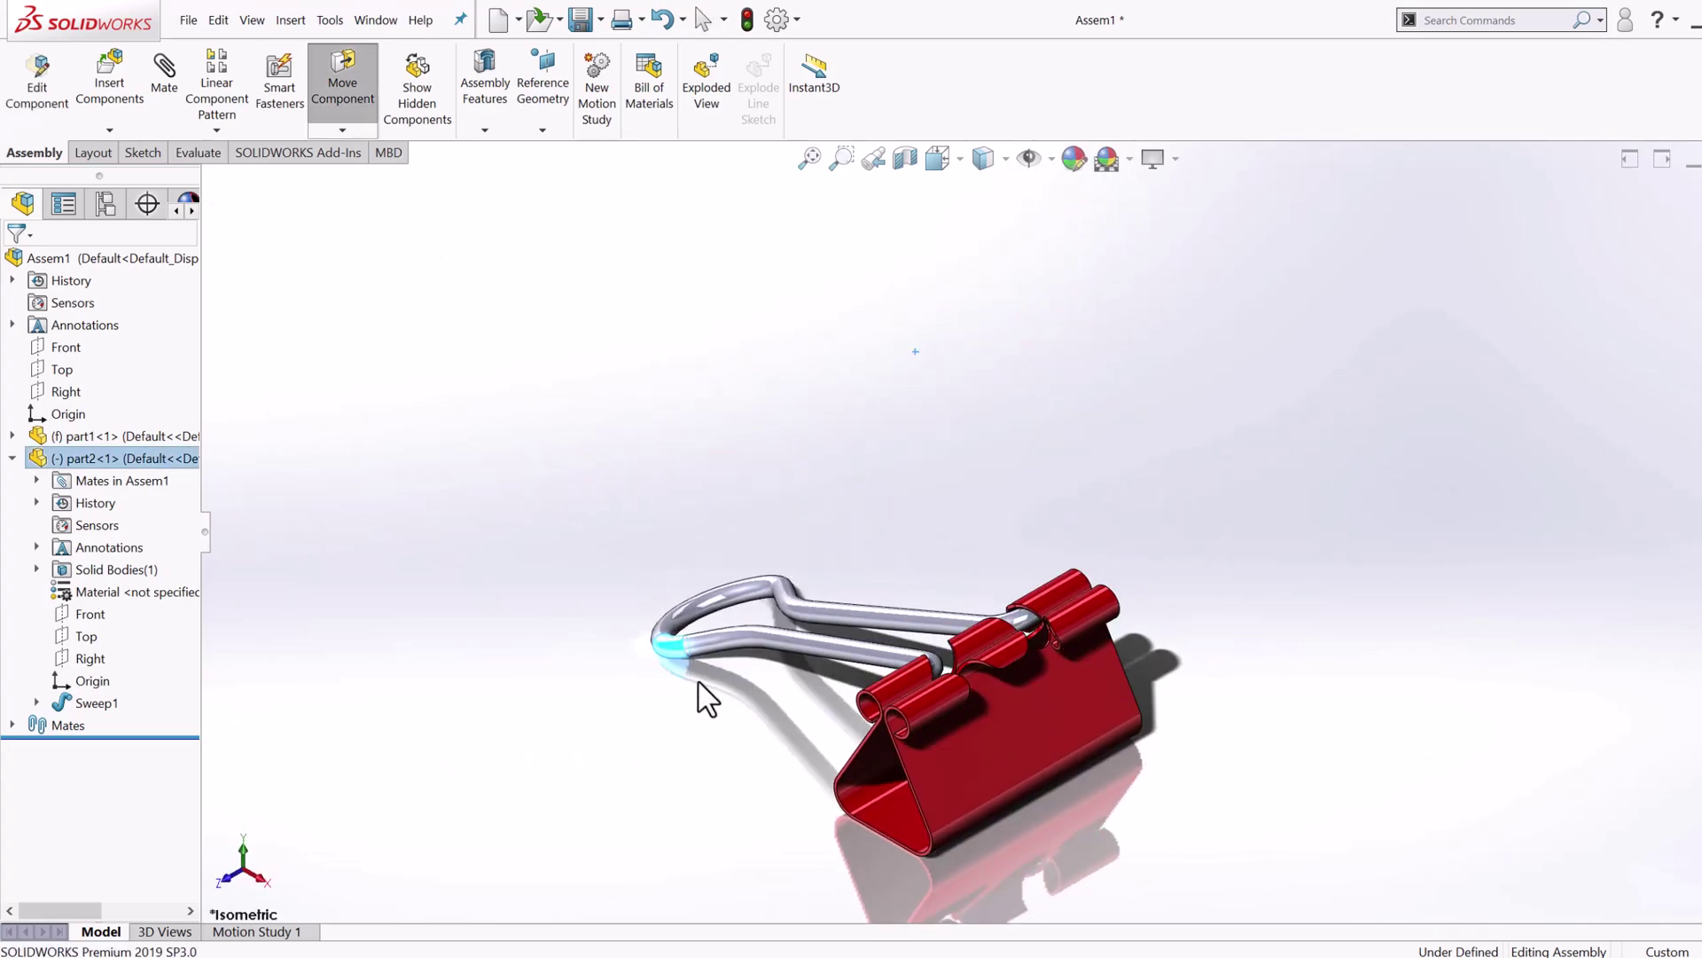
middle_click_drag(806, 780, 900, 598)
key("ctrl+1")
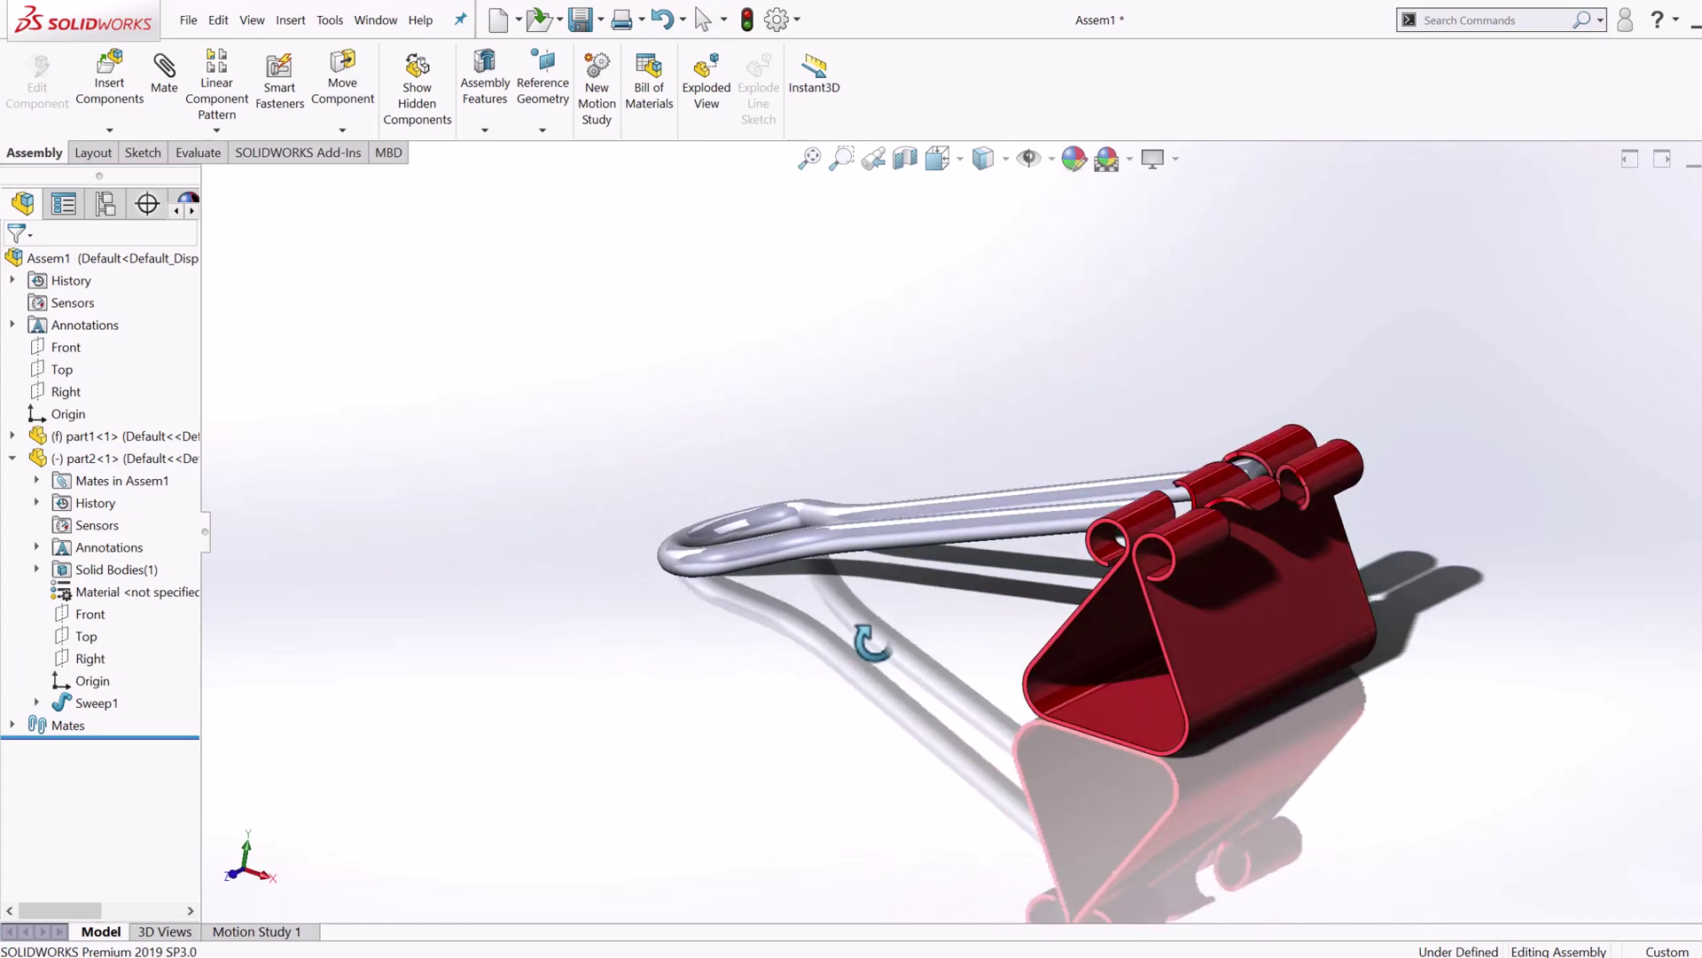
left_click_drag(803, 591, 950, 625)
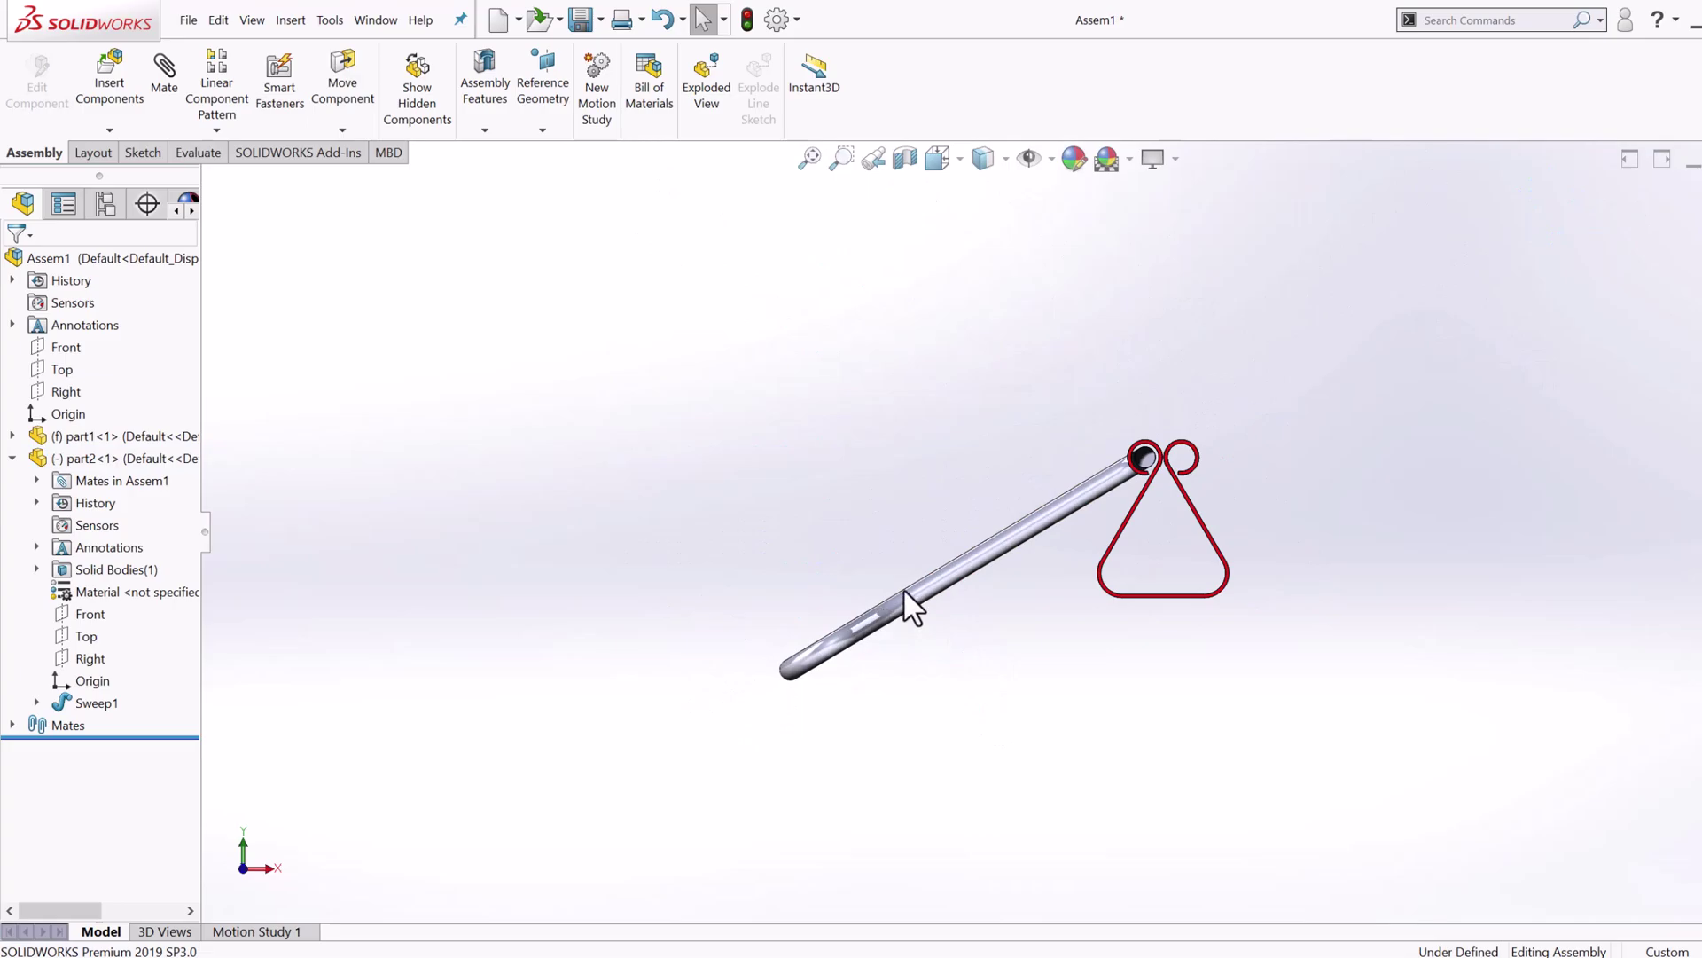
Step: Set up an advanced limit angle mate with a maximum of 150 degrees and a minimum of 0 degrees
key("ctrl+7")
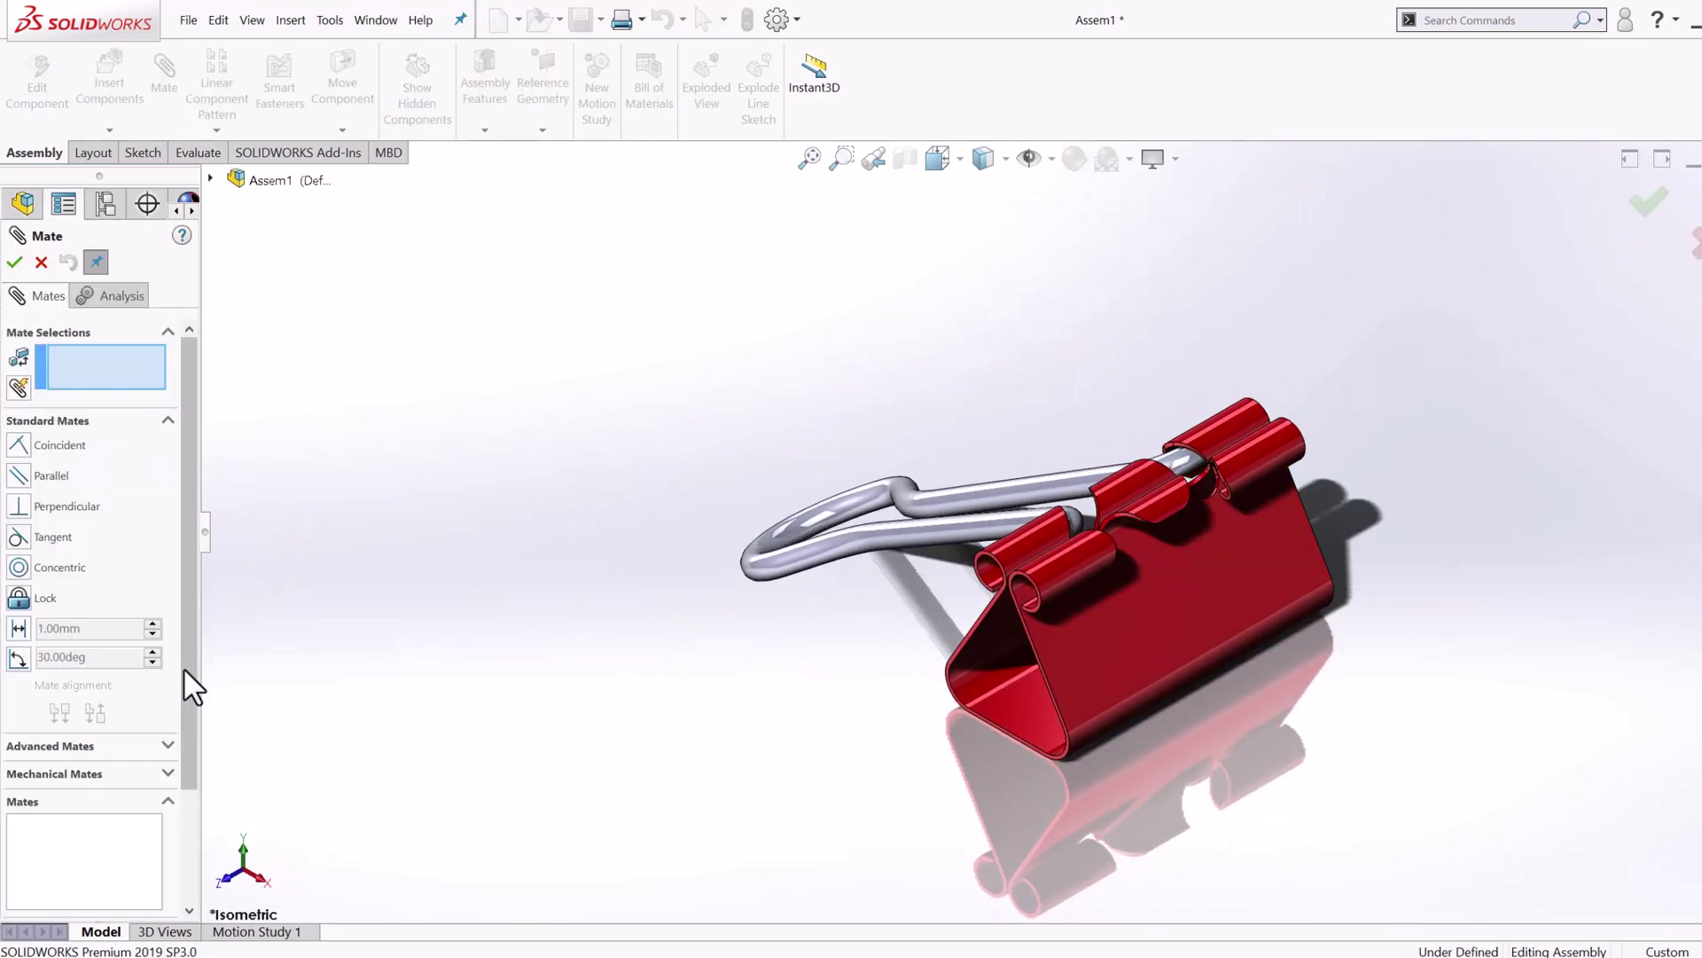
left_click(99, 746)
left_click(17, 704)
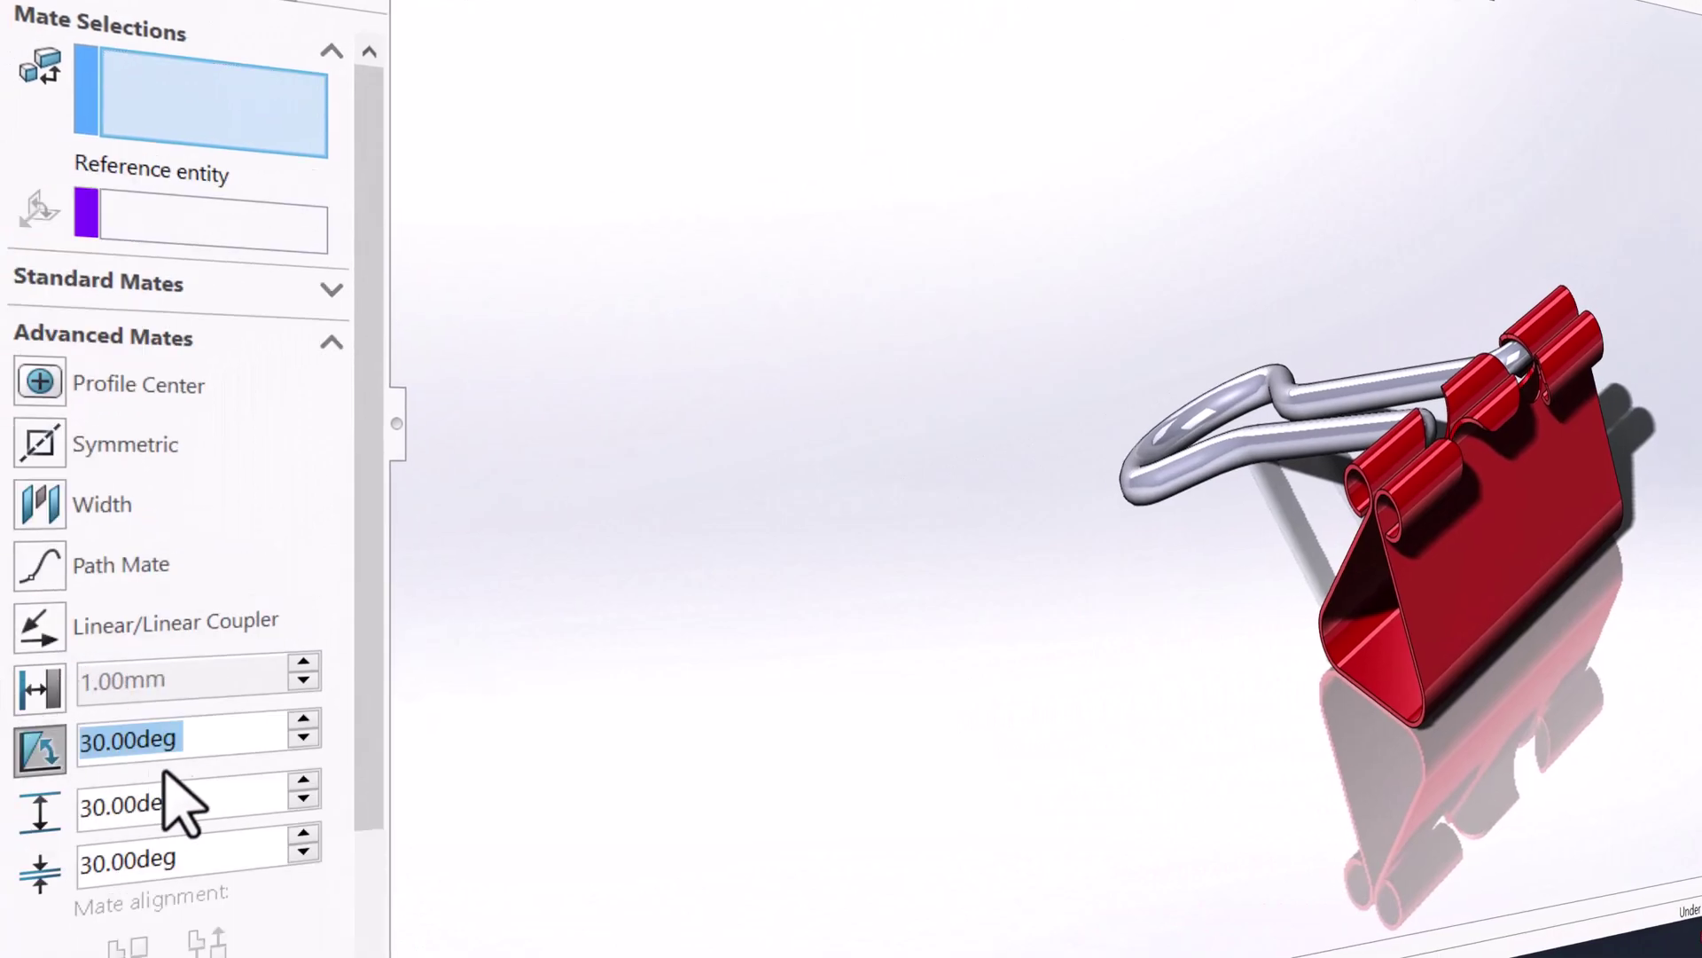
type("0")
key("Return")
left_click(235, 803)
type("150")
key("Return")
left_click(213, 99)
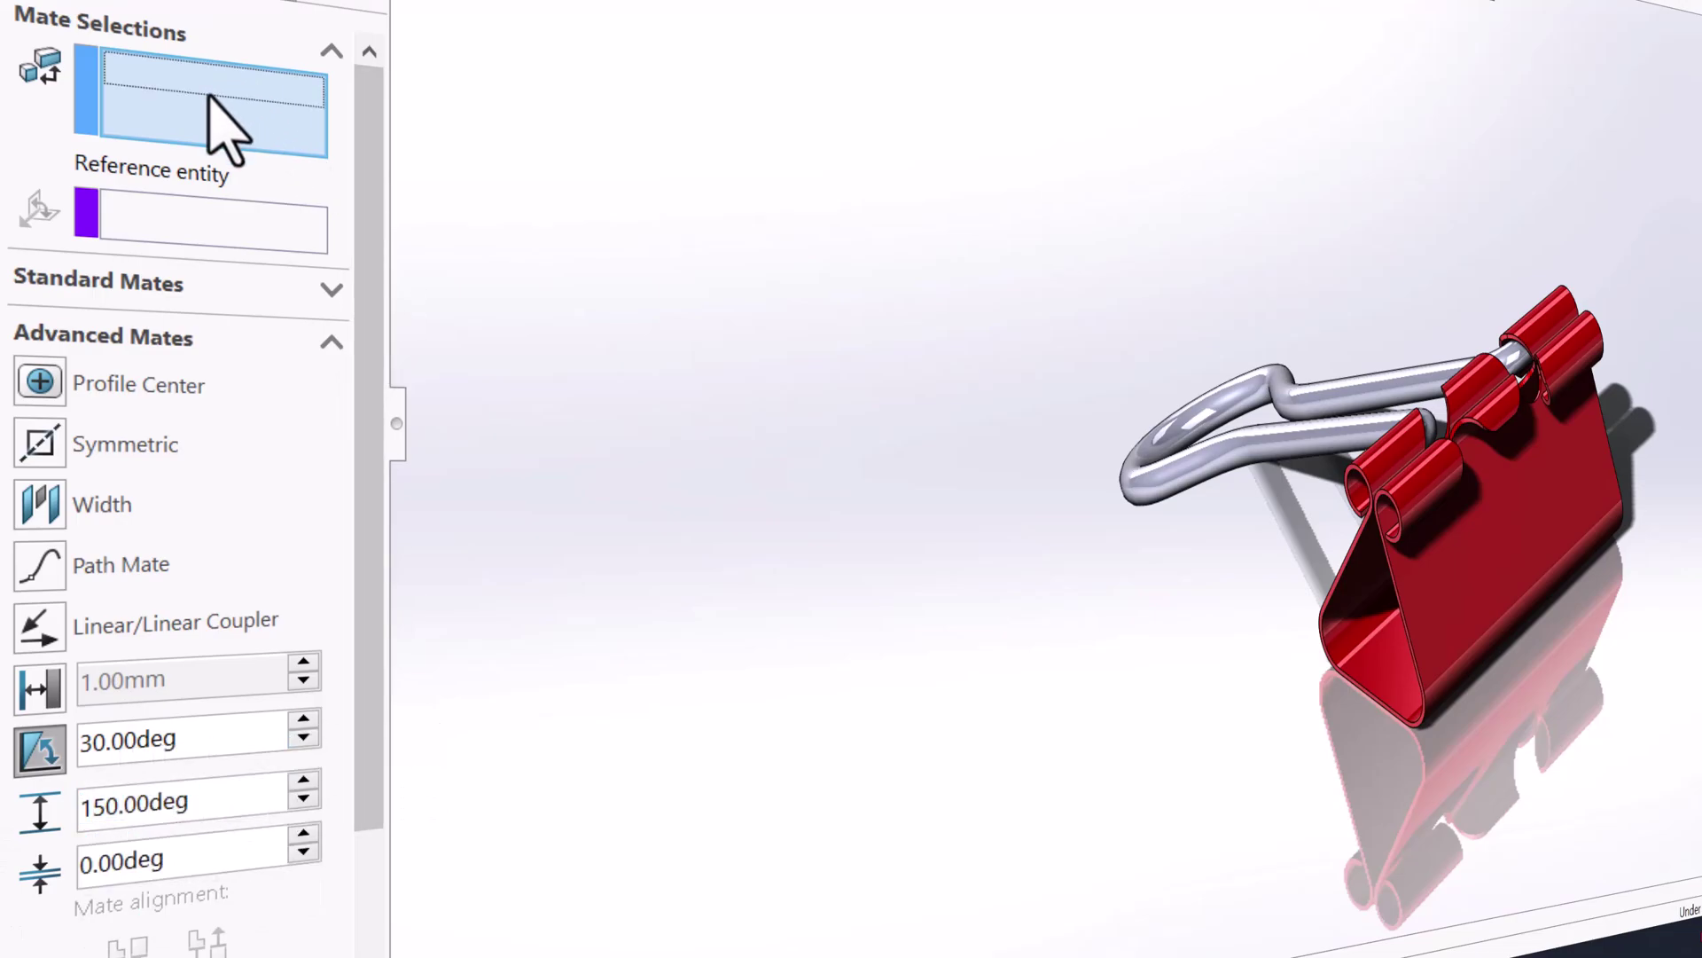
Step: Apply the limit angle mate between part2's Front plane and the sloped outer face of the clip body
key("c")
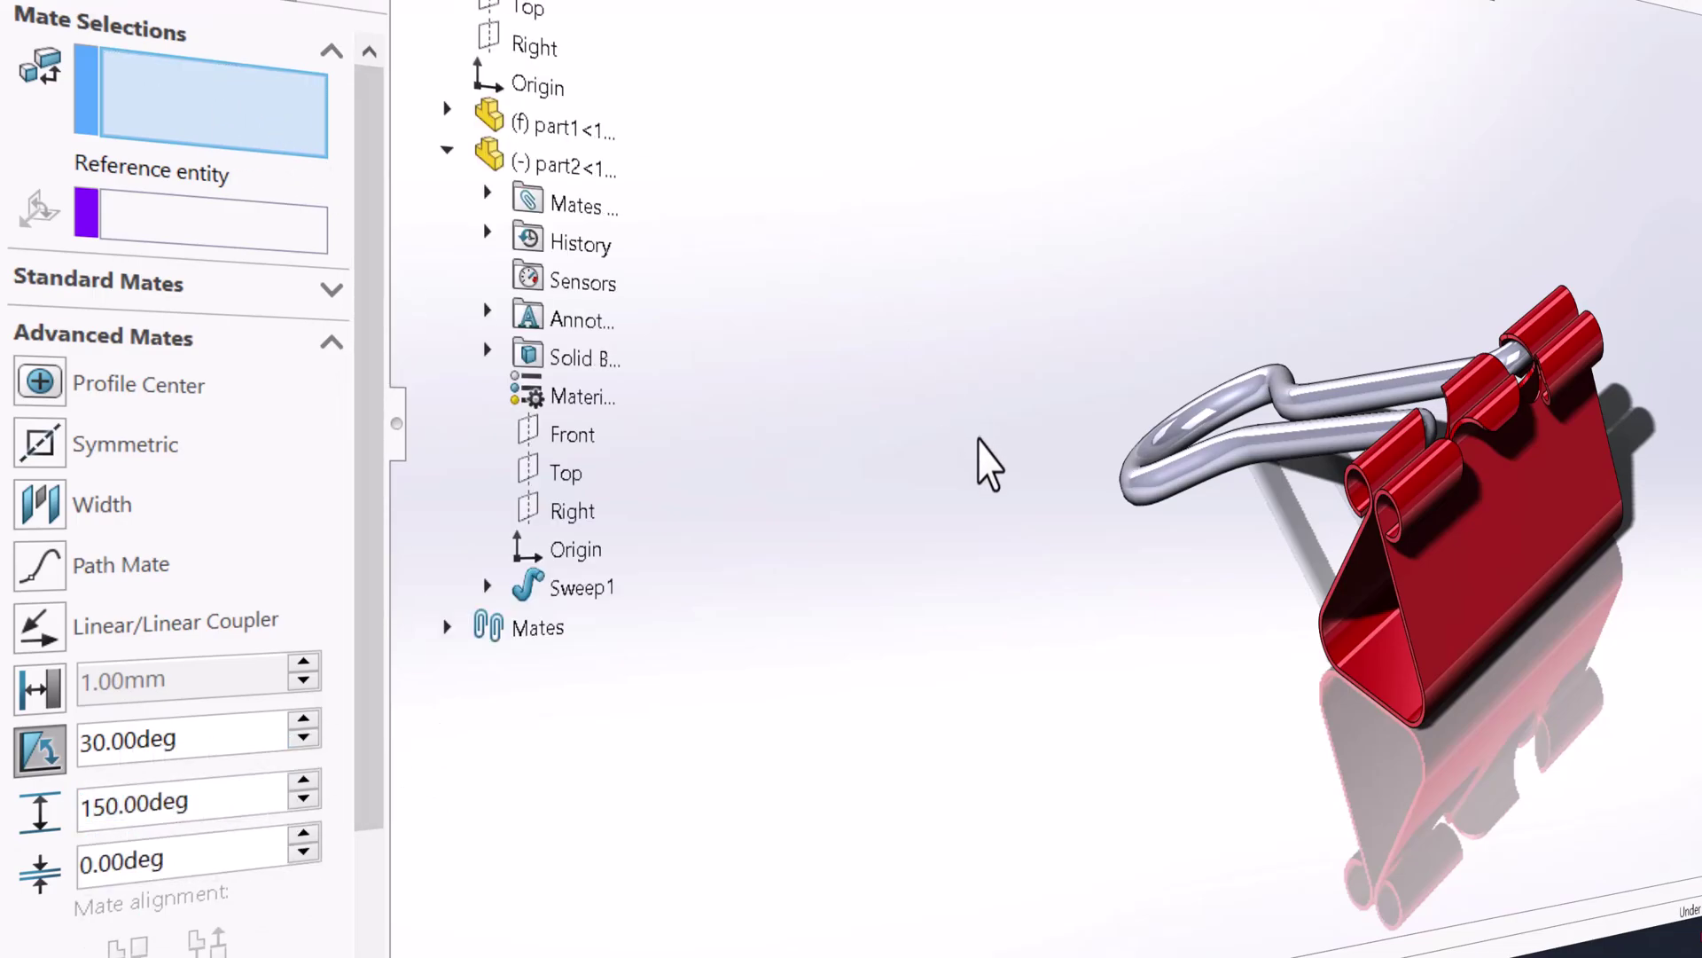
middle_click_drag(989, 461, 999, 418)
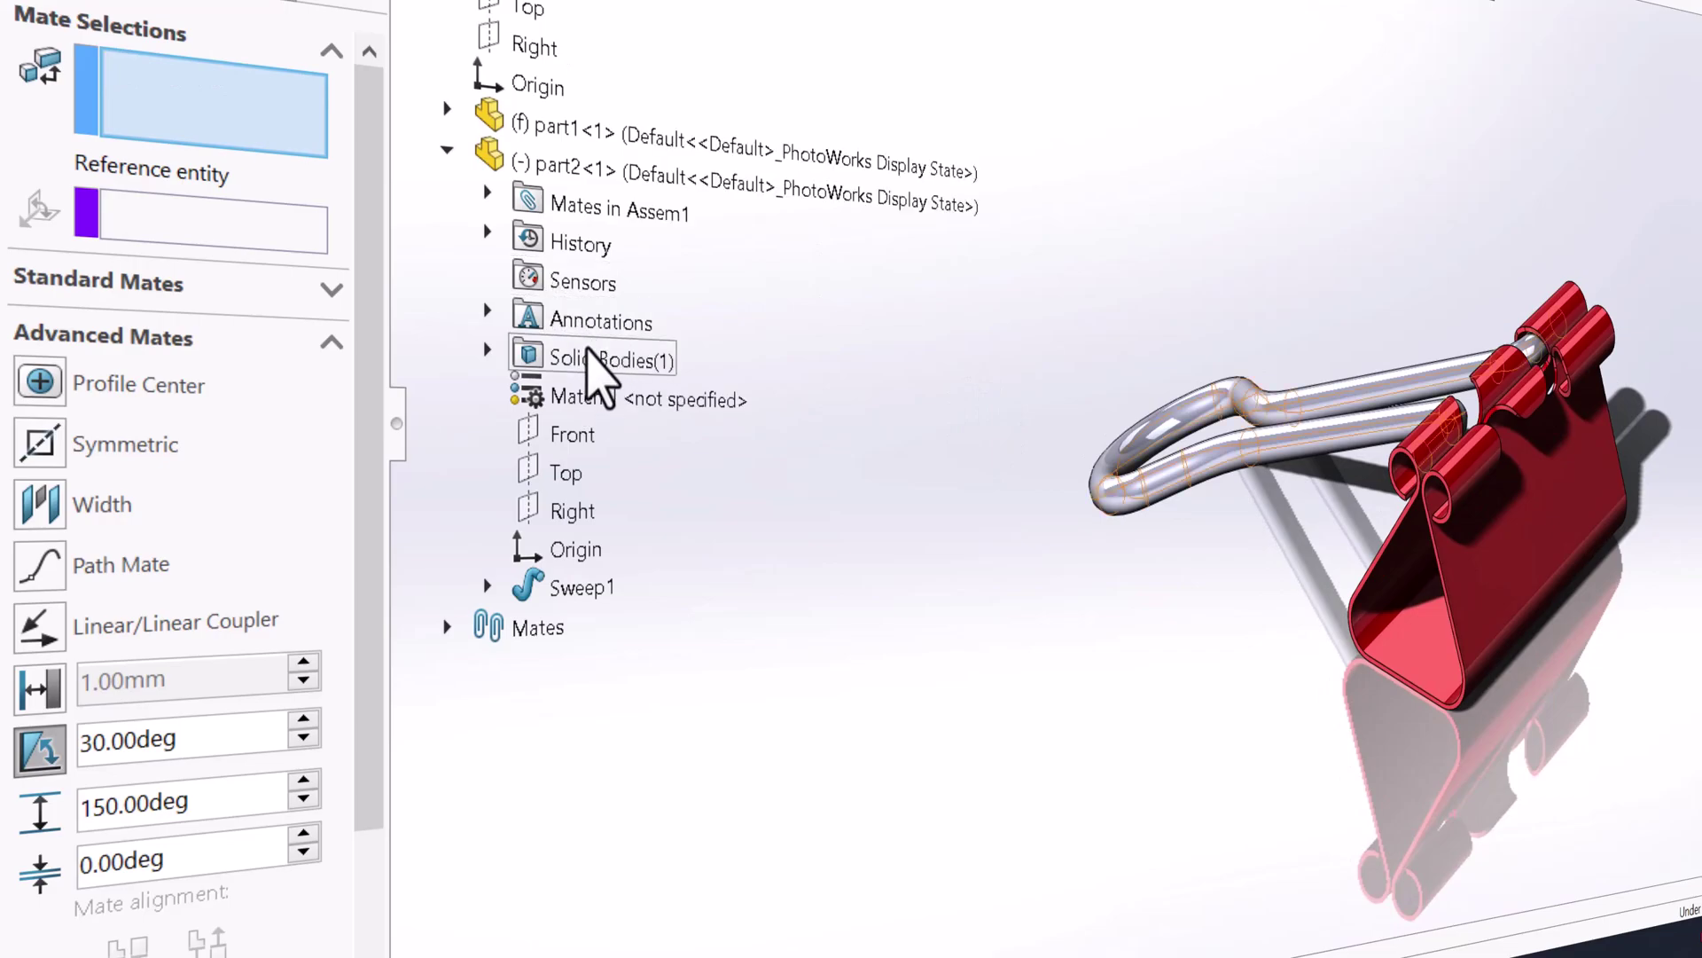
scroll(1068, 483, "up", 2)
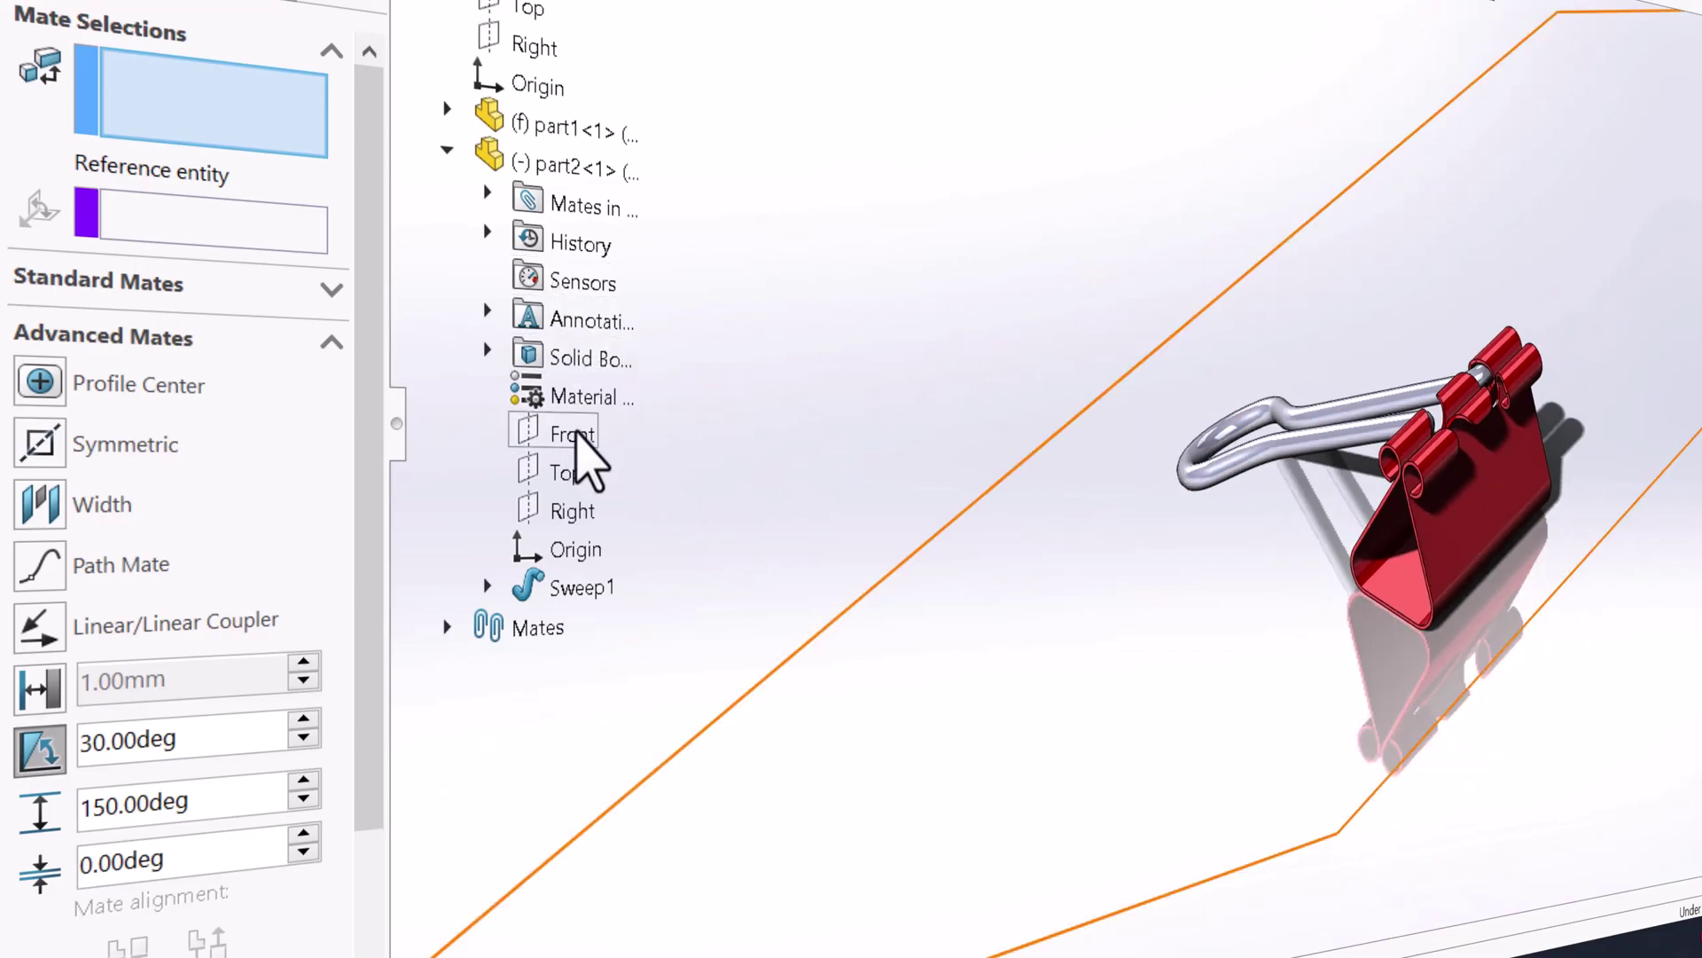
left_click(594, 434)
middle_click_drag(1304, 518, 1414, 438)
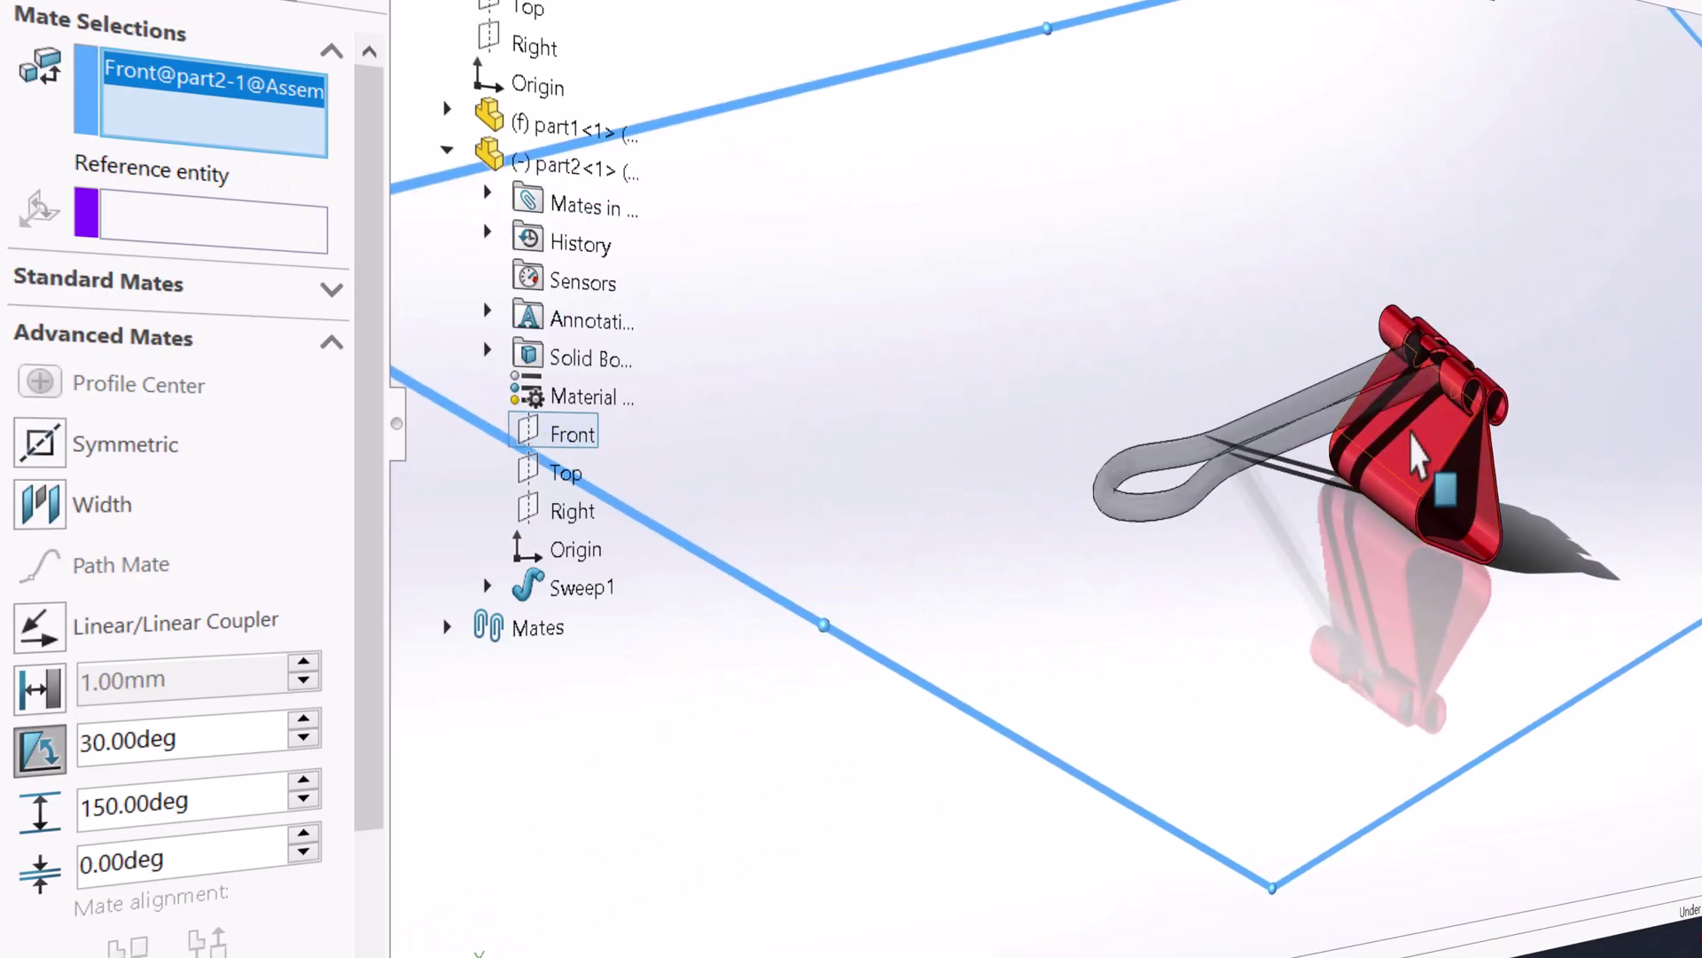
left_click(1403, 436)
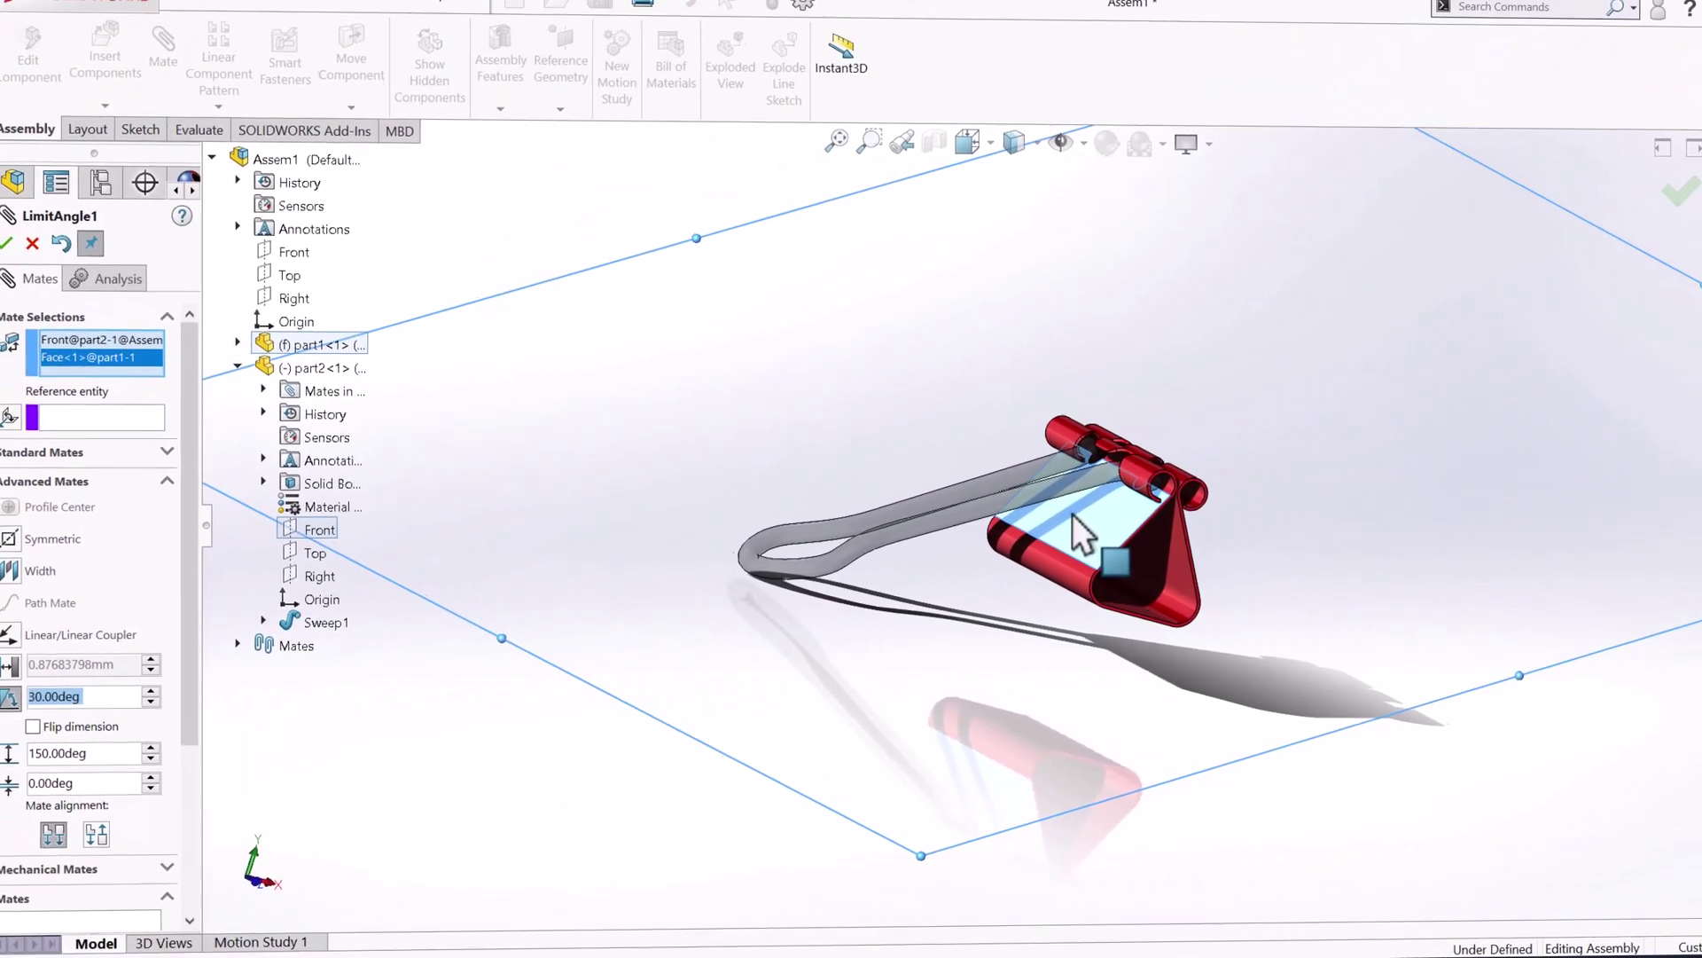
key("Return")
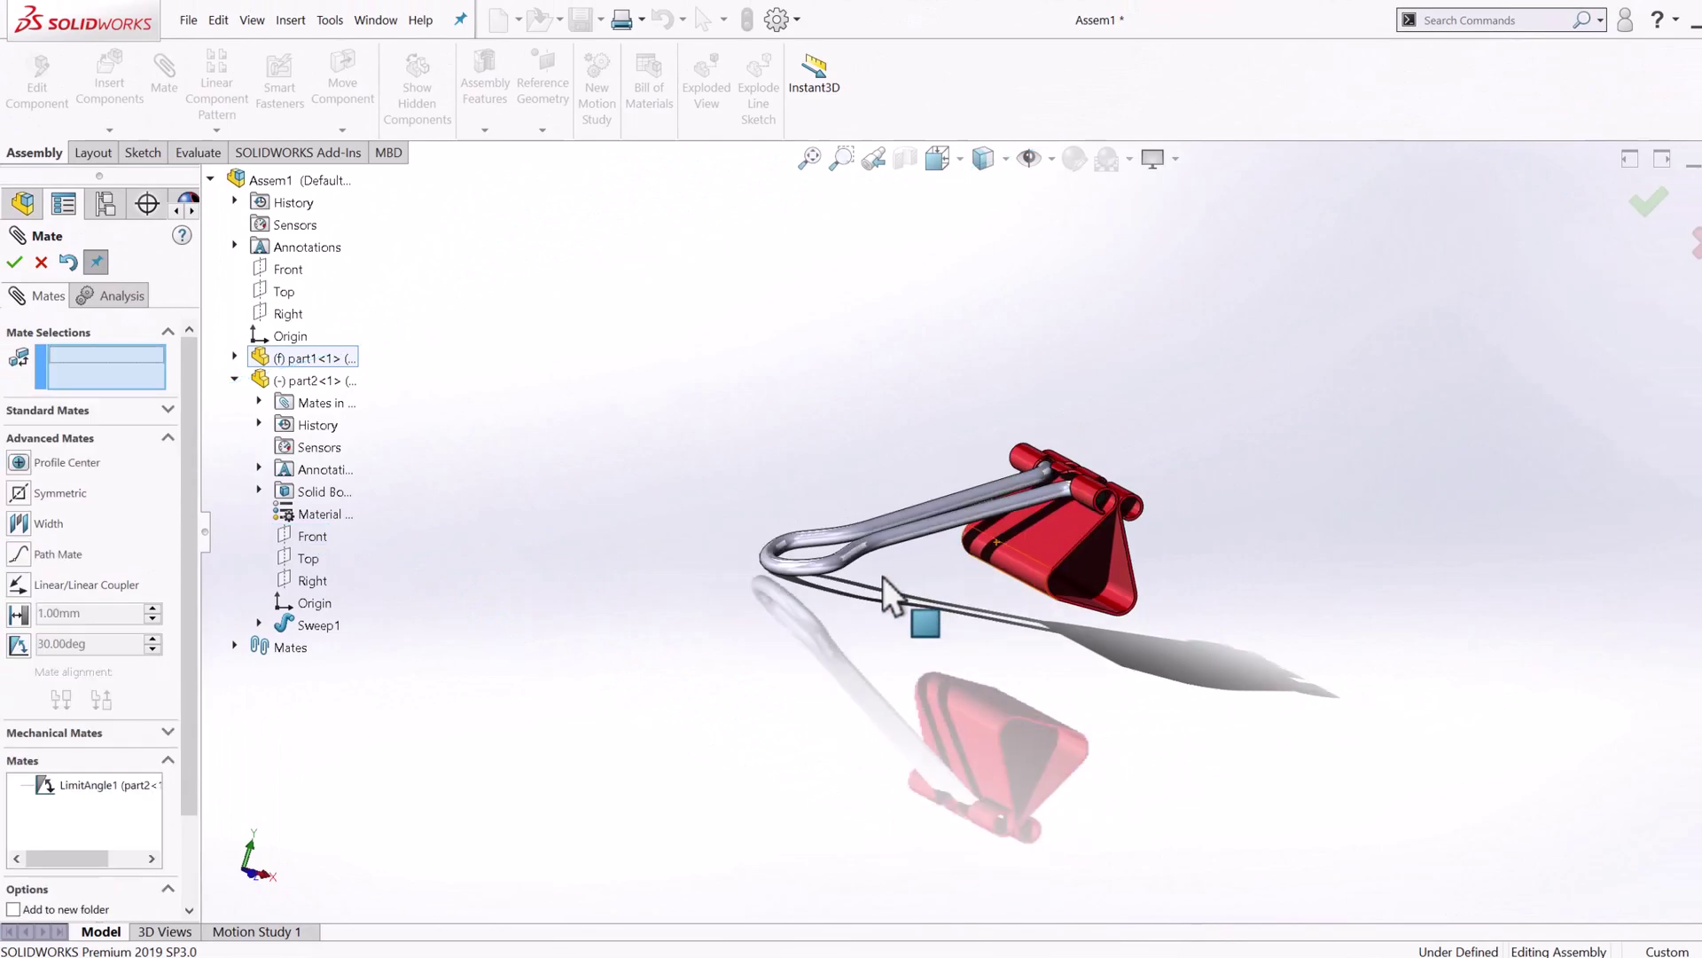
left_click(41, 262)
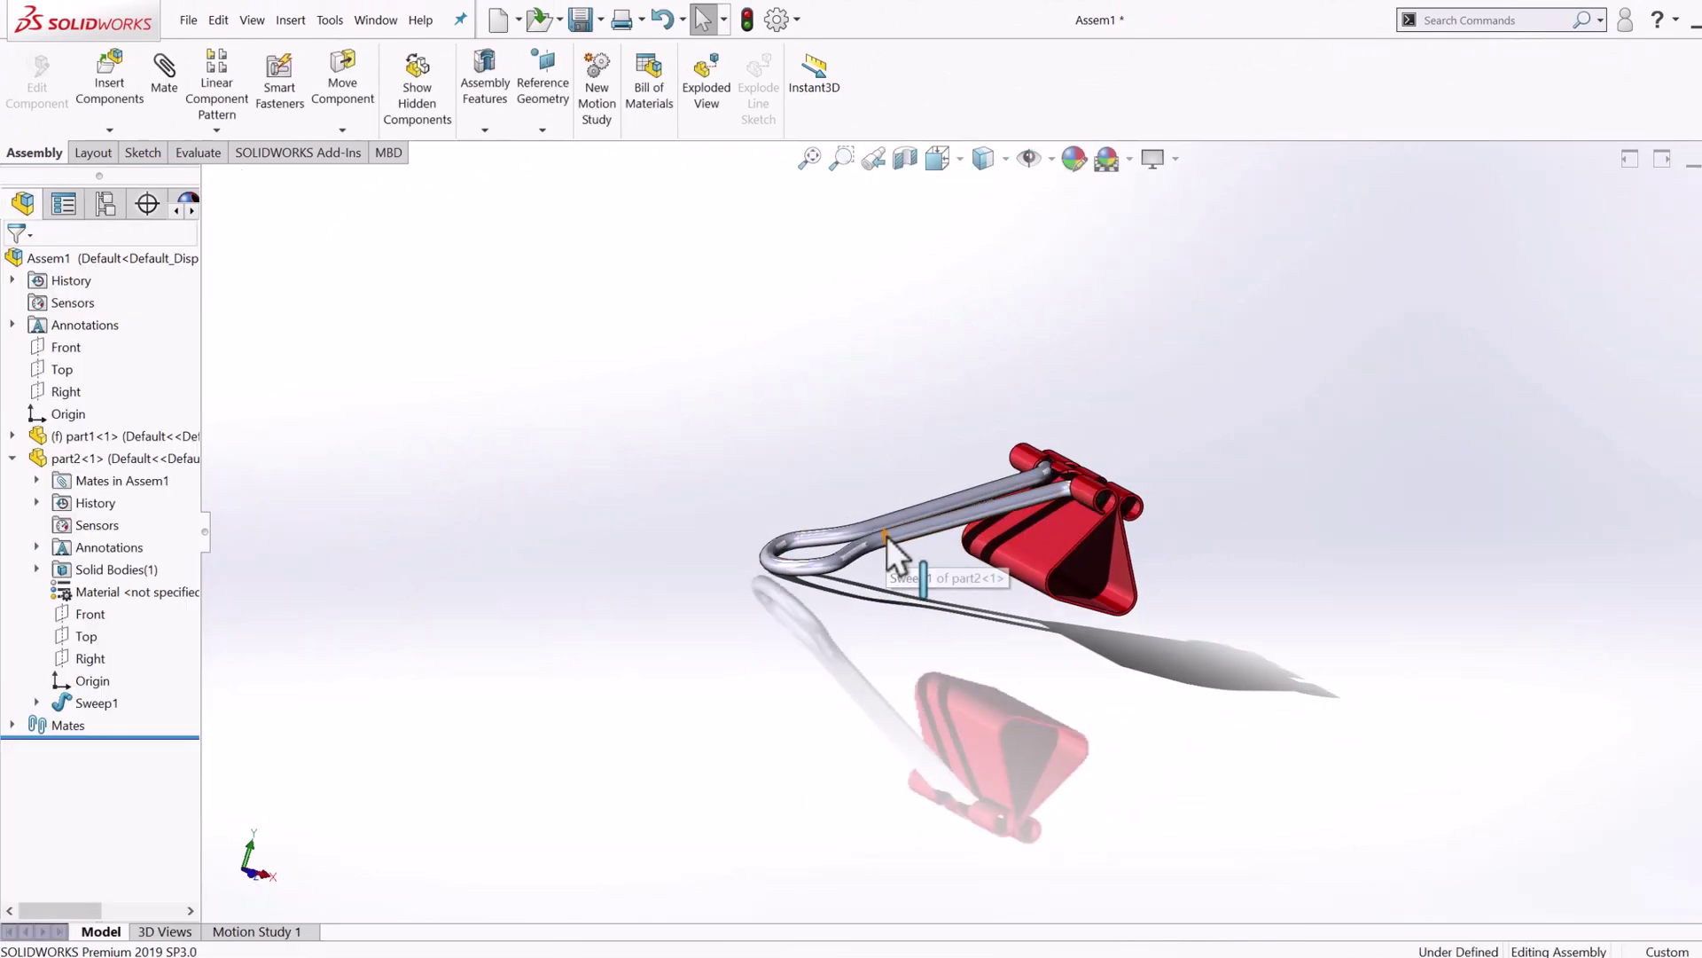
Step: Swing the handle about its pivot in the front view to test the angle limits
left_click_drag(864, 575, 944, 660)
left_click(944, 660)
key("ctrl+1")
left_click_drag(904, 598, 928, 679)
key("Escape")
key("ctrl+7")
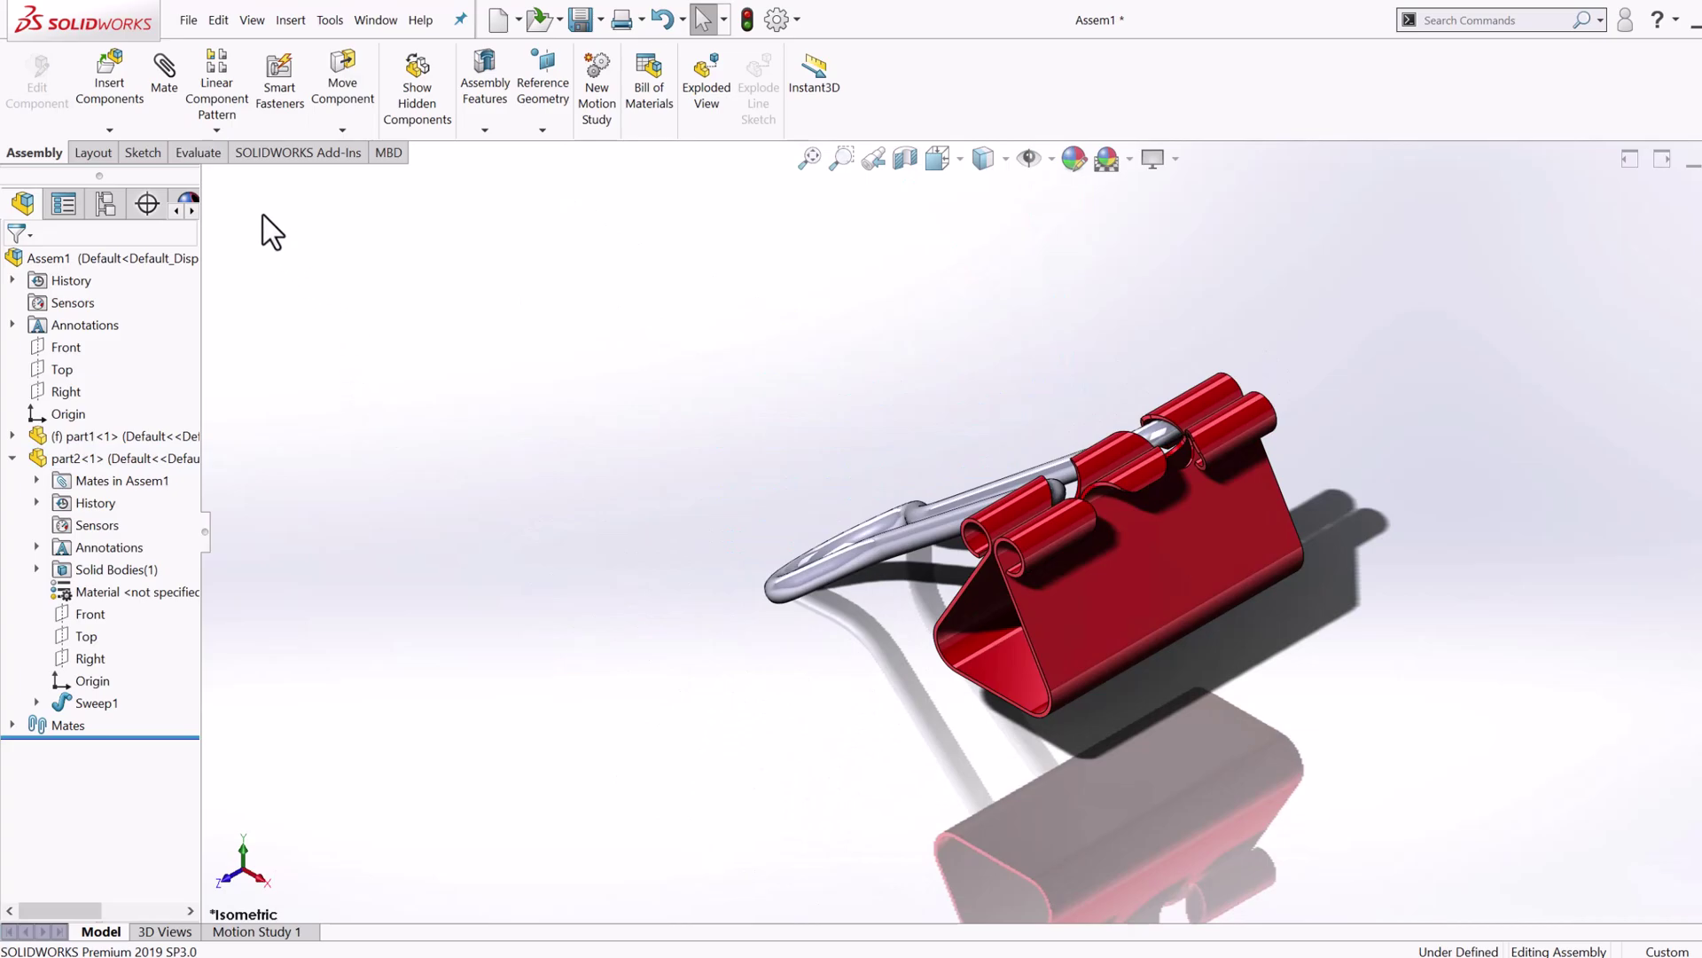
Step: Mirror the part2 handle about the assembly's Right plane
left_click(214, 131)
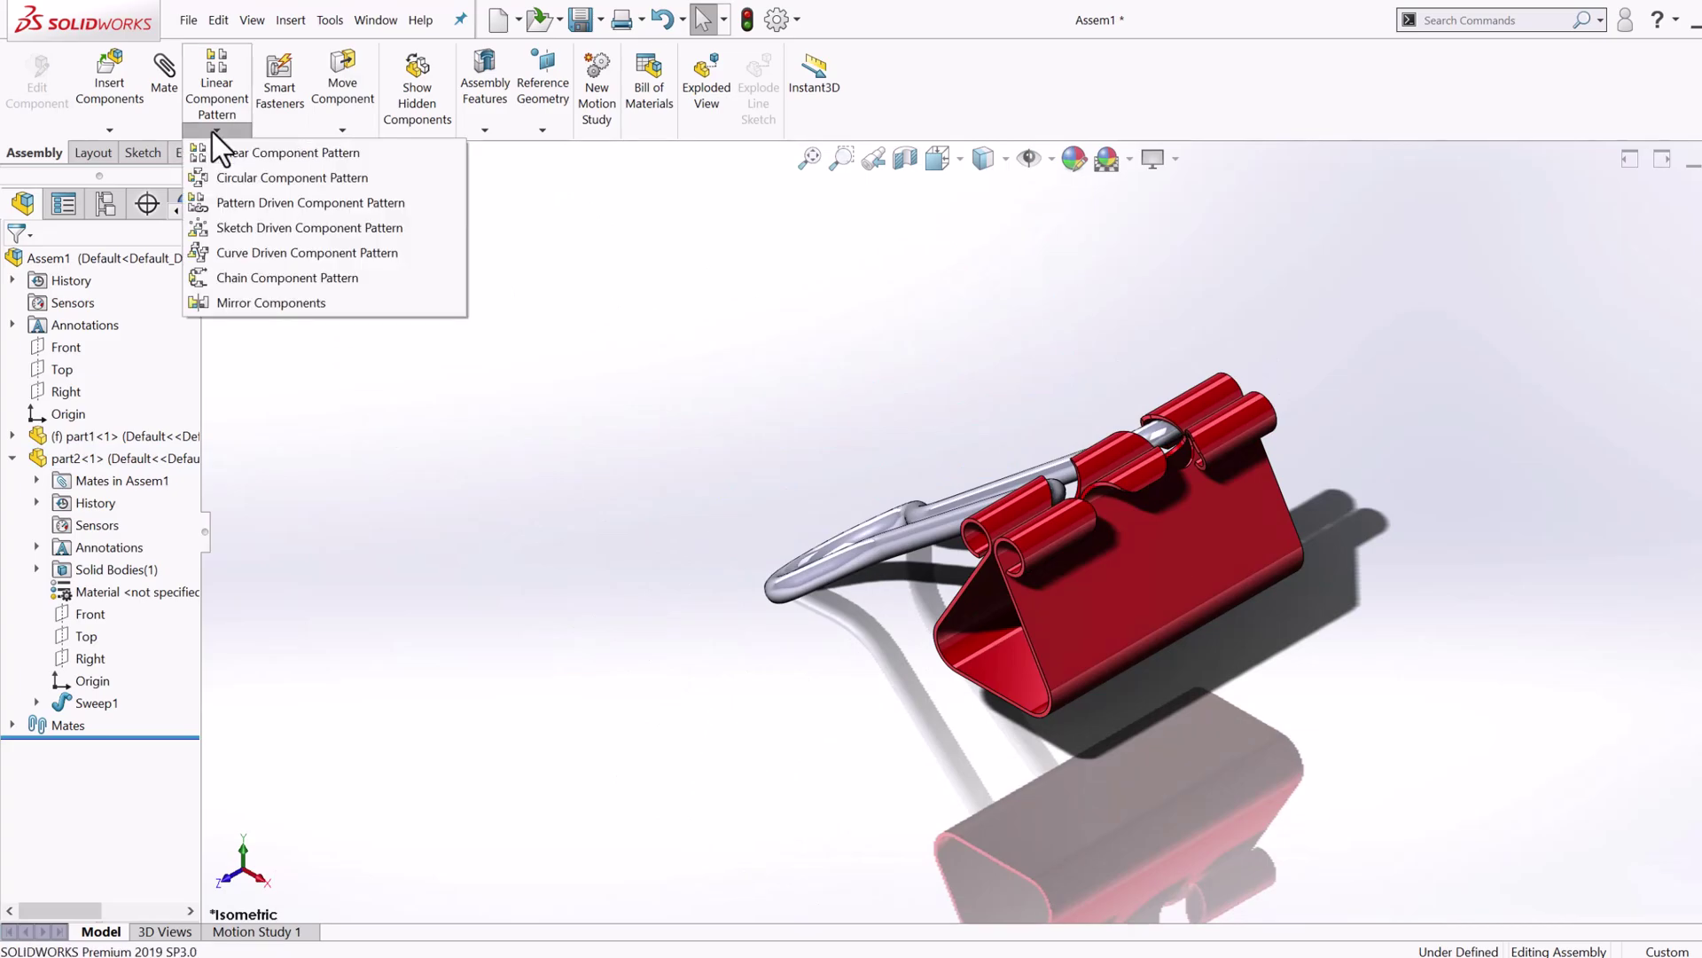
left_click(300, 303)
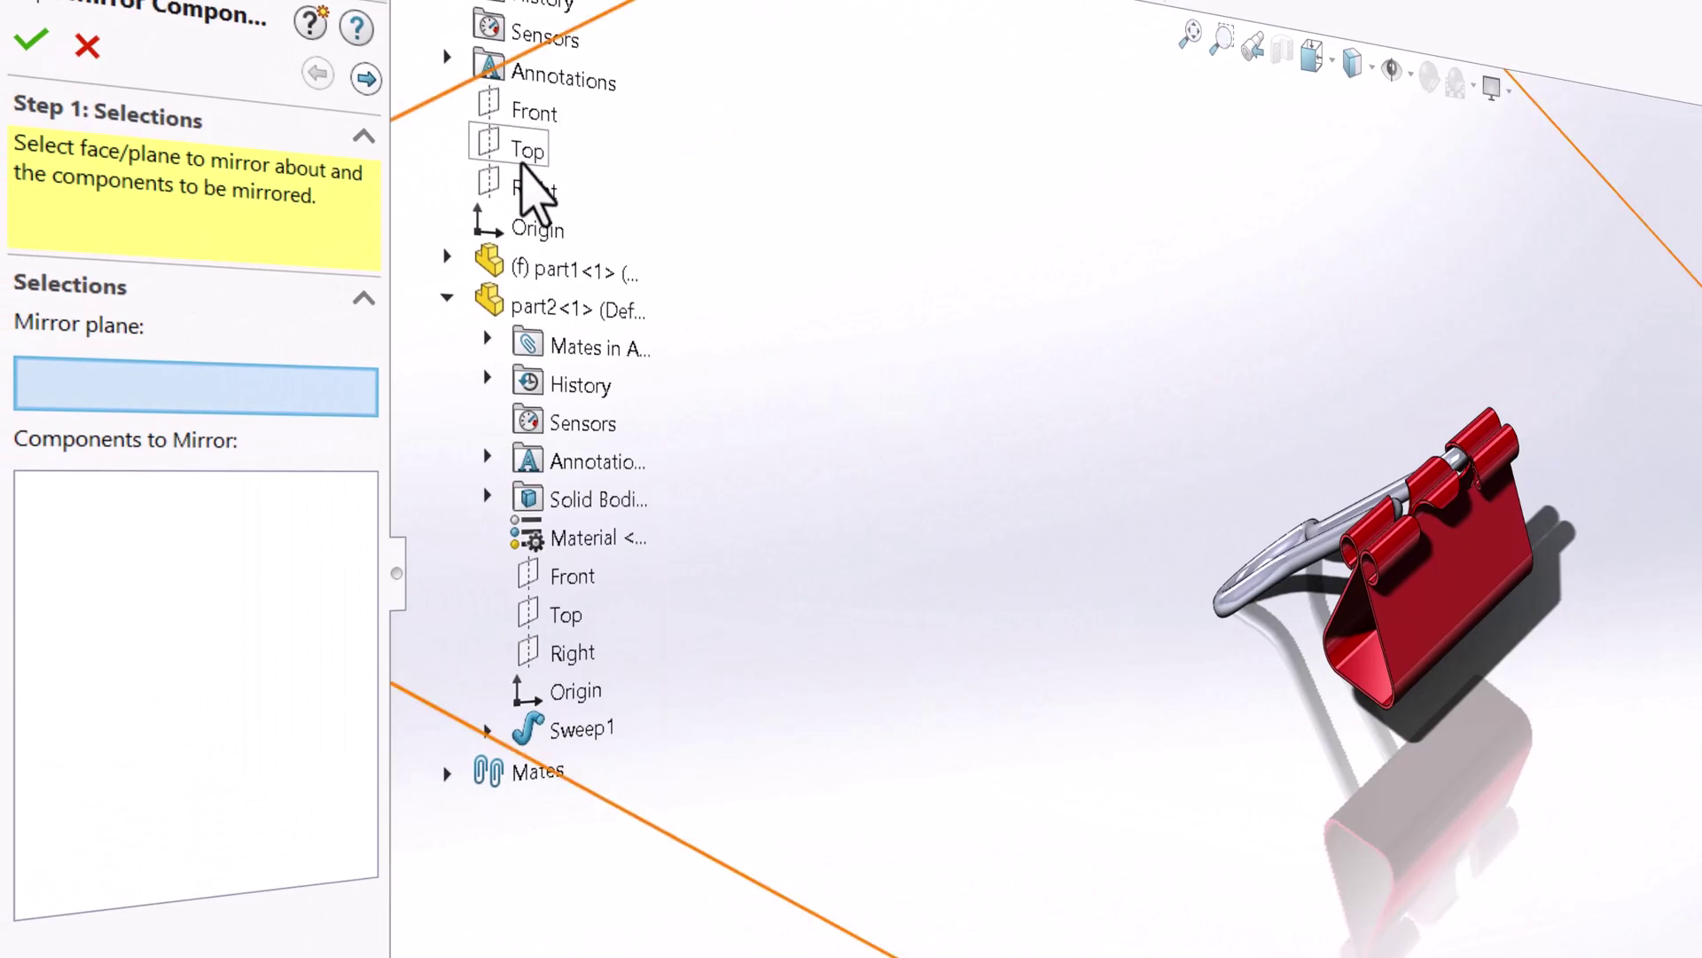
left_click(530, 190)
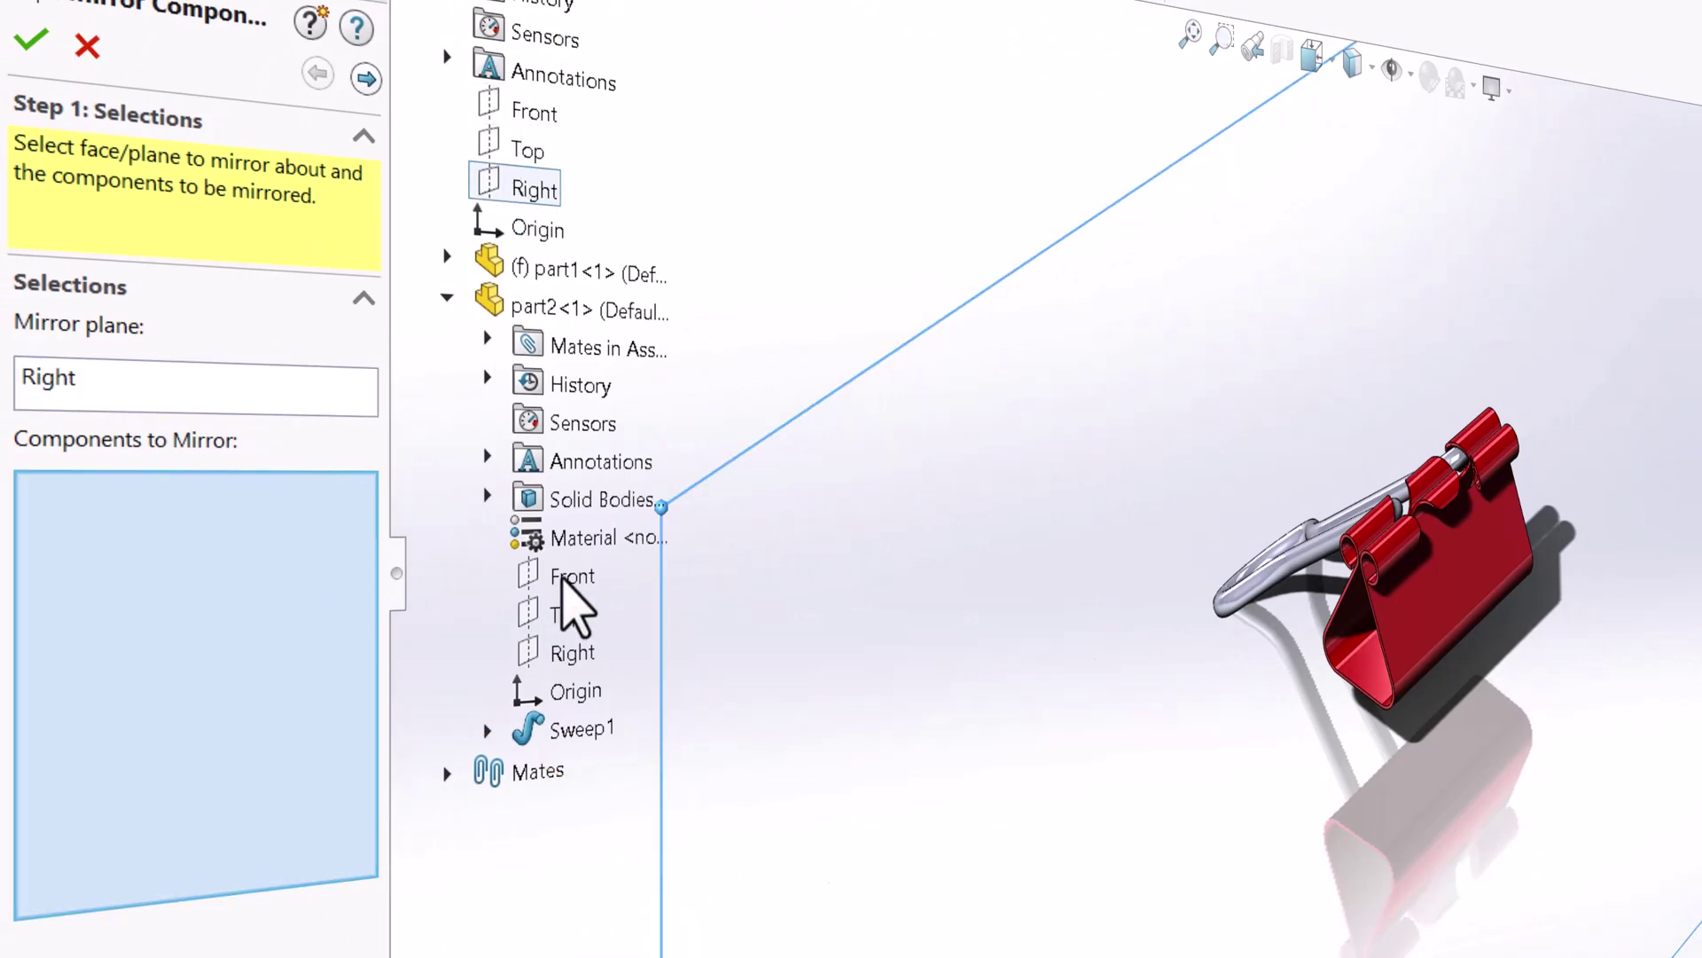
right_click(1240, 610)
scroll(833, 589, "up", 2)
left_click(792, 615)
Step: Swing the handles about their pivots and inspect the finished binder clip from several directions
key("ctrl+1")
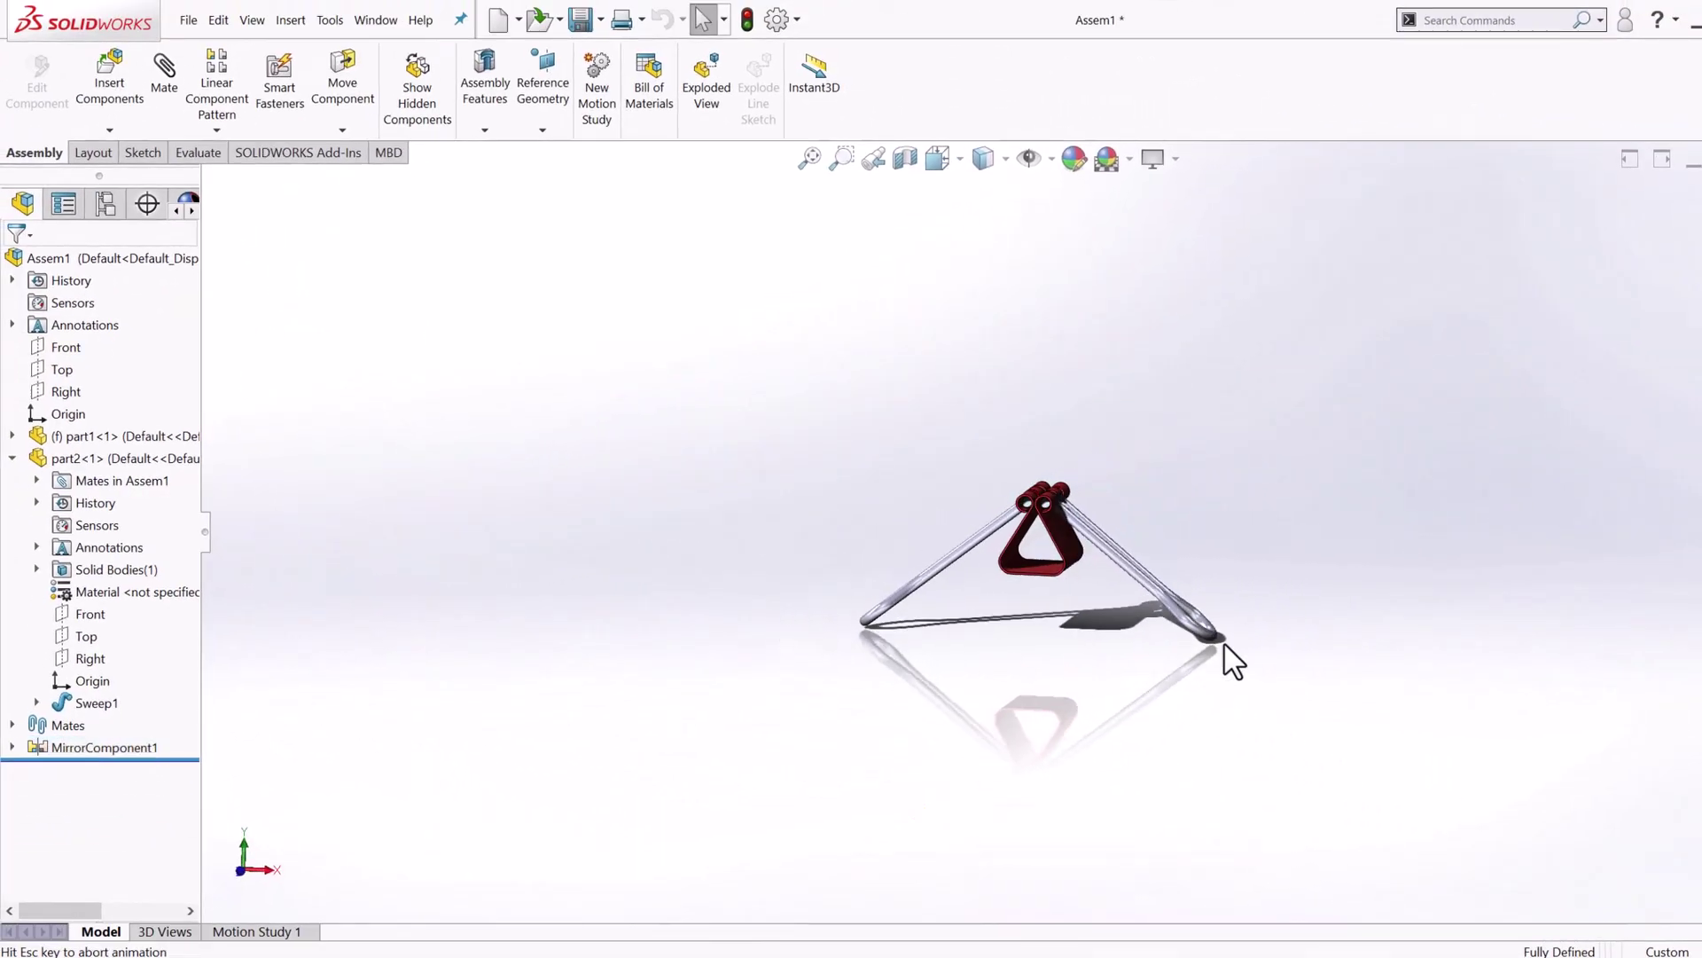
mouse_move(1053, 590)
left_mouse_down()
mouse_move(1159, 468)
mouse_move(1116, 502)
mouse_move(999, 726)
left_mouse_up()
key("ctrl+7")
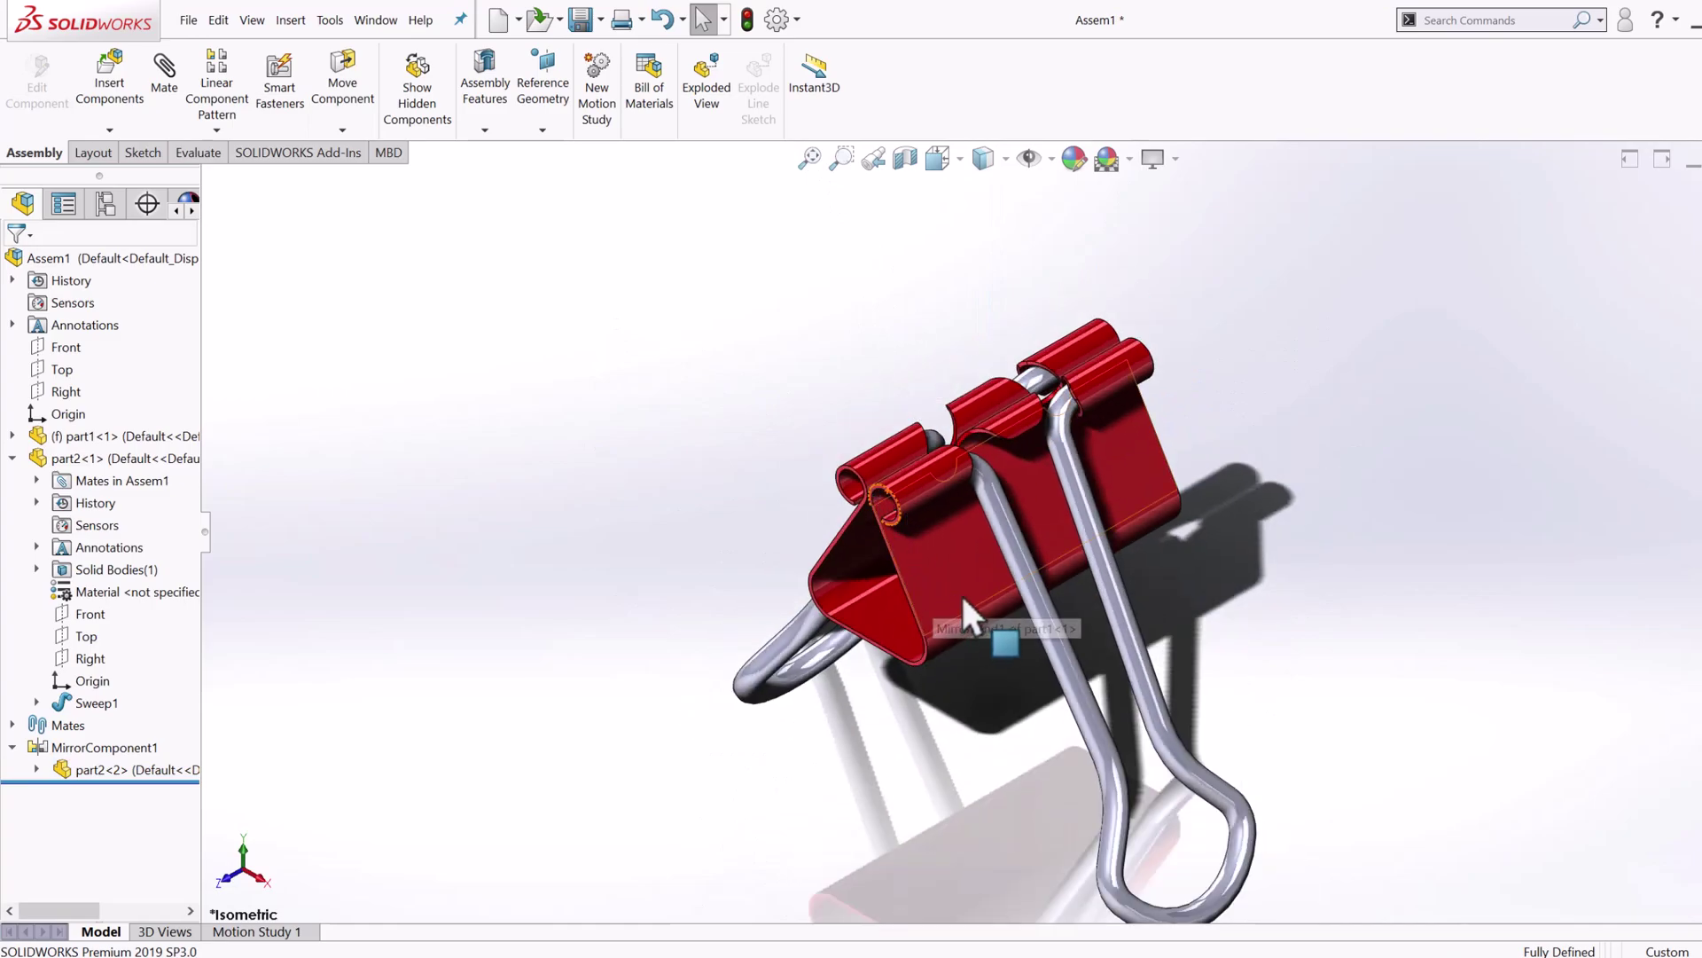
middle_click_drag(1001, 583, 1504, 743)
key("ctrl+7")
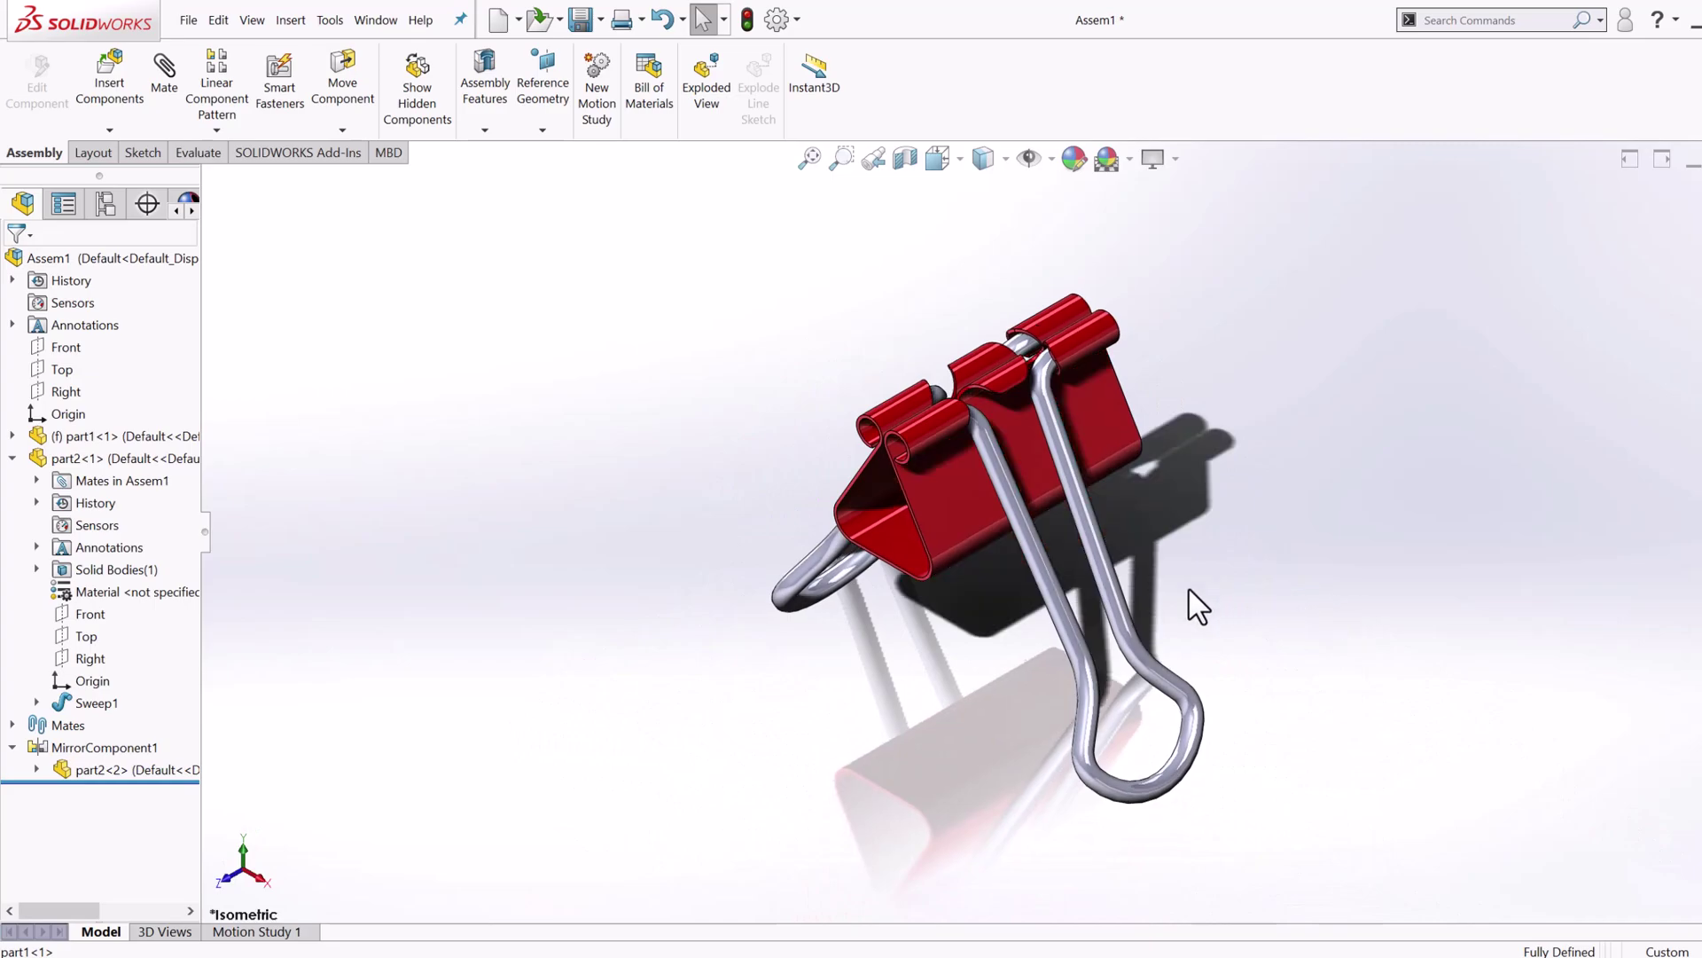
left_click_drag(1085, 669, 911, 236)
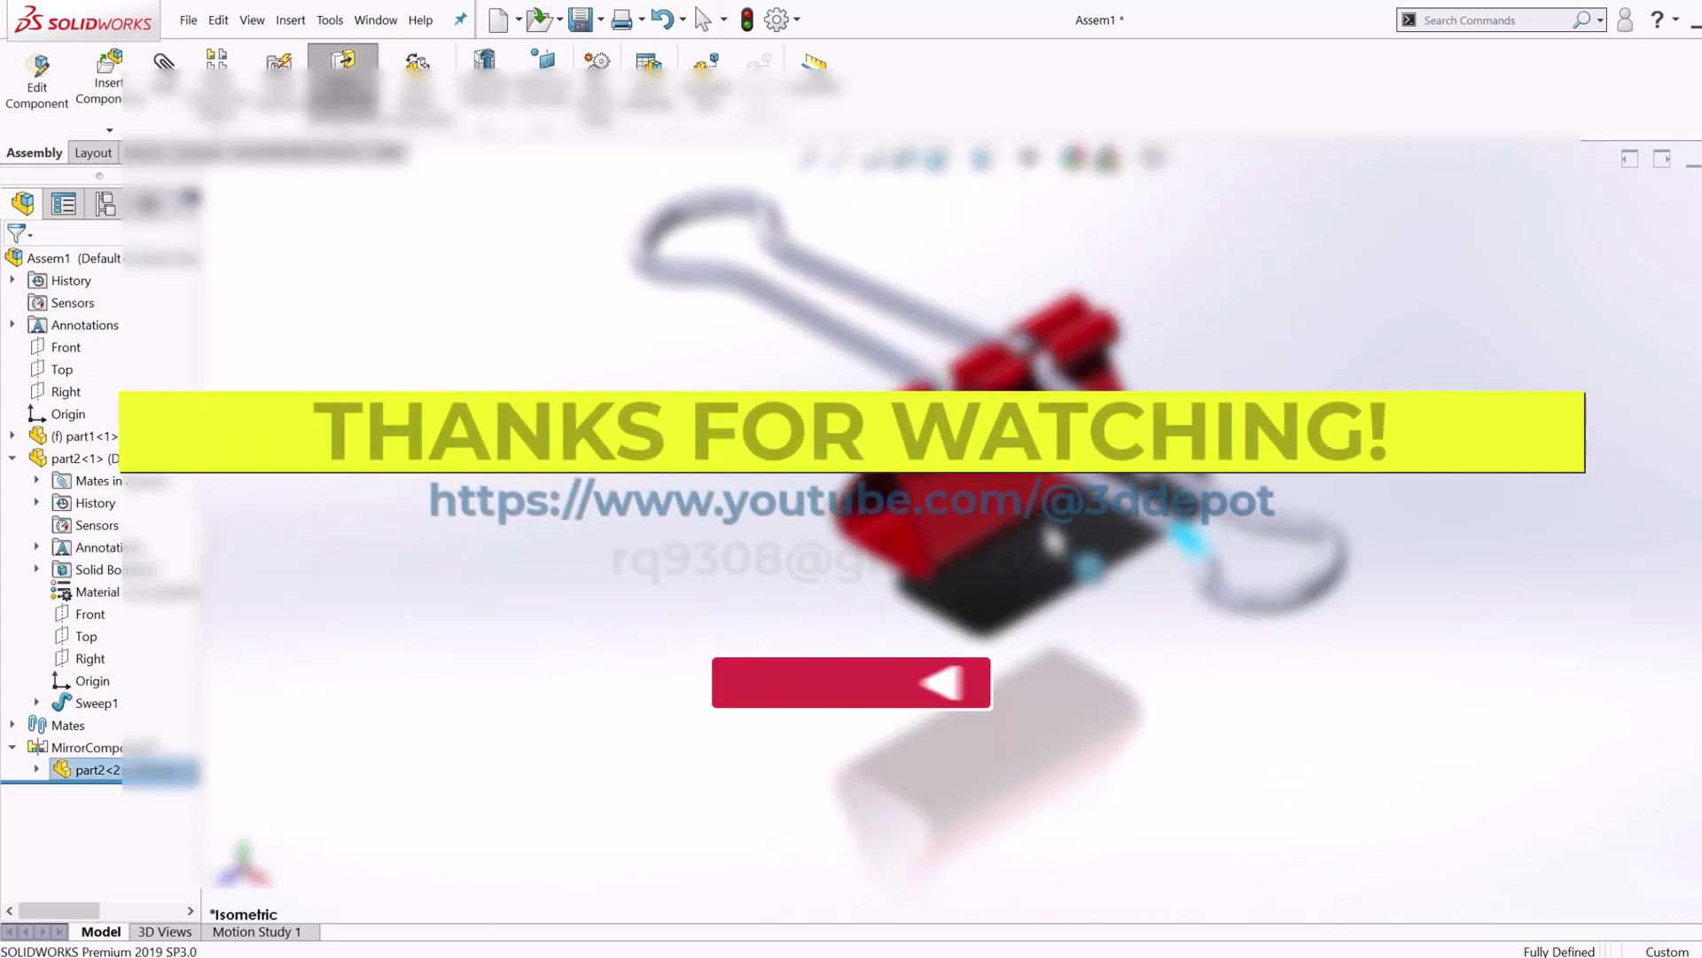